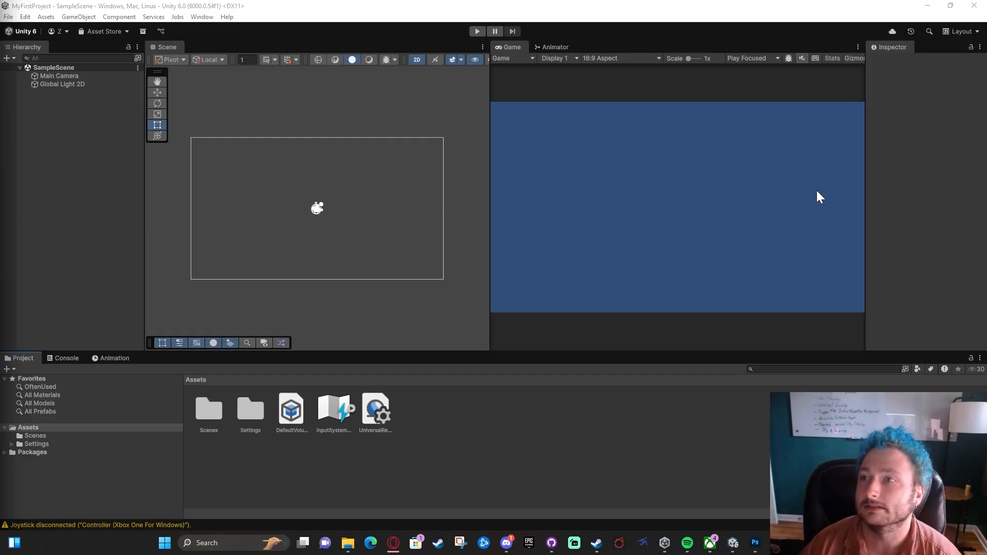
# Step: Switch the editor window arrangement to the Default layout
pyautogui.click(956, 31)
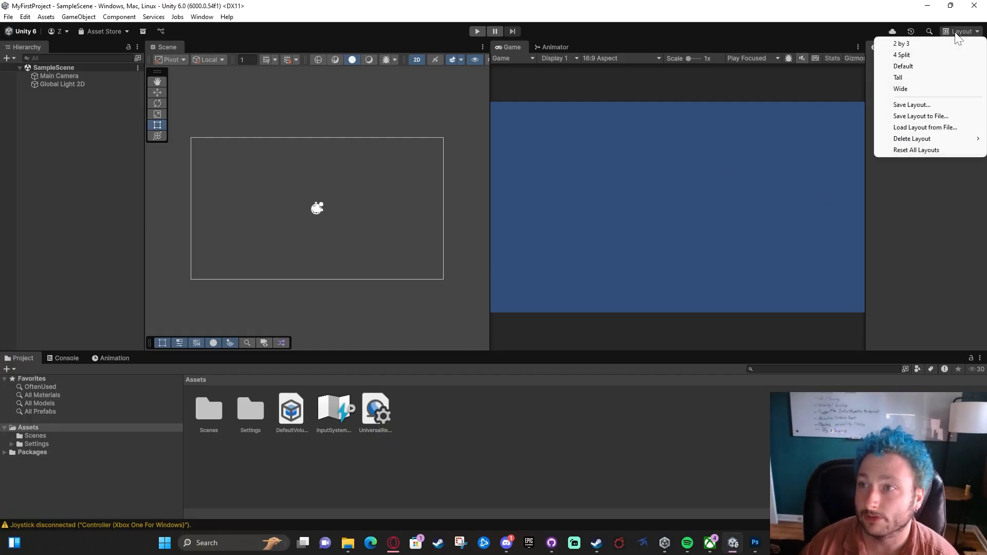
pyautogui.click(939, 67)
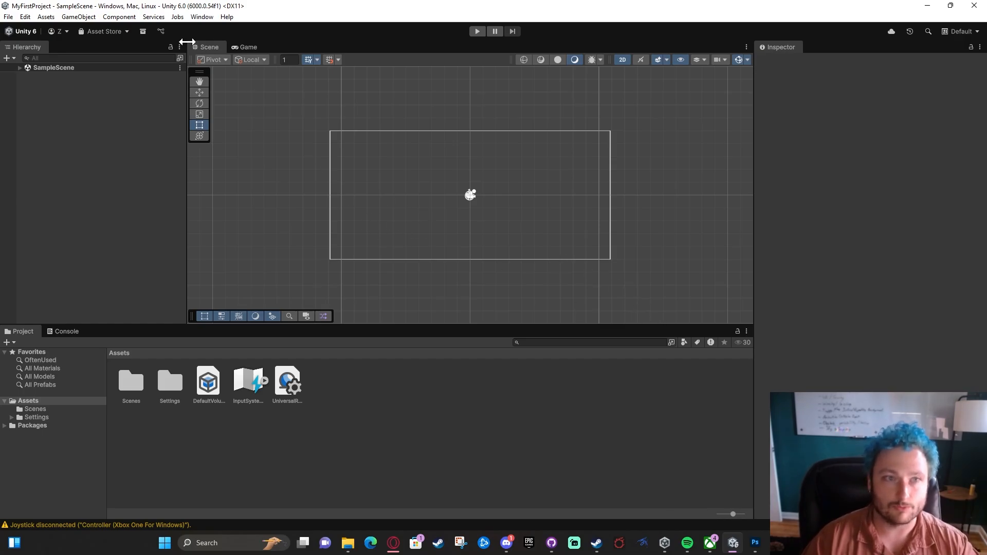
# Step: Try rearranging the editor by re-docking the Scene and Console windows and resizing the Hierarchy and Project areas
pyautogui.moveTo(205, 52); pyautogui.dragTo(668, 230)
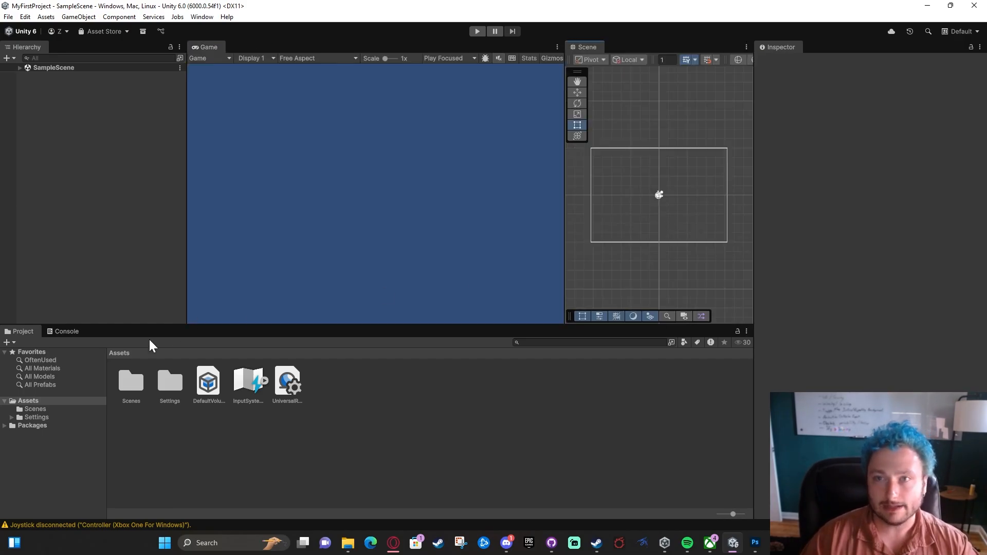
pyautogui.moveTo(71, 335); pyautogui.dragTo(288, 247)
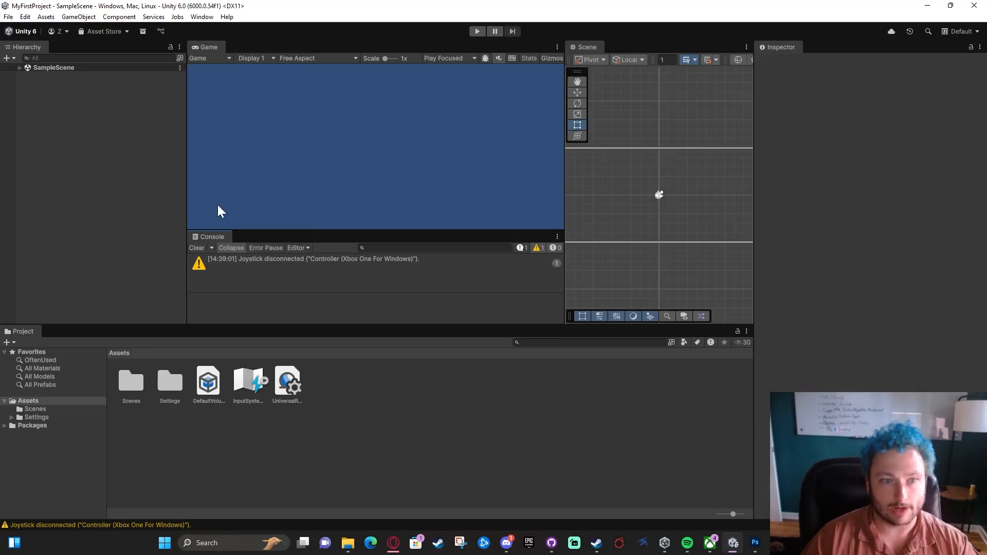
pyautogui.moveTo(185, 189); pyautogui.dragTo(302, 190)
pyautogui.moveTo(272, 324); pyautogui.dragTo(289, 418)
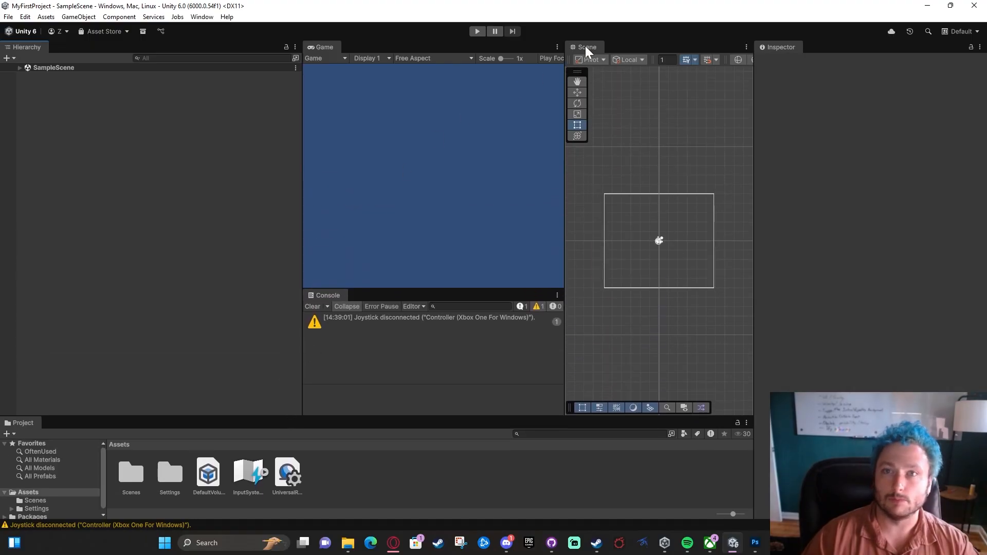
pyautogui.moveTo(585, 45); pyautogui.dragTo(359, 44)
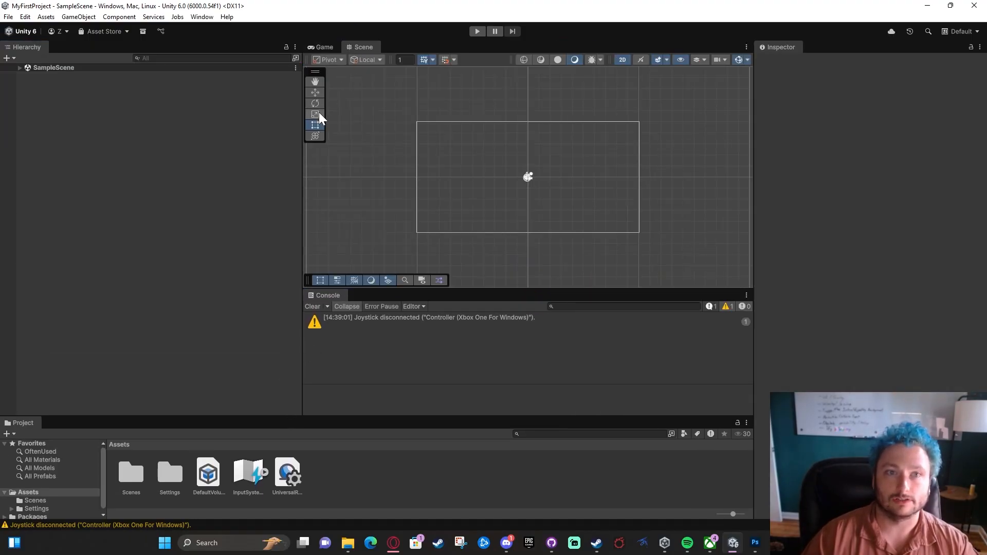
pyautogui.moveTo(302, 156); pyautogui.dragTo(168, 141)
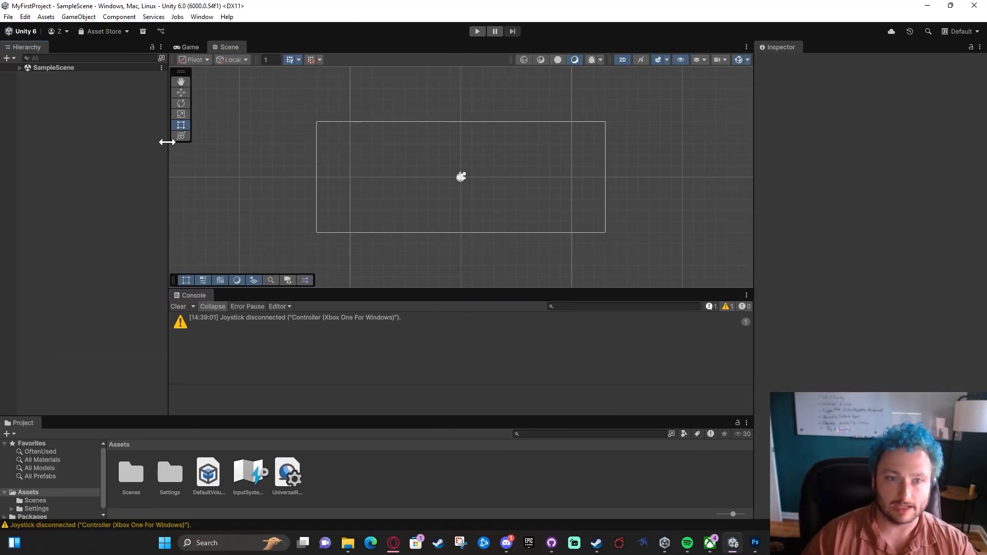
# Step: Restore the rearranged editor windows to the Default layout
pyautogui.click(960, 31)
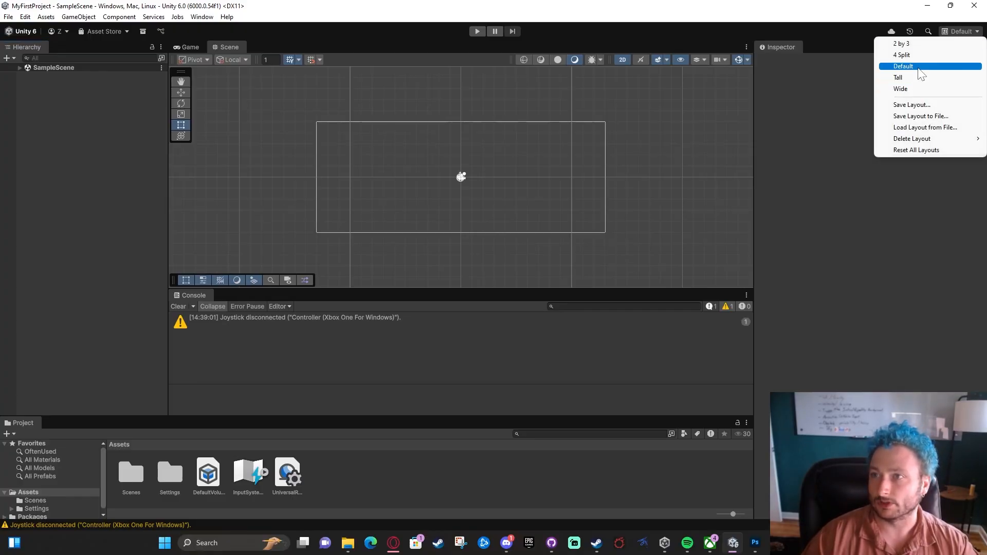
pyautogui.click(904, 66)
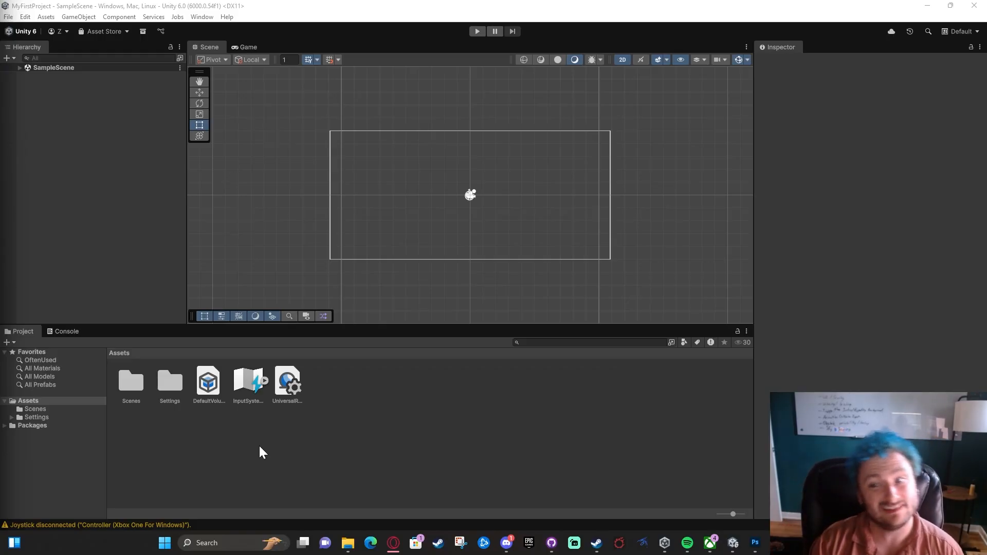
# Step: View the contents of the Scenes folder in the project and return to the Assets folder
pyautogui.doubleClick(131, 380)
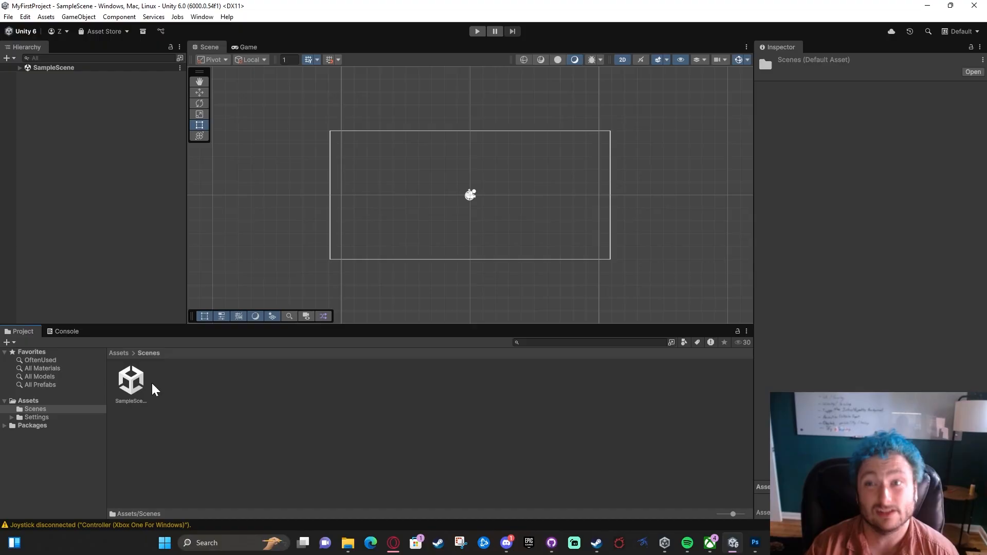
pyautogui.rightClick(195, 411)
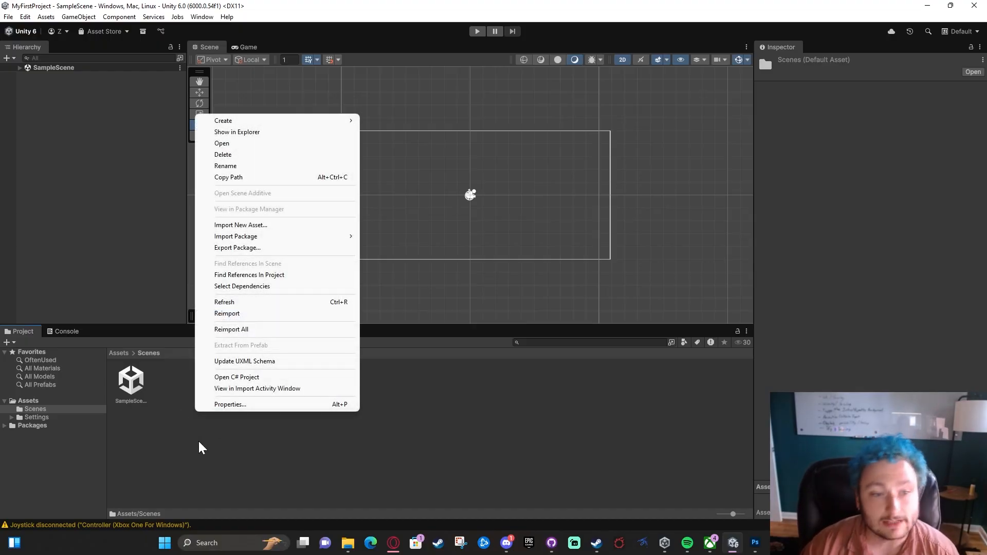
pyautogui.click(149, 458)
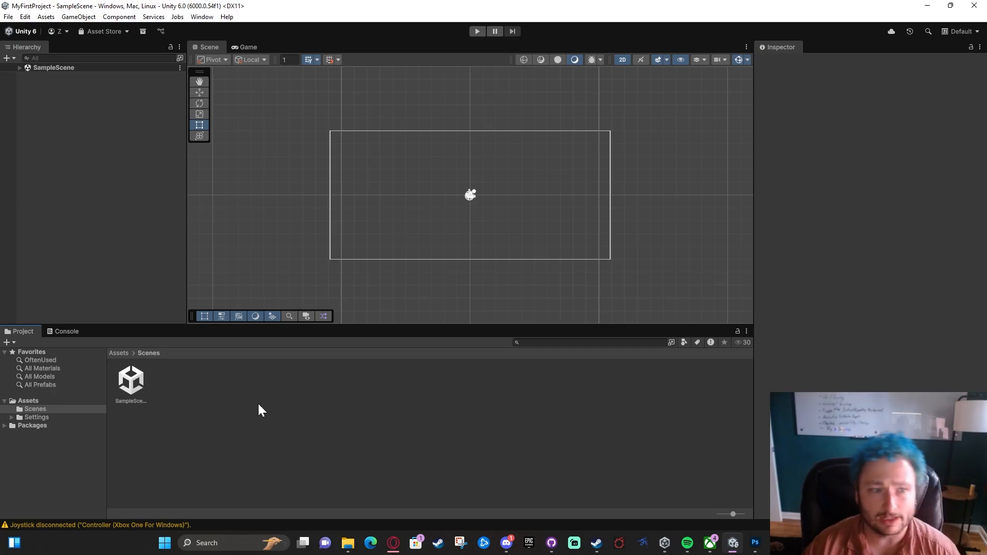
pyautogui.click(28, 401)
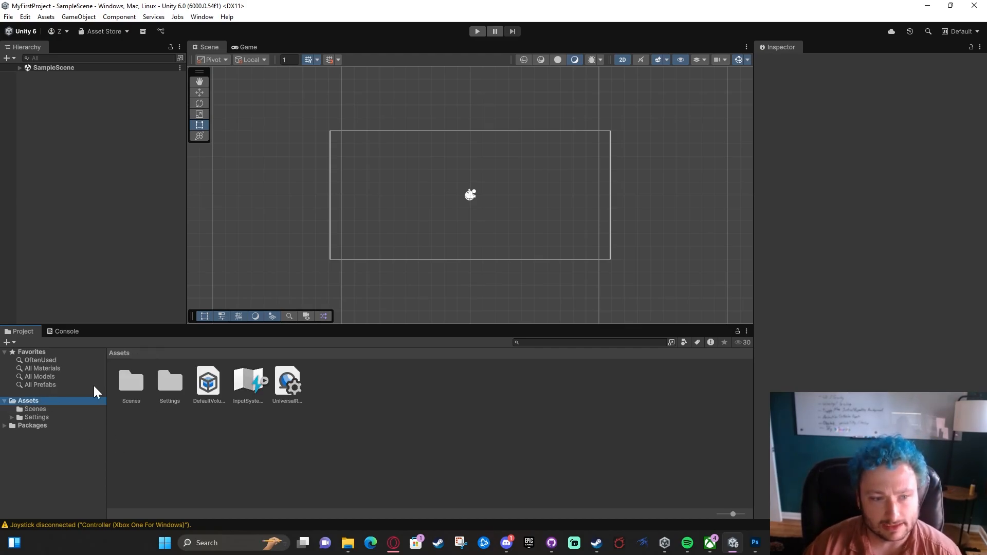
pyautogui.rightClick(217, 387)
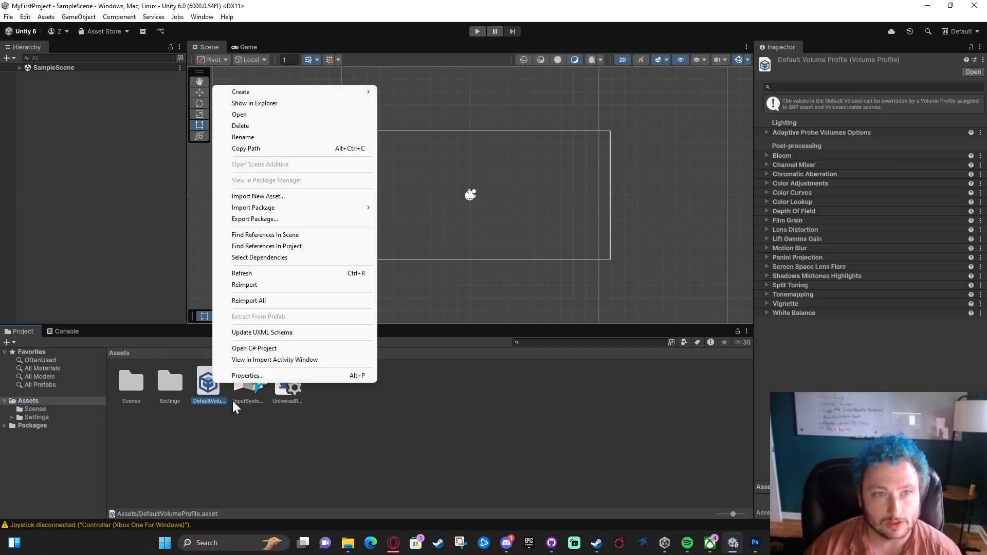
pyautogui.click(227, 418)
pyautogui.rightClick(247, 388)
pyautogui.click(233, 459)
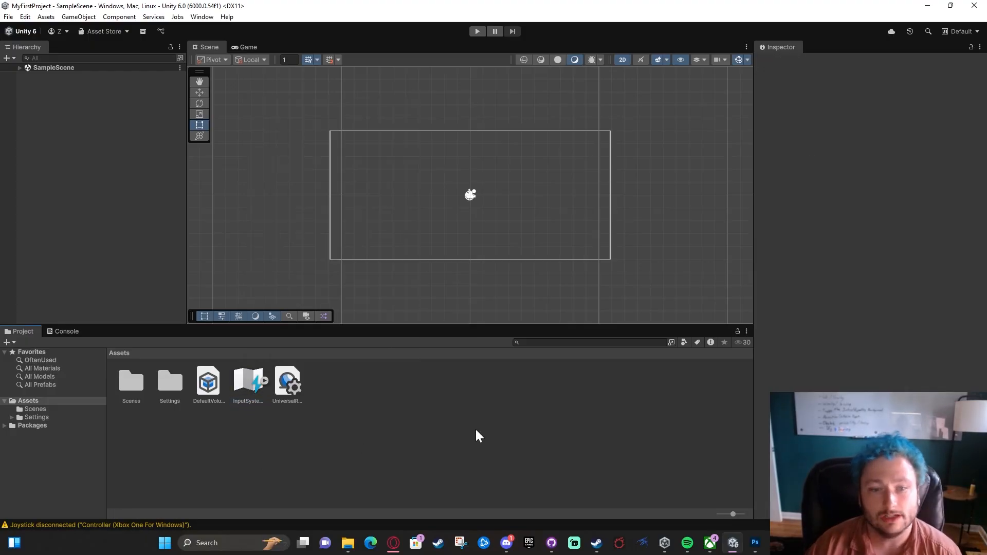
# Step: Show the Assets folder in File Explorer, view the parent UnityProjects folder, and reopen MyFirstProject
pyautogui.rightClick(477, 430)
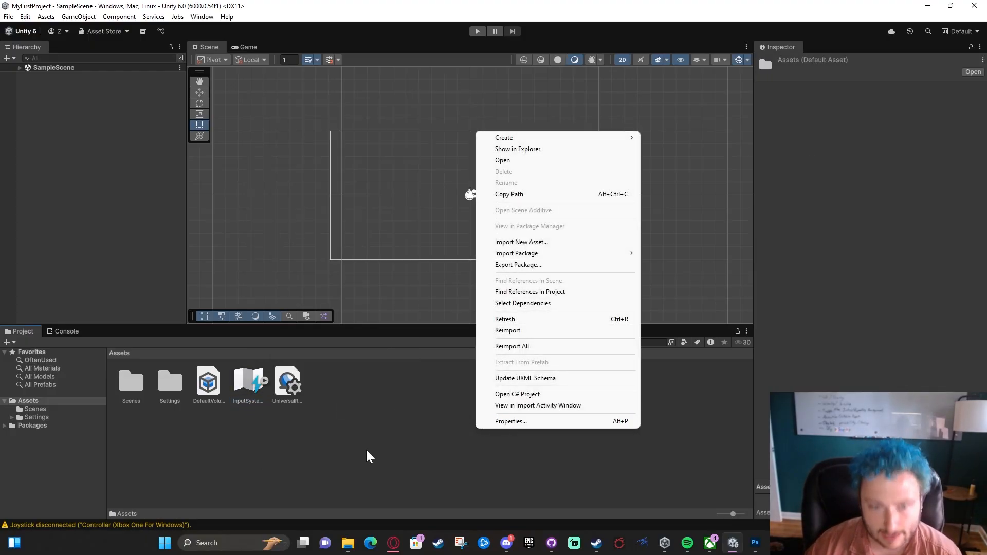
pyautogui.click(561, 150)
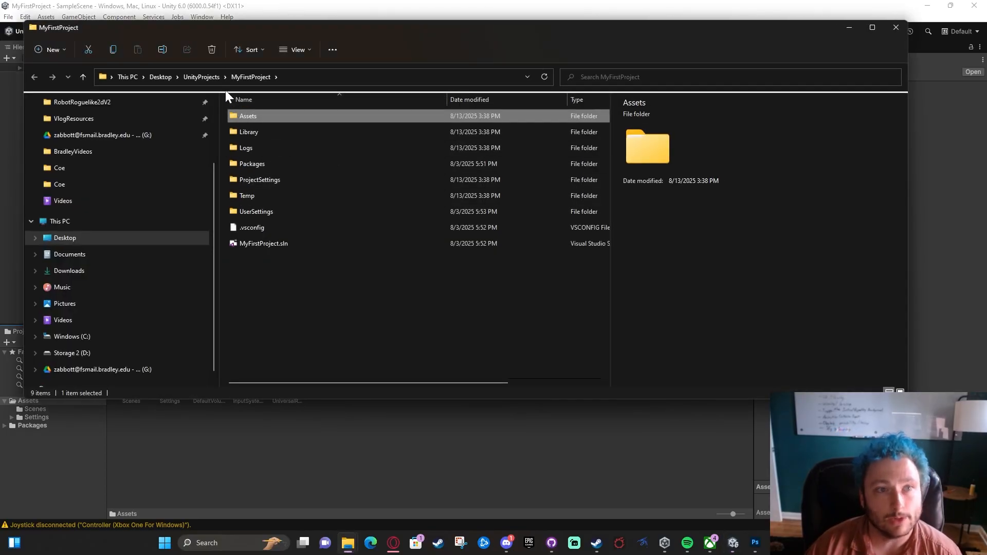
pyautogui.click(196, 79)
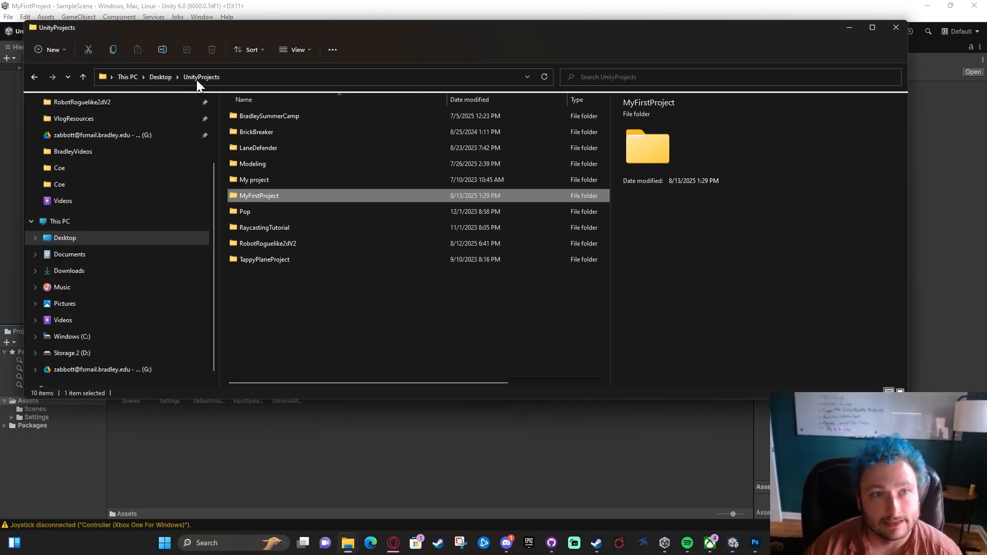
pyautogui.doubleClick(274, 195)
# Step: Look over the Assets, Library, Logs and Packages folders in MyFirstProject and open its Assets folder
pyautogui.click(285, 118)
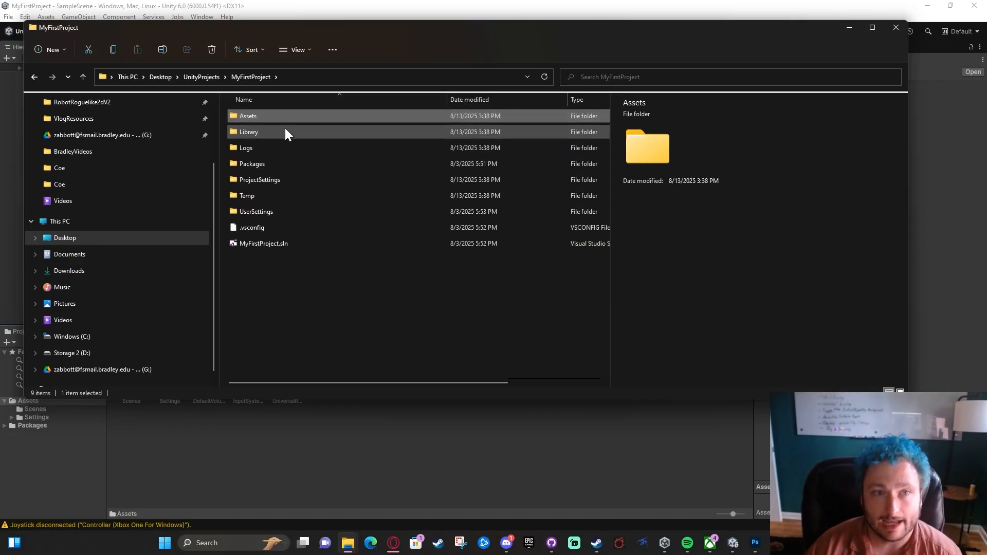
pyautogui.click(285, 129)
pyautogui.click(284, 150)
pyautogui.click(285, 165)
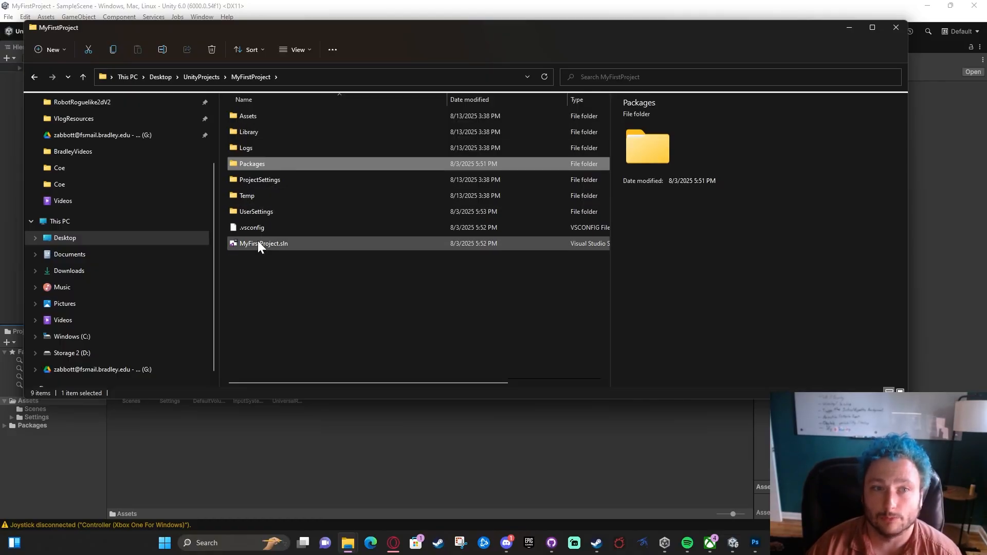
pyautogui.doubleClick(267, 118)
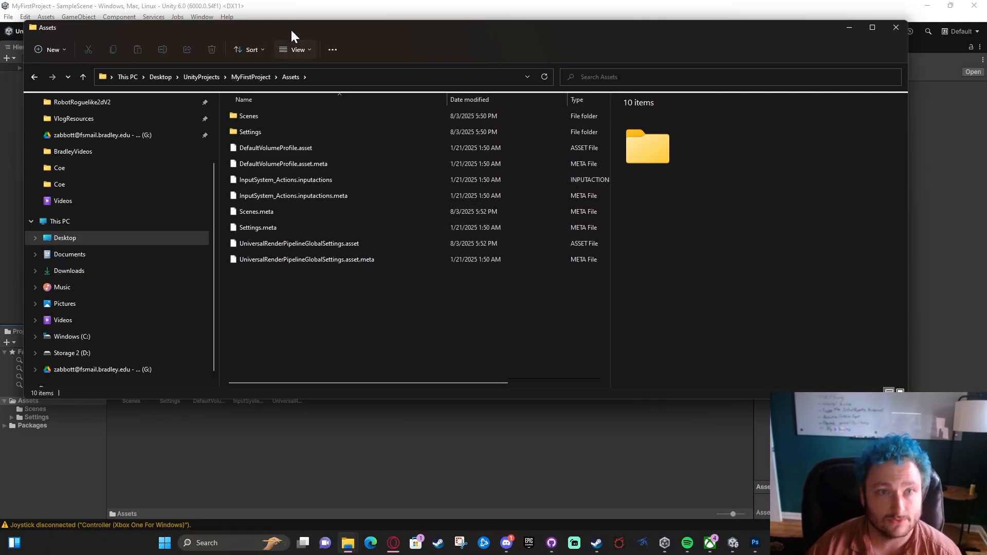
# Step: Compare the asset and .meta files in File Explorer's Assets folder with the assets shown in Unity, and return to Unity
pyautogui.moveTo(291, 29); pyautogui.dragTo(510, 47)
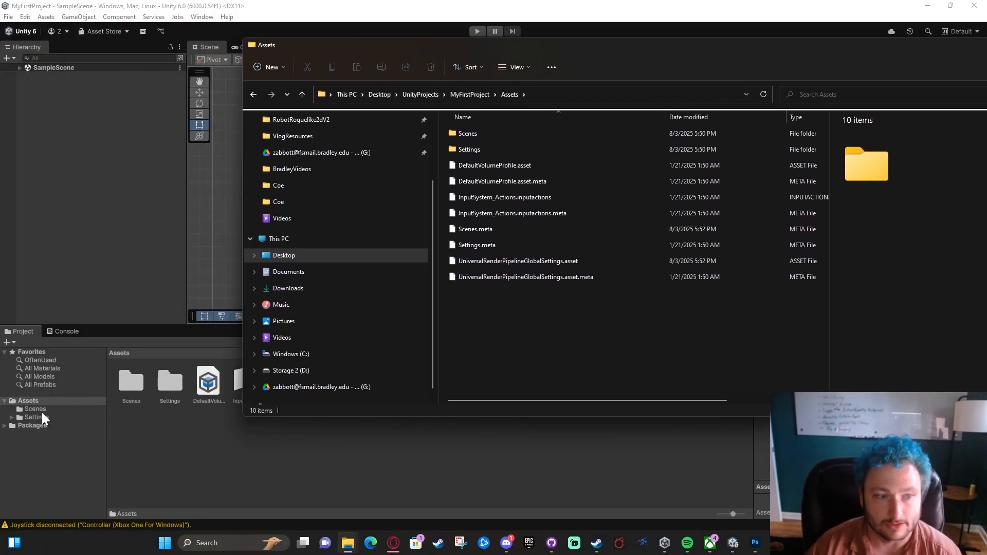
pyautogui.click(502, 165)
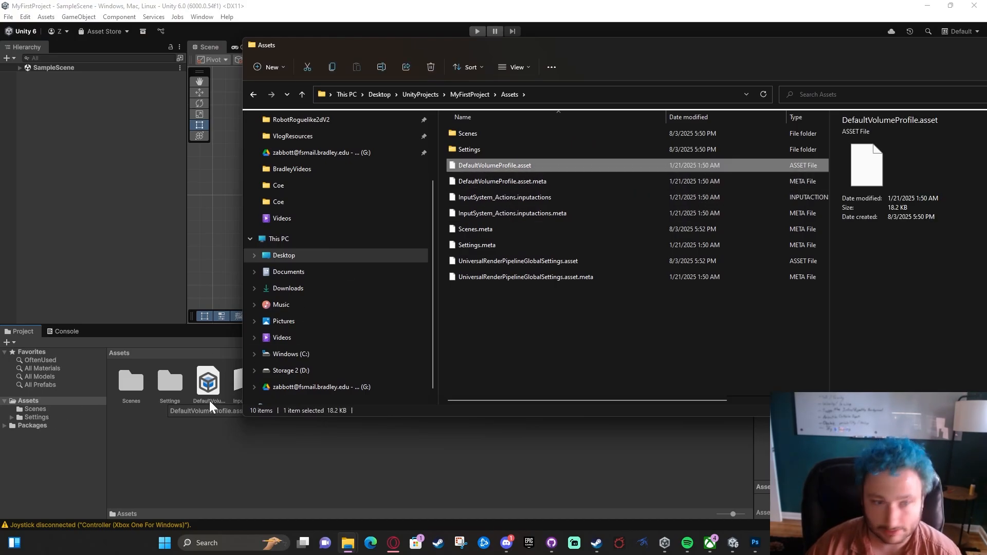
pyautogui.moveTo(548, 47); pyautogui.dragTo(722, 41)
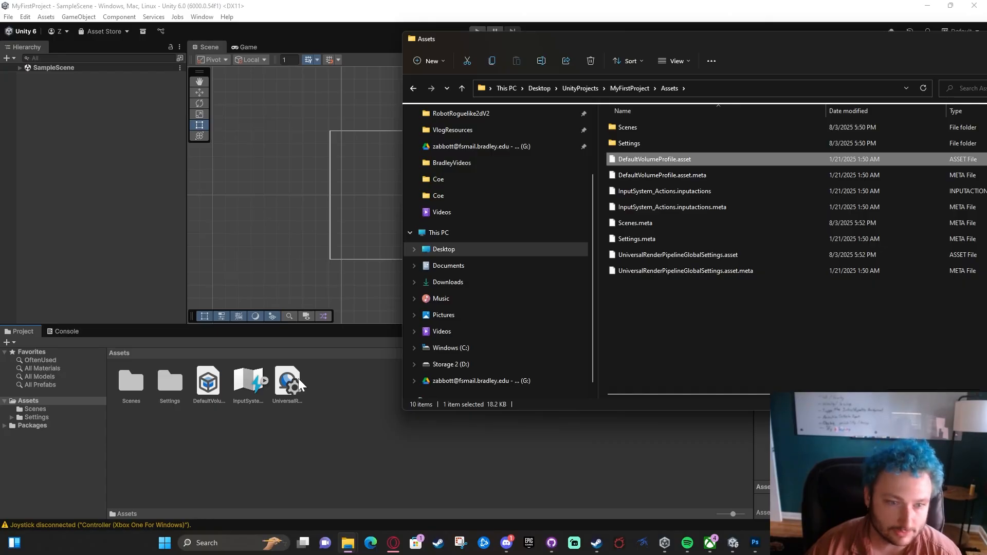
pyautogui.click(714, 273)
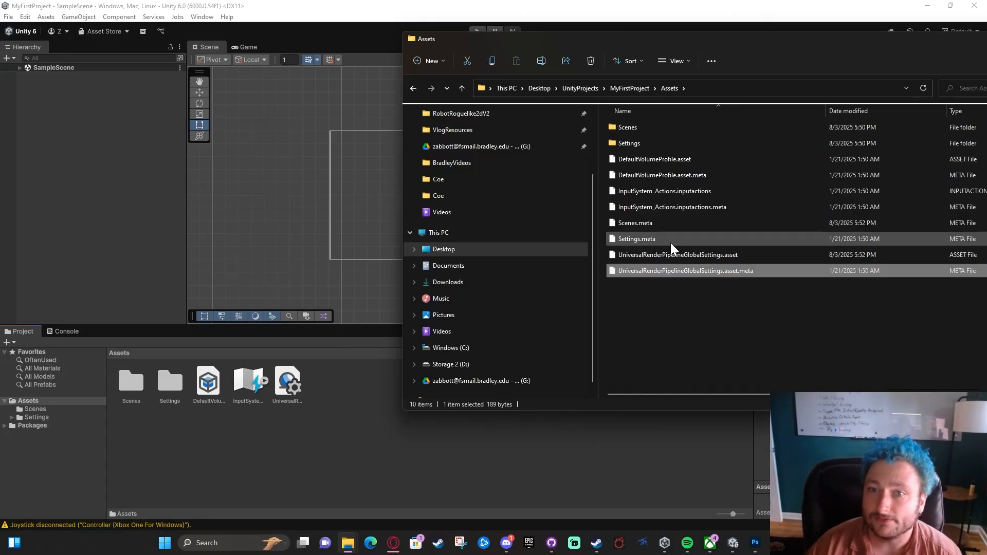
pyautogui.click(686, 206)
pyautogui.click(692, 175)
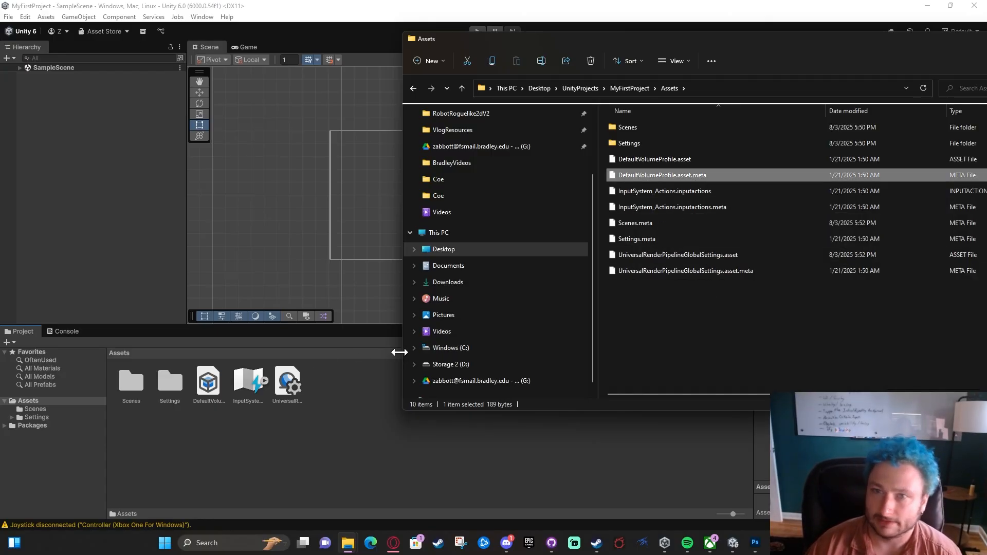
pyautogui.click(363, 364)
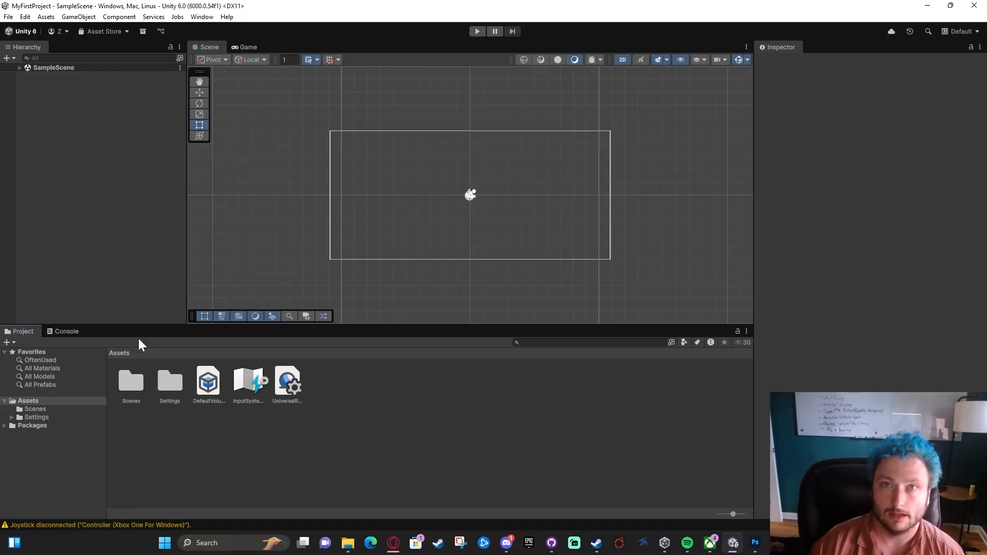
# Step: Create a folder named Sprites in the project's Assets folder
pyautogui.rightClick(350, 413)
pyautogui.moveTo(431, 126)
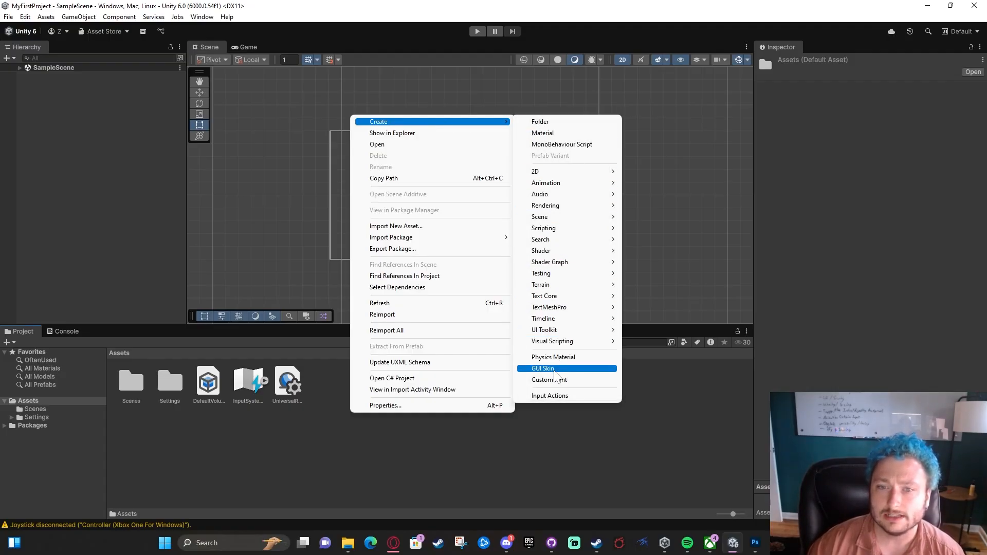
pyautogui.click(561, 122)
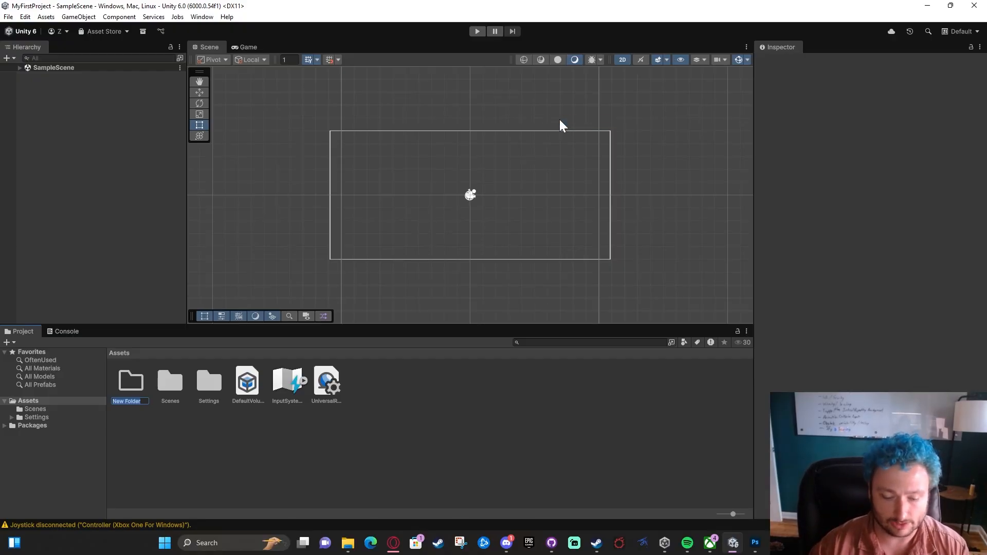
pyautogui.write('A')
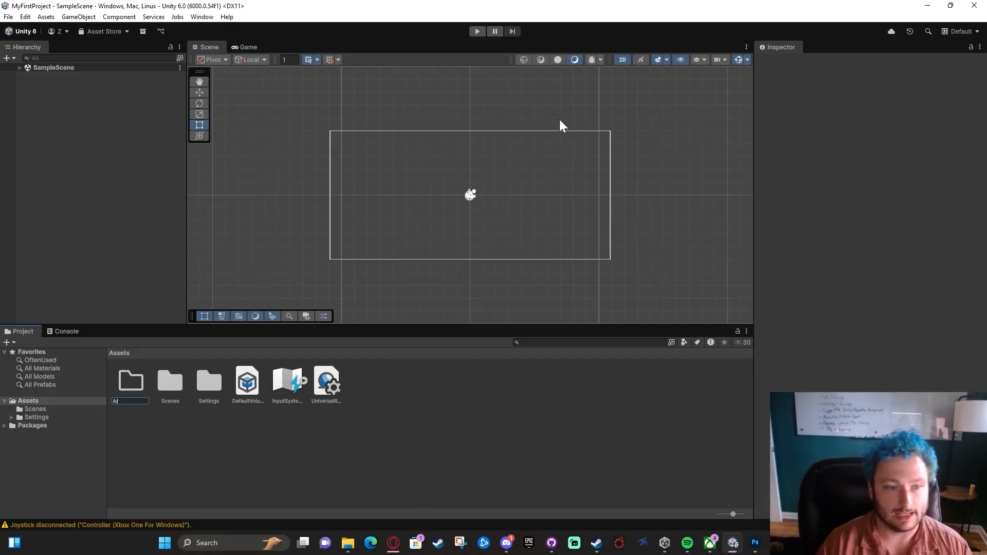
pyautogui.press('BackSpace')
pyautogui.write('Sprites Fo')
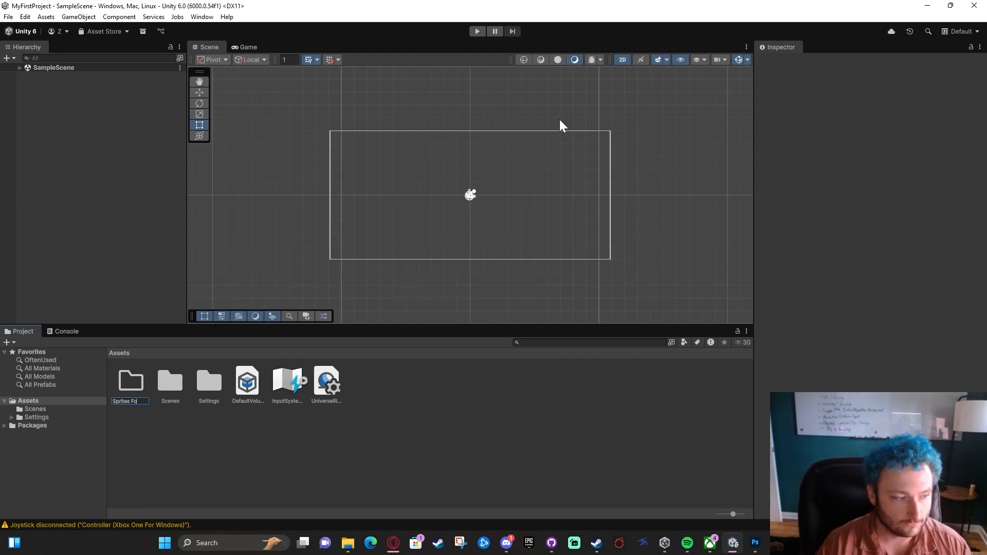
pyautogui.write('lder')
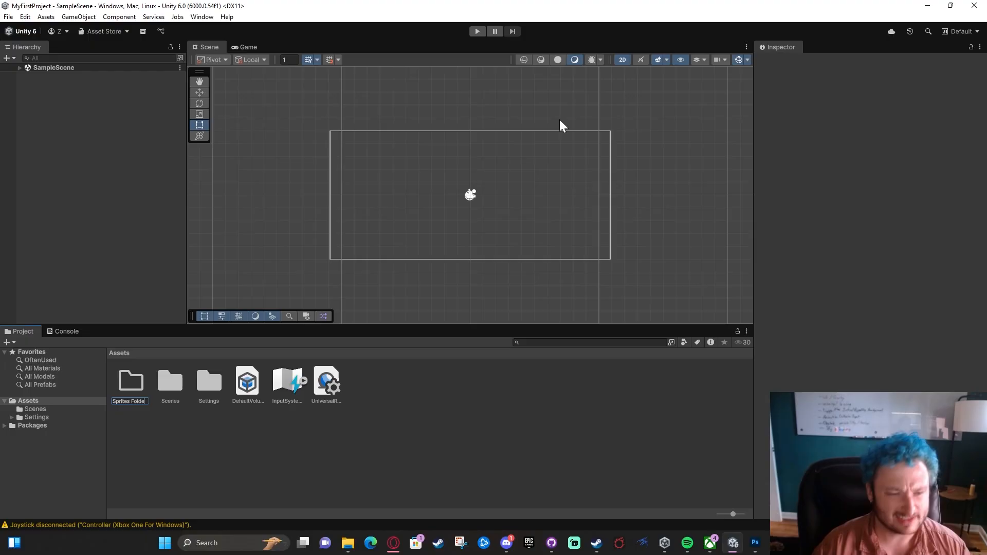
pyautogui.press('BackSpace')
pyautogui.press('BackSpace')
pyautogui.press('BackSpace')
pyautogui.press('BackSpace')
pyautogui.press('BackSpace')
pyautogui.press('BackSpace')
pyautogui.press('BackSpace')
pyautogui.press('Return')
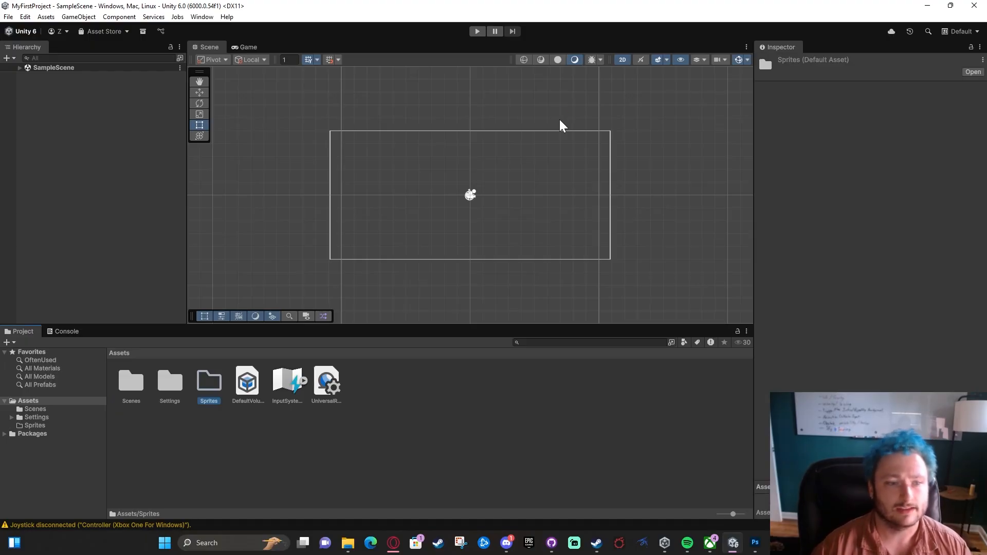
# Step: Create a folder named Scripts in the project's Assets folder
pyautogui.rightClick(404, 463)
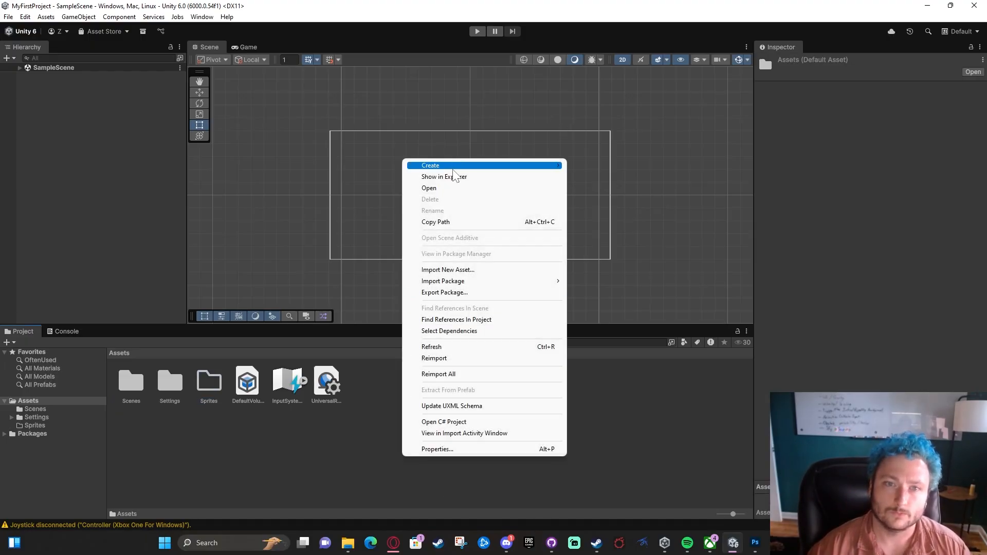
pyautogui.moveTo(453, 166)
pyautogui.click(617, 165)
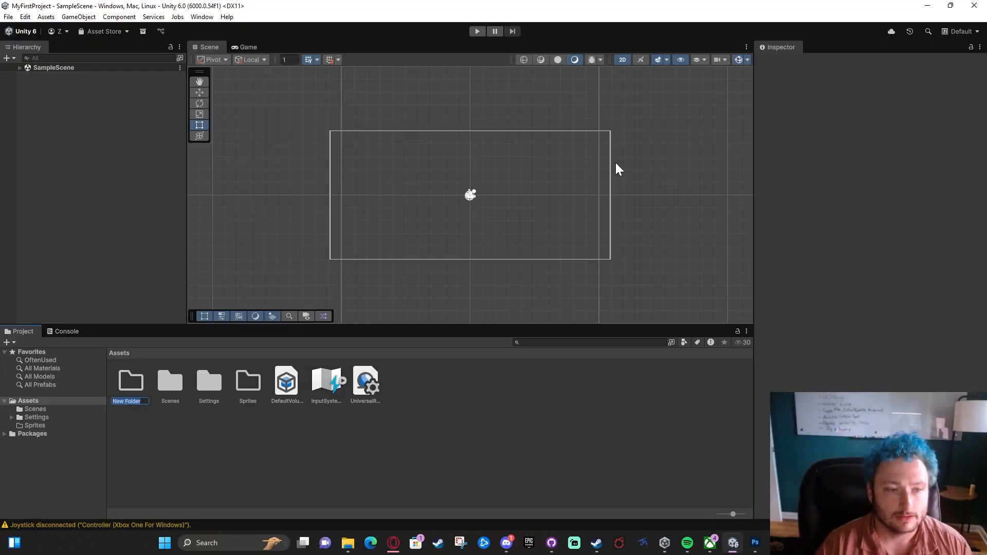
pyautogui.write('Scripts')
pyautogui.press('Return')
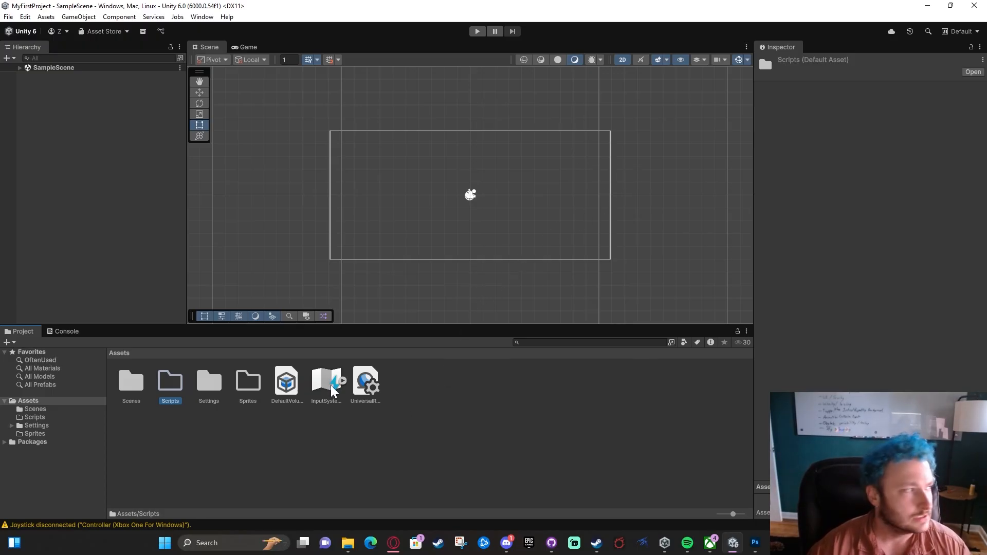
# Step: Switch to the Downloads folder in File Explorer and place its window so the project's assets stay reachable
pyautogui.click(235, 388)
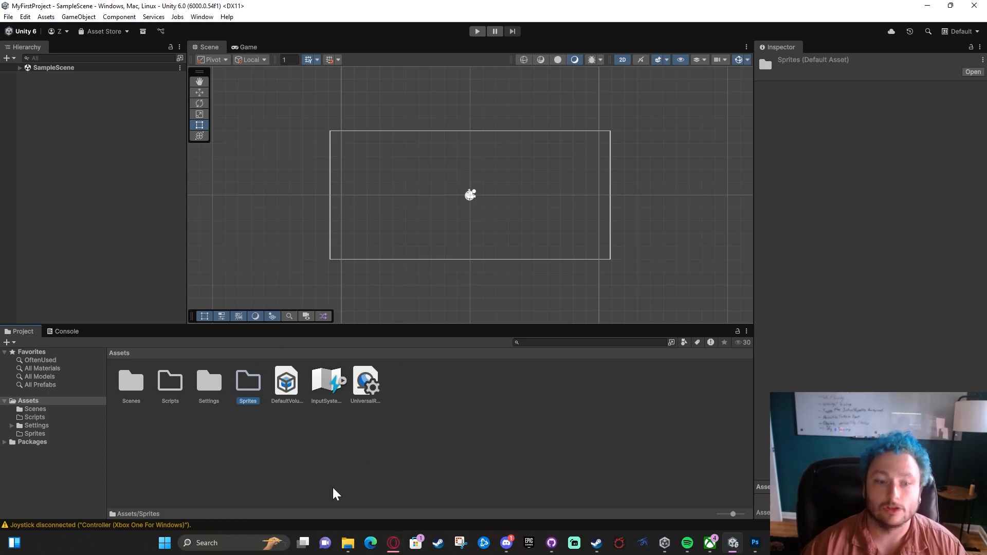
pyautogui.moveTo(344, 552)
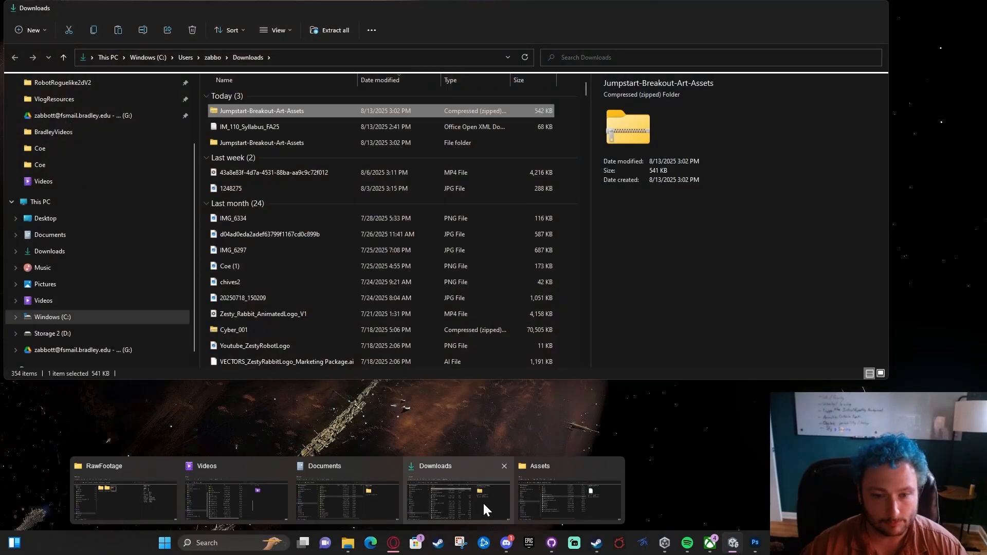
pyautogui.click(483, 502)
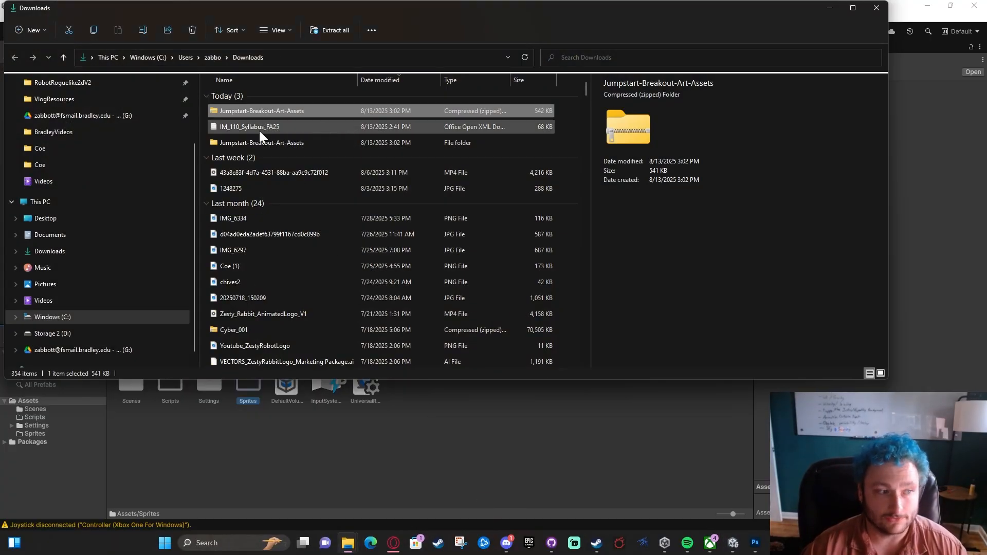
pyautogui.moveTo(392, 17); pyautogui.dragTo(890, 65)
pyautogui.moveTo(879, 160); pyautogui.dragTo(360, 473)
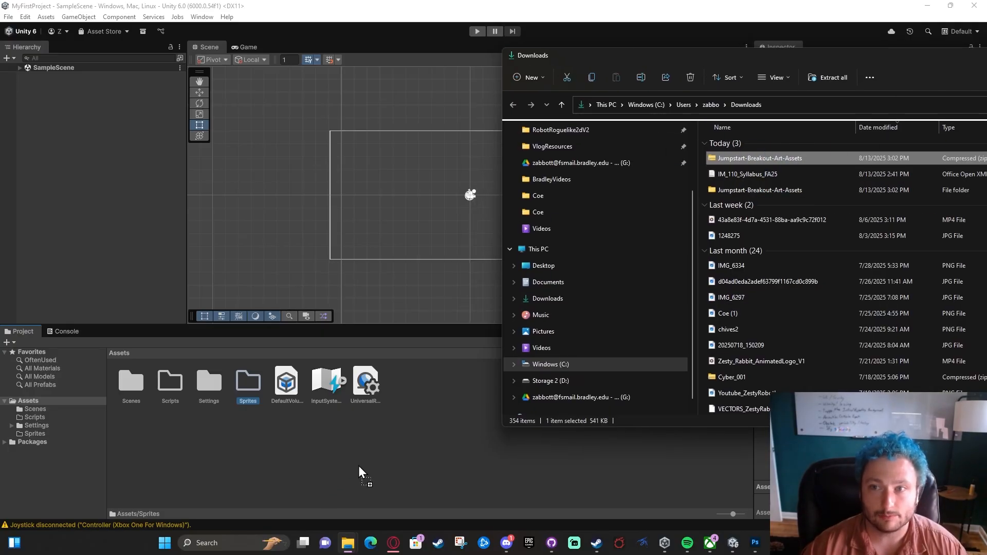
pyautogui.moveTo(360, 473); pyautogui.dragTo(781, 163)
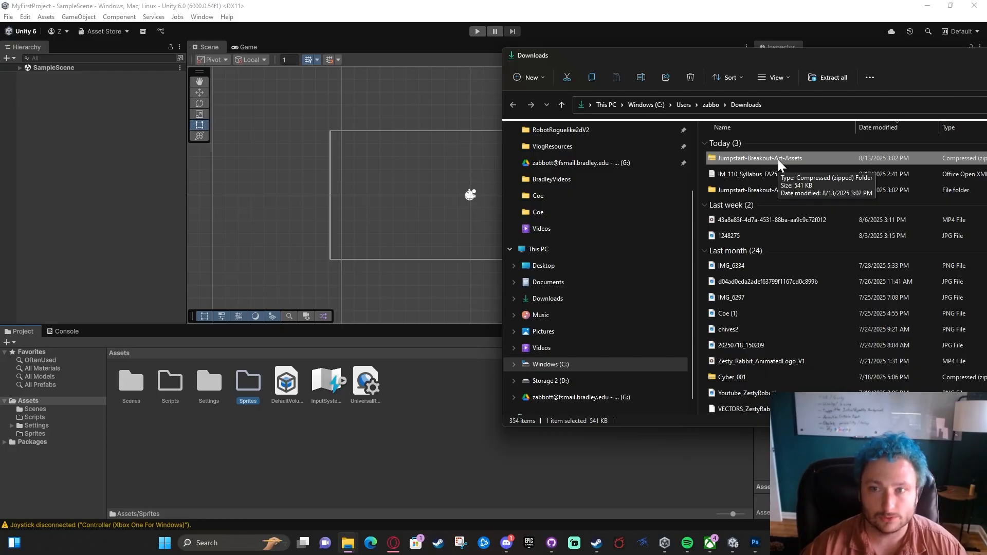
# Step: Extract the Jumpstart-Breakout-Art-Assets zip to its default folder in Downloads, replacing the files already there
pyautogui.rightClick(780, 160)
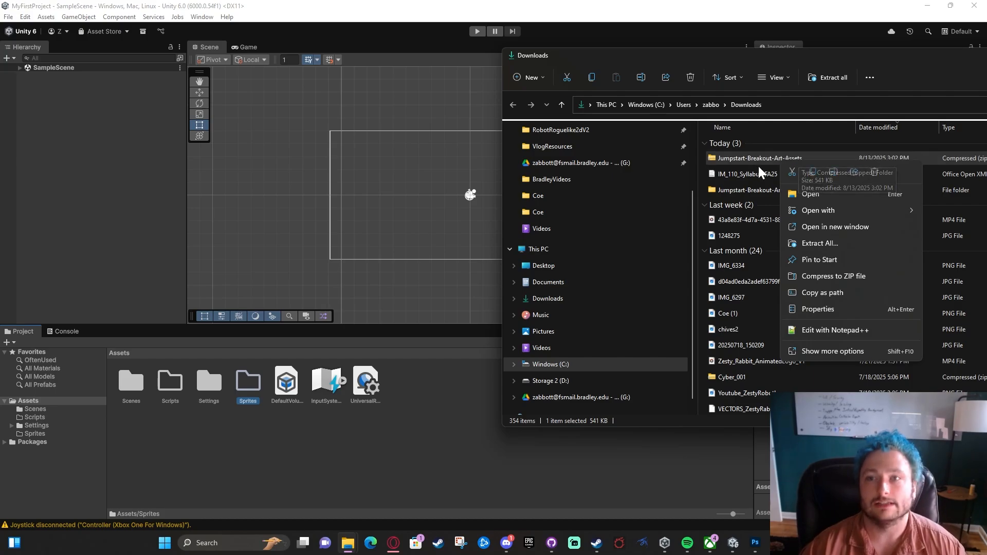
pyautogui.click(820, 244)
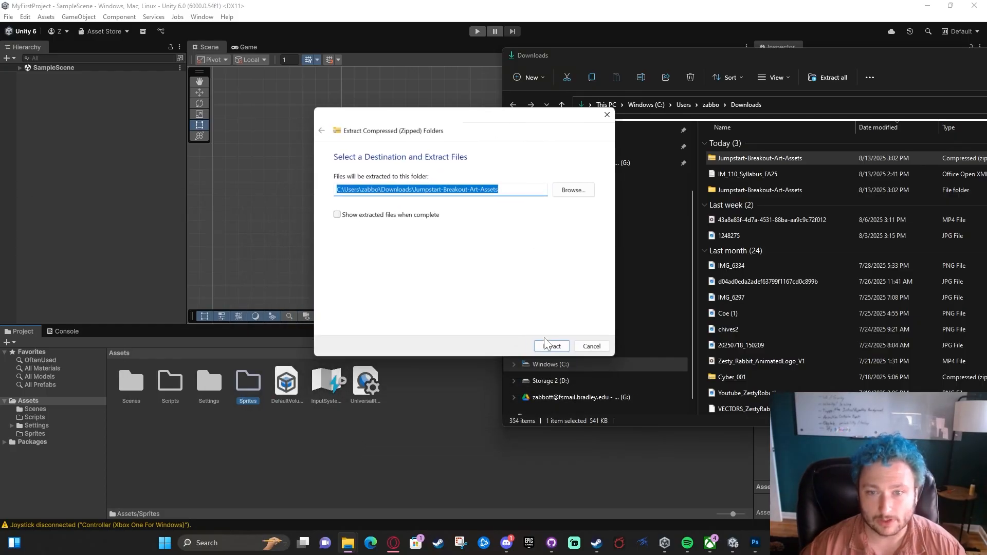
pyautogui.click(547, 347)
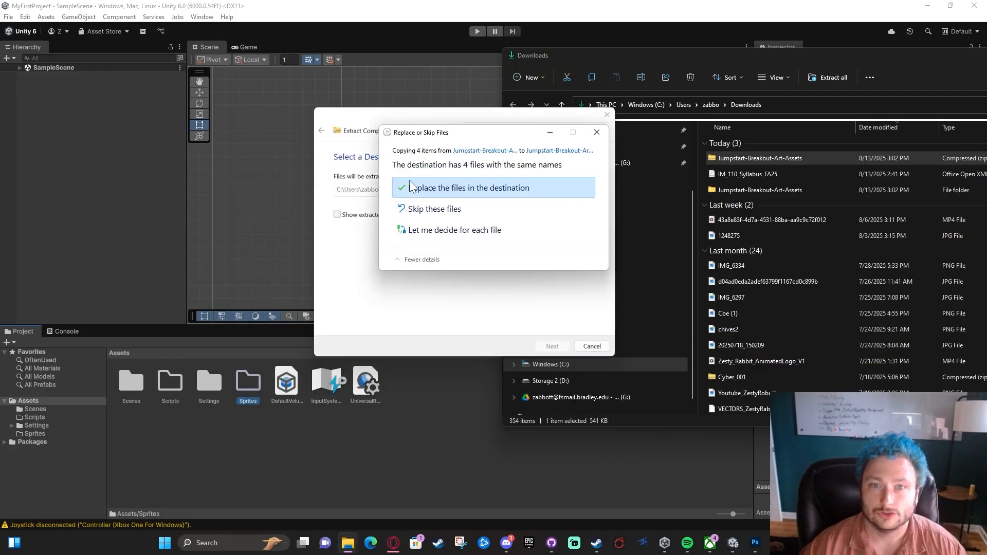
pyautogui.click(412, 187)
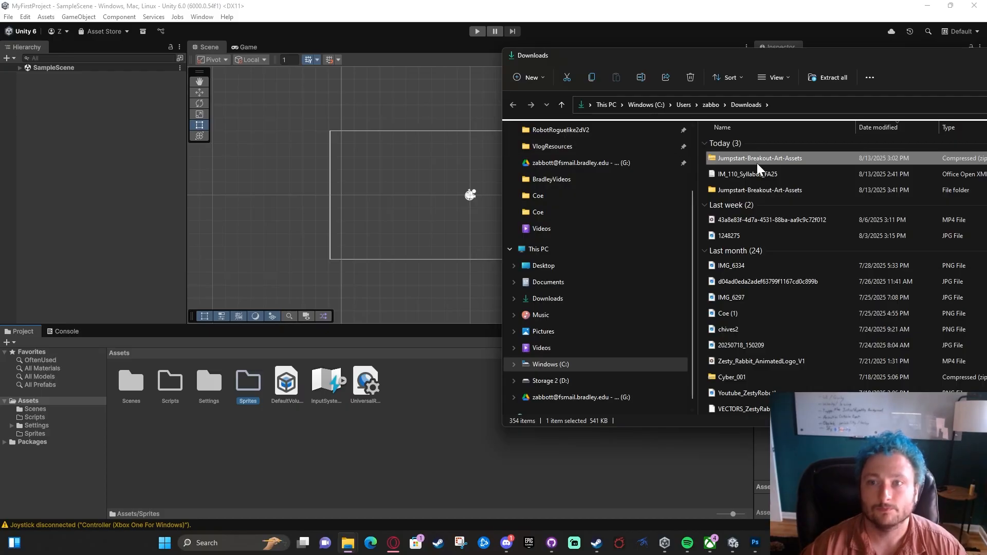
# Step: Import the Background, Ball, Brick and Paddle images from the extracted Jumpstart-Breakout-Art-Assets folder into Unity's Sprites folder, and return to Unity
pyautogui.doubleClick(765, 190)
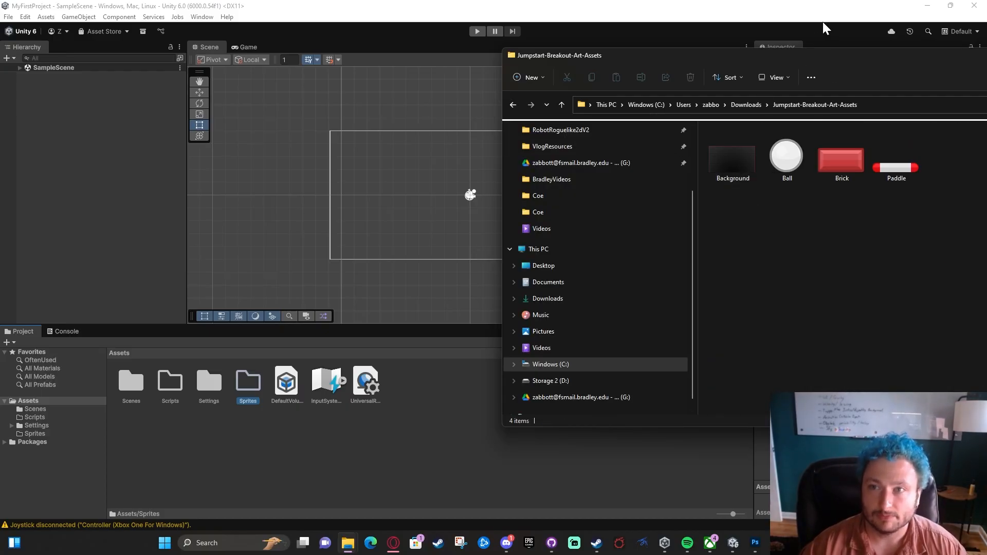
pyautogui.moveTo(825, 66); pyautogui.dragTo(604, 55)
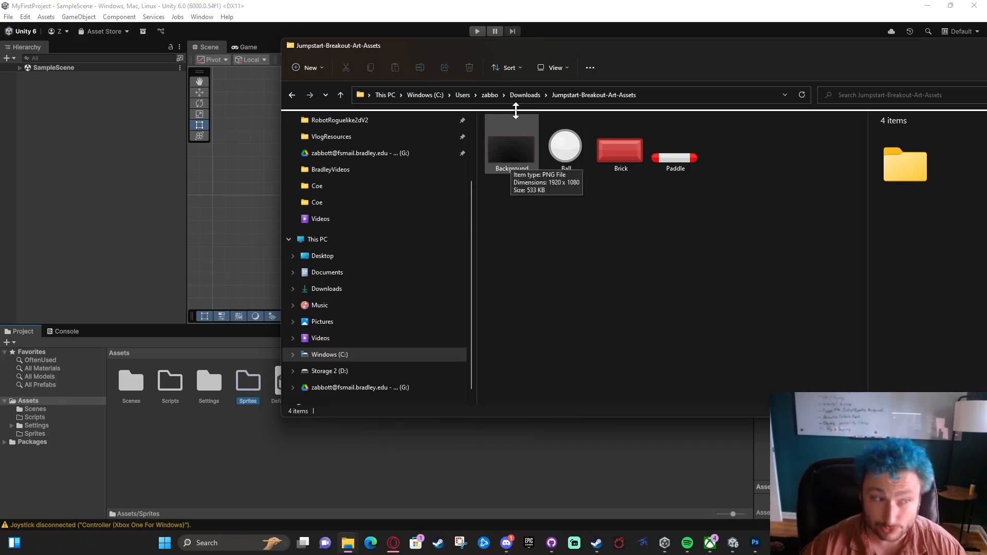
pyautogui.click(676, 151)
pyautogui.hotkey('ctrl', 'a')
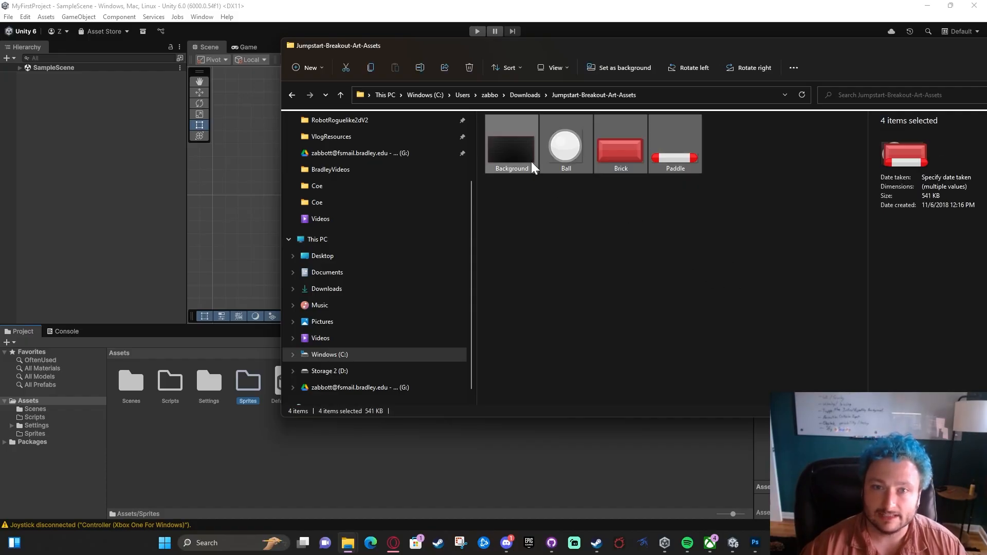
pyautogui.moveTo(532, 165); pyautogui.dragTo(245, 383)
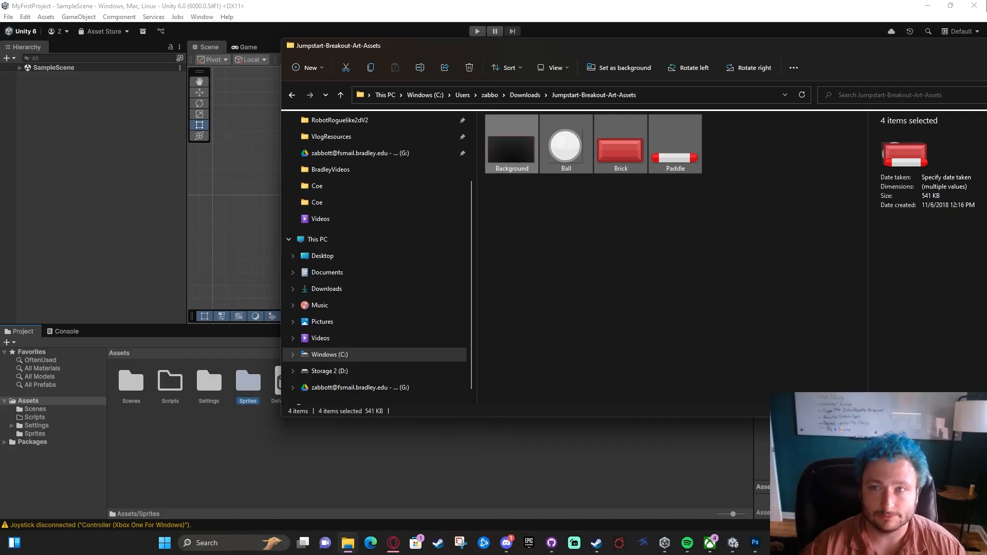
pyautogui.moveTo(948, 51); pyautogui.dragTo(775, 114)
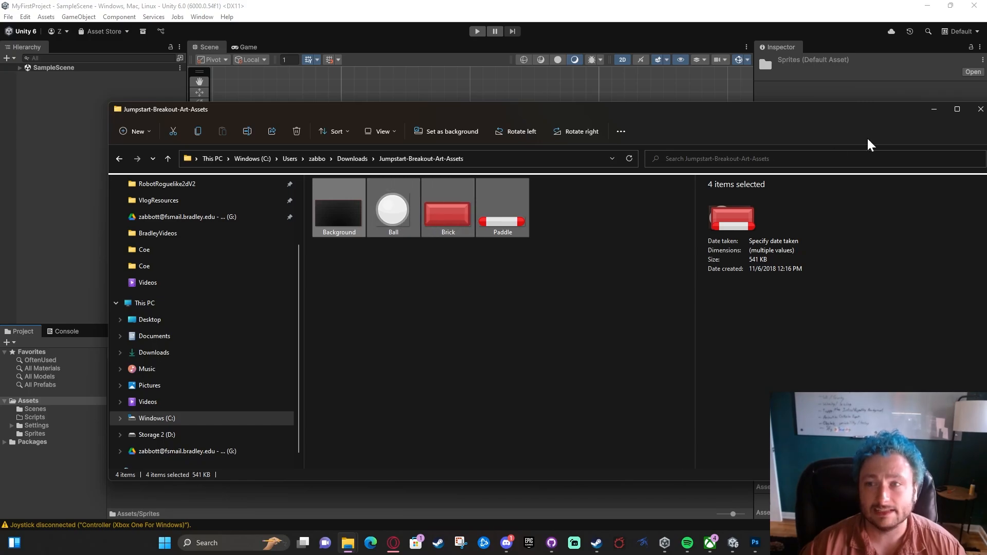
pyautogui.click(934, 109)
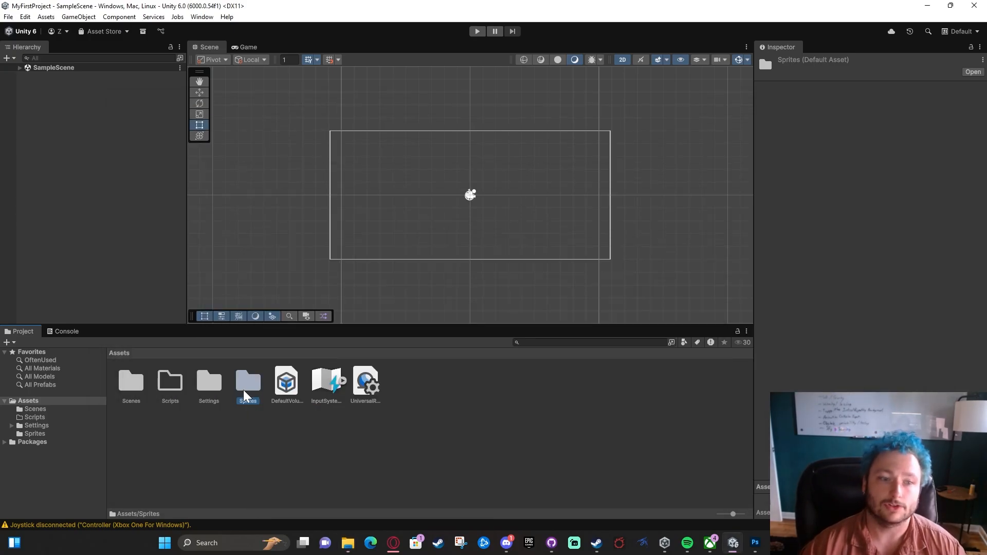
# Step: Open the Sprites folder and look over the import settings of the Background, Ball, Brick and Paddle images
pyautogui.doubleClick(246, 393)
pyautogui.click(140, 386)
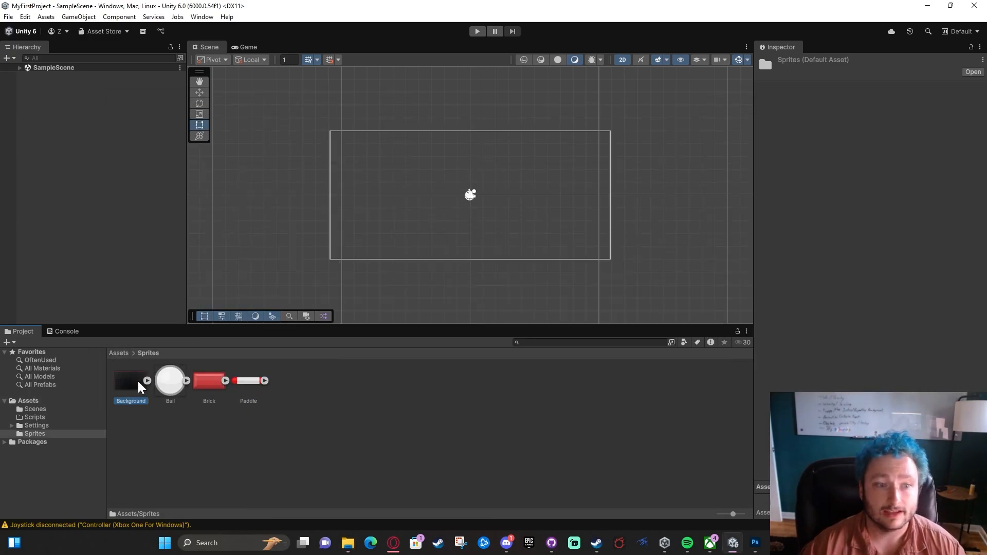
pyautogui.click(209, 381)
pyautogui.click(252, 380)
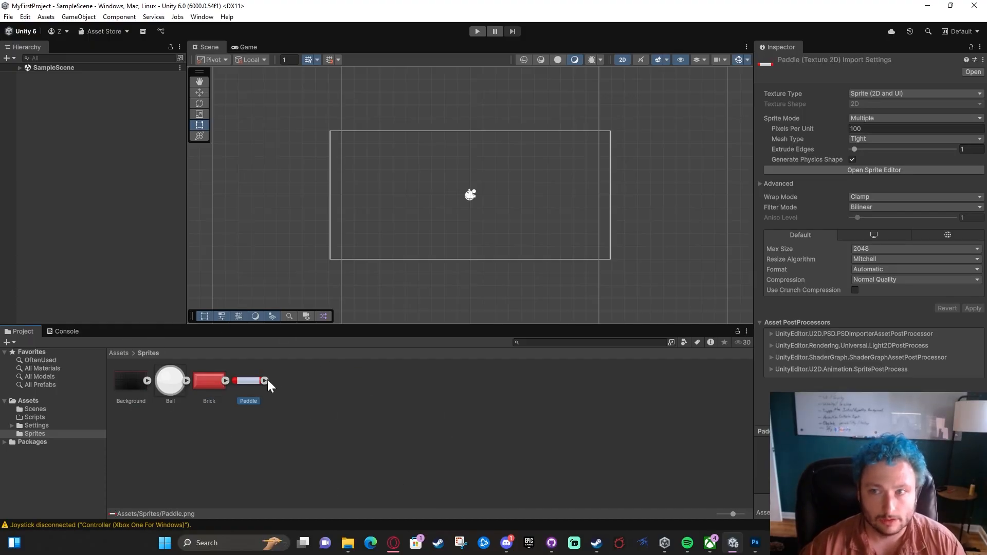
pyautogui.click(210, 381)
pyautogui.click(165, 385)
pyautogui.click(40, 384)
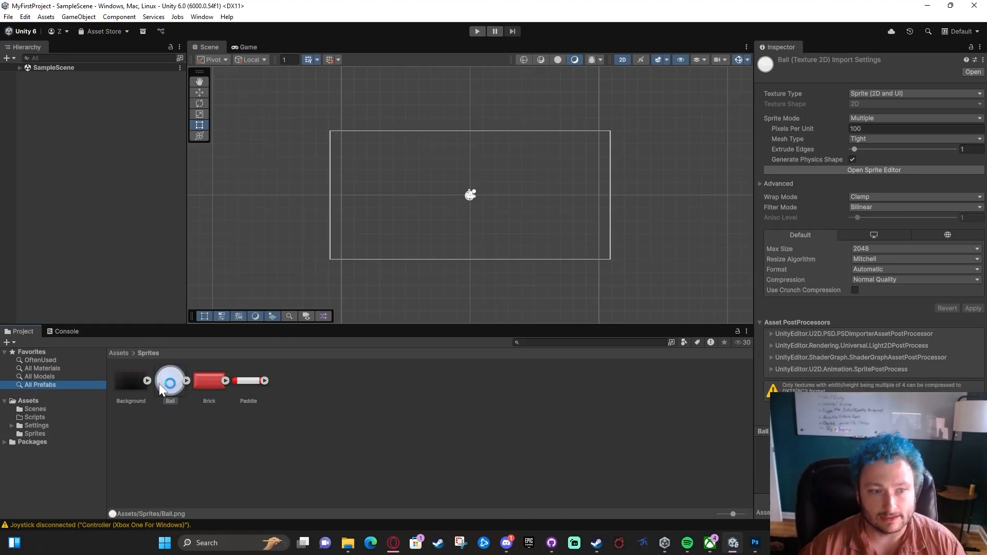
pyautogui.click(52, 406)
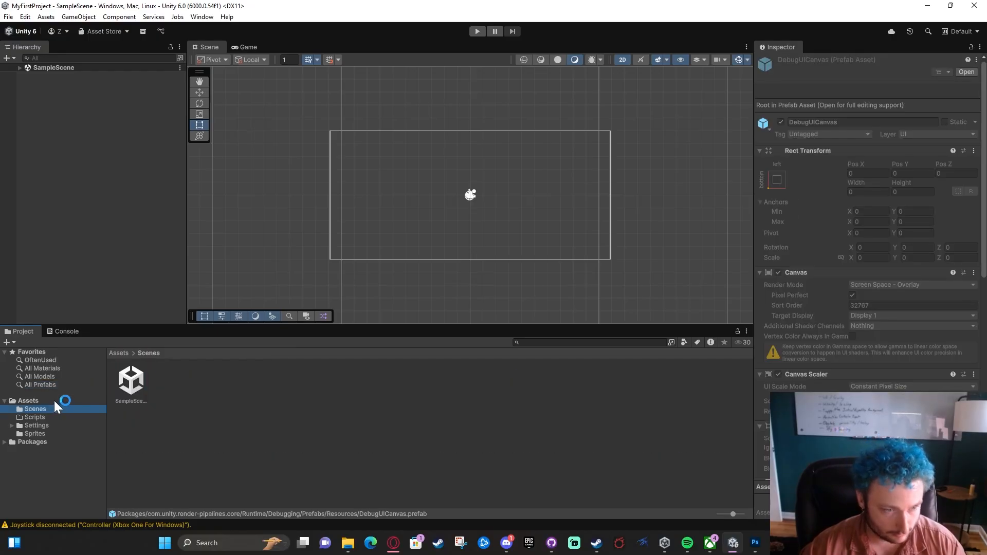
pyautogui.click(45, 433)
pyautogui.click(143, 388)
pyautogui.click(179, 388)
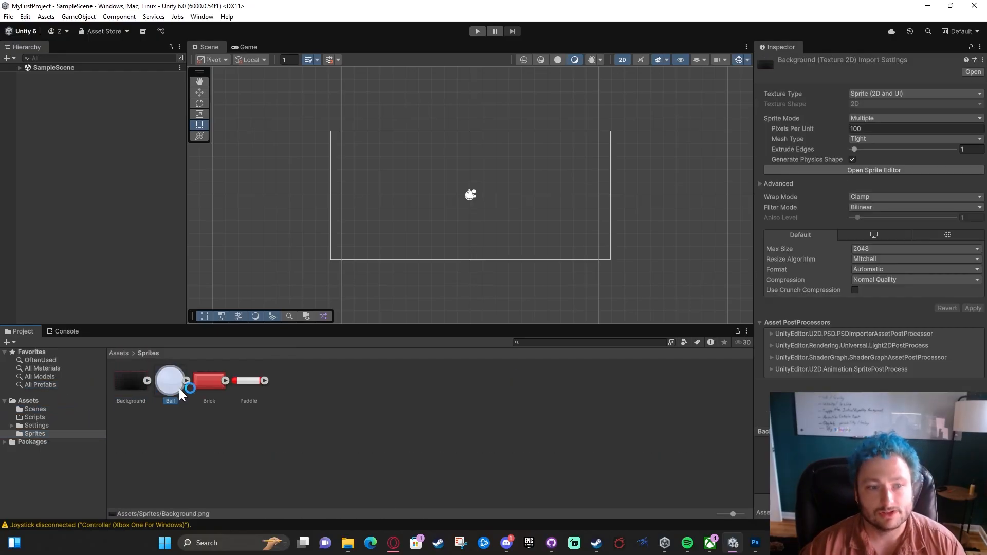
pyautogui.click(202, 383)
pyautogui.click(239, 377)
pyautogui.click(210, 381)
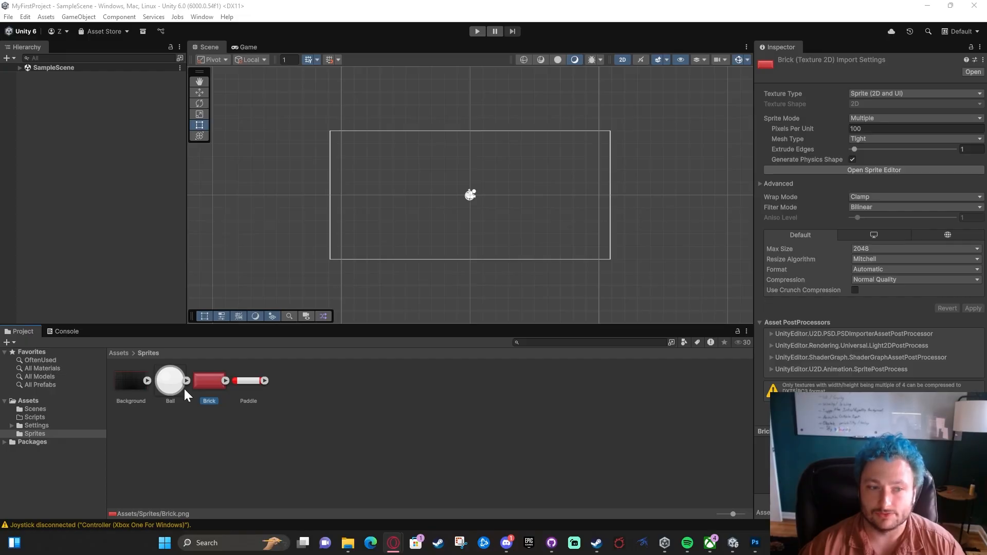
pyautogui.click(241, 439)
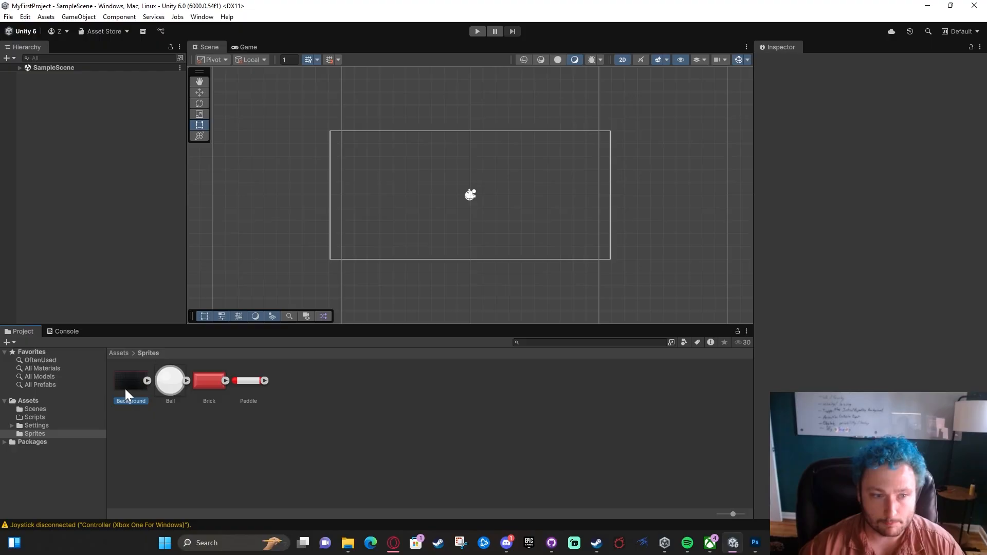
# Step: Add the Background sprite to SampleScene and delete it from the scene again
pyautogui.moveTo(125, 389); pyautogui.dragTo(112, 264)
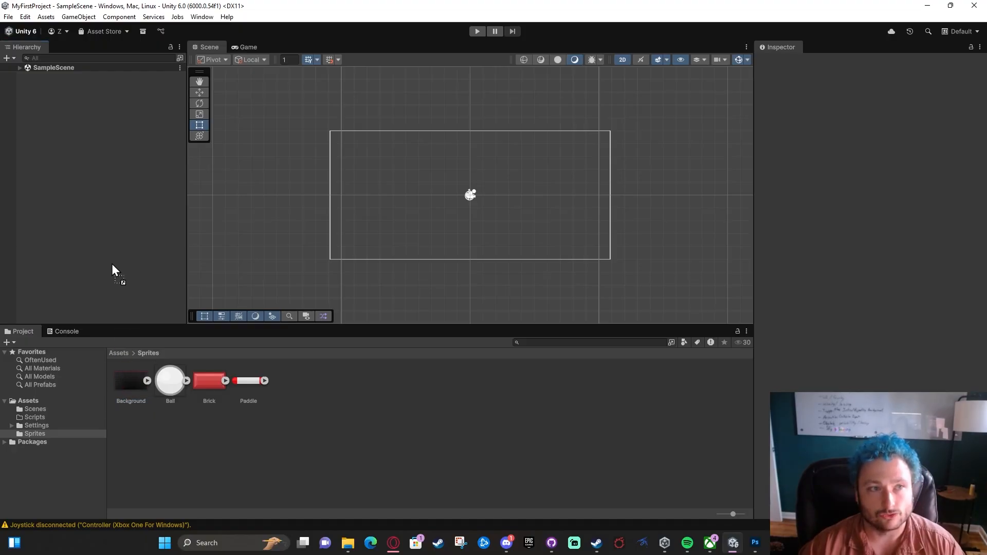
pyautogui.moveTo(78, 78); pyautogui.dragTo(60, 127)
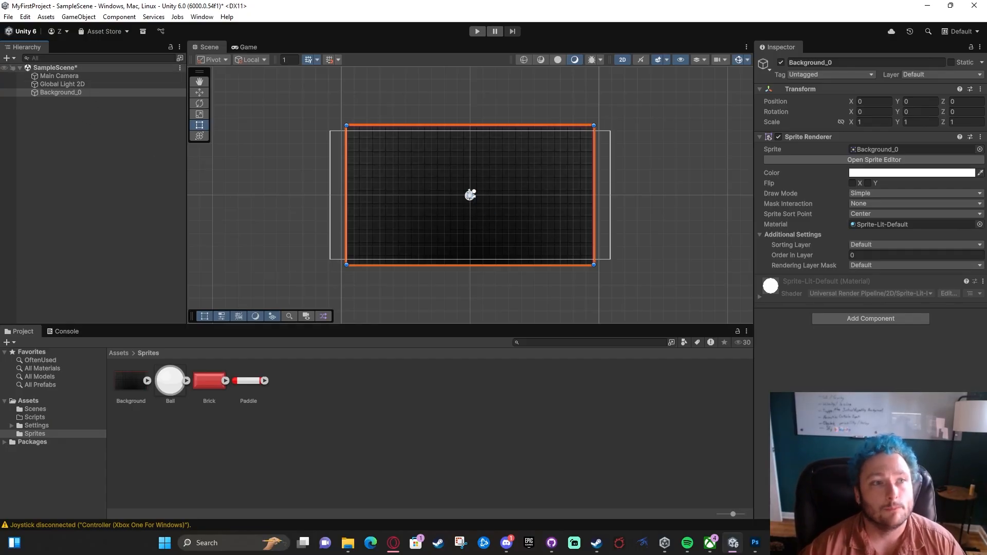
pyautogui.click(54, 93)
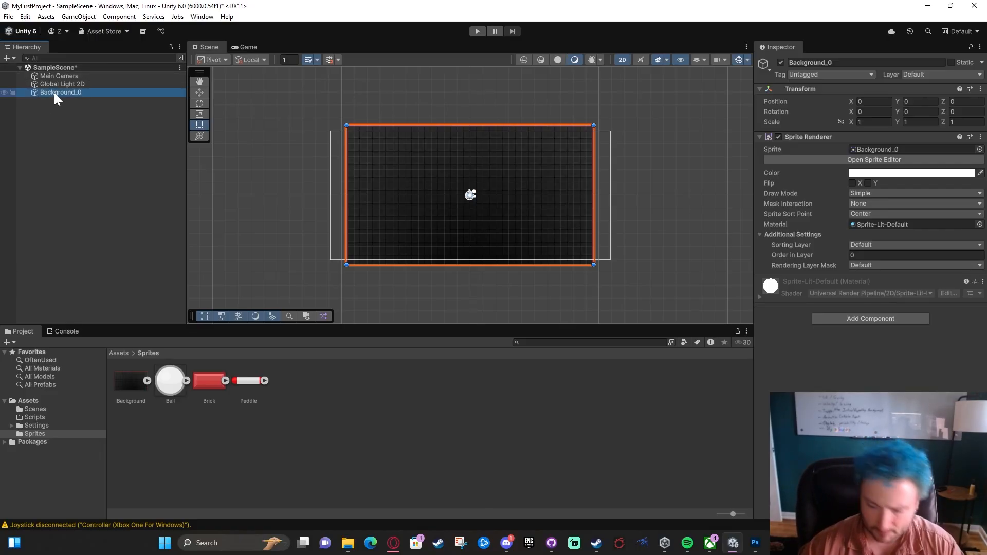
pyautogui.press('Delete')
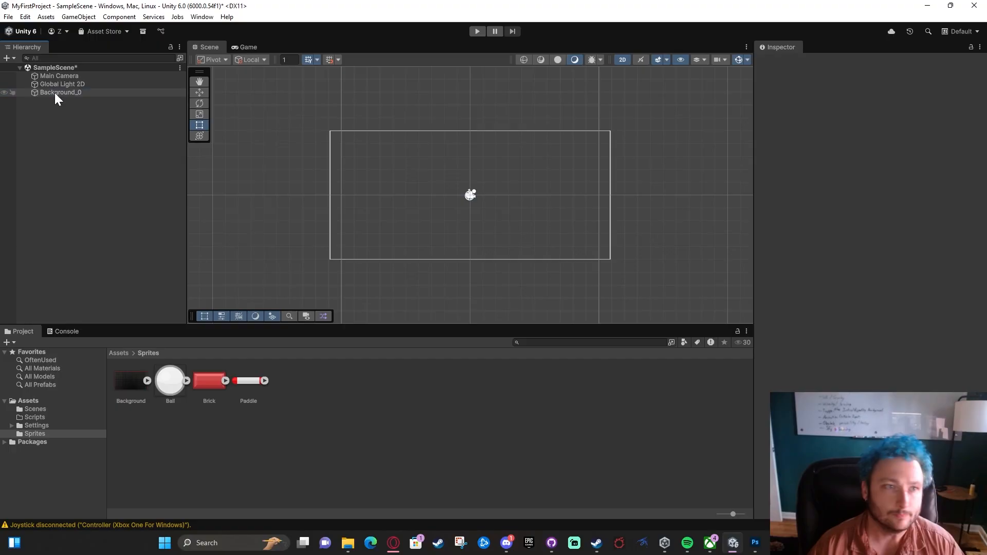
# Step: Expand SampleScene in the hierarchy and inspect the components of Main Camera and Global Light 2D
pyautogui.click(20, 67)
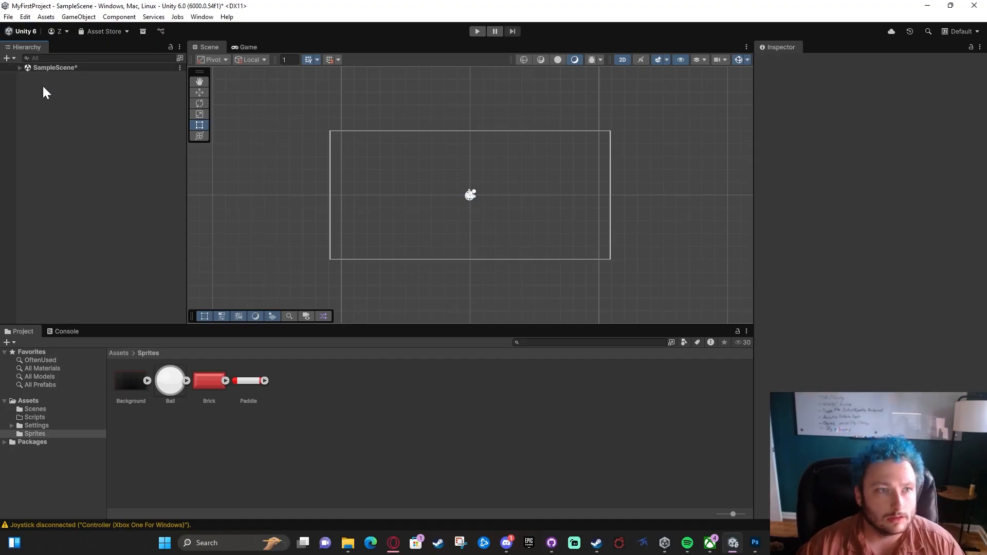
pyautogui.click(19, 67)
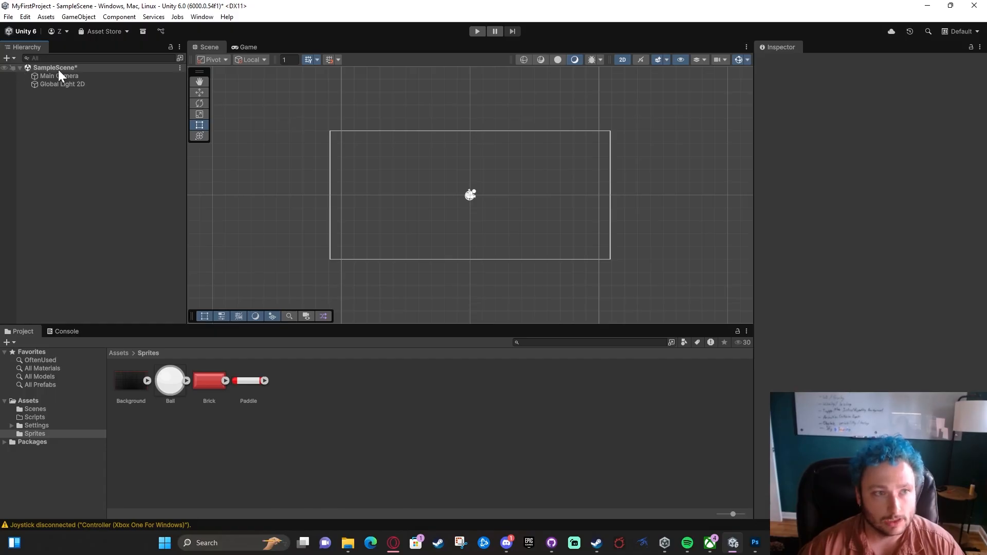
pyautogui.click(59, 76)
pyautogui.click(72, 84)
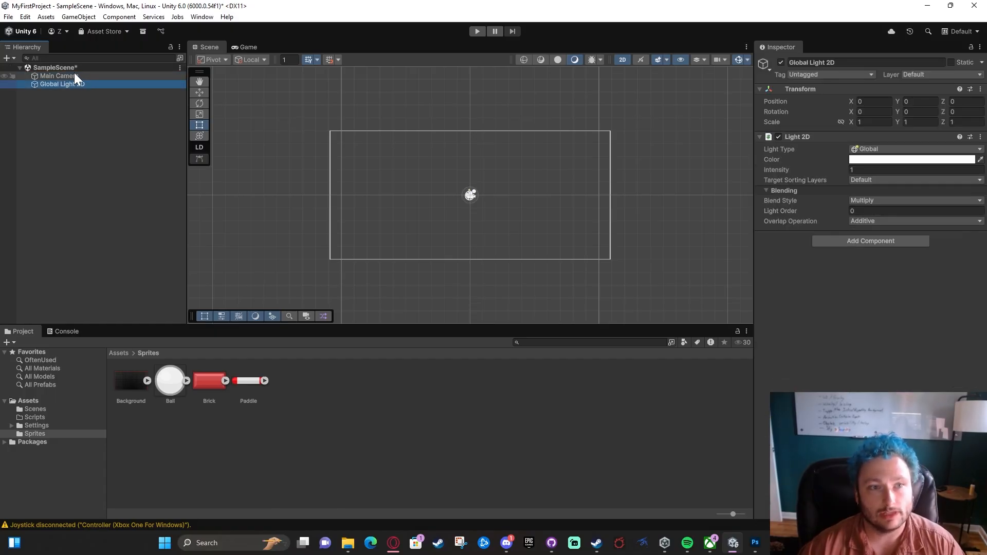
pyautogui.click(74, 75)
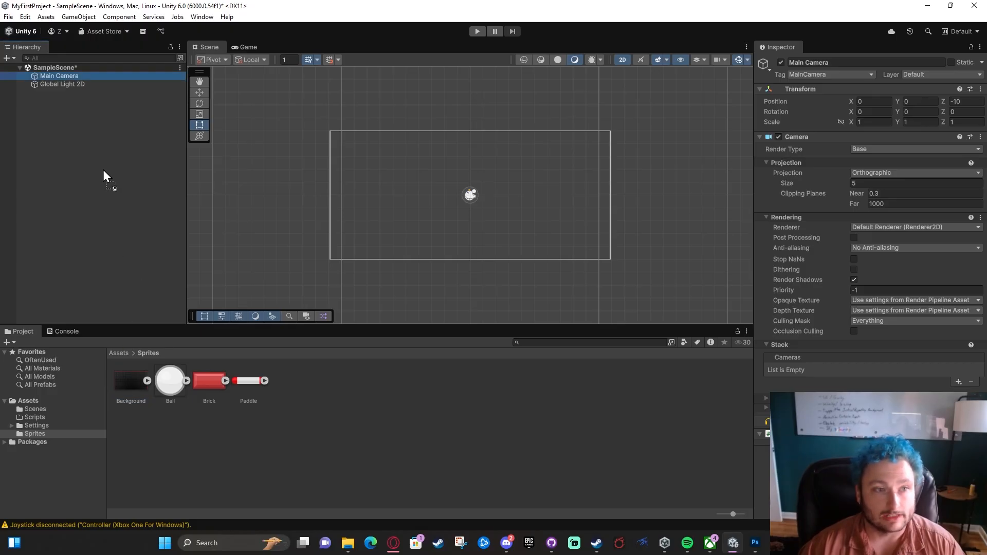
# Step: Add the Background sprite to SampleScene as a new game object
pyautogui.moveTo(103, 171); pyautogui.dragTo(69, 163)
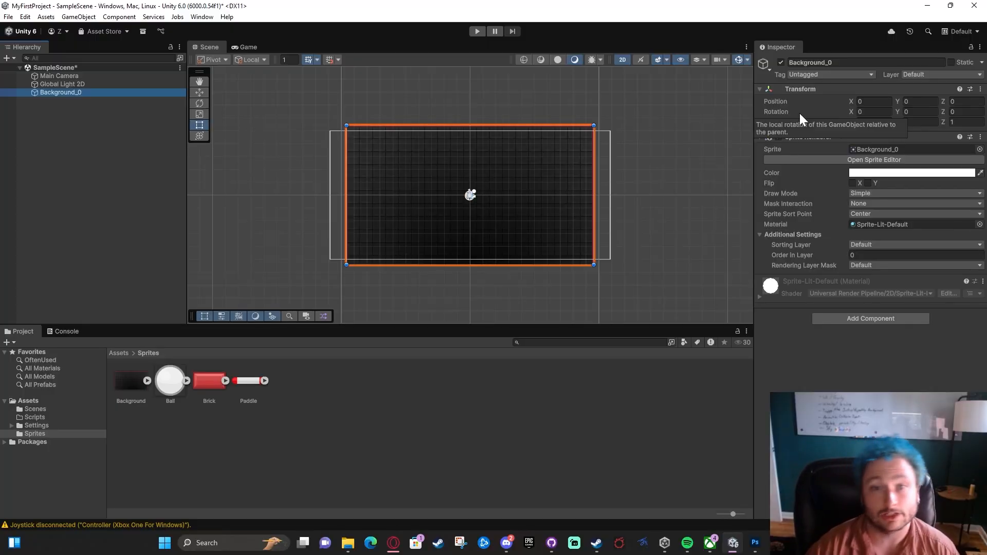
pyautogui.scroll(-4, 426, 253)
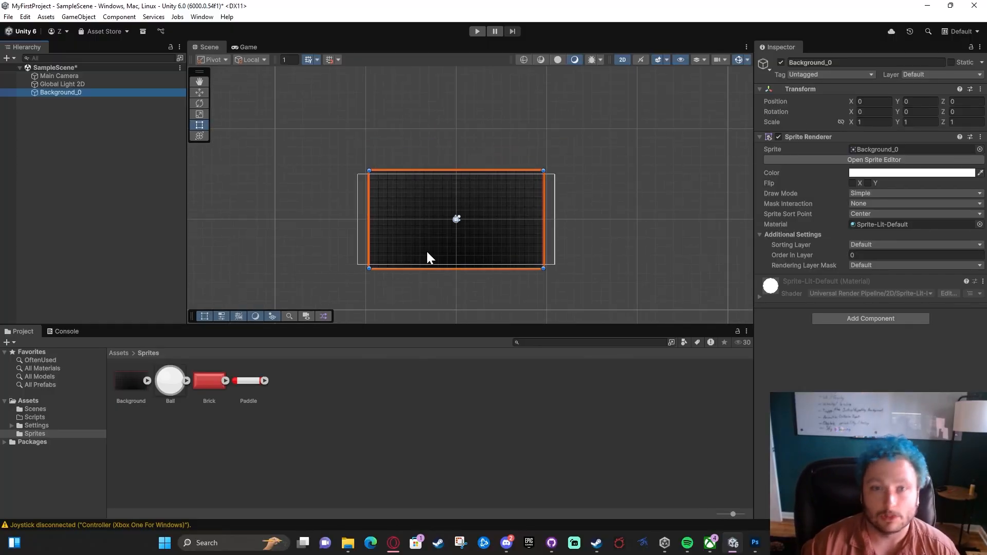
# Step: Add a second copy of the Background sprite beside the first one and undo the addition
pyautogui.moveTo(453, 256); pyautogui.dragTo(443, 214, button='middle')
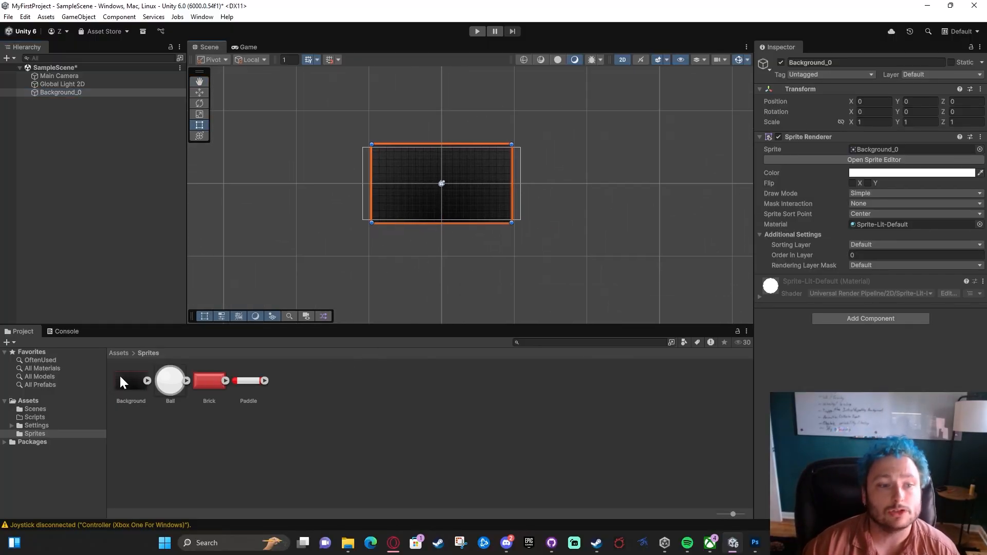
pyautogui.moveTo(121, 380); pyautogui.dragTo(230, 215)
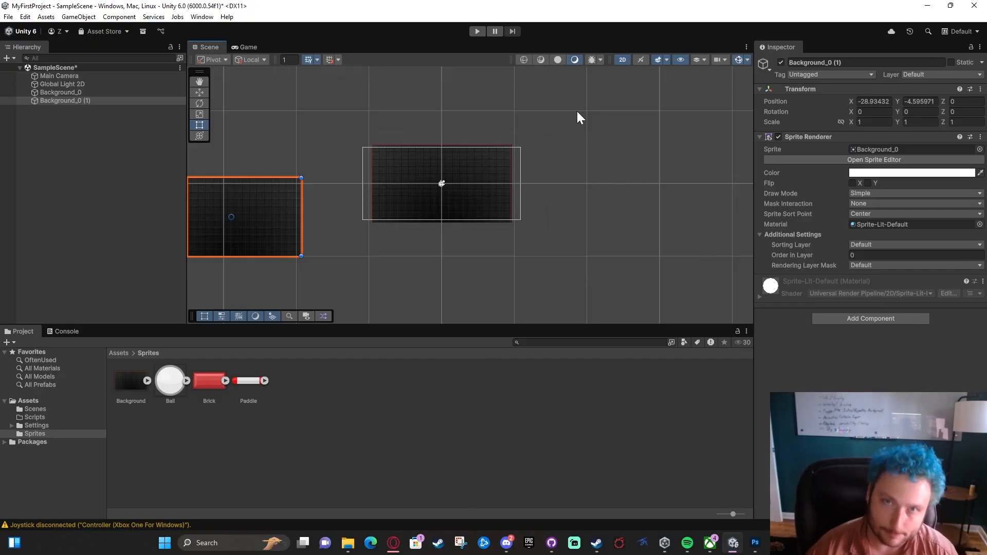
pyautogui.hotkey('ctrl', 'z')
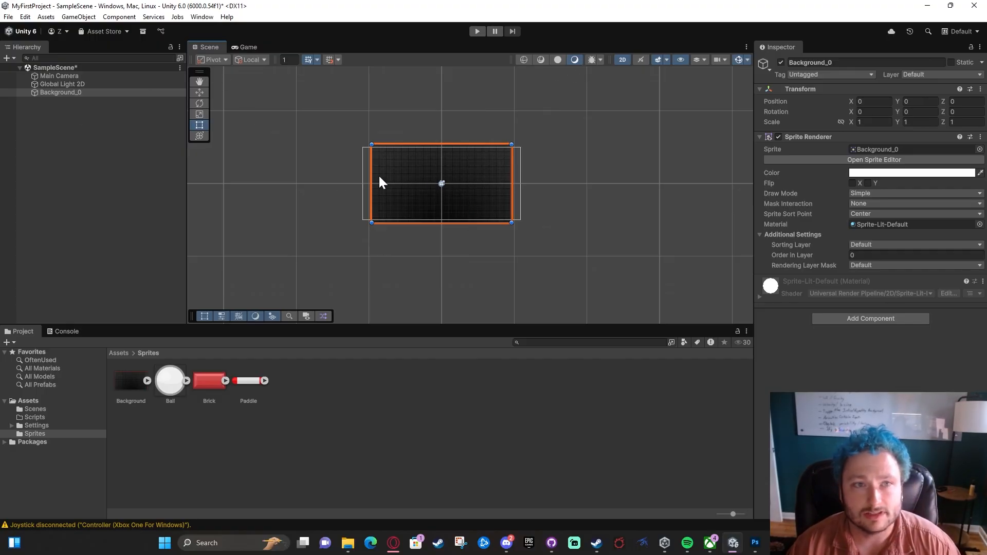
# Step: Try shifting Main Camera along the X axis and undo the move
pyautogui.scroll(1, 371, 183)
pyautogui.scroll(4, 371, 183)
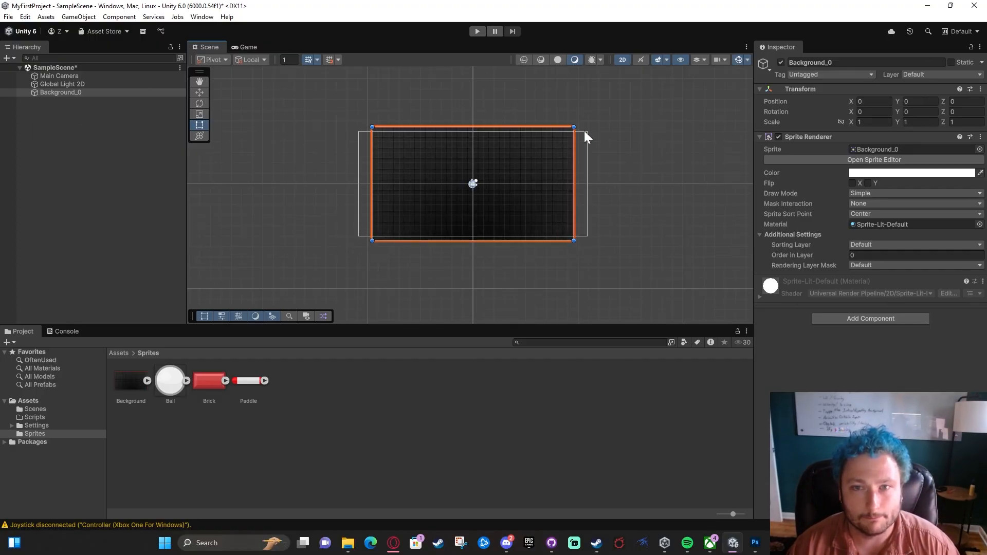
pyautogui.click(329, 229)
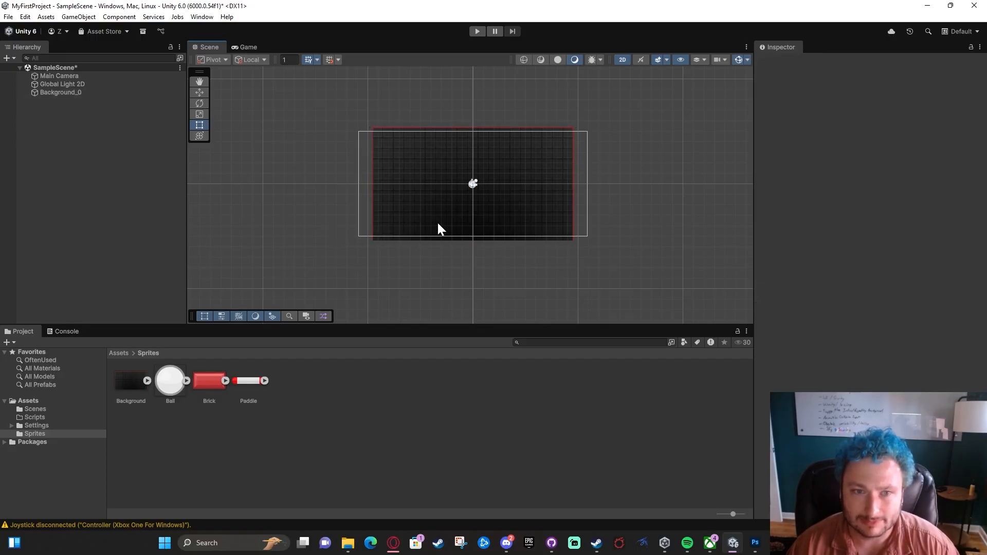
pyautogui.scroll(3, 433, 197)
pyautogui.scroll(-1, 369, 162)
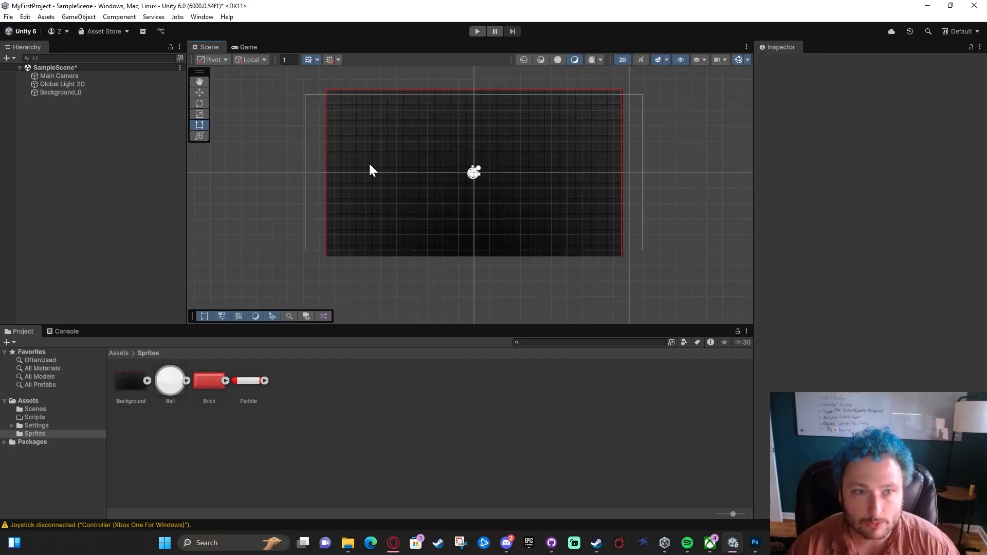
pyautogui.click(56, 76)
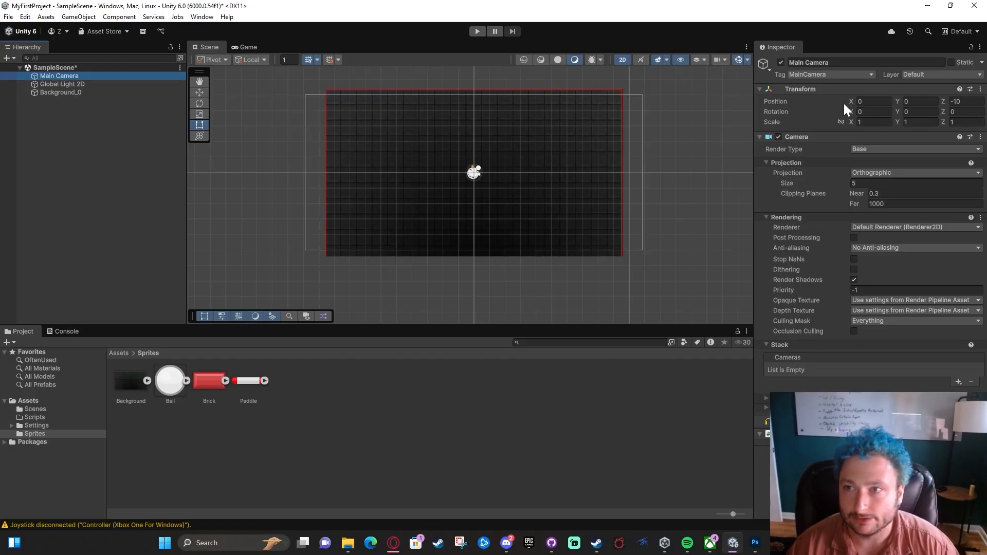
pyautogui.moveTo(851, 102); pyautogui.dragTo(798, 106)
pyautogui.hotkey('ctrl', 'z')
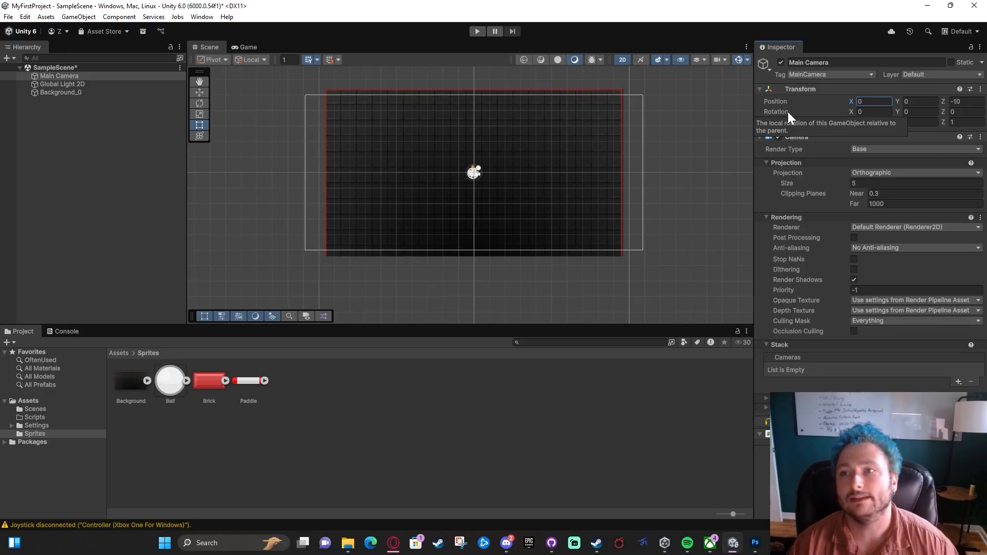
# Step: Look over Main Camera's Transform values and reduce its orthographic size to 4.37
pyautogui.click(878, 90)
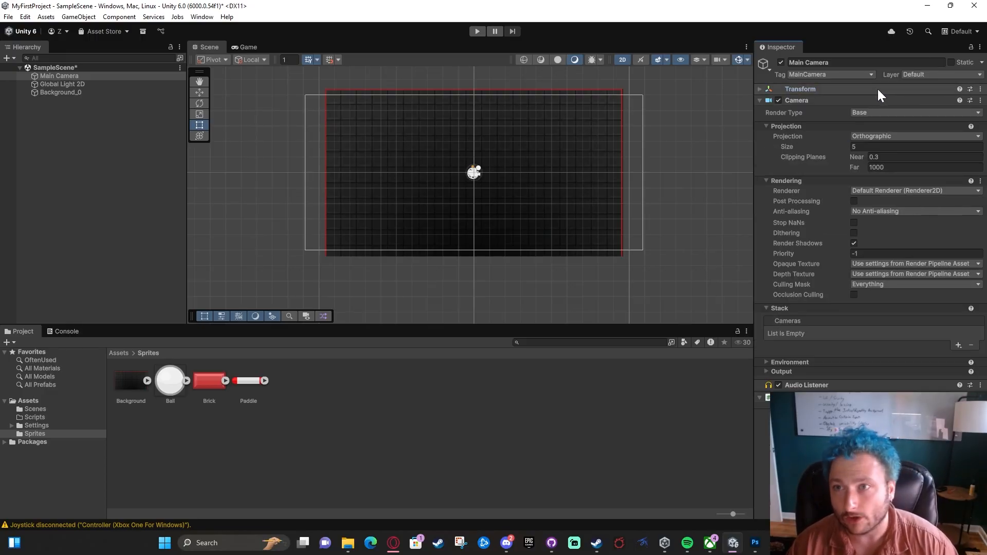
pyautogui.click(878, 89)
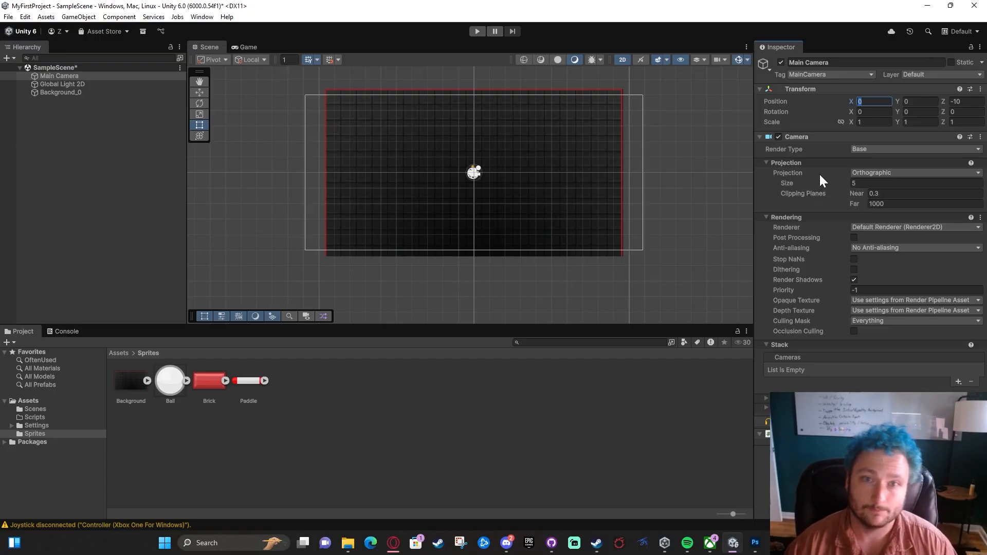
pyautogui.click(875, 122)
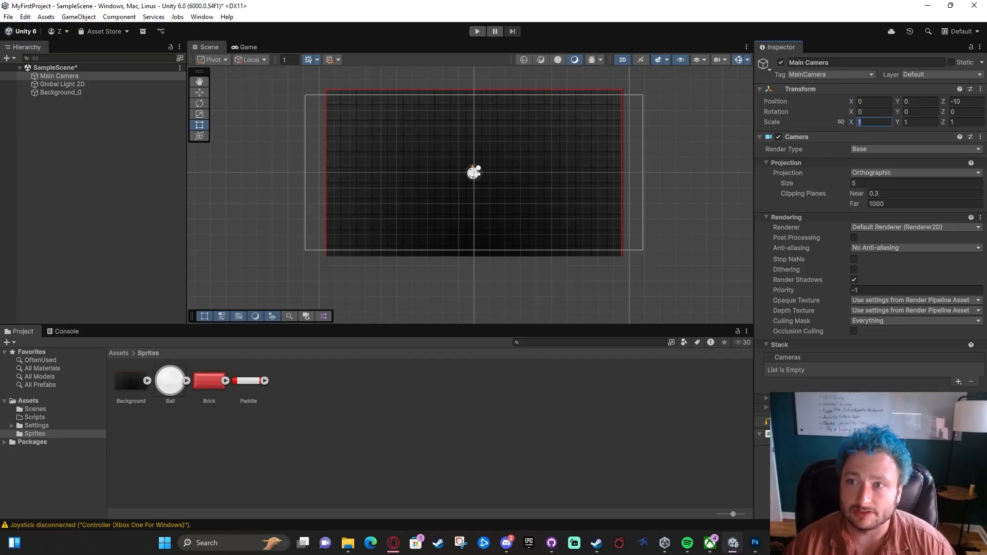
pyautogui.click(875, 102)
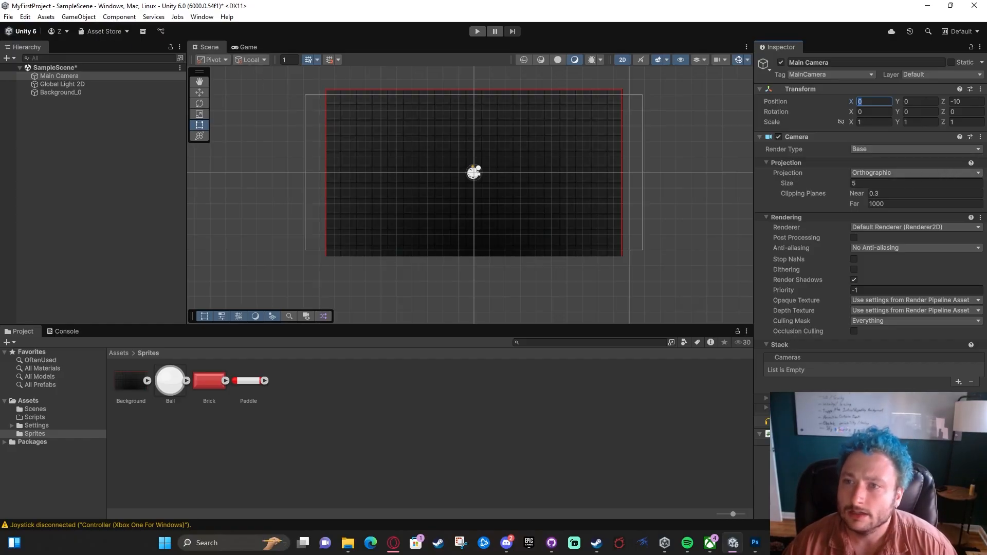
pyautogui.moveTo(813, 183)
pyautogui.mouseDown()
pyautogui.moveTo(878, 181)
pyautogui.moveTo(796, 175)
pyautogui.moveTo(828, 182)
pyautogui.moveTo(817, 183)
pyautogui.mouseUp()
pyautogui.moveTo(812, 181); pyautogui.dragTo(806, 181)
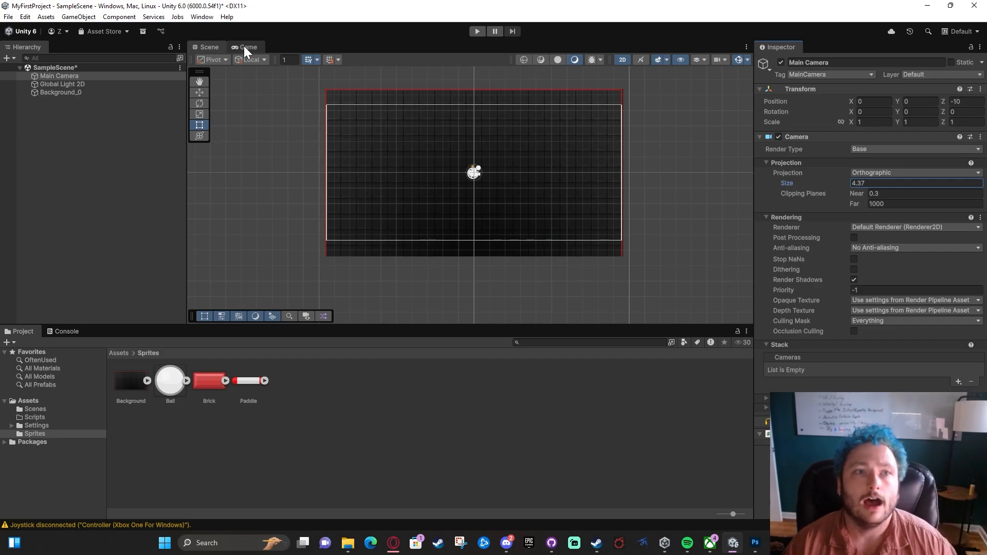
# Step: Dock the Game view beside the Scene view and widen it so both are shown at once
pyautogui.moveTo(243, 46); pyautogui.dragTo(684, 198)
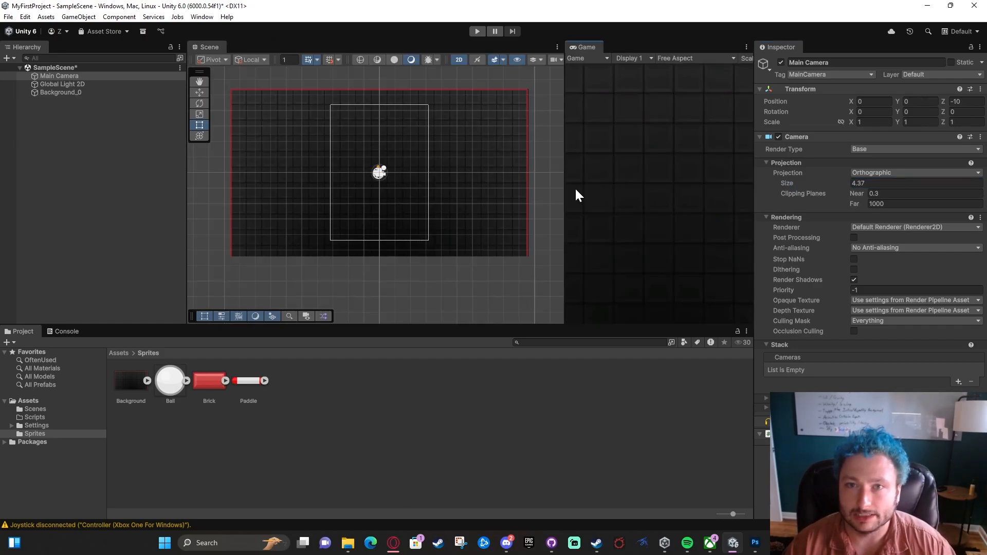
pyautogui.moveTo(562, 183); pyautogui.dragTo(388, 168)
pyautogui.scroll(-3, 221, 160)
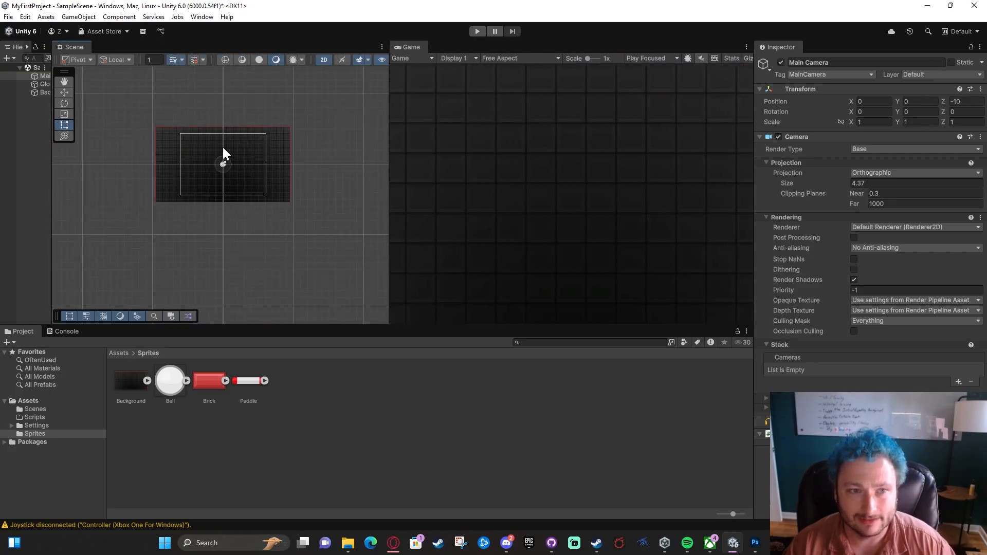
pyautogui.scroll(-2, 222, 154)
pyautogui.moveTo(387, 207); pyautogui.dragTo(295, 210)
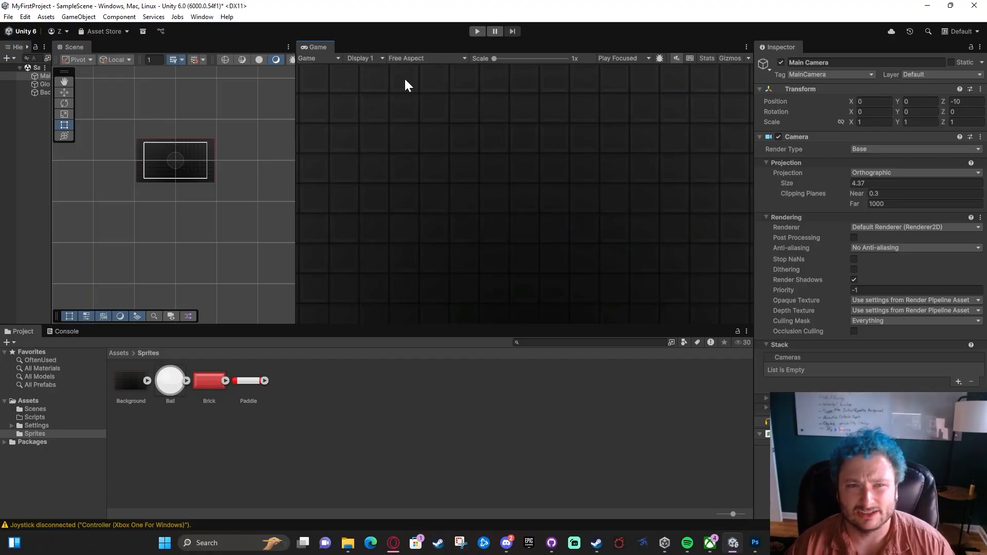
# Step: Set the Game view to the 16:9 aspect ratio and resize the Hierarchy, Scene and Game views to fit the whole frame
pyautogui.click(430, 58)
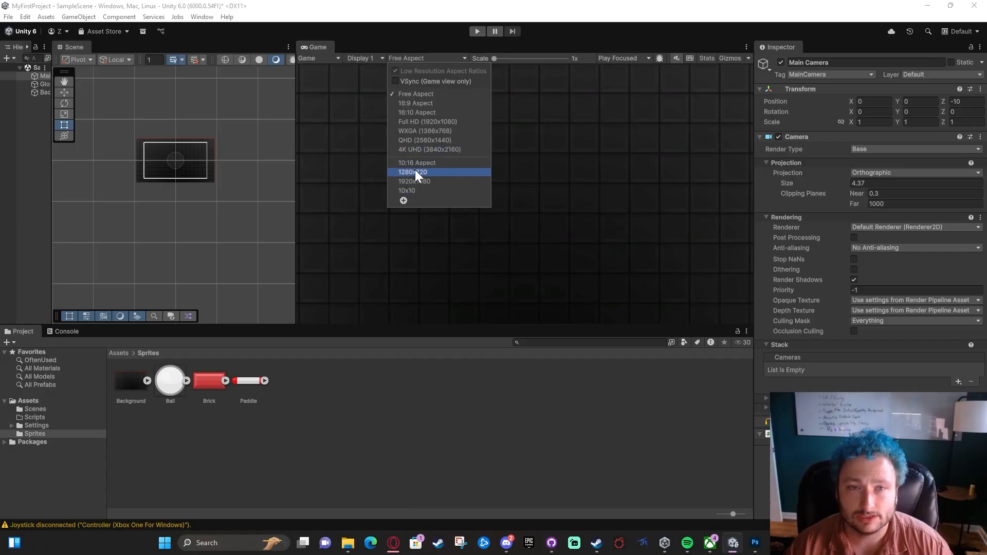
pyautogui.click(418, 104)
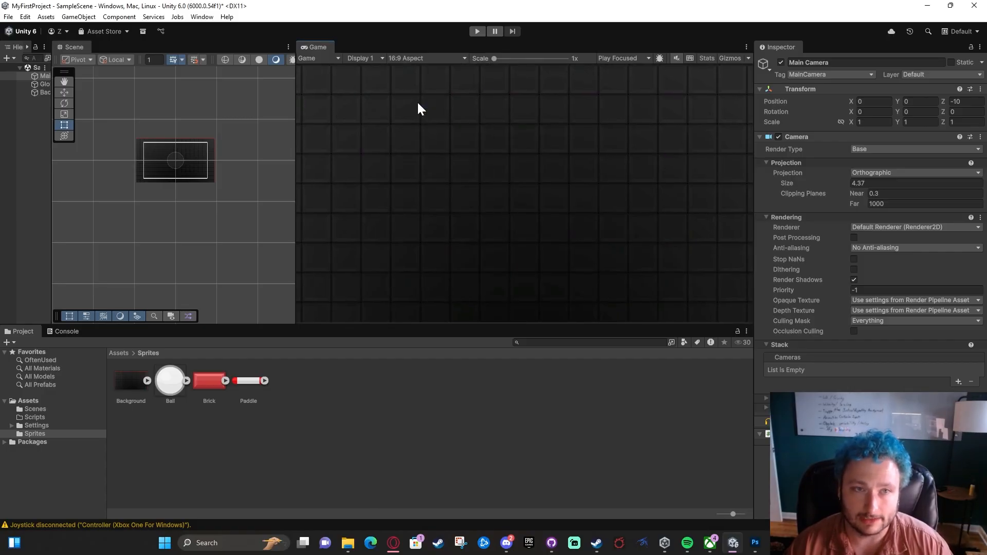
pyautogui.click(291, 118)
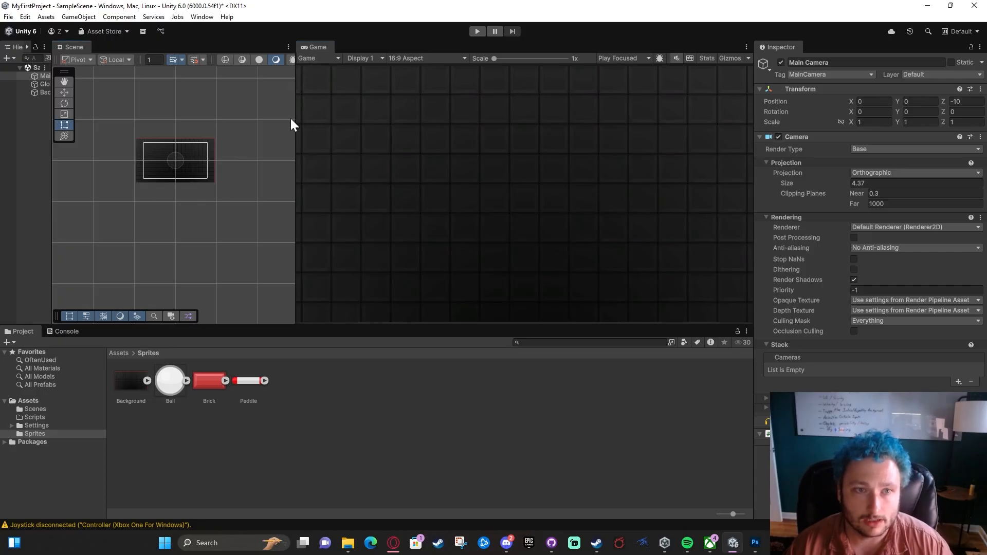
pyautogui.moveTo(296, 117); pyautogui.dragTo(339, 110)
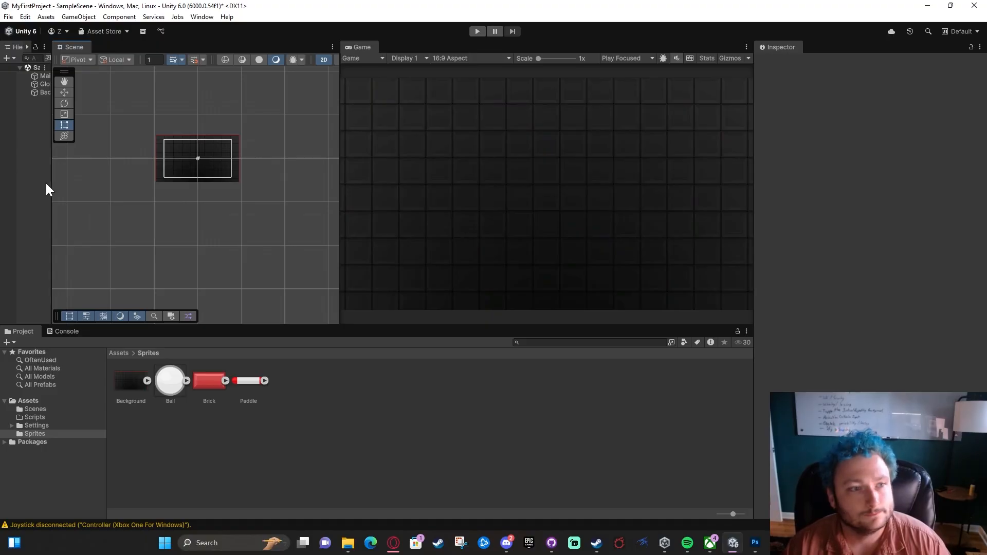
pyautogui.moveTo(48, 185); pyautogui.dragTo(145, 186)
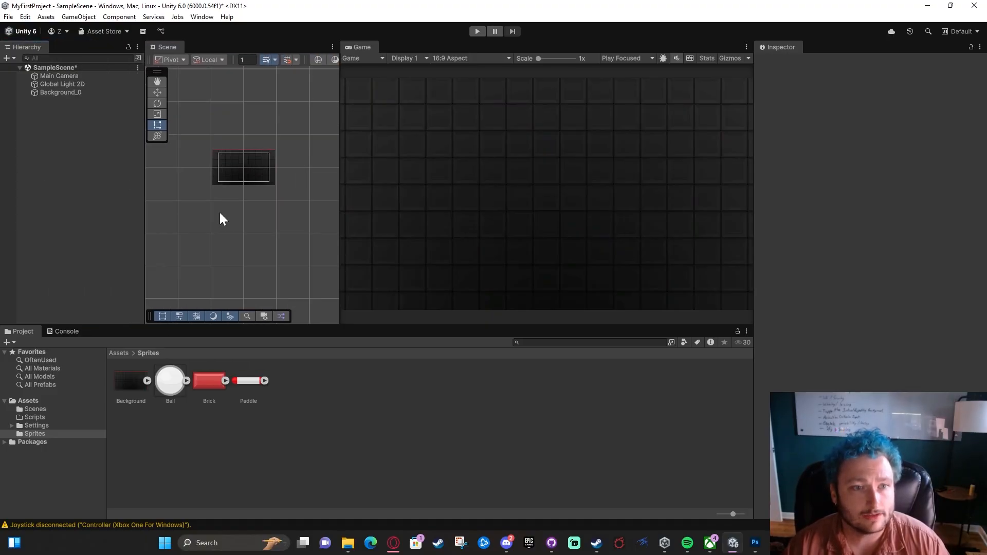
pyautogui.moveTo(338, 238)
pyautogui.mouseDown()
pyautogui.moveTo(696, 252)
pyautogui.moveTo(222, 229)
pyautogui.moveTo(540, 238)
pyautogui.moveTo(325, 226)
pyautogui.mouseUp()
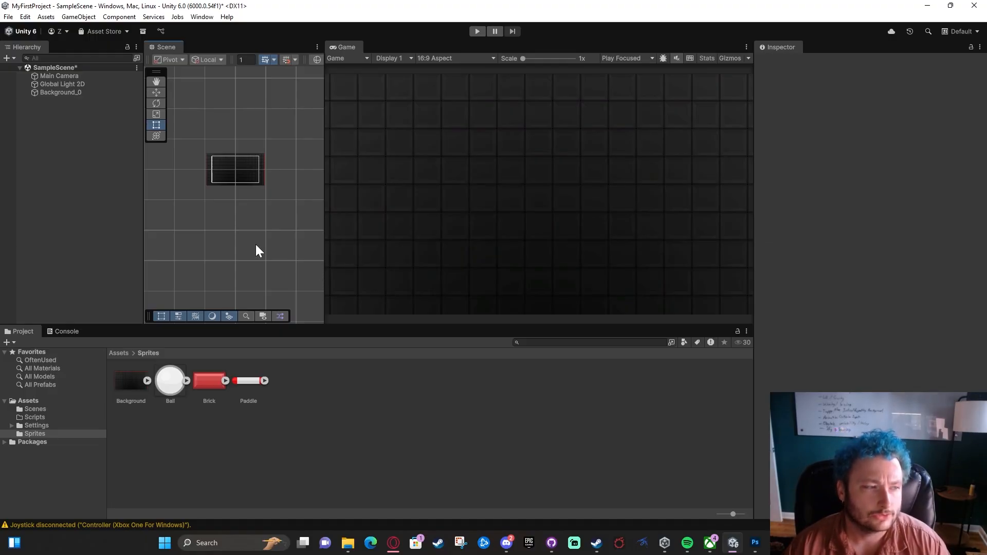
# Step: Set Main Camera's orthographic size to 5.35 so its frame matches the background
pyautogui.click(81, 77)
pyautogui.click(80, 84)
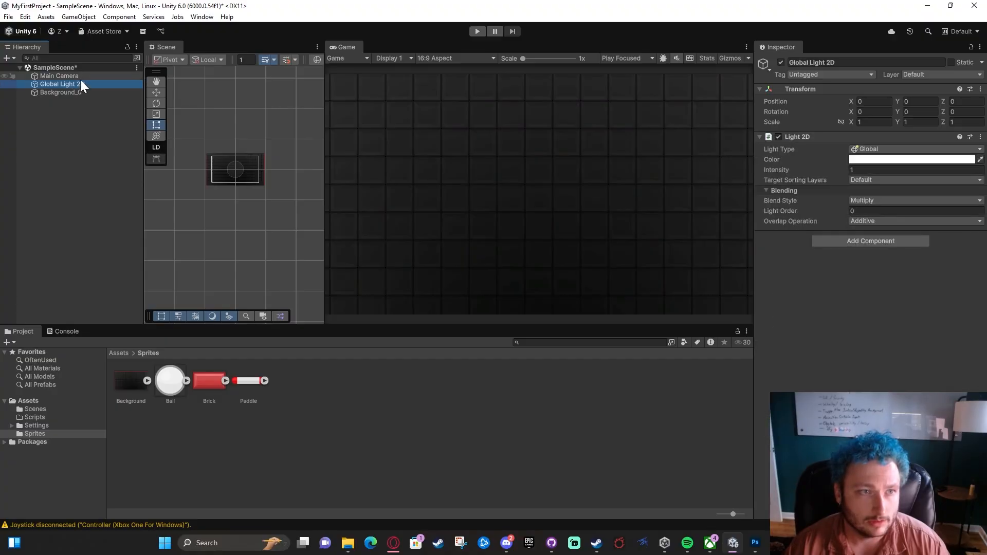
pyautogui.click(81, 77)
pyautogui.click(809, 183)
pyautogui.moveTo(811, 183)
pyautogui.mouseDown()
pyautogui.moveTo(832, 183)
pyautogui.moveTo(820, 183)
pyautogui.mouseUp()
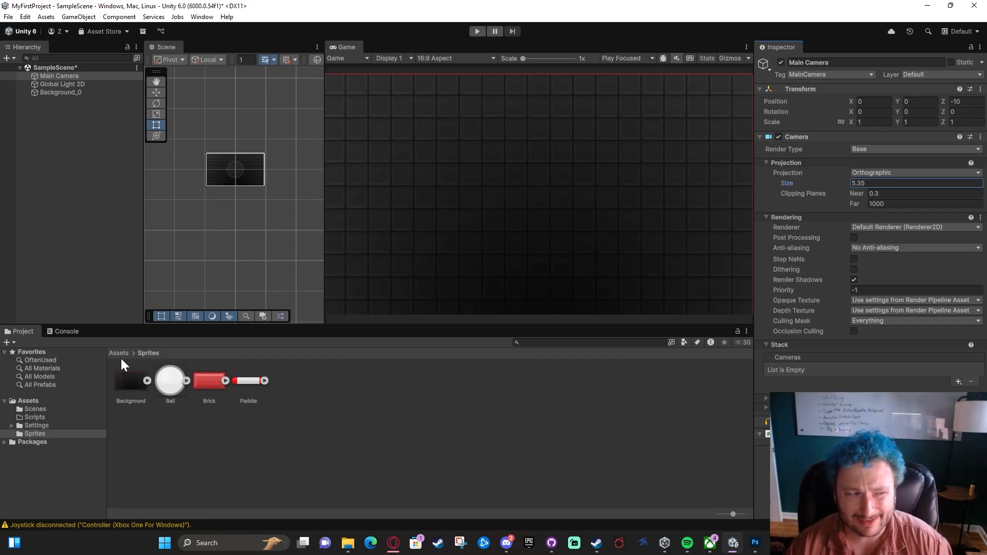
# Step: Check the Background image's import settings and examine how Main Camera's frame fits the background sprite in the scene
pyautogui.click(131, 397)
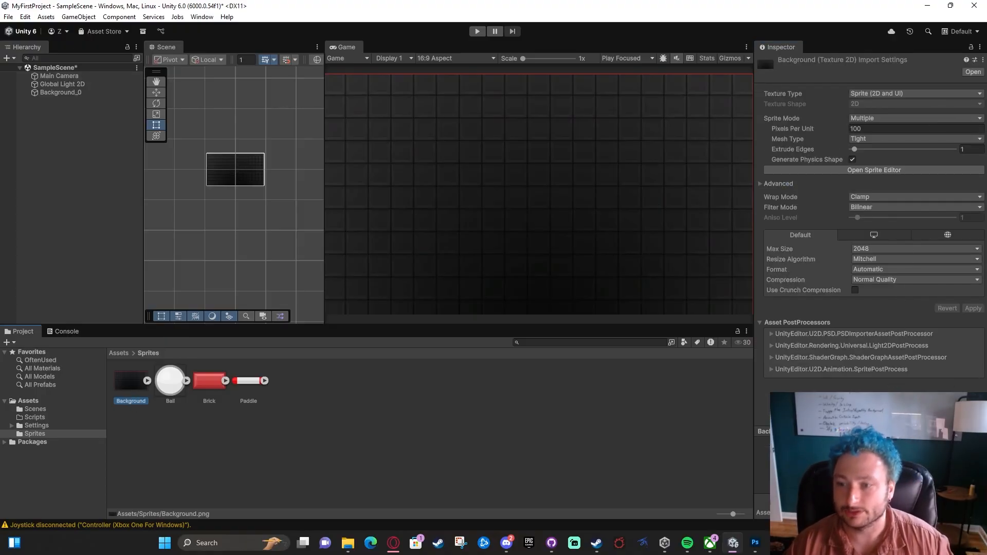
pyautogui.moveTo(869, 432); pyautogui.dragTo(869, 407)
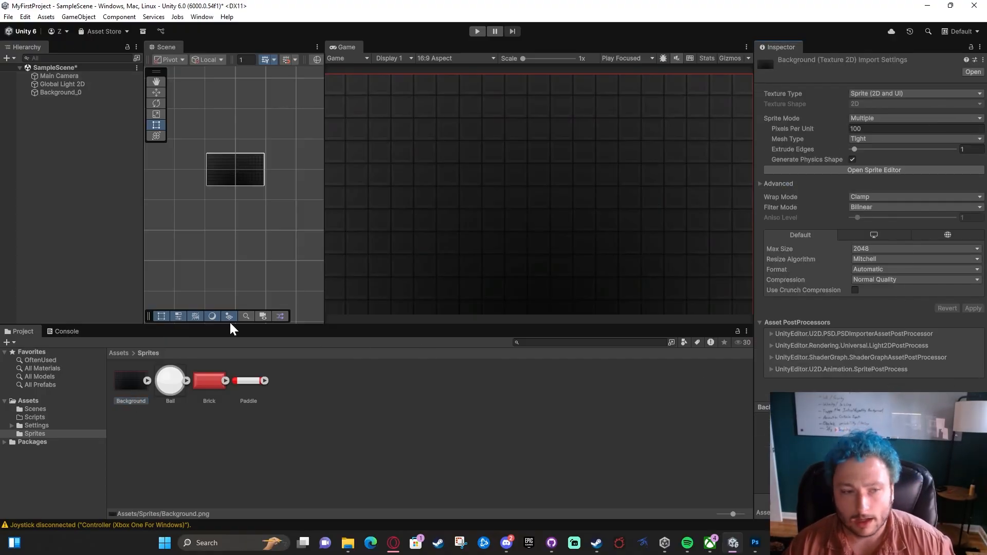
pyautogui.click(66, 76)
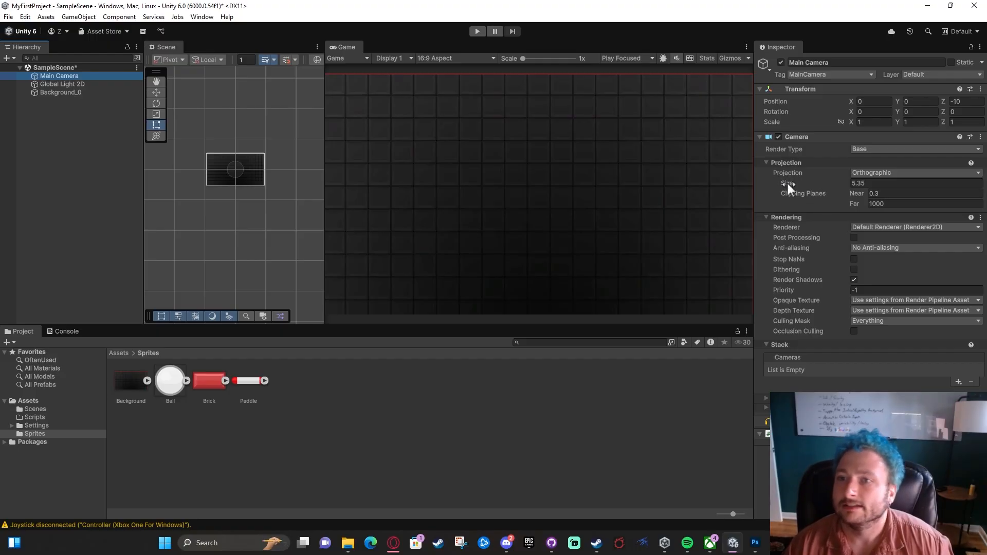
pyautogui.scroll(12, 245, 147)
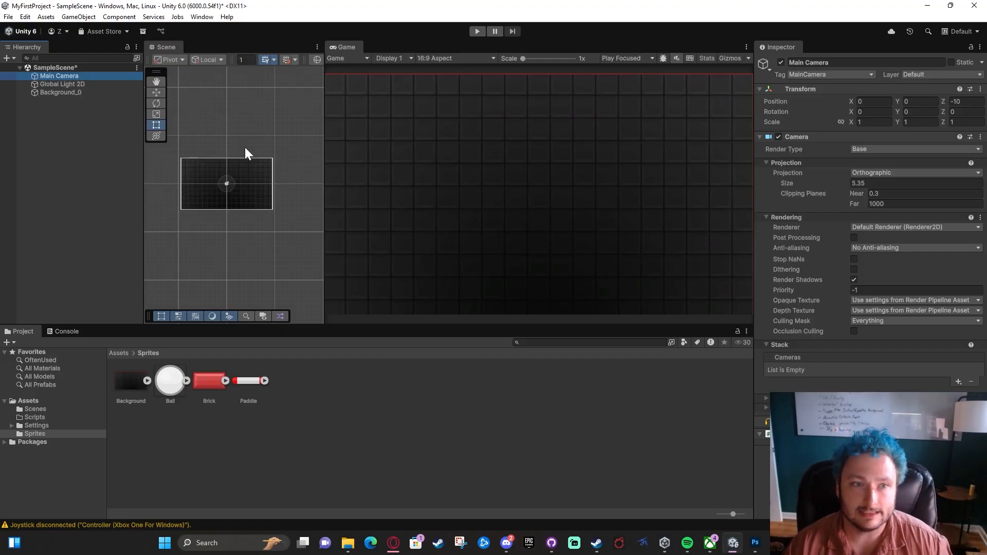
pyautogui.moveTo(230, 165); pyautogui.dragTo(215, 202, button='middle')
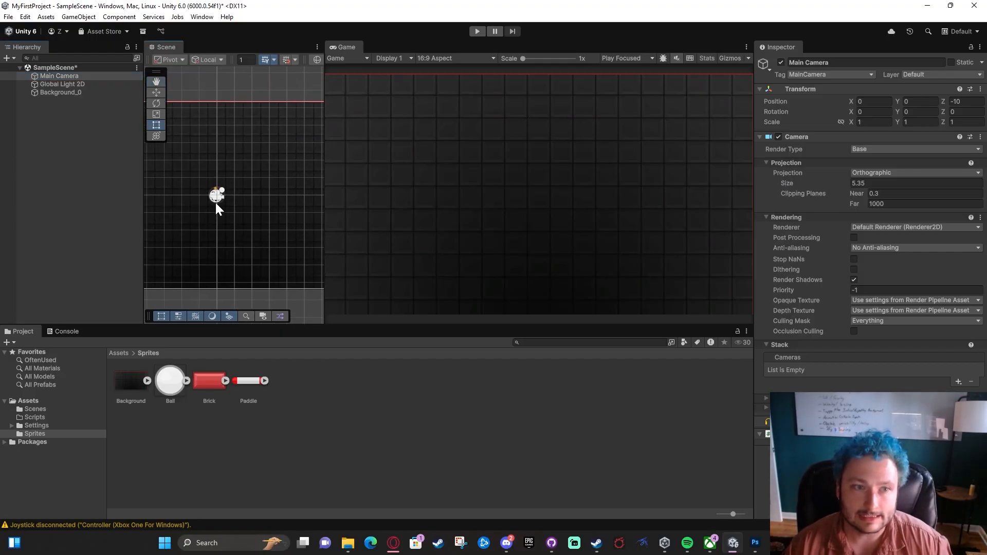
pyautogui.scroll(-3, 217, 195)
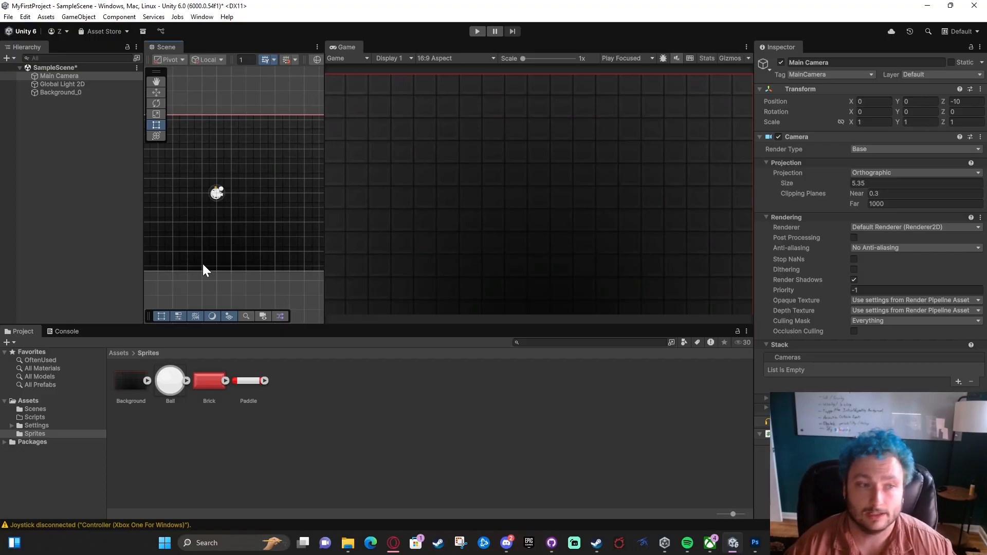
# Step: Expand the Background image asset and enlarge its Inspector preview to read the image's pixel dimensions
pyautogui.click(144, 384)
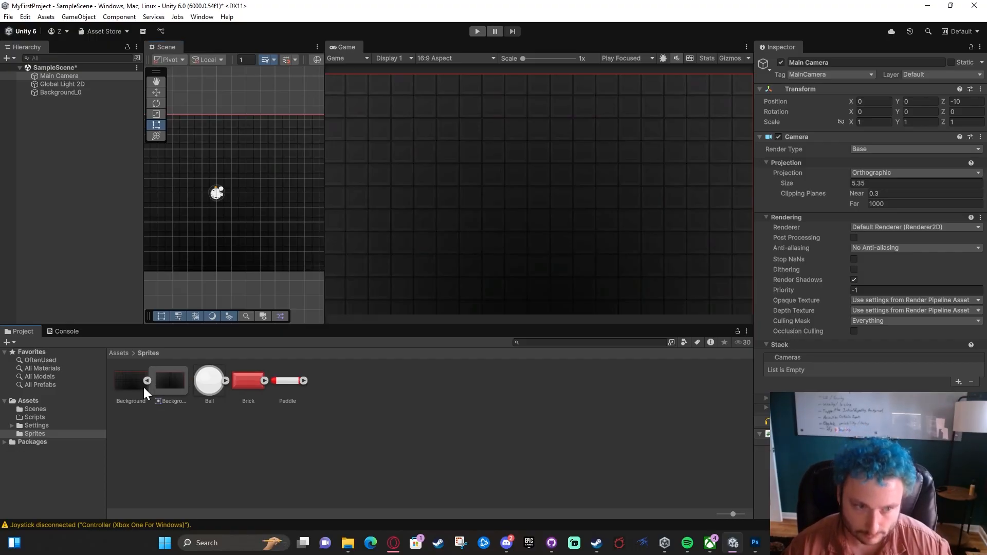
pyautogui.click(136, 381)
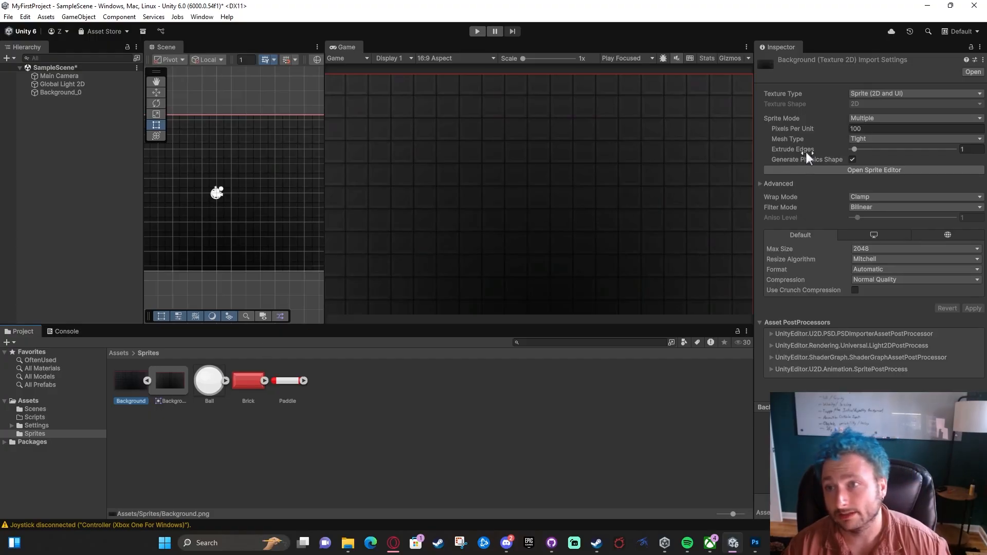
pyautogui.moveTo(790, 128)
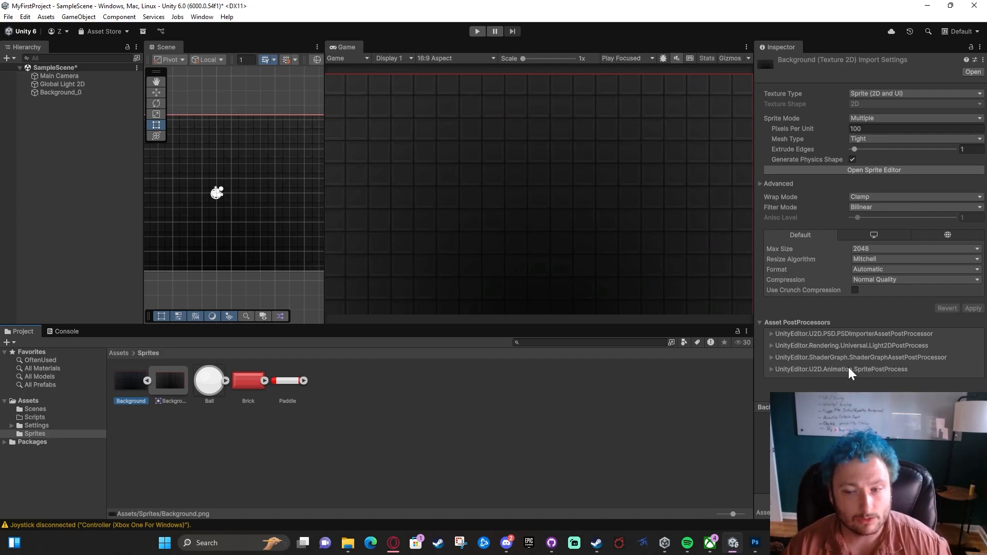
pyautogui.moveTo(816, 407); pyautogui.dragTo(822, 273)
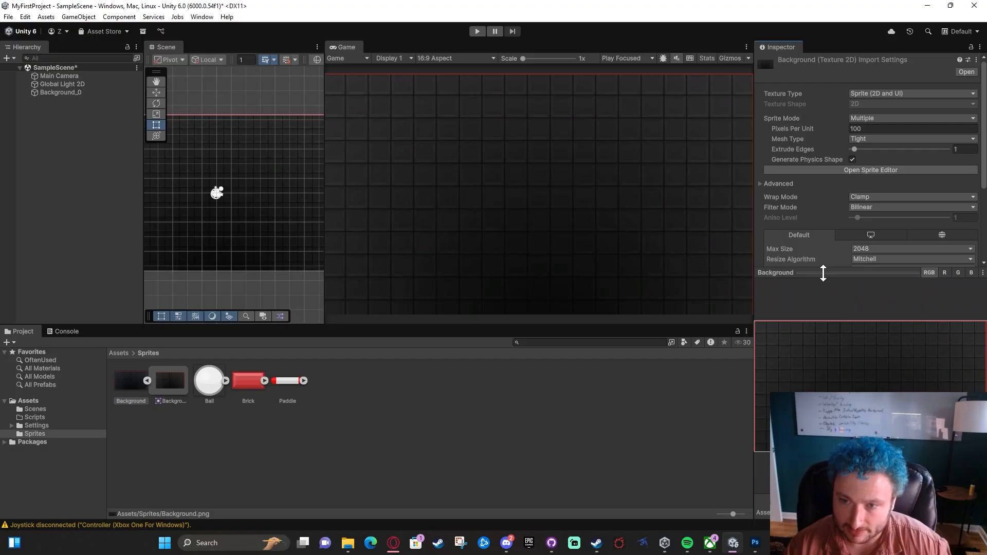
pyautogui.moveTo(752, 285); pyautogui.dragTo(587, 273)
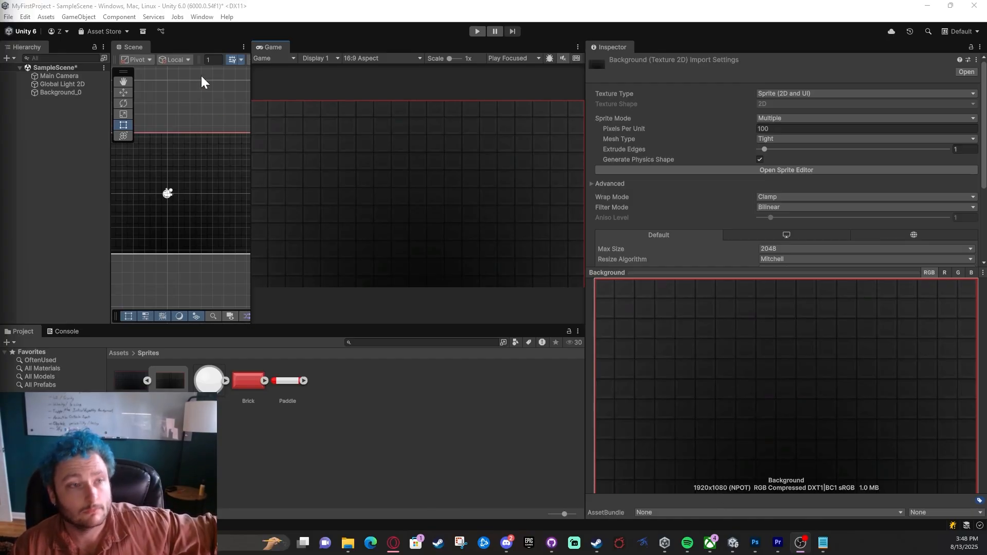
# Step: Set Main Camera's orthographic size to 5.4 so its frame matches the background's full height
pyautogui.click(84, 76)
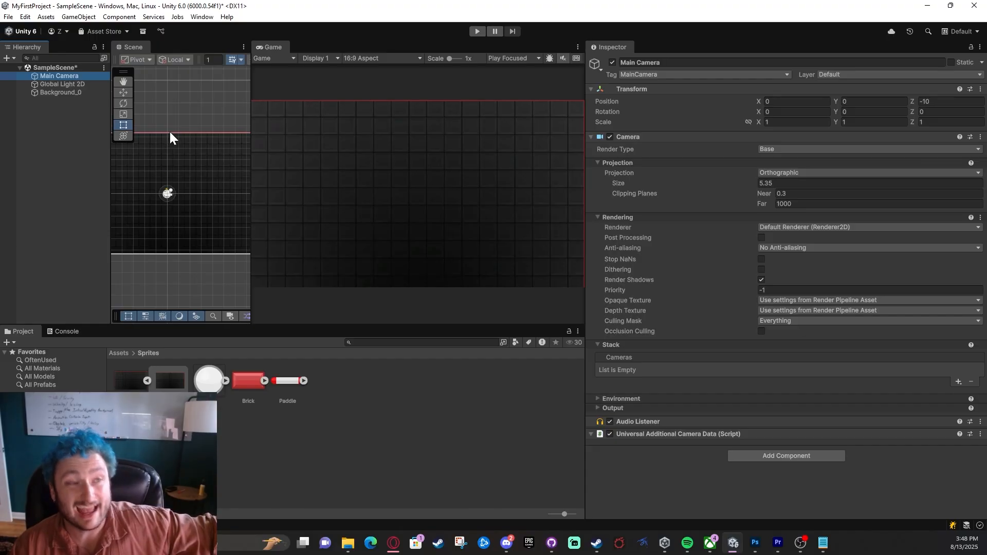
pyautogui.click(918, 183)
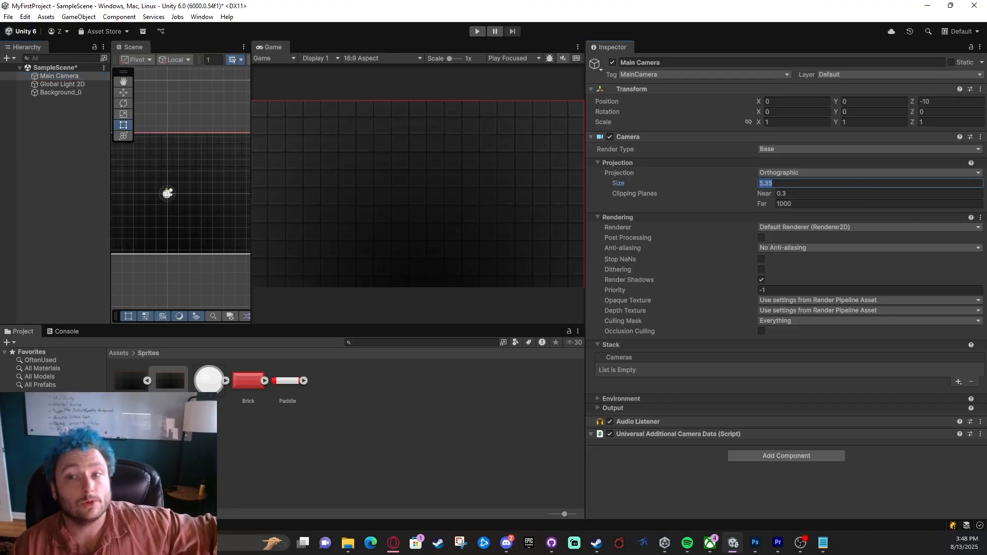
pyautogui.write('5.4')
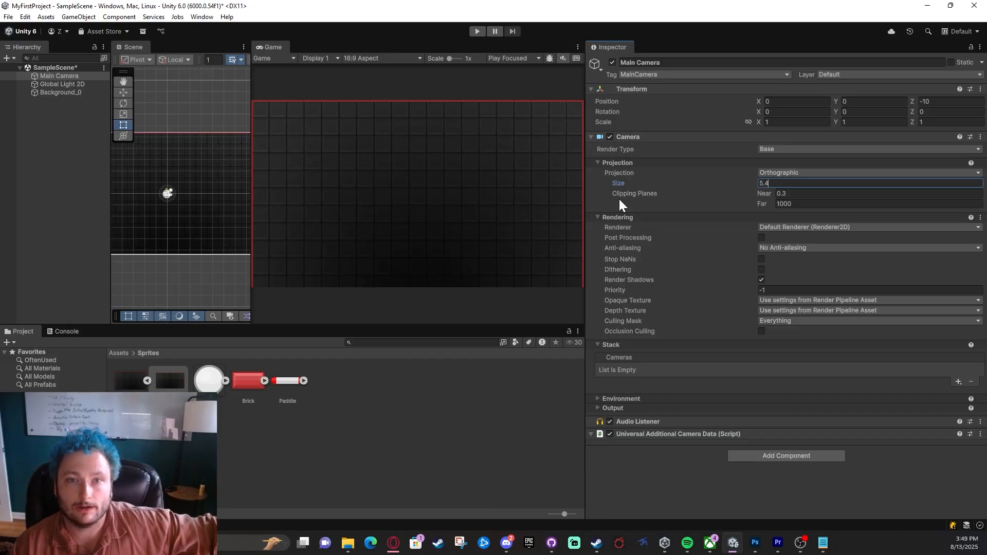
pyautogui.scroll(-3, 168, 206)
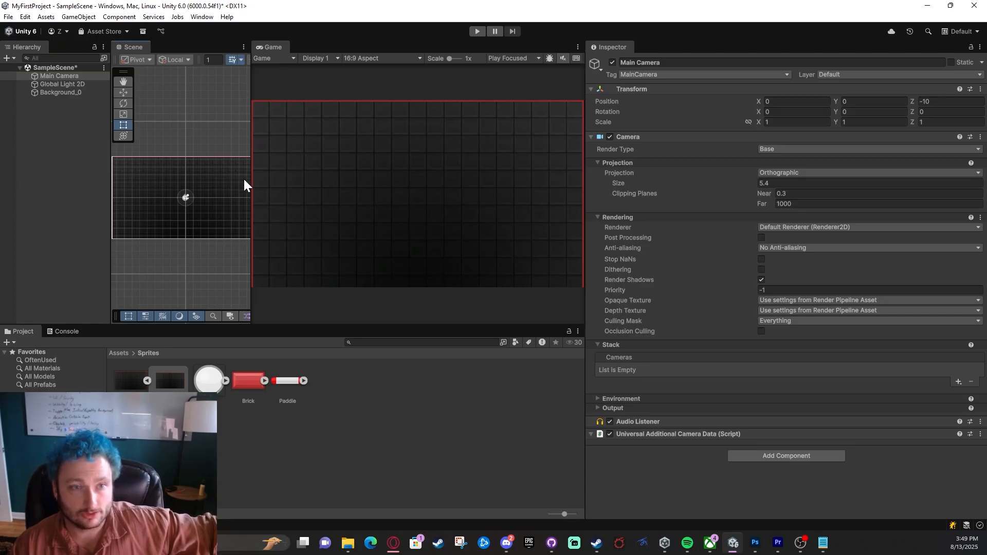
# Step: Widen the Scene view until the whole camera frame fits, shrinking the Game view and the Inspector
pyautogui.moveTo(253, 182); pyautogui.dragTo(359, 183)
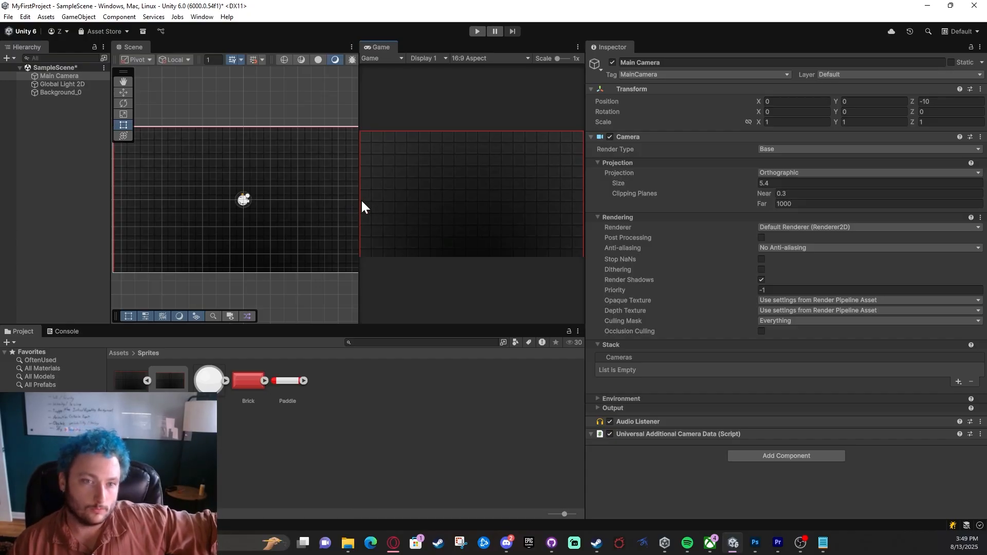
pyautogui.moveTo(361, 202); pyautogui.dragTo(535, 193)
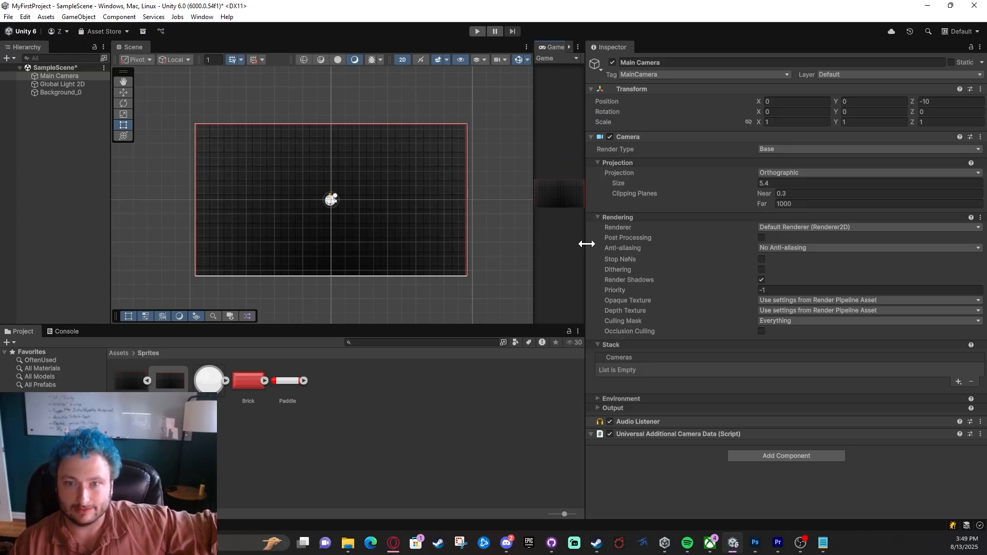
pyautogui.moveTo(589, 242); pyautogui.dragTo(666, 227)
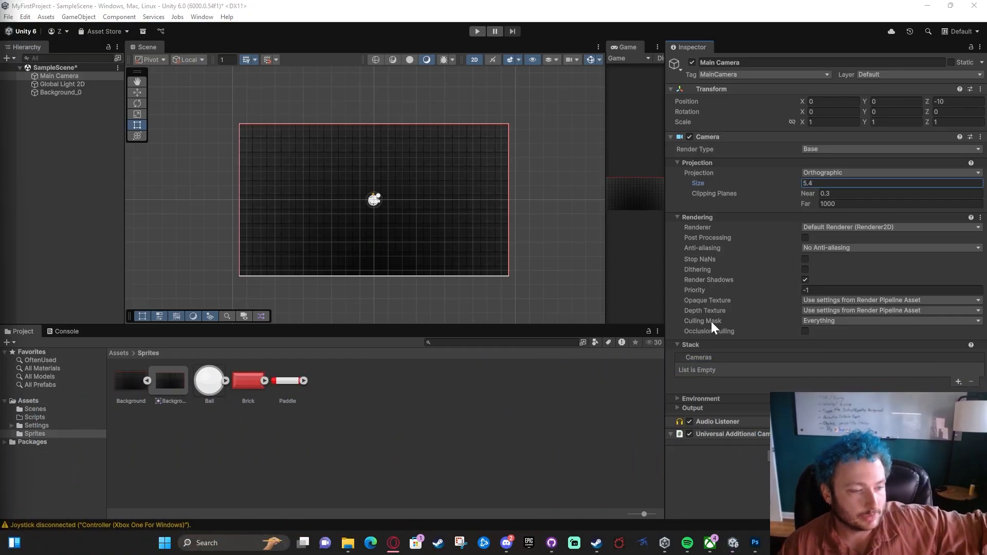
# Step: Place the Ball sprite in the scene over the background at about X -4.13, Y -0.81
pyautogui.moveTo(206, 383); pyautogui.dragTo(315, 212)
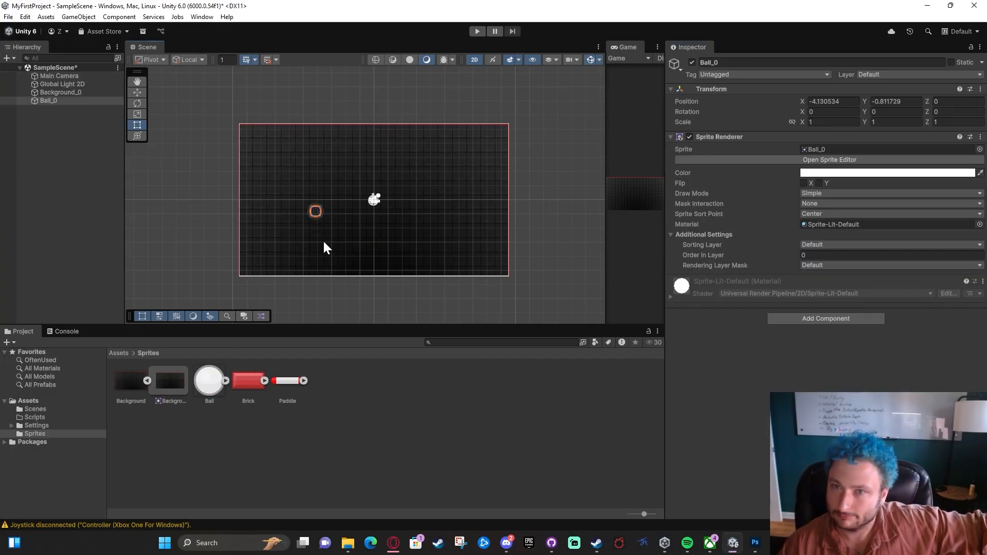
pyautogui.scroll(3, 310, 247)
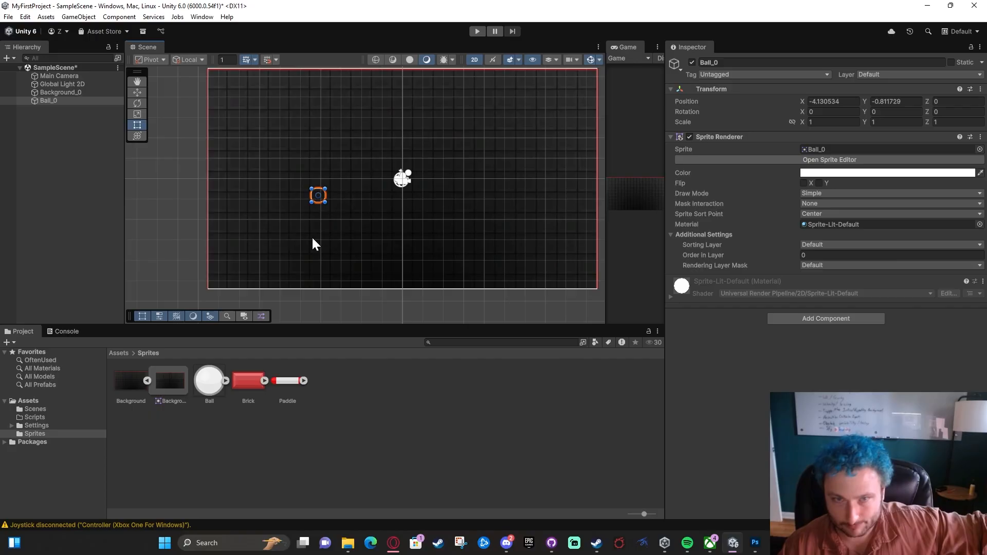
pyautogui.scroll(5, 331, 201)
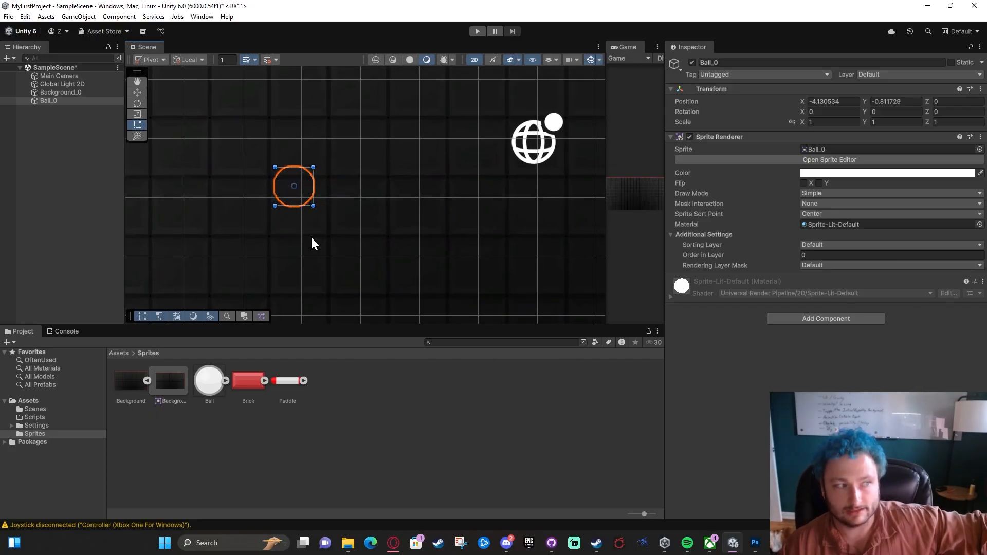
pyautogui.scroll(-2, 319, 230)
pyautogui.scroll(-2, 321, 235)
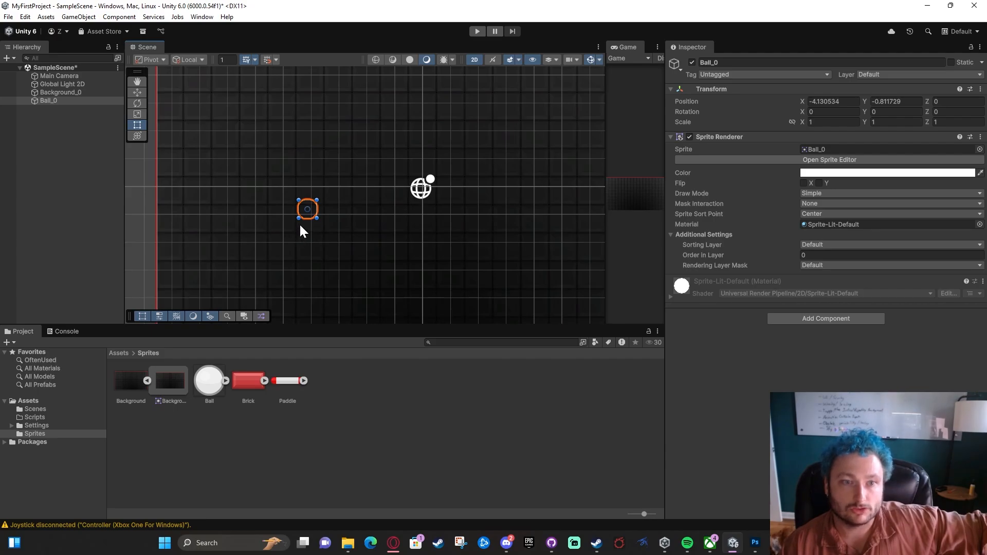
# Step: Move the ball onto the background's left edge at X -9.65, Y -0.92 and examine how the two sprites overlap
pyautogui.moveTo(309, 218); pyautogui.dragTo(152, 218)
pyautogui.moveTo(154, 228); pyautogui.dragTo(269, 218, button='middle')
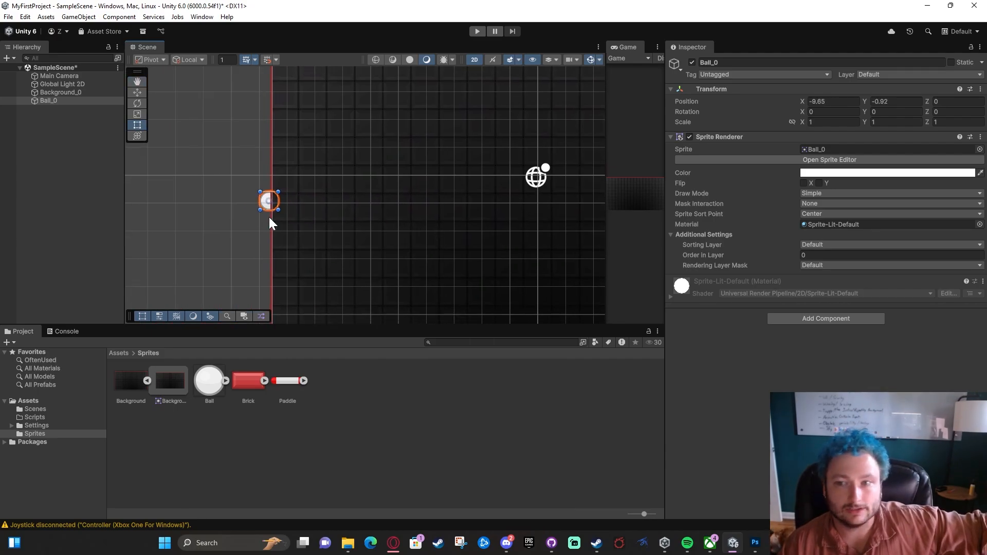
pyautogui.scroll(4, 269, 218)
pyautogui.scroll(2, 269, 218)
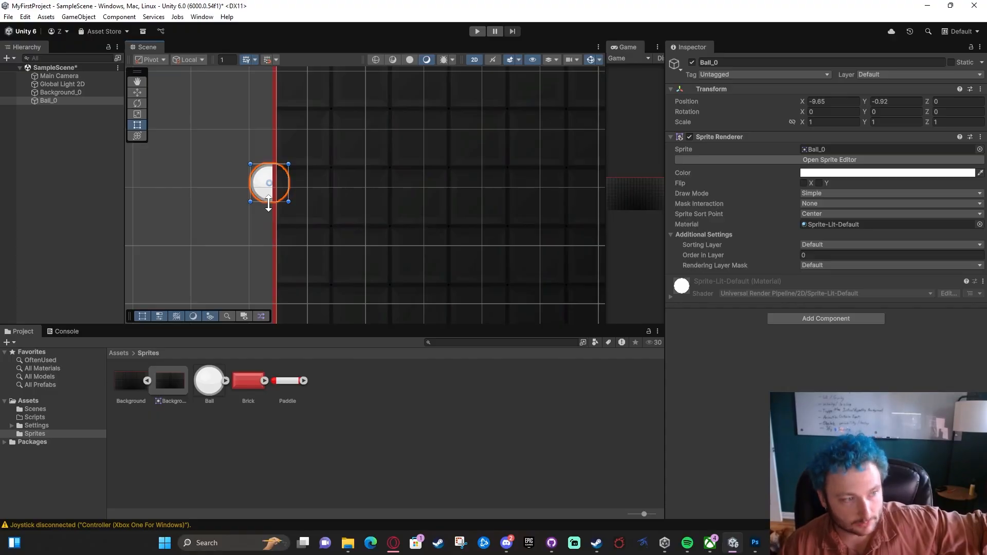
pyautogui.scroll(-6, 266, 208)
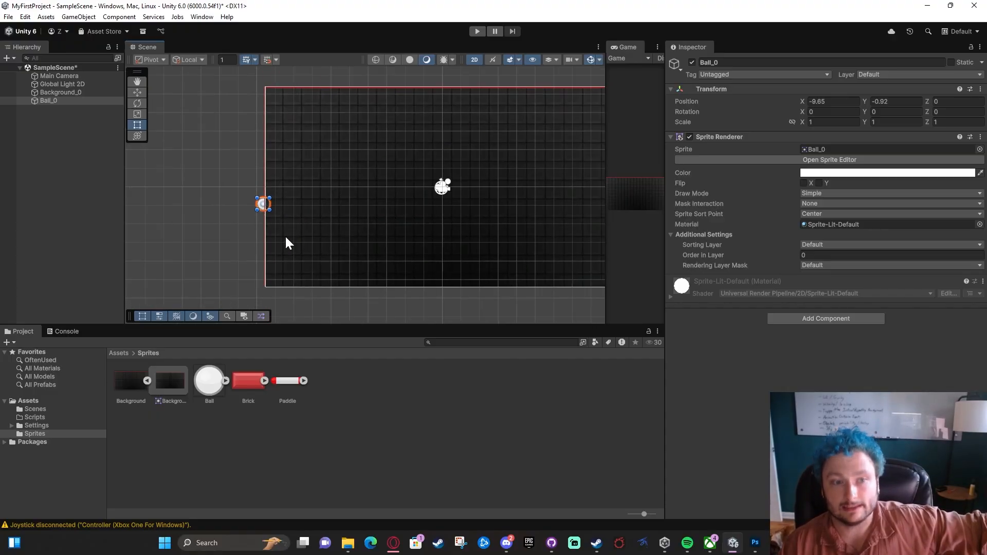
pyautogui.moveTo(298, 243); pyautogui.dragTo(284, 248, button='middle')
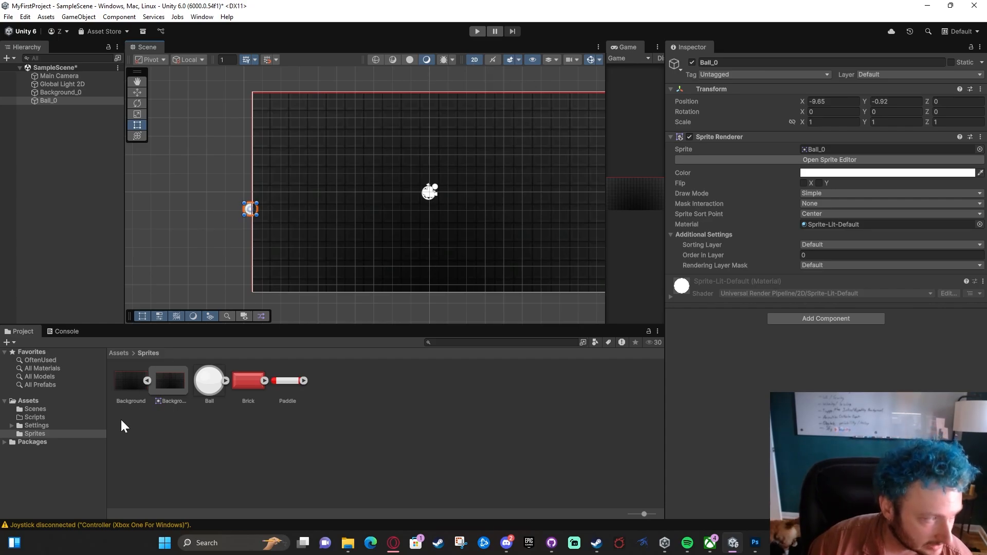
# Step: Expand the project's Packages folder to look through the installed packages, and collapse it again
pyautogui.click(4, 441)
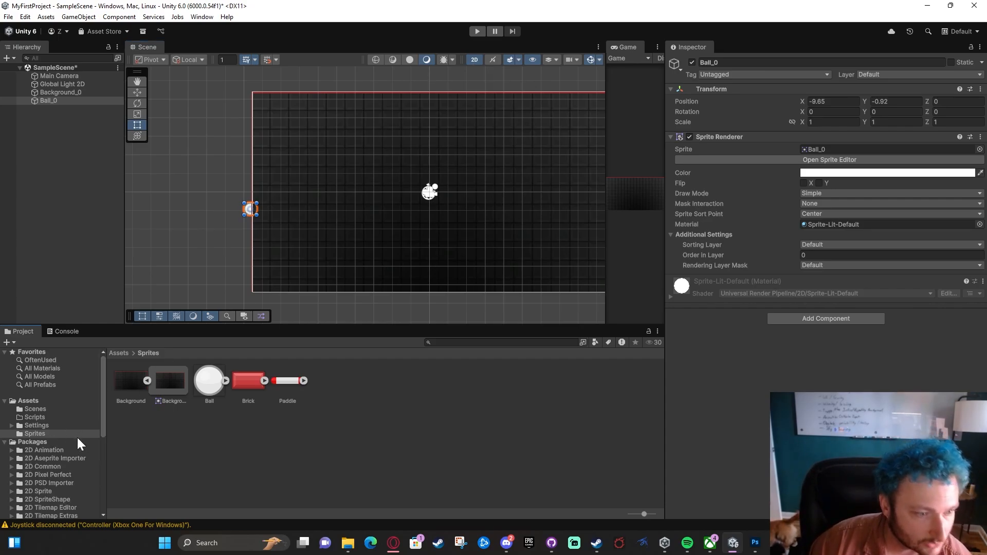
pyautogui.scroll(-3, 76, 436)
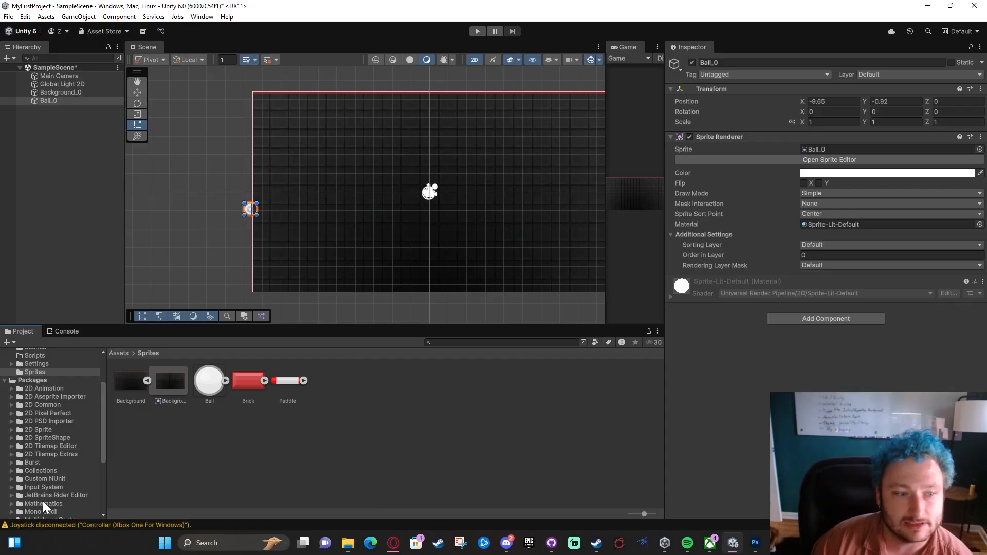
pyautogui.click(5, 381)
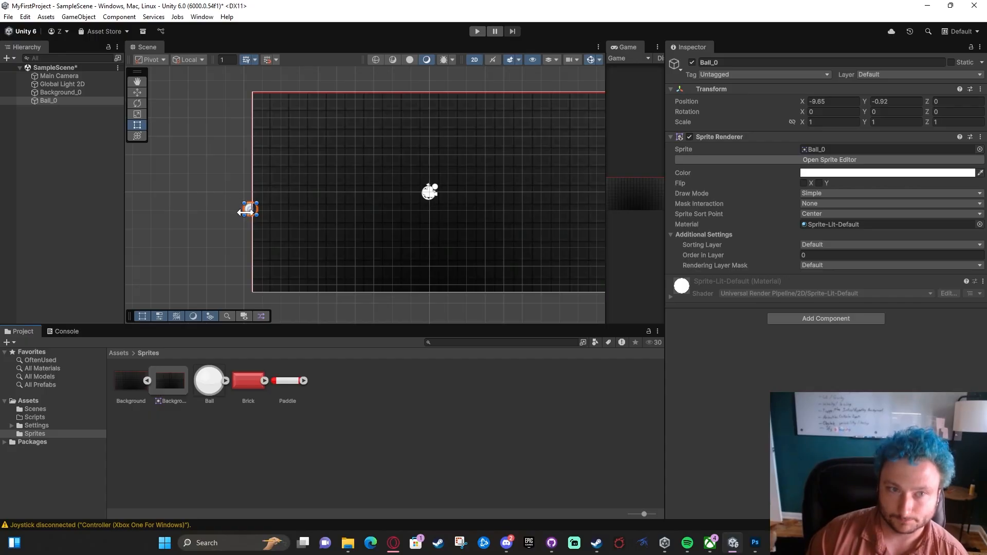
# Step: Switch the Scene view between 2D and 3D to examine the ball's depth relative to the background
pyautogui.click(476, 60)
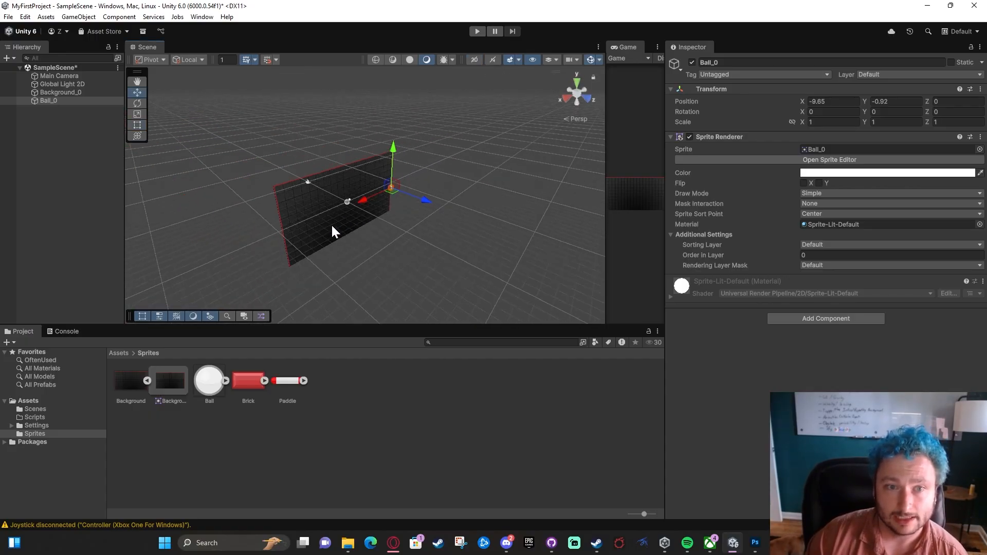
pyautogui.moveTo(434, 214); pyautogui.dragTo(447, 229, button='right')
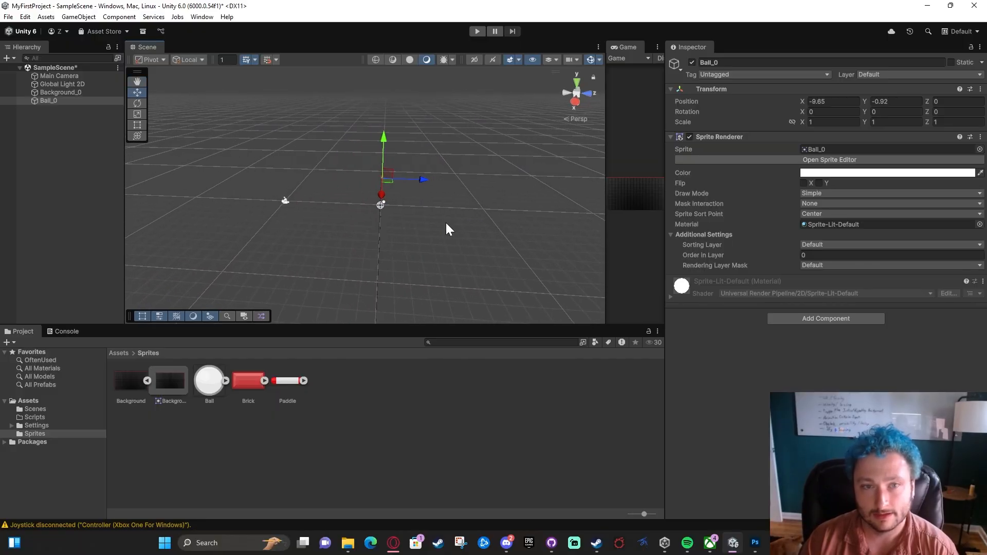
pyautogui.keyDown('alt'); pyautogui.moveTo(446, 223); pyautogui.dragTo(400, 233); pyautogui.keyUp('alt')
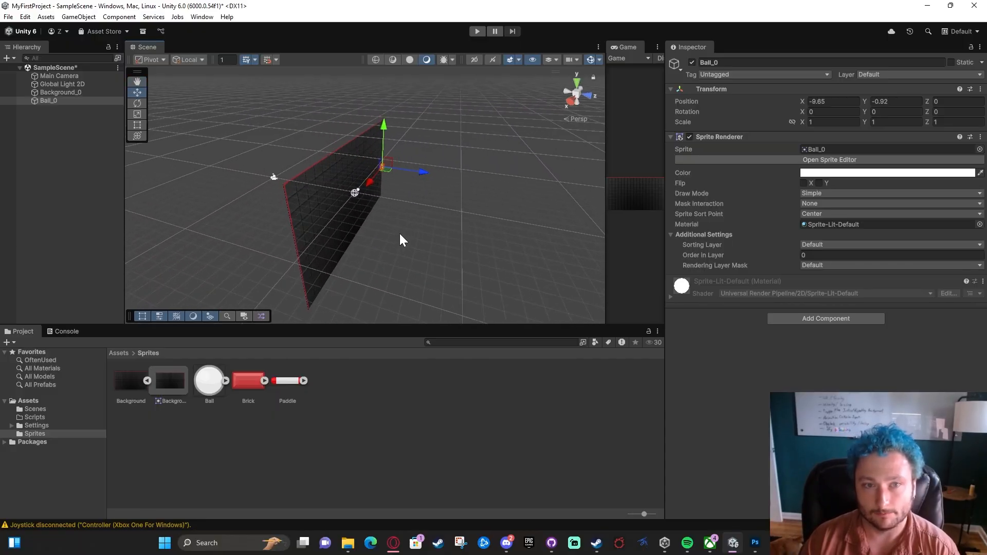
pyautogui.click(475, 60)
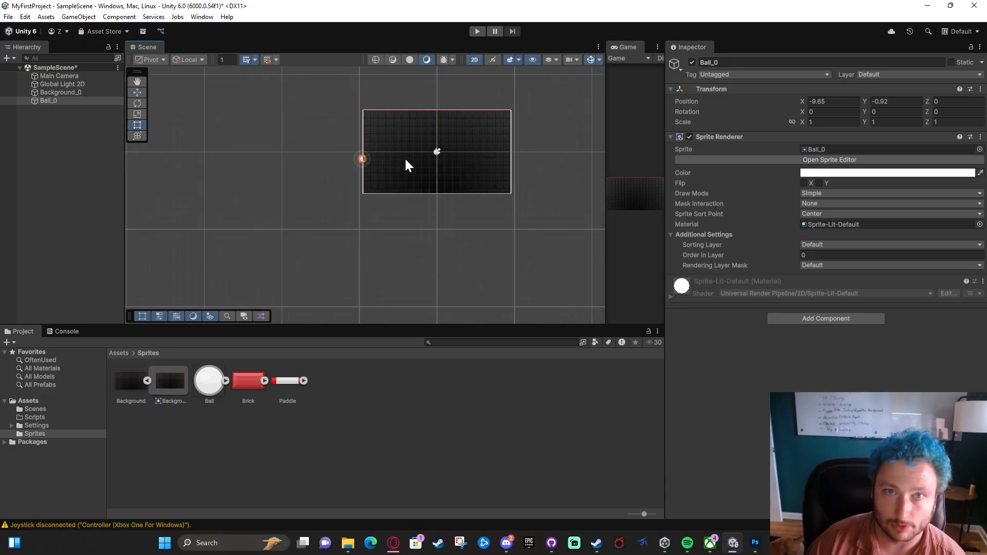
pyautogui.click(474, 59)
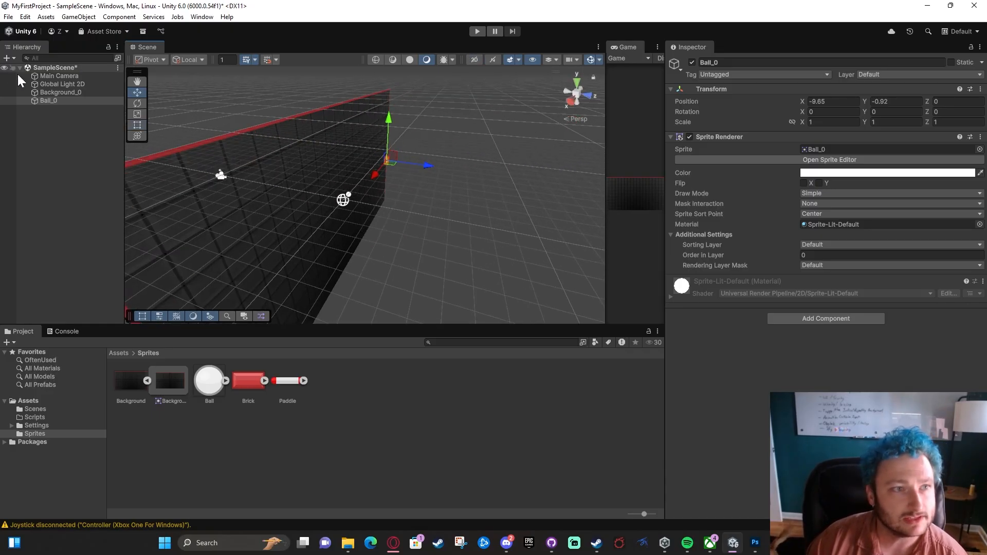
# Step: Focus on Main Camera in 3D to examine its view volume and distance from the background, and return to 2D
pyautogui.scroll(-2, 316, 187)
pyautogui.doubleClick(71, 75)
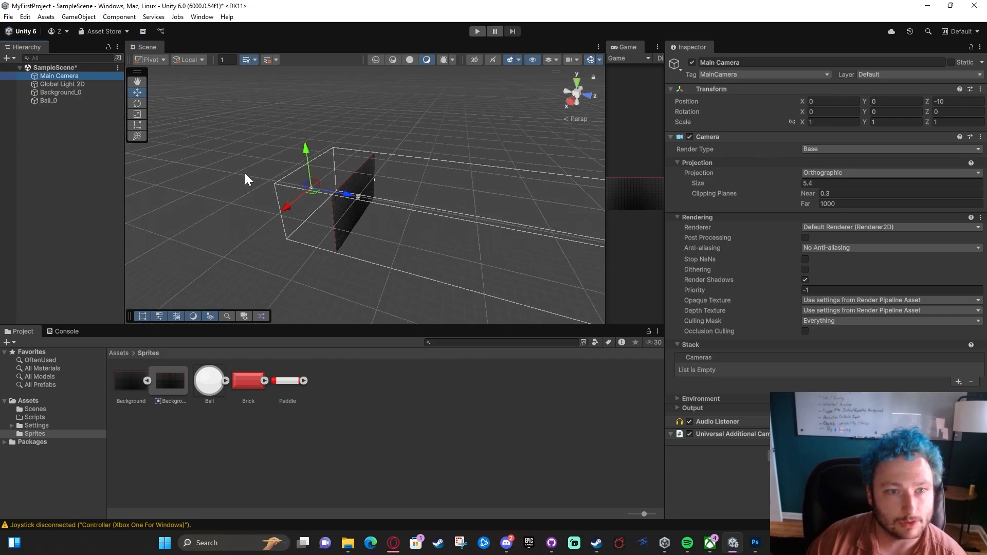
pyautogui.keyDown('alt'); pyautogui.moveTo(315, 210); pyautogui.dragTo(308, 223); pyautogui.keyUp('alt')
pyautogui.keyDown('alt'); pyautogui.moveTo(446, 206); pyautogui.dragTo(372, 212); pyautogui.keyUp('alt')
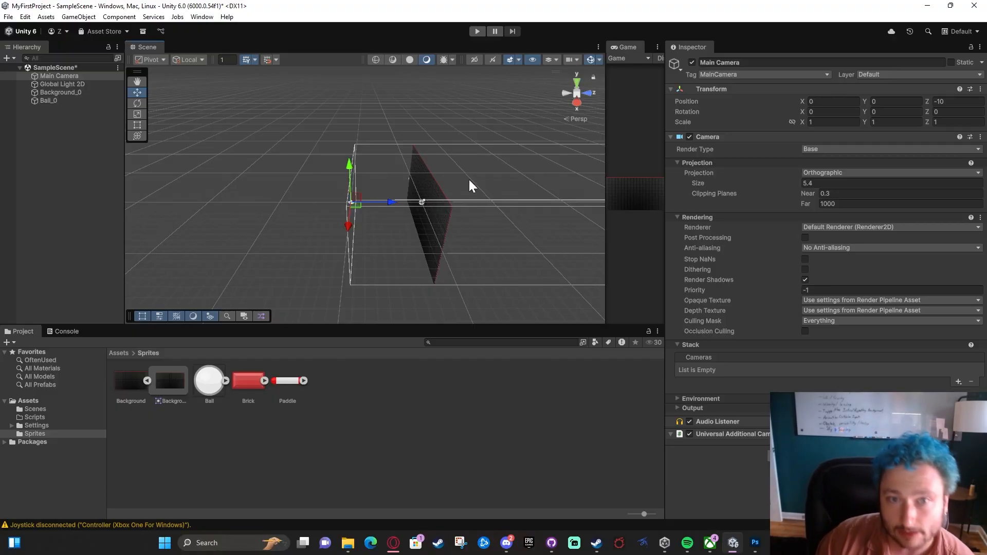
pyautogui.keyDown('alt'); pyautogui.moveTo(363, 206); pyautogui.dragTo(412, 206); pyautogui.keyUp('alt')
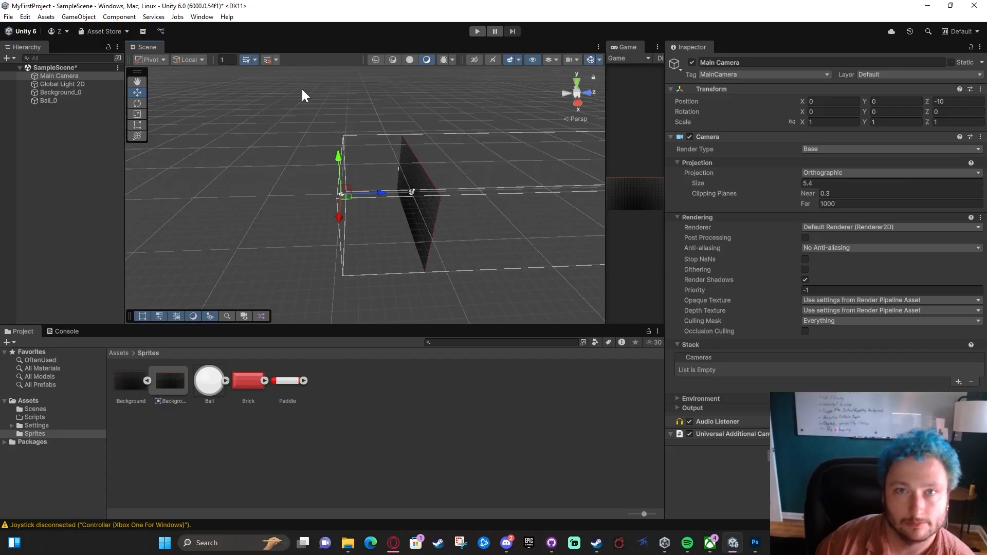
pyautogui.click(474, 60)
pyautogui.press('t')
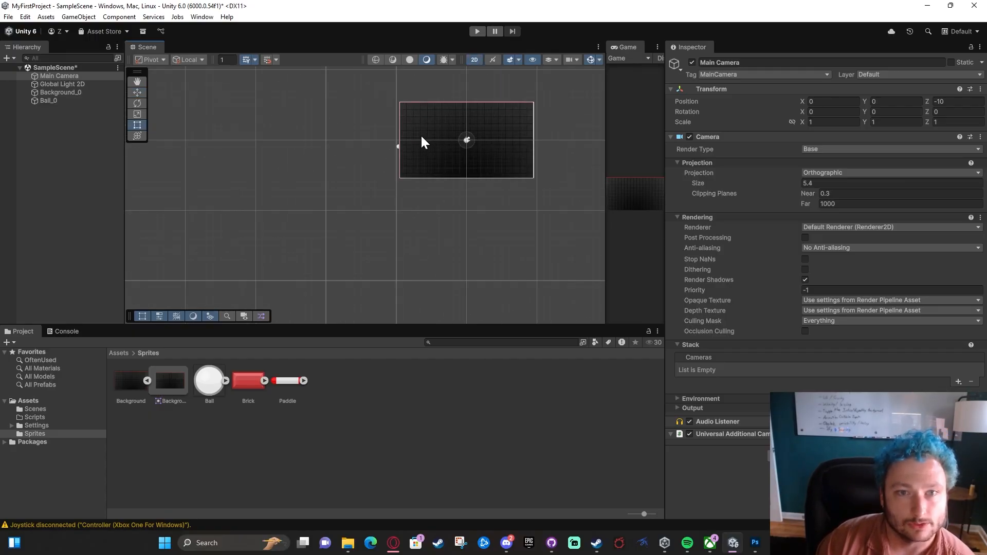
# Step: Move the ball over the background and in front of it by changing its position to X -4.62, Z -0.81
pyautogui.scroll(6, 390, 145)
pyautogui.scroll(2, 390, 153)
pyautogui.click(389, 160)
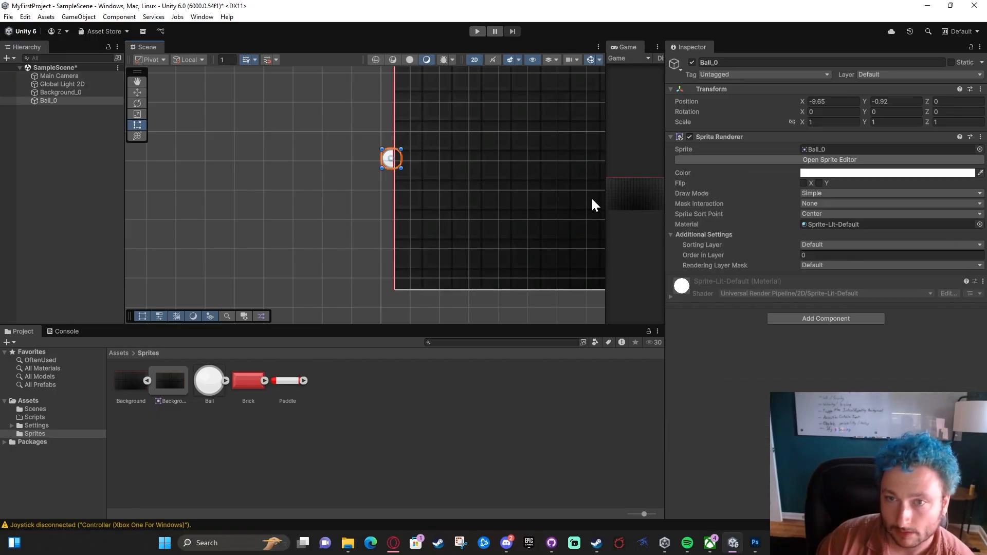
pyautogui.moveTo(797, 99); pyautogui.dragTo(847, 103)
pyautogui.moveTo(477, 180); pyautogui.dragTo(265, 185, button='middle')
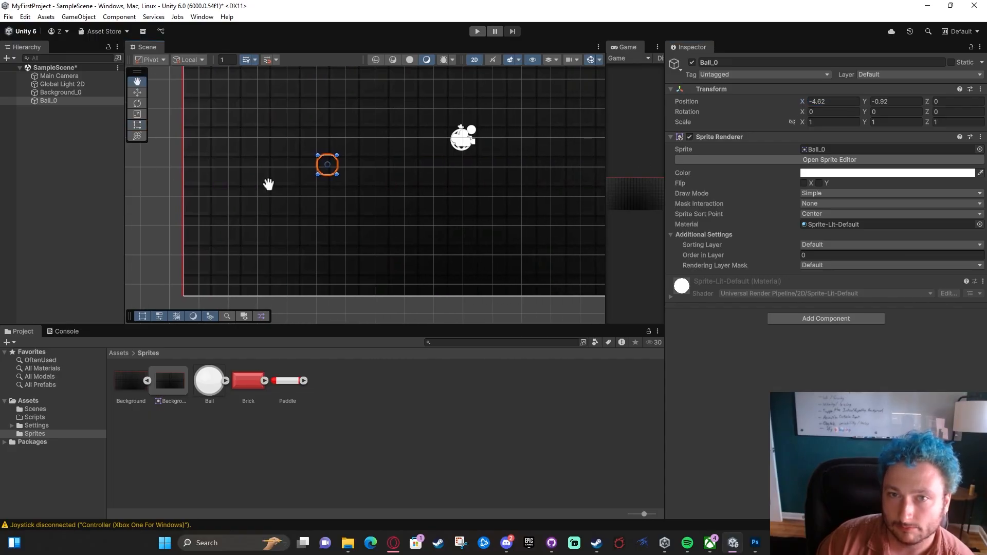
pyautogui.moveTo(929, 99); pyautogui.dragTo(923, 100)
# Step: Resize the Scene and Game views so the ball can be seen side by side in both
pyautogui.moveTo(607, 221); pyautogui.dragTo(388, 222)
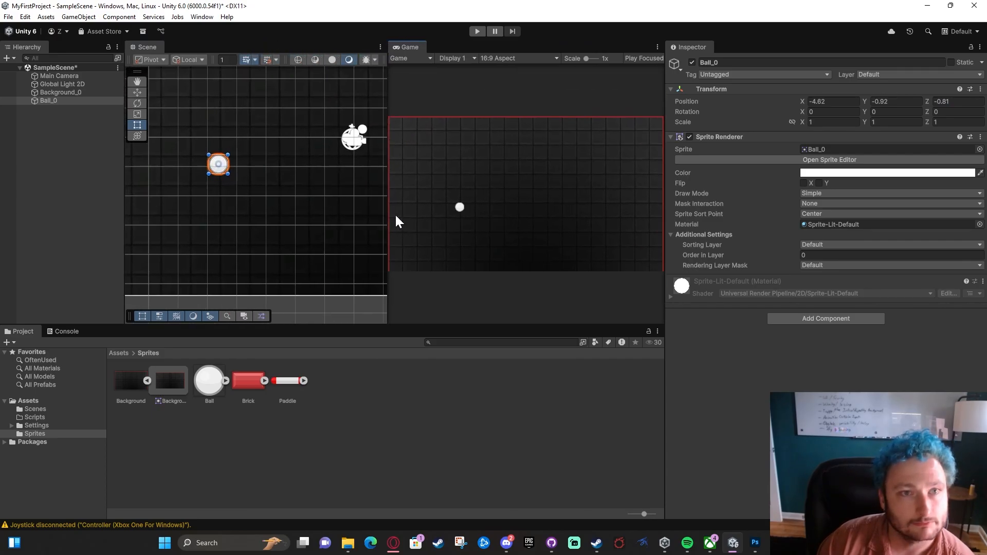
pyautogui.scroll(-3, 323, 130)
pyautogui.moveTo(386, 135); pyautogui.dragTo(471, 124)
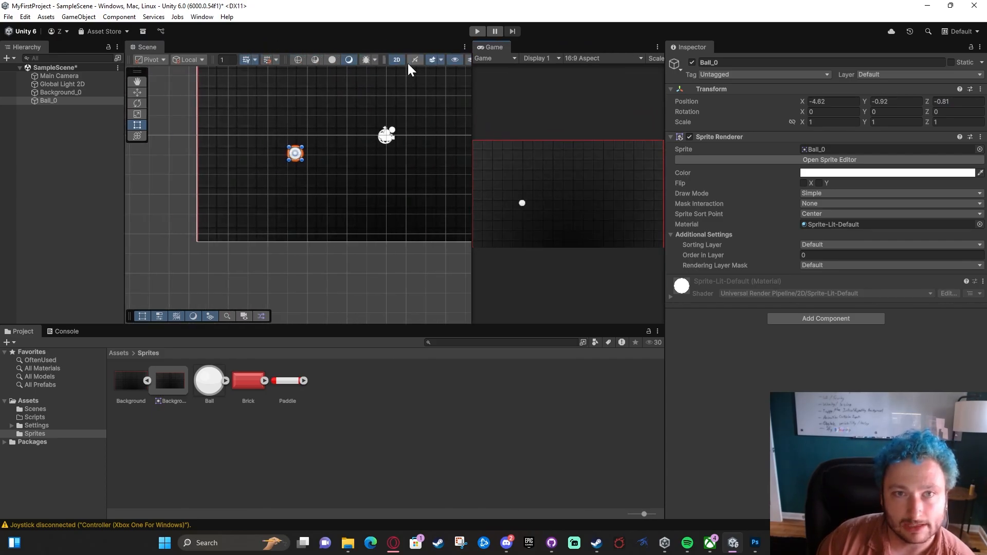
# Step: Switch the Scene view to 3D and examine the ball's offset from the background edge-on
pyautogui.click(402, 59)
pyautogui.scroll(-5, 369, 164)
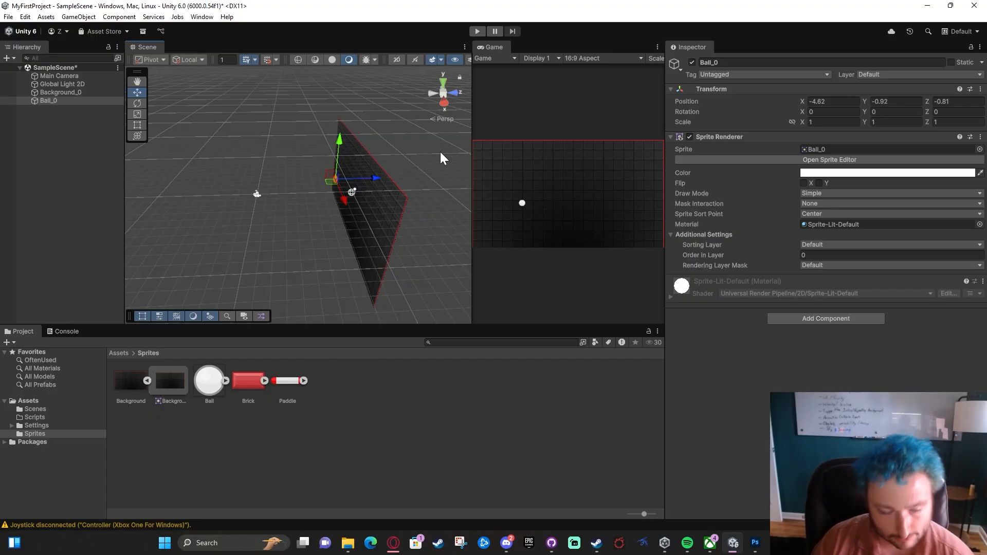
pyautogui.press('d')
pyautogui.moveTo(438, 157); pyautogui.dragTo(432, 160, button='right')
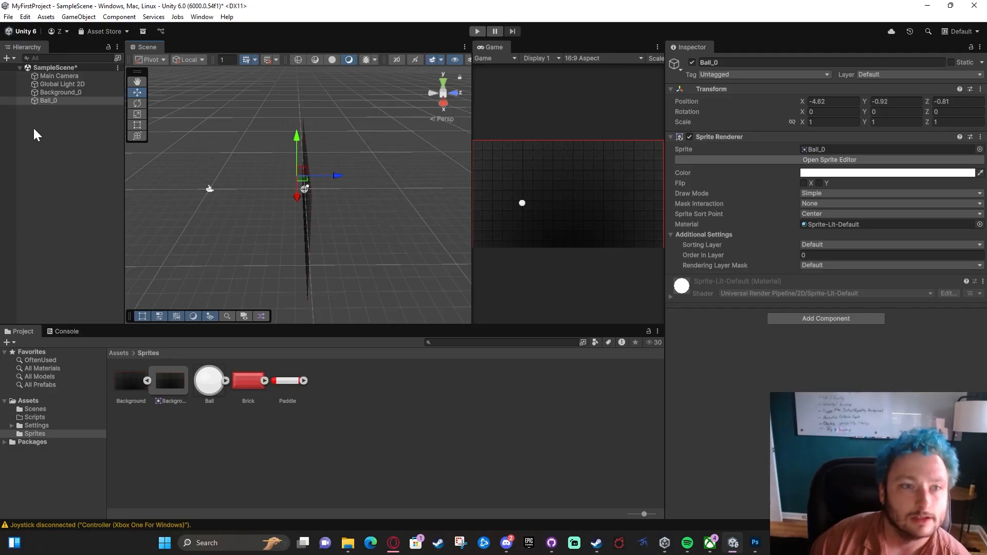
# Step: Set the ball's Z position to 0, level with the background
pyautogui.click(959, 101)
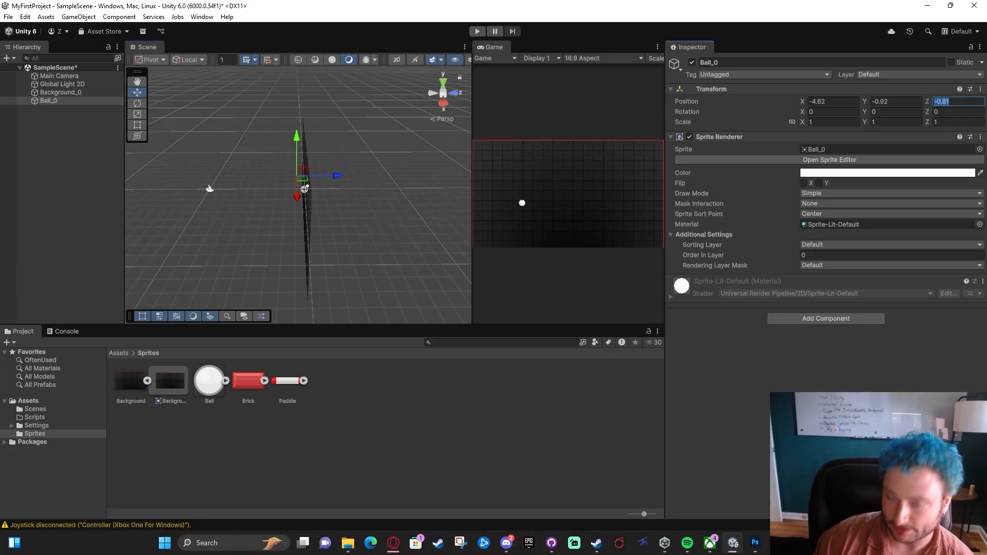
pyautogui.write('0')
pyautogui.click(916, 102)
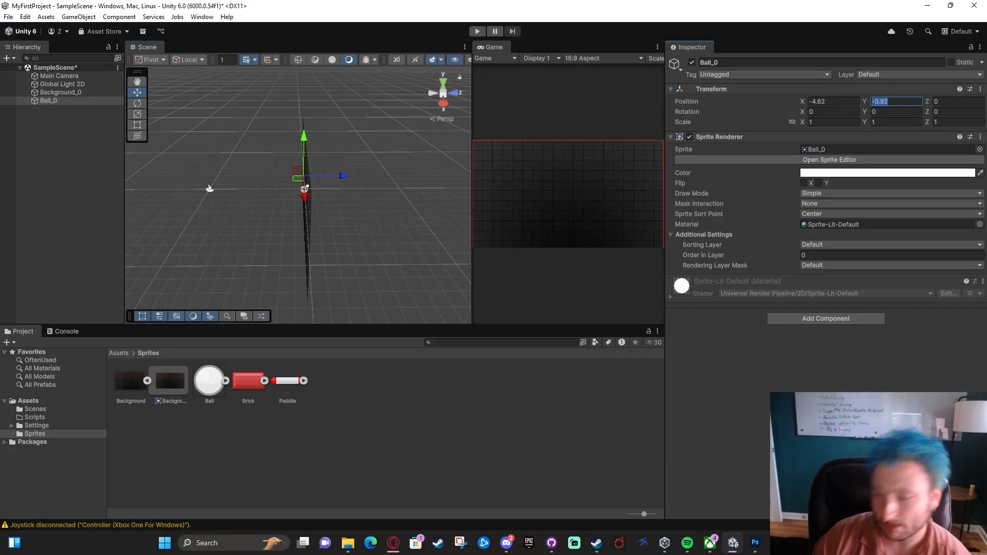
# Step: Center the ball by setting its X and Y positions to 0, and return the Scene view to 2D
pyautogui.write('0')
pyautogui.click(833, 101)
pyautogui.write('0')
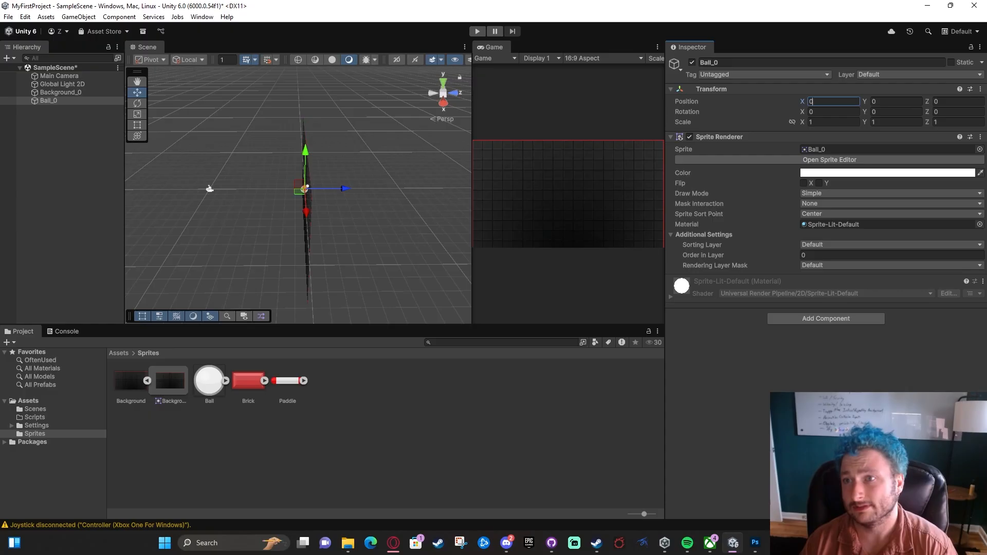
pyautogui.click(399, 60)
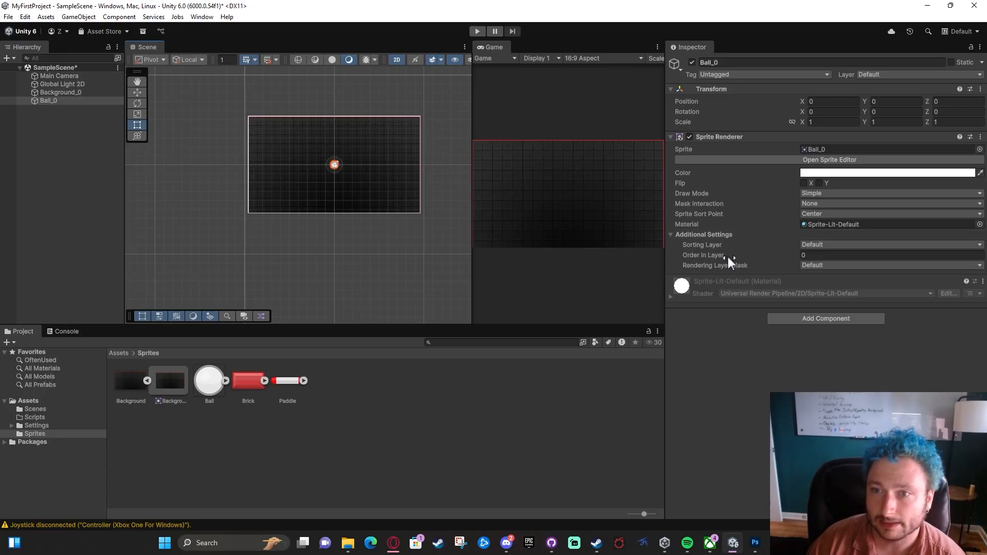
# Step: Set the ball's Order in Layer to 1 and enlarge the Game view to inspect the ball
pyautogui.click(813, 255)
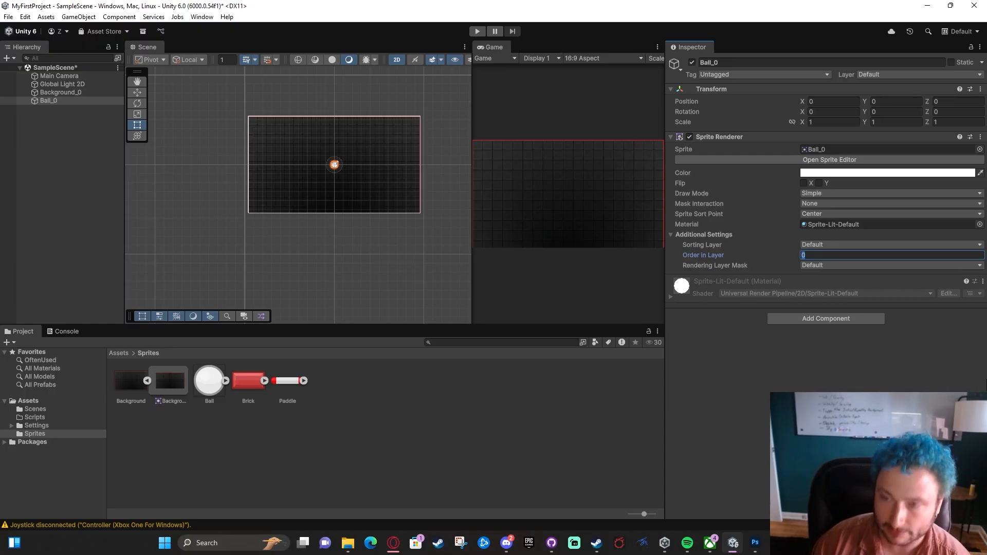
pyautogui.write('1')
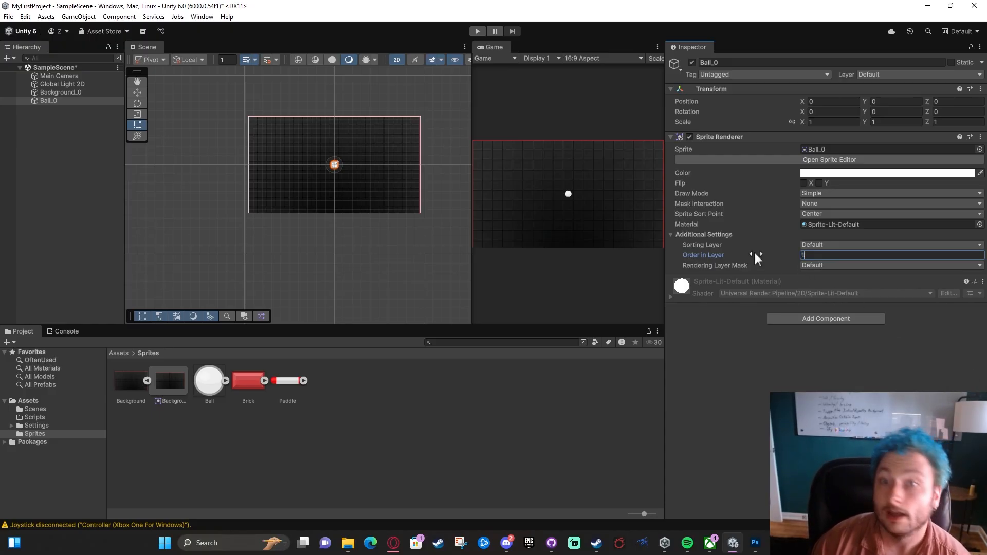
pyautogui.moveTo(473, 180); pyautogui.dragTo(260, 194)
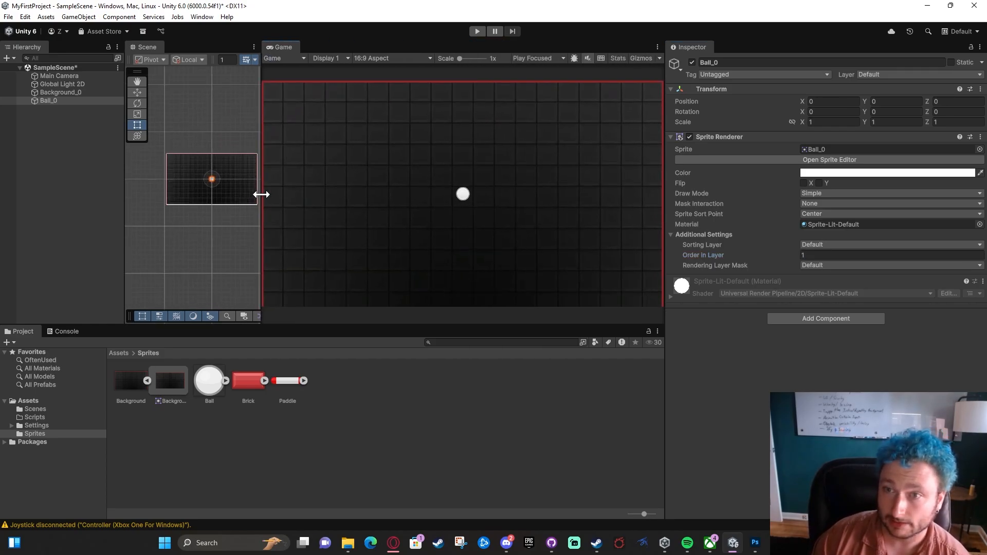
# Step: Try an Order in Layer of 2 on the background, and set it back to 0
pyautogui.click(85, 93)
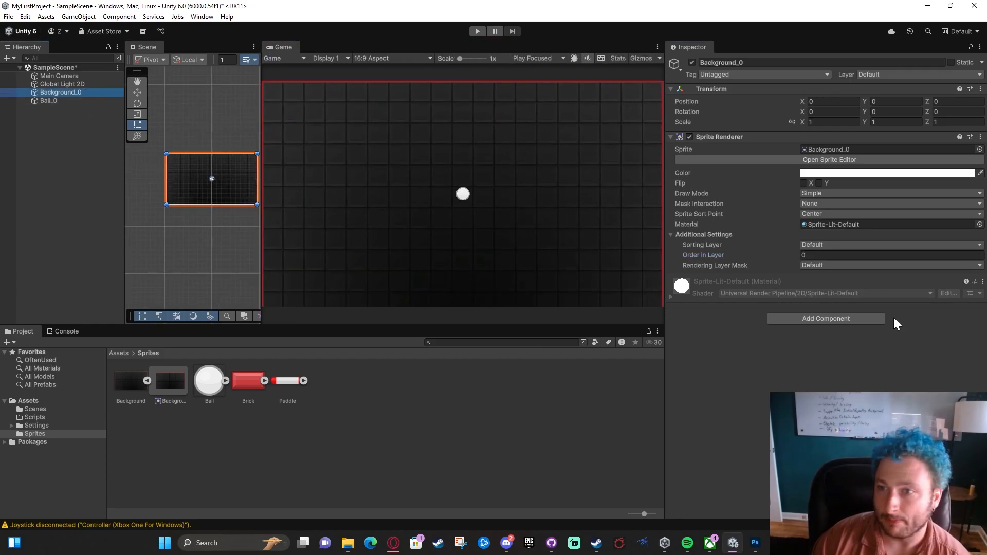
pyautogui.click(837, 256)
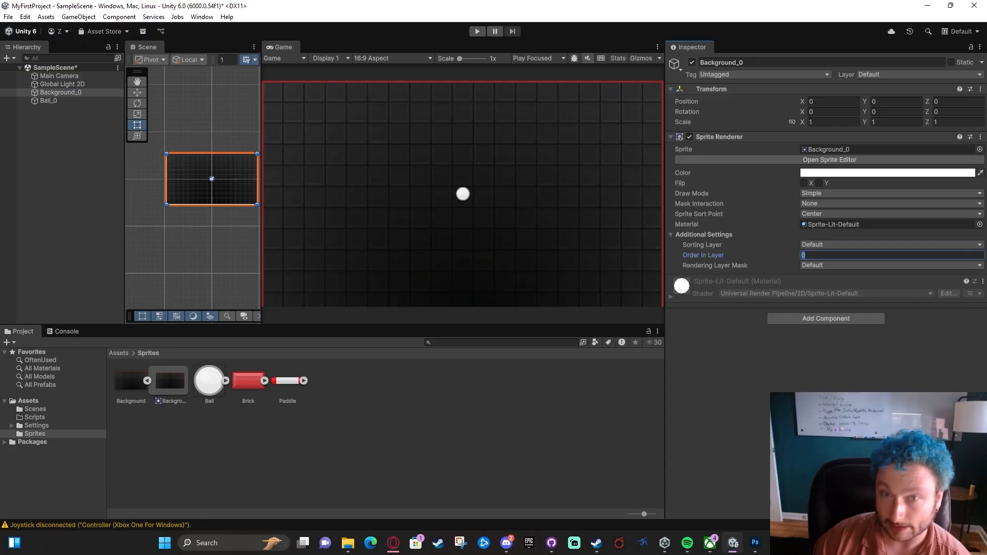
pyautogui.write('2')
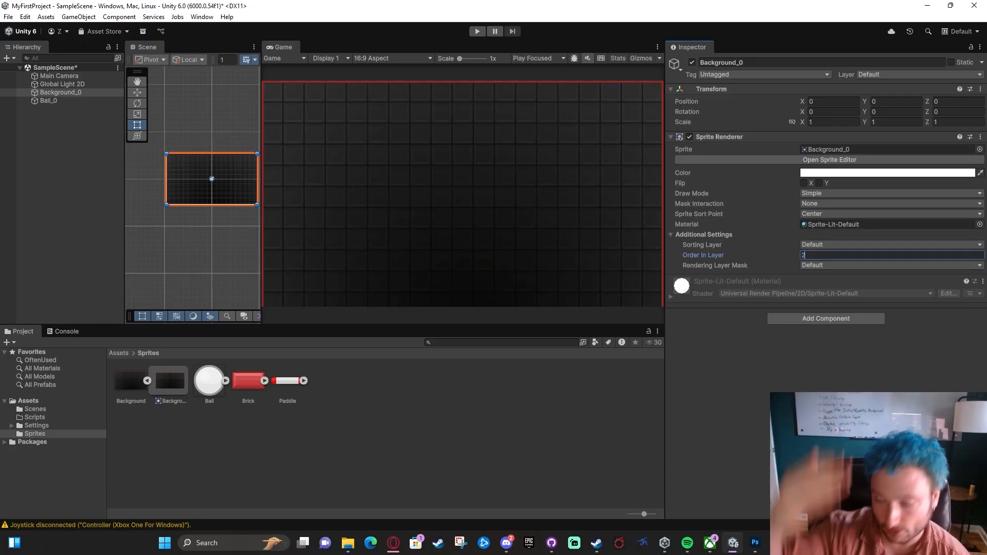
pyautogui.press('BackSpace')
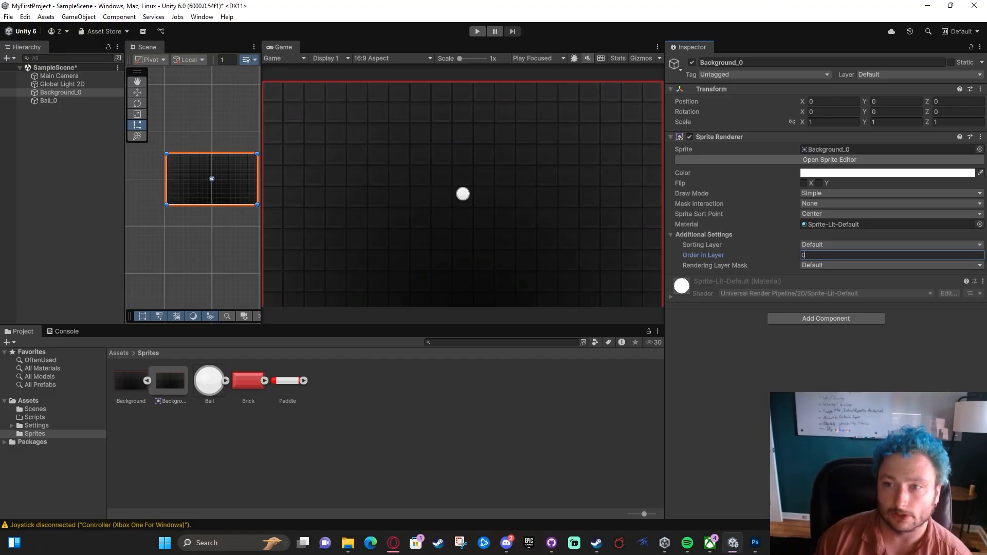
pyautogui.write('0')
# Step: Add two sorting layers to the project, Environment first and Gameplay after it
pyautogui.click(56, 100)
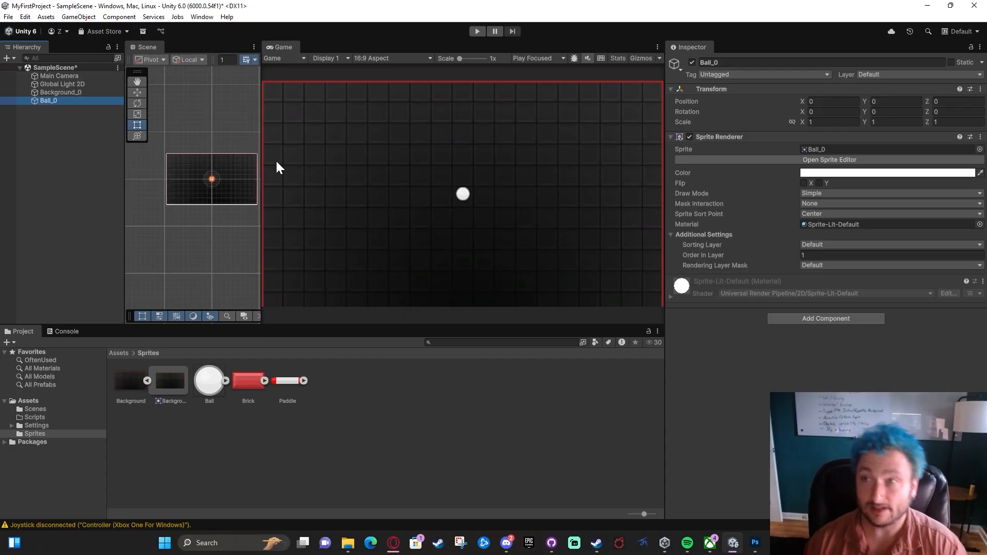
pyautogui.click(813, 244)
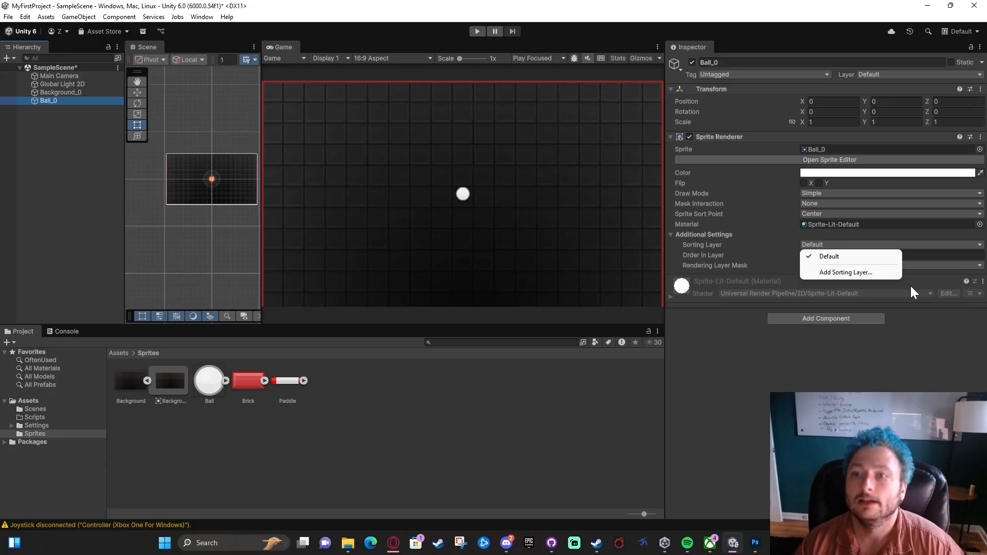
pyautogui.click(846, 272)
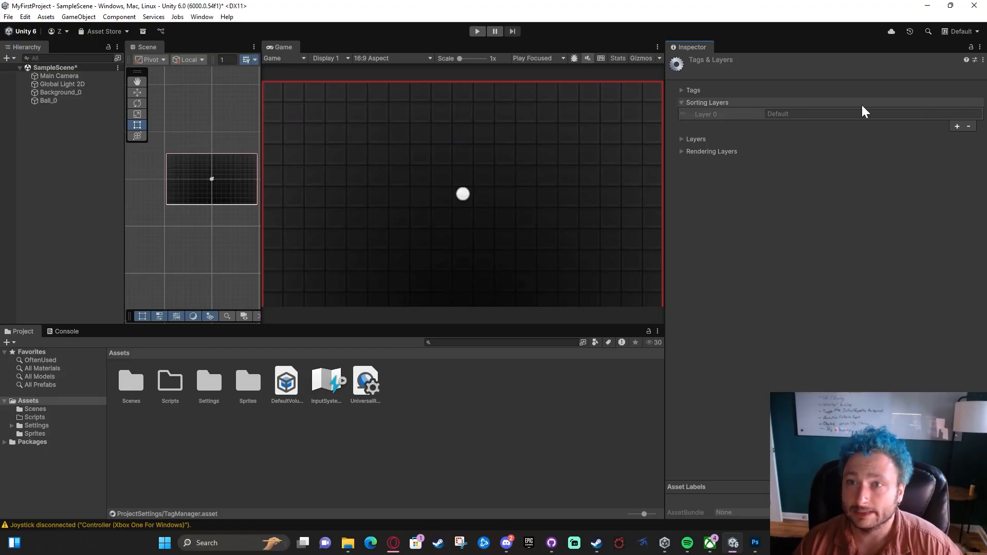
pyautogui.click(957, 127)
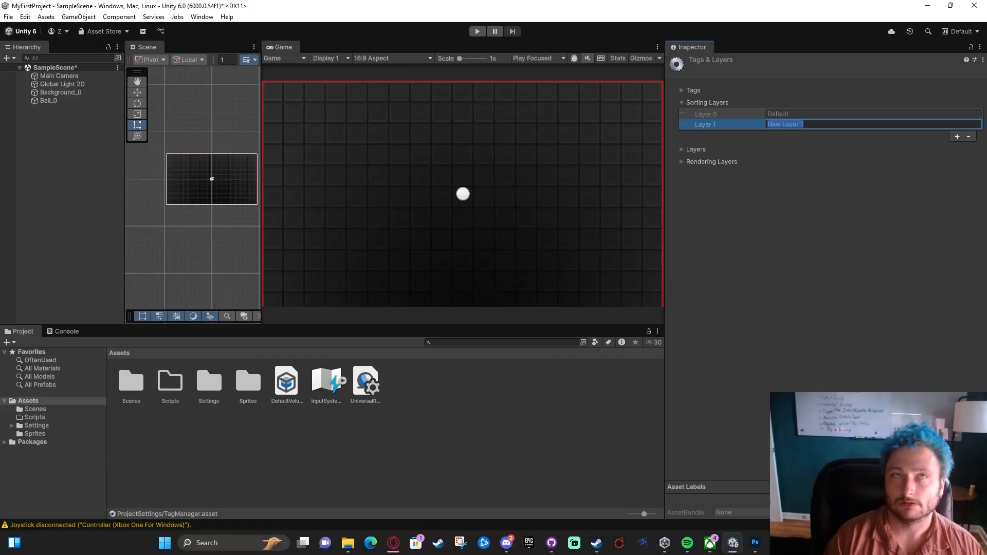
pyautogui.write('EEnvironment')
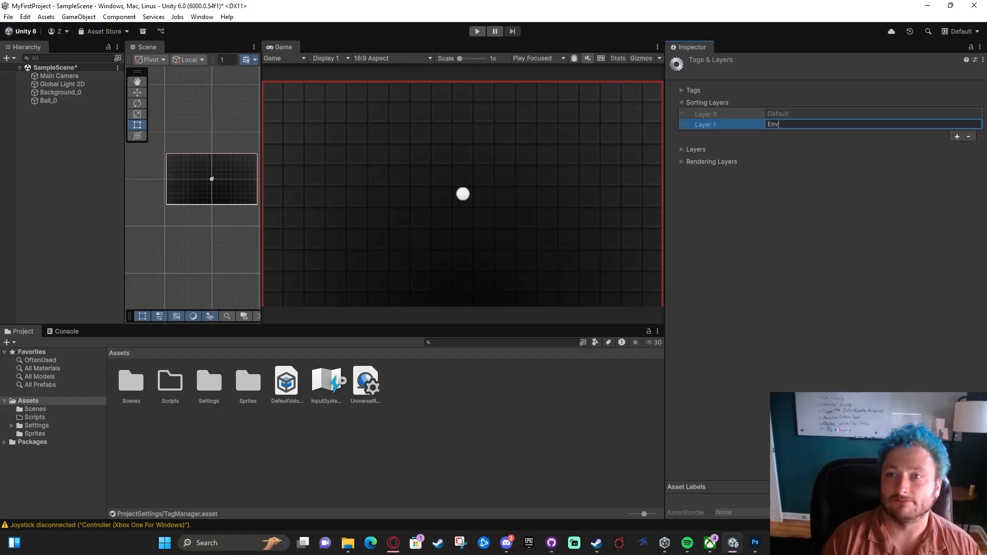
pyautogui.click(957, 136)
pyautogui.click(889, 135)
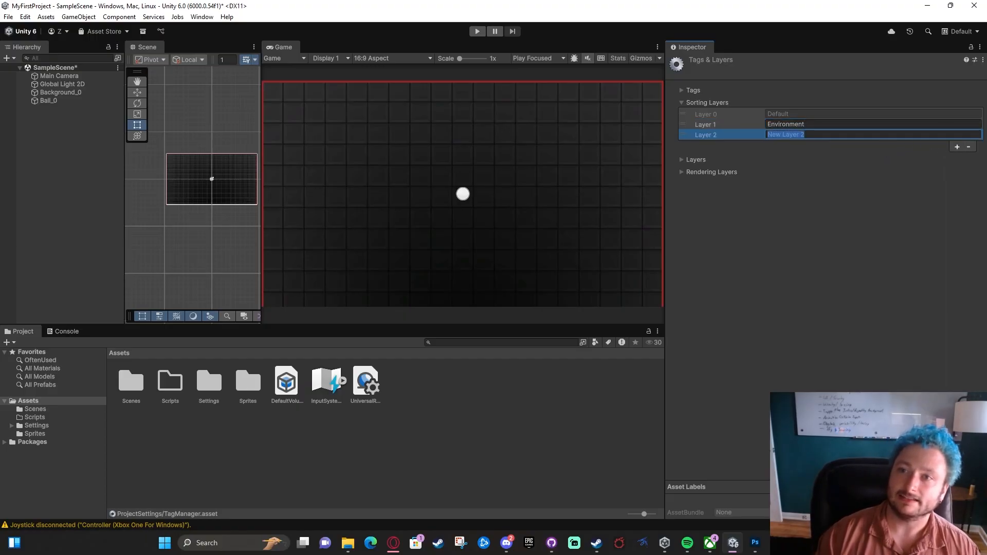
pyautogui.write('Gameplay')
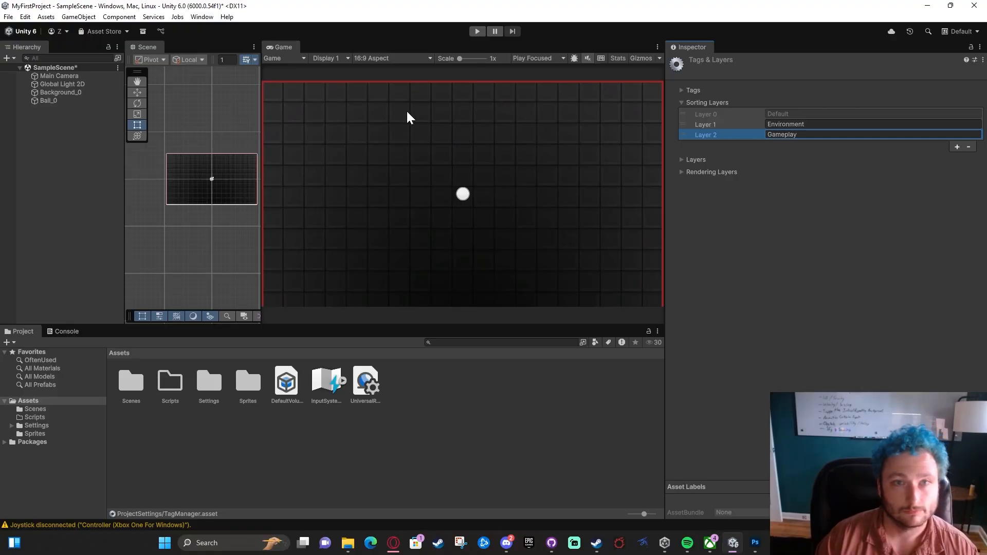
pyautogui.click(727, 172)
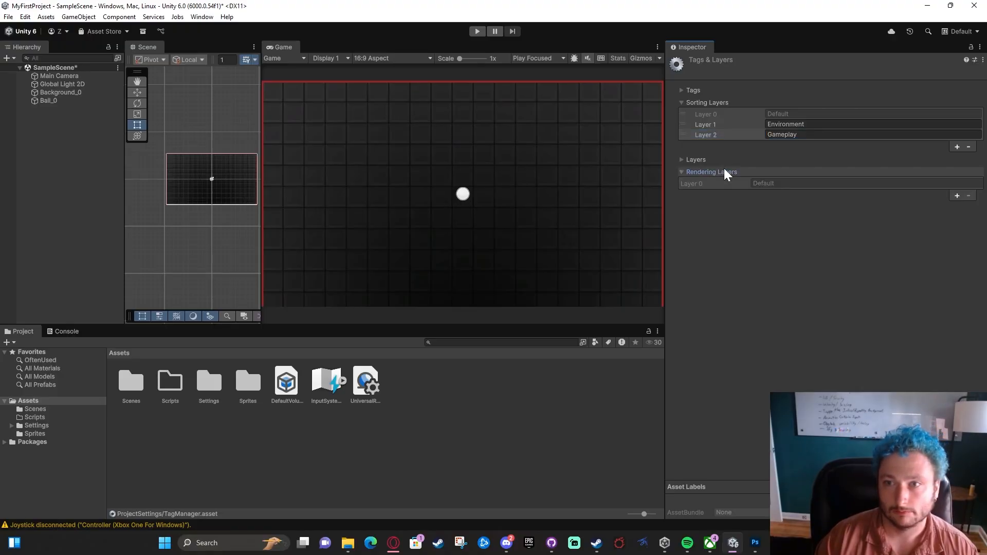
pyautogui.click(727, 173)
pyautogui.click(67, 94)
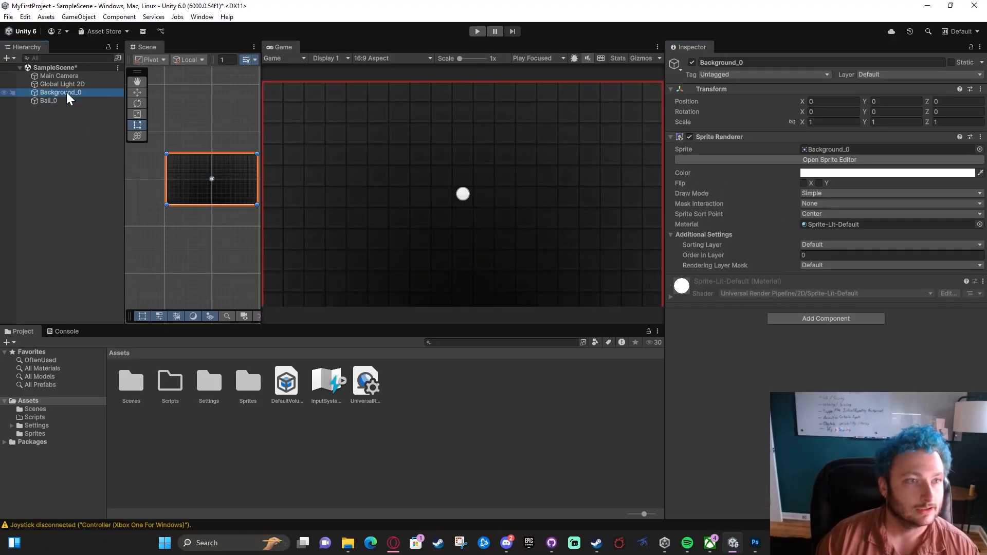
pyautogui.click(67, 101)
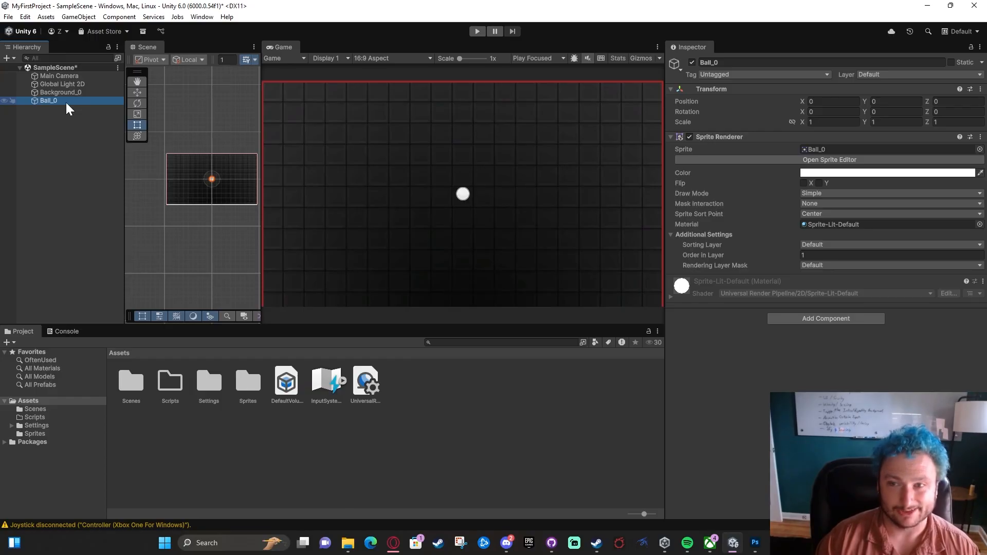
pyautogui.click(829, 271)
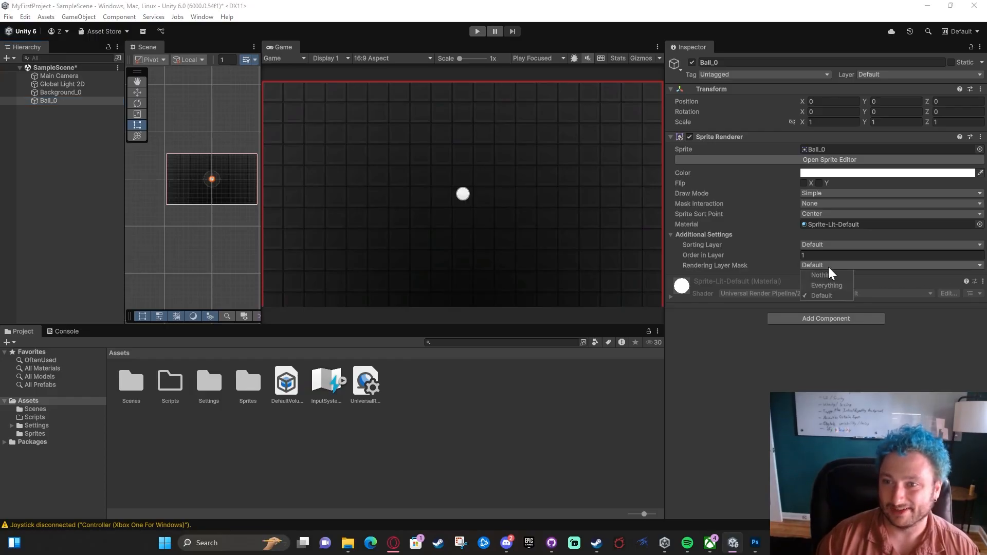
pyautogui.click(829, 272)
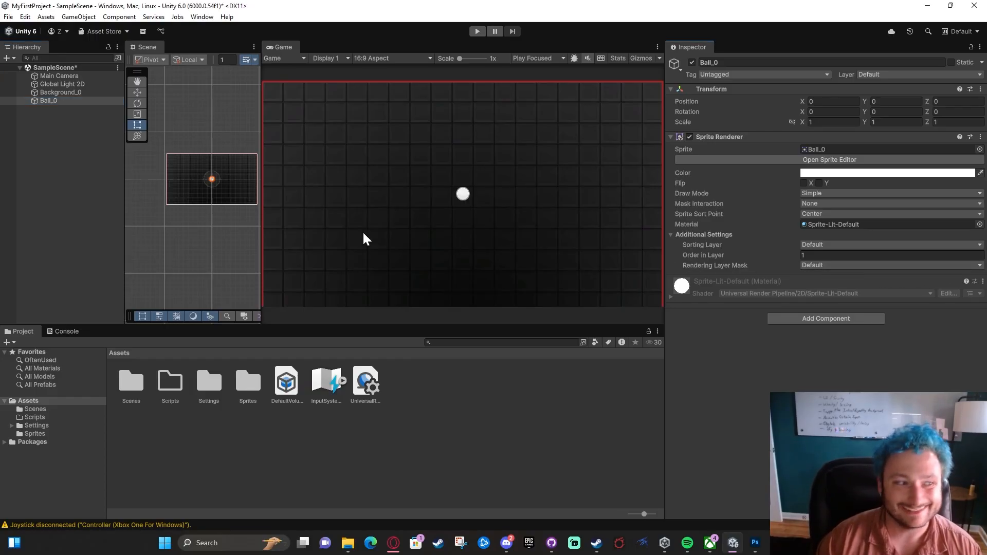
pyautogui.click(61, 92)
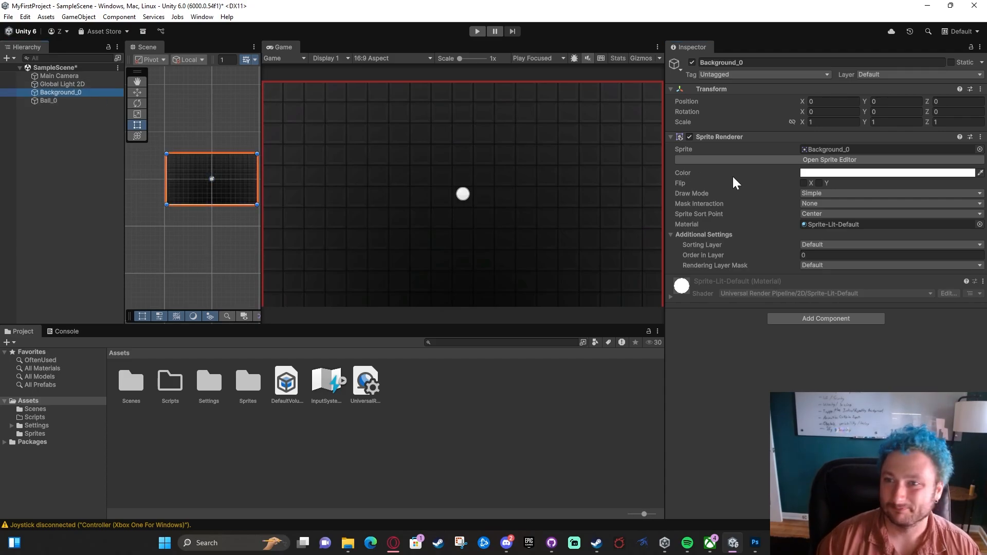
pyautogui.click(84, 102)
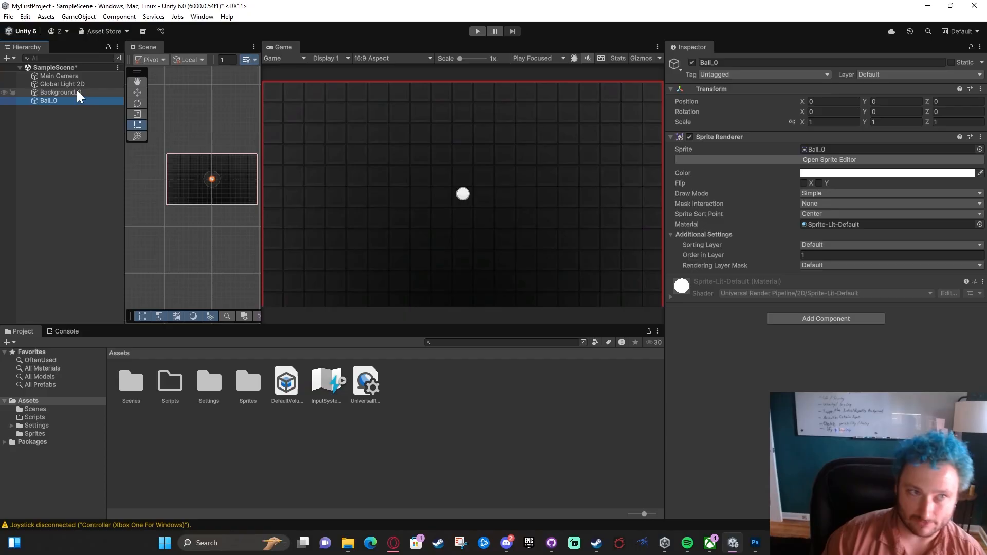
# Step: Try the Gameplay sorting layer on the background, and assign the background to Environment instead
pyautogui.click(77, 93)
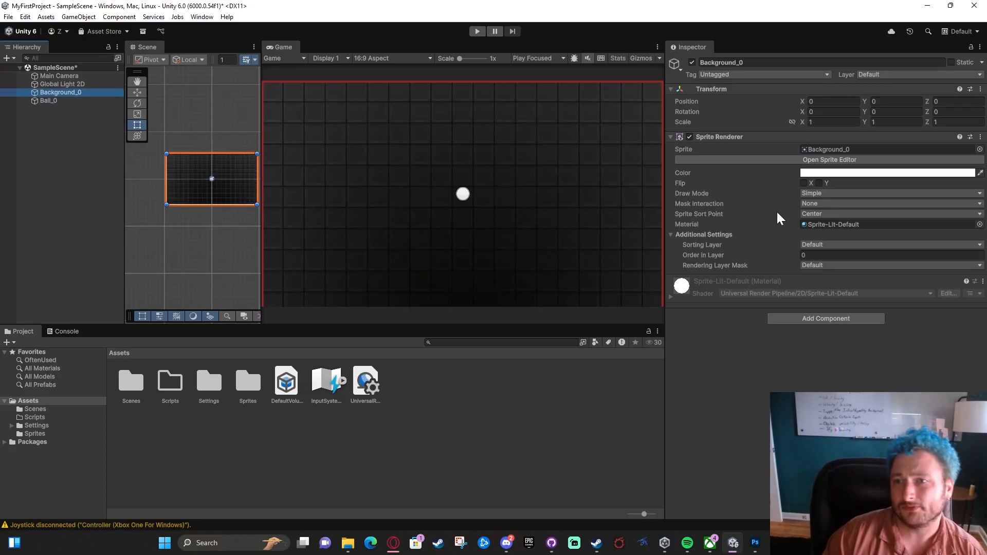
pyautogui.click(875, 247)
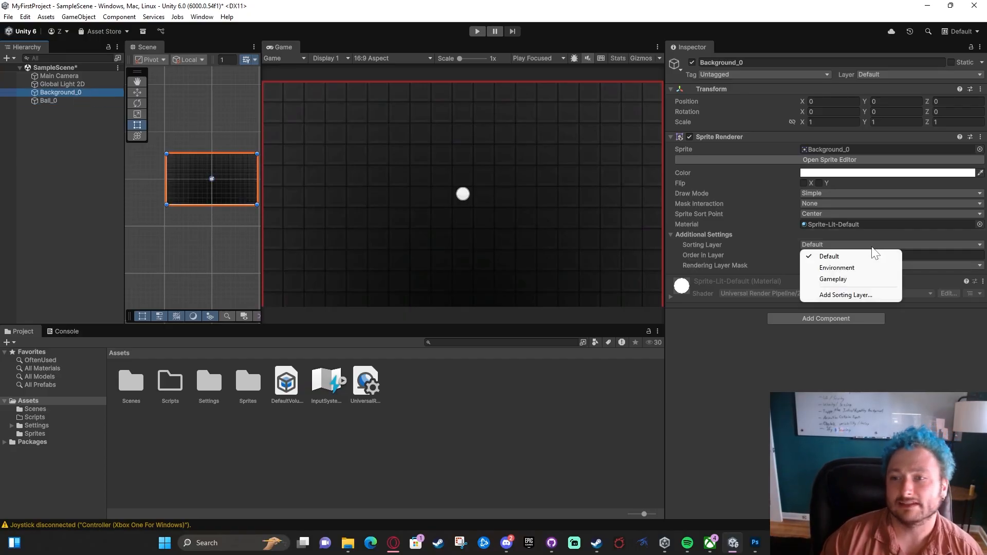
pyautogui.click(867, 280)
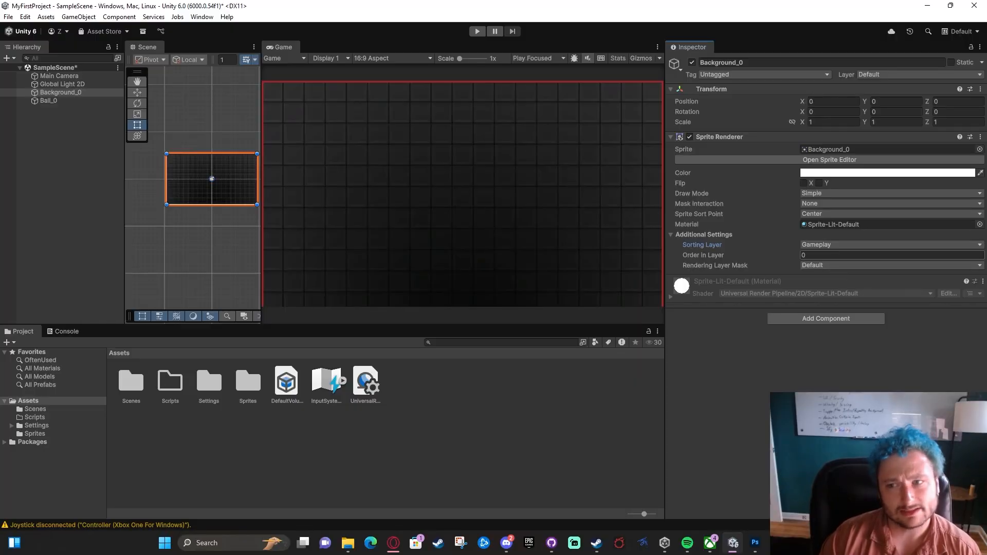
pyautogui.click(835, 246)
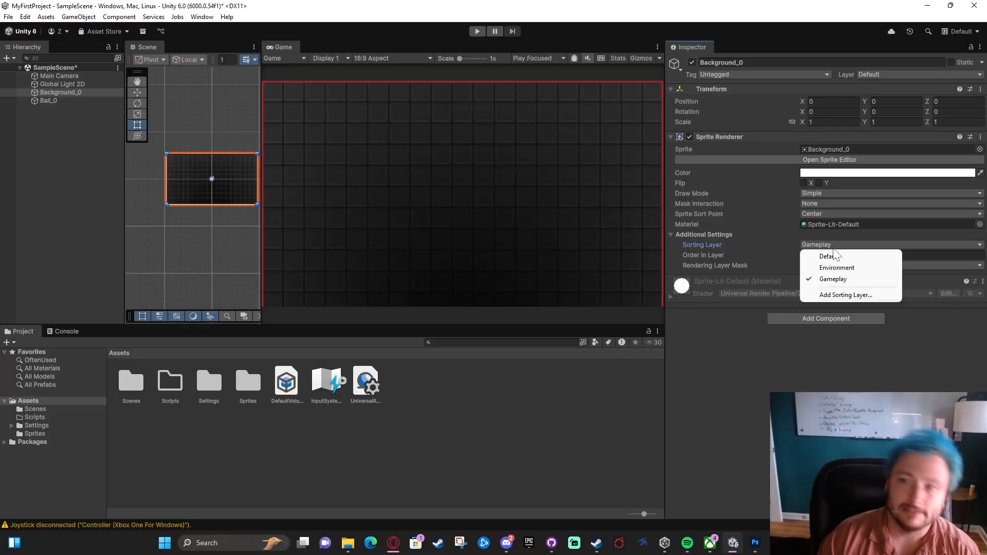
pyautogui.click(862, 268)
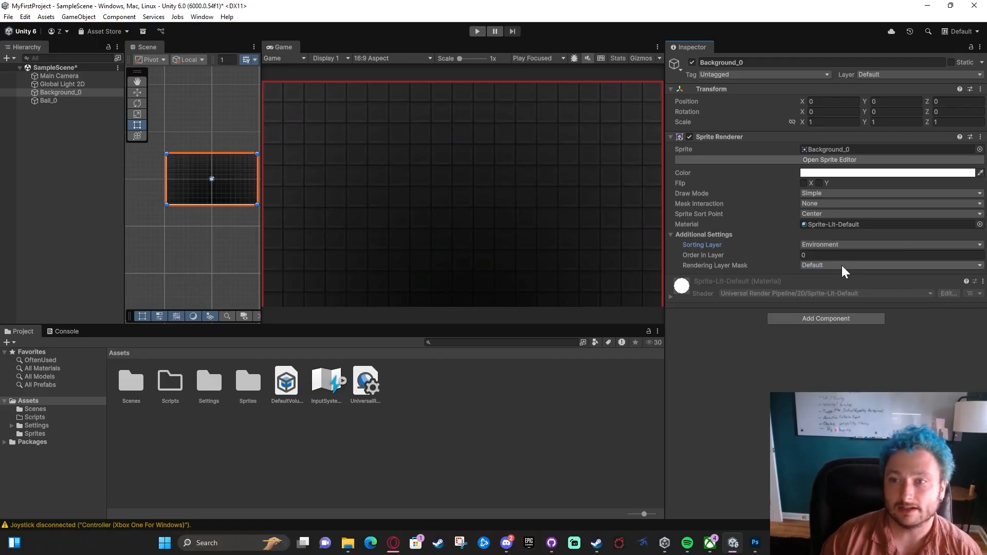
# Step: Assign the ball to the Gameplay sorting layer and set its Order in Layer to 0
pyautogui.click(49, 100)
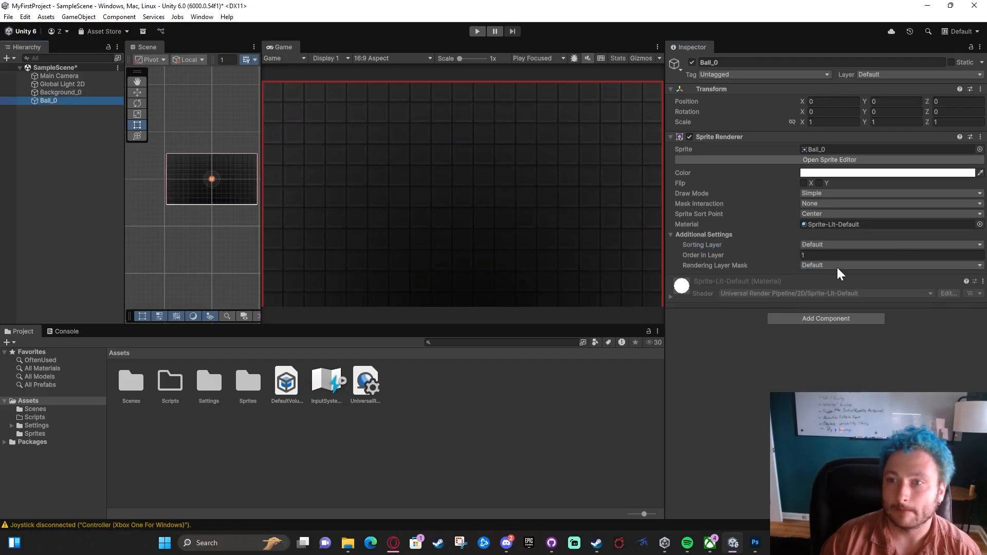
pyautogui.click(834, 247)
pyautogui.click(835, 279)
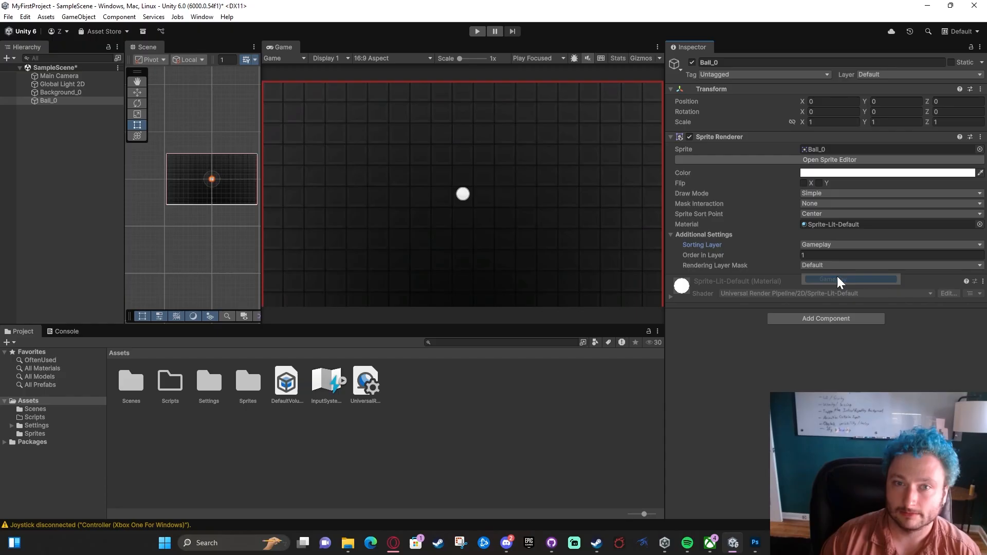
pyautogui.click(827, 256)
pyautogui.write('1')
pyautogui.press('Return')
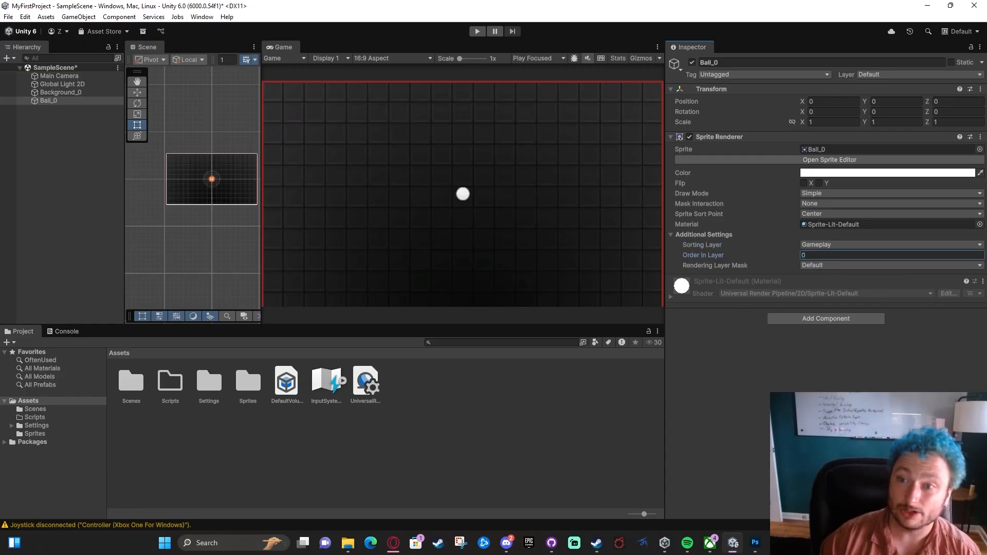
# Step: Compare the sorting settings of the background and the ball, and widen the Scene view beside the Game view
pyautogui.click(60, 92)
pyautogui.click(60, 101)
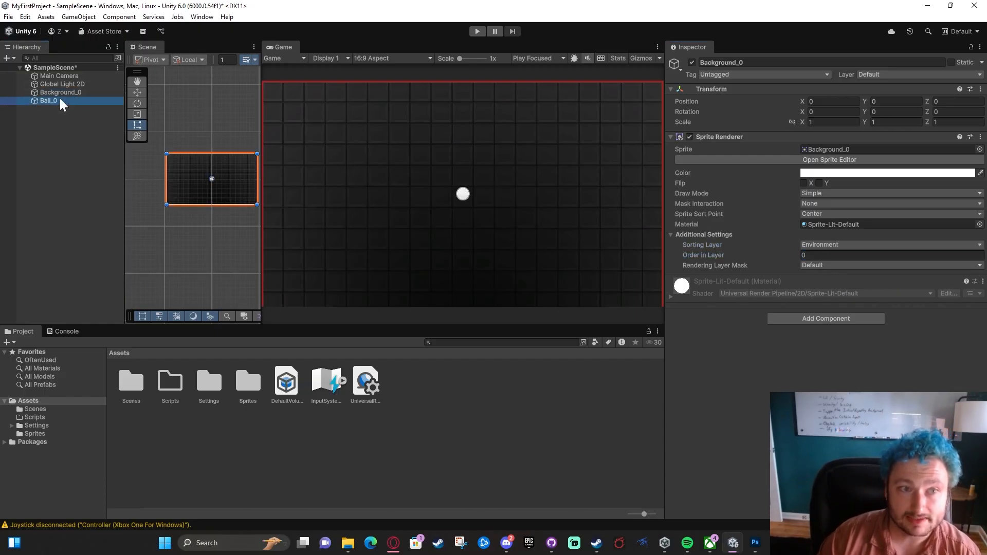
pyautogui.click(63, 110)
pyautogui.click(84, 93)
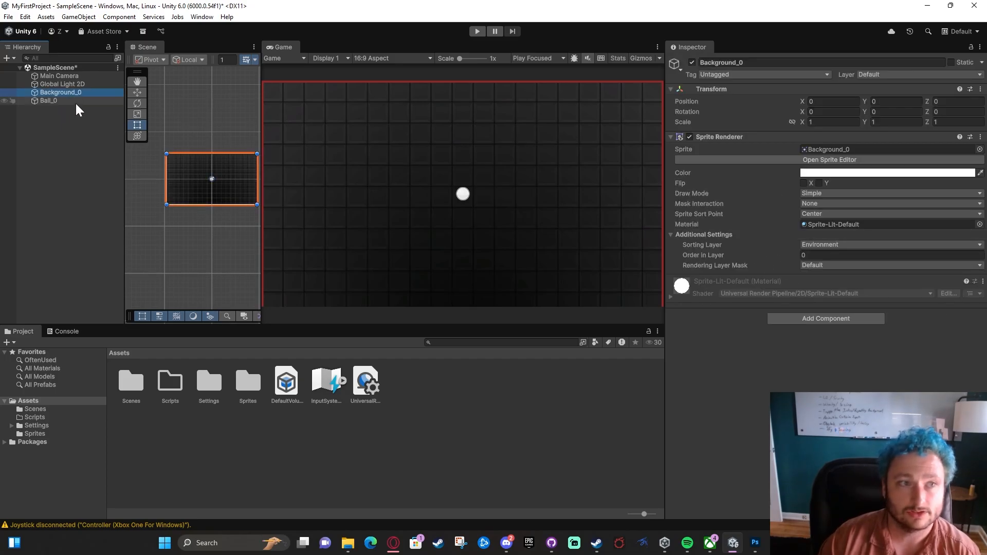
pyautogui.click(62, 101)
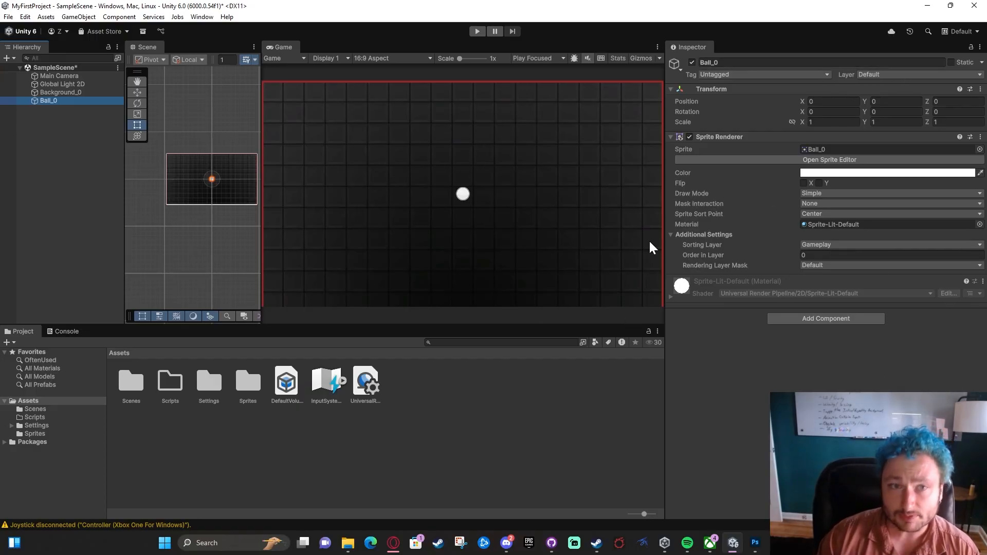
pyautogui.moveTo(260, 112); pyautogui.dragTo(484, 113)
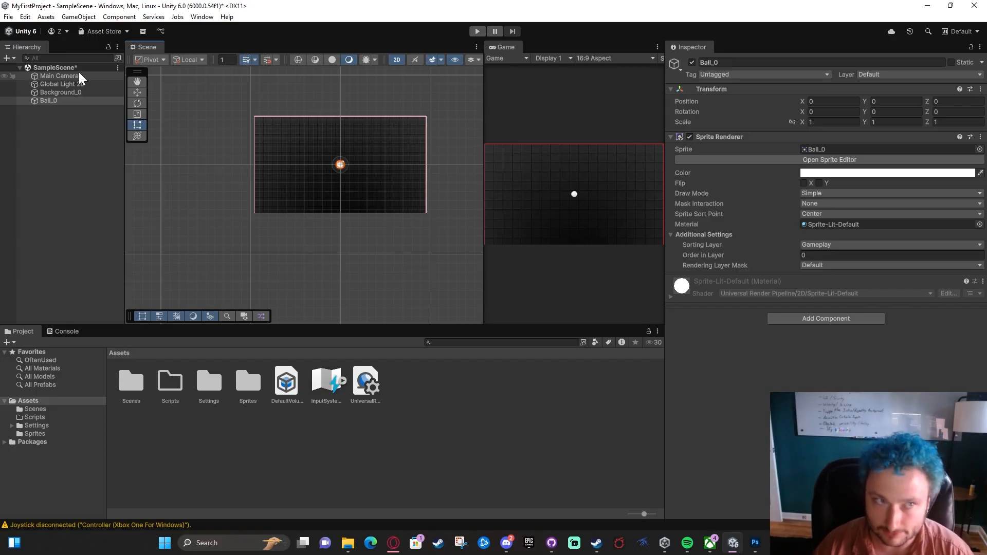
# Step: Deactivate the Global Light 2D object and enlarge the Game view beside the Scene view to compare the lighting
pyautogui.click(56, 84)
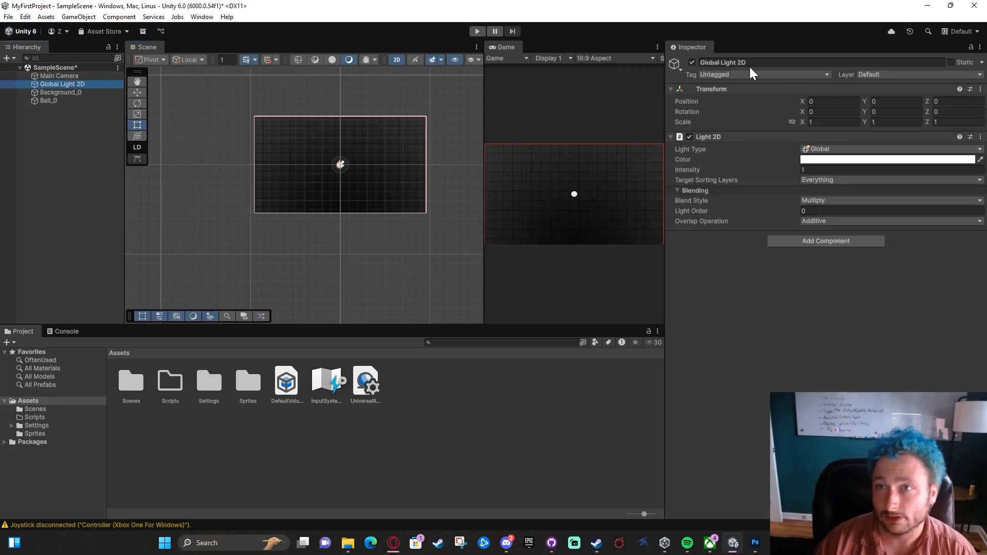
pyautogui.click(692, 63)
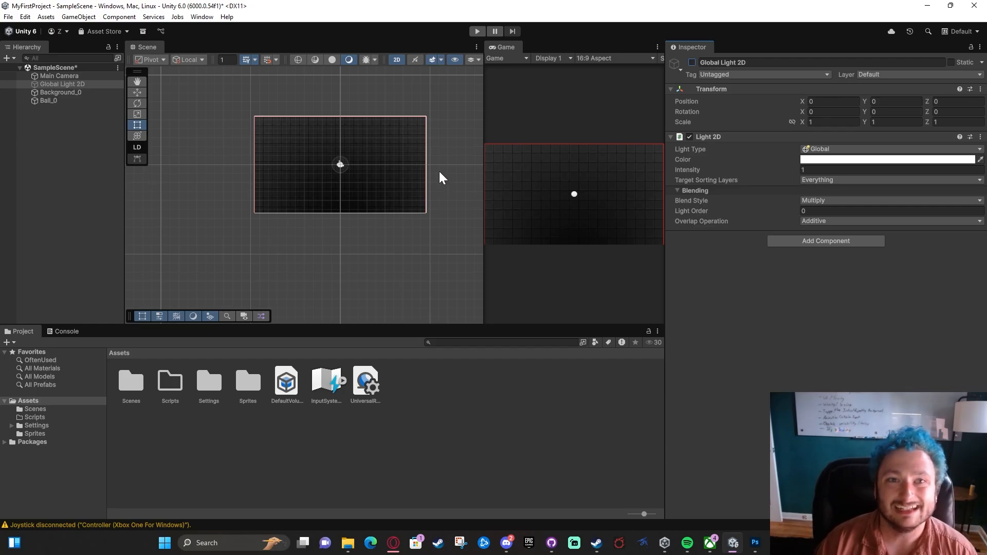
pyautogui.moveTo(483, 126); pyautogui.dragTo(364, 84)
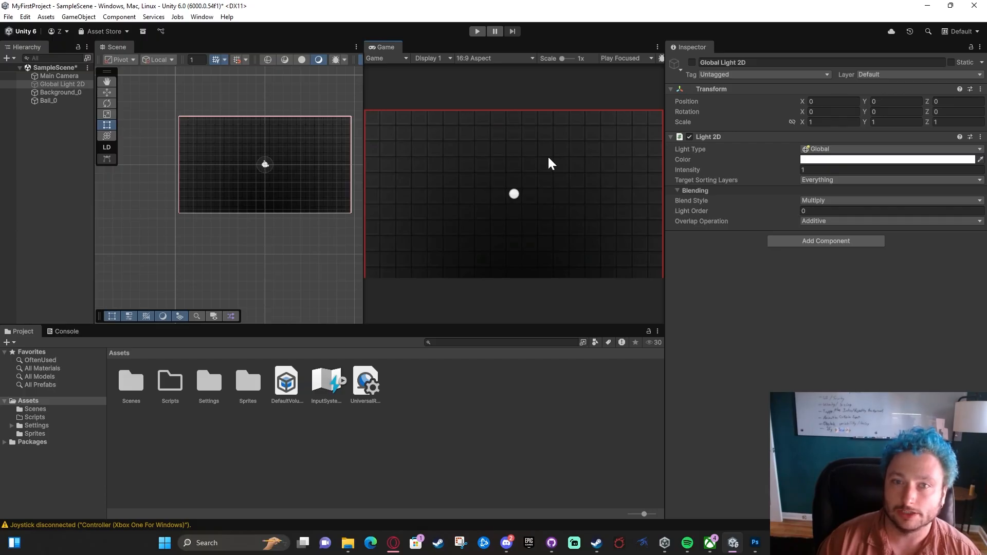
pyautogui.click(60, 124)
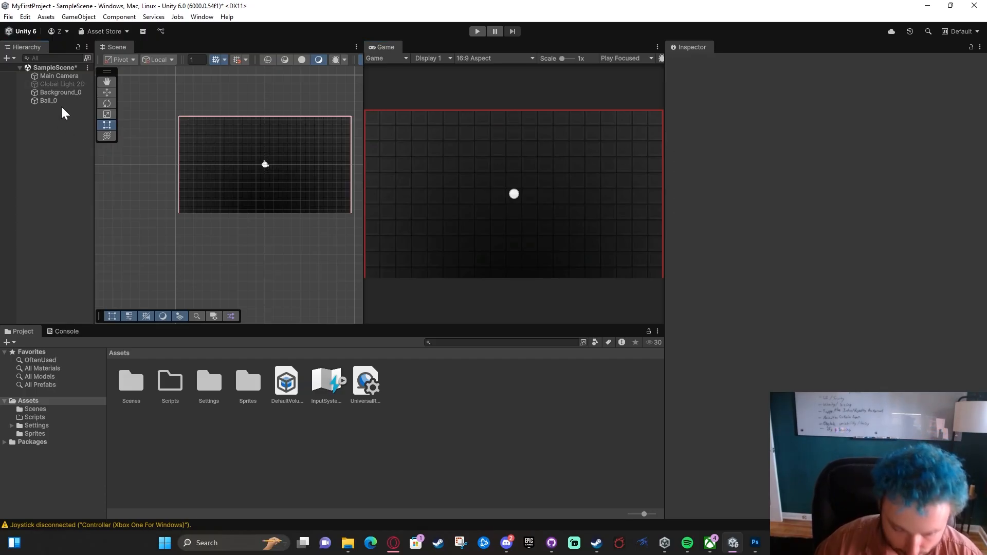
# Step: Try a red light color on the deactivated Global Light 2D, and undo the color change
pyautogui.click(61, 84)
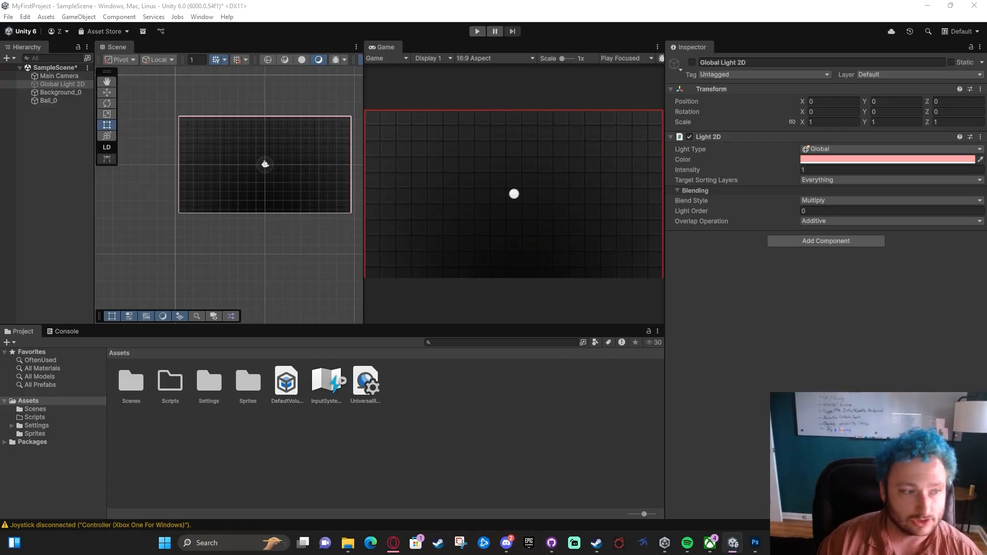
pyautogui.click(889, 160)
pyautogui.moveTo(751, 239)
pyautogui.mouseDown()
pyautogui.moveTo(782, 232)
pyautogui.moveTo(751, 235)
pyautogui.moveTo(773, 243)
pyautogui.mouseUp()
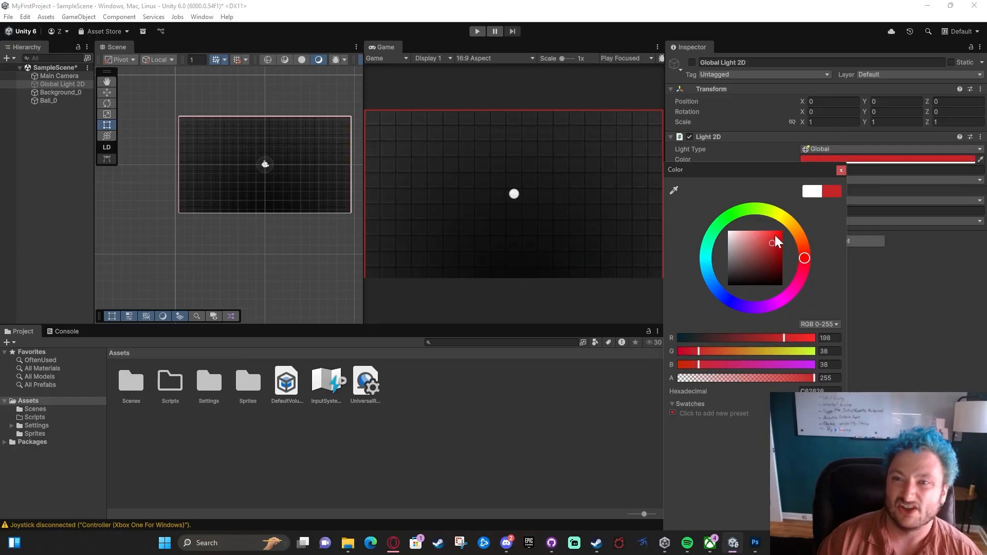
pyautogui.click(841, 170)
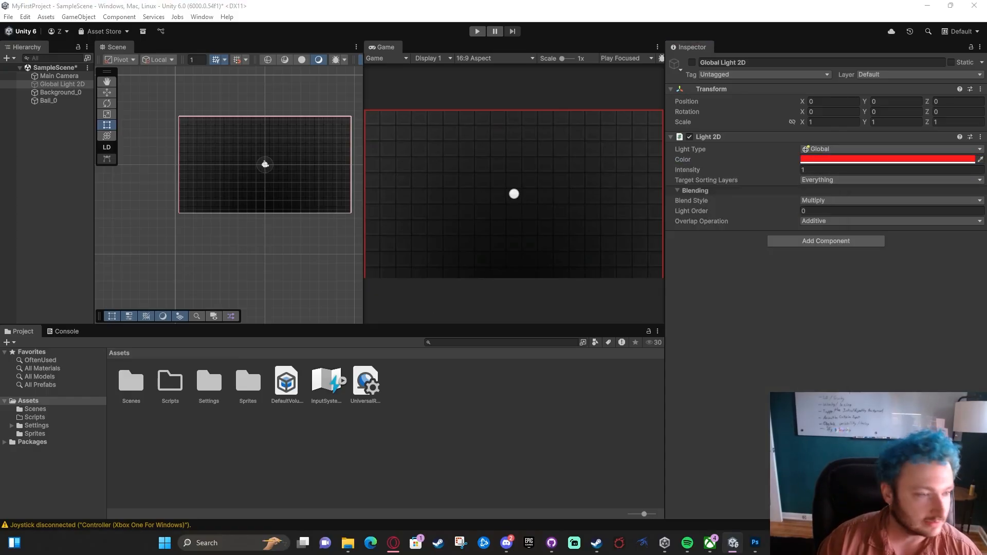
pyautogui.hotkey('ctrl', 'z')
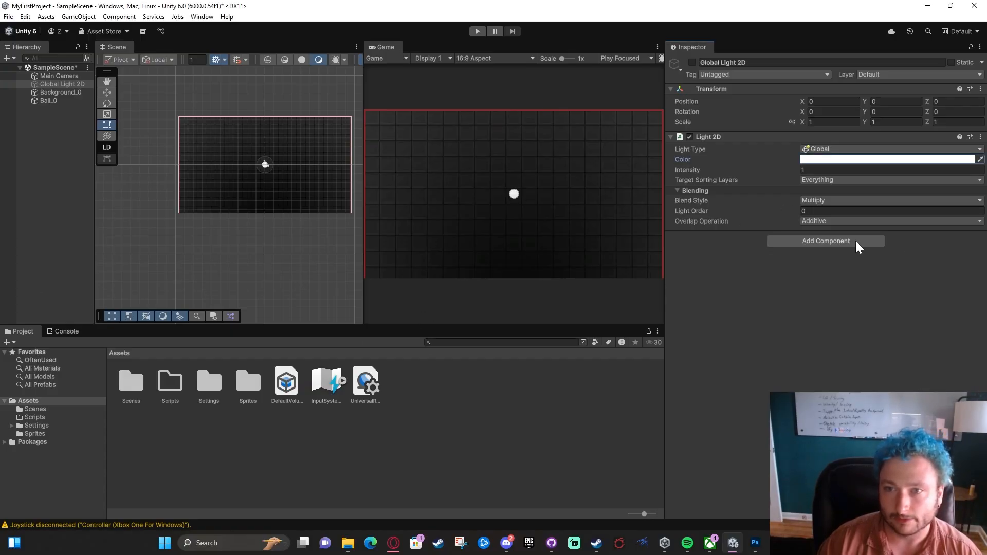
# Step: Collapse the light's Blending settings, reactivate Global Light 2D and set its color to pure red (FF0000)
pyautogui.click(712, 188)
pyautogui.click(69, 85)
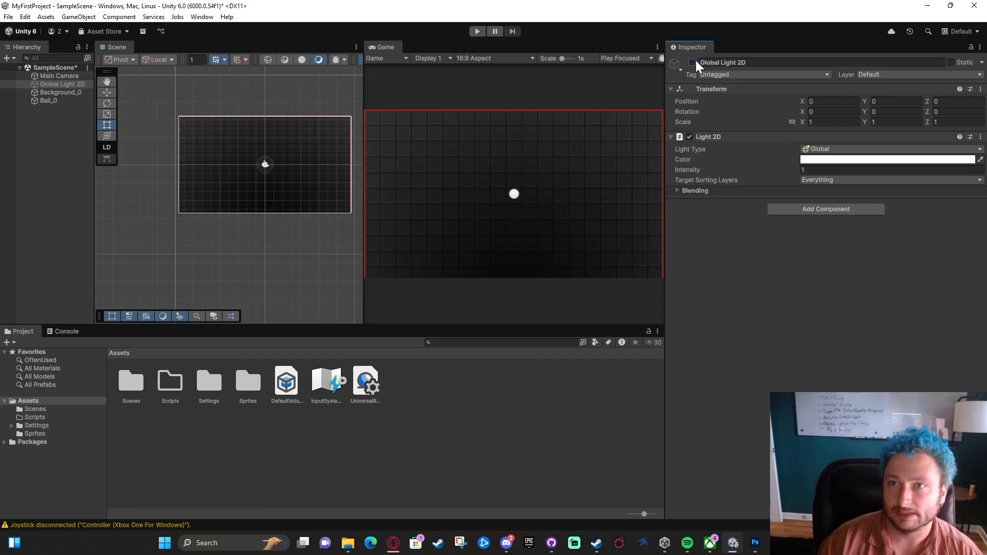
pyautogui.click(692, 62)
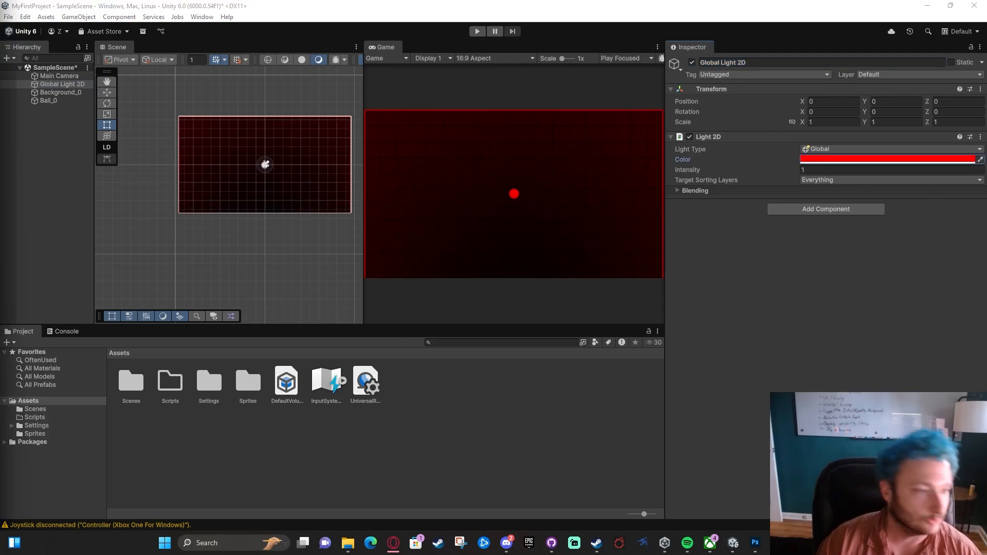
pyautogui.click(816, 158)
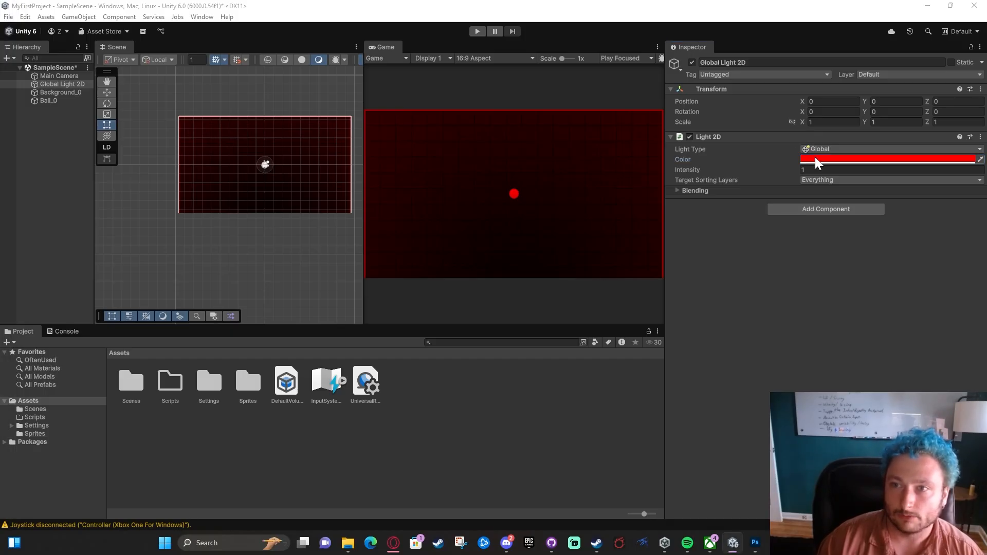
pyautogui.moveTo(986, 144); pyautogui.dragTo(834, 149)
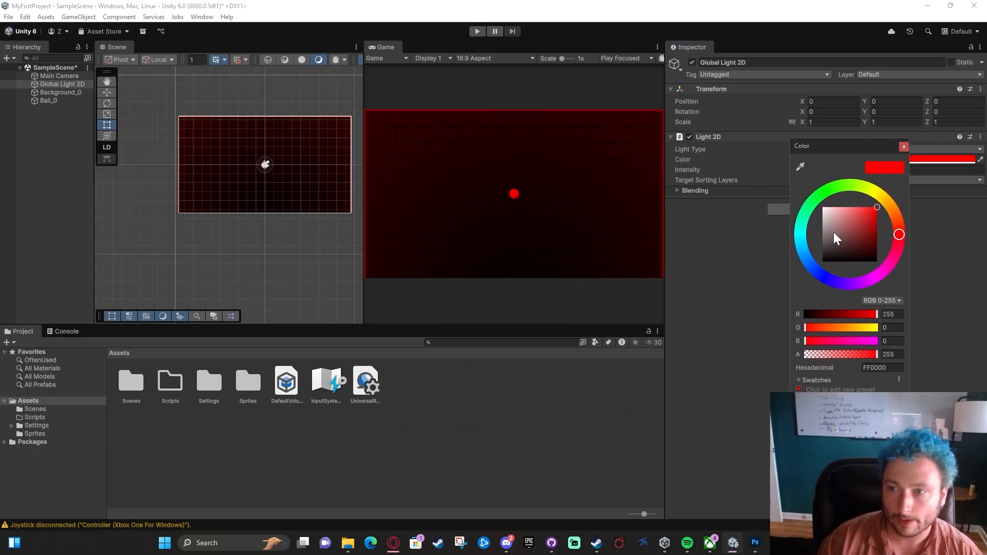
pyautogui.moveTo(878, 356); pyautogui.dragTo(954, 337)
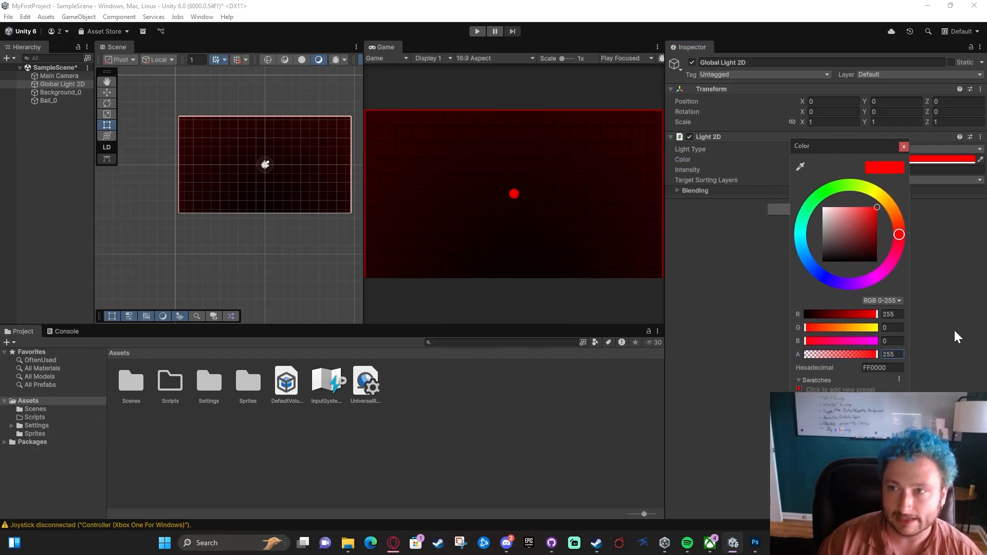
pyautogui.click(905, 146)
# Step: Try an intensity of 4.61 on Global Light 2D, and restore the intensity to 1 and the color to white
pyautogui.moveTo(745, 169); pyautogui.dragTo(795, 168)
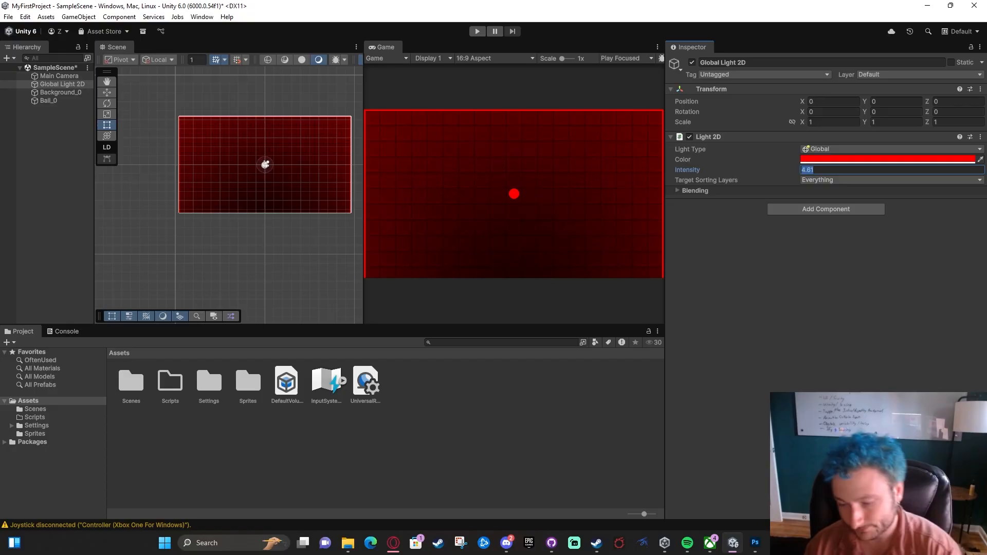
pyautogui.write('1')
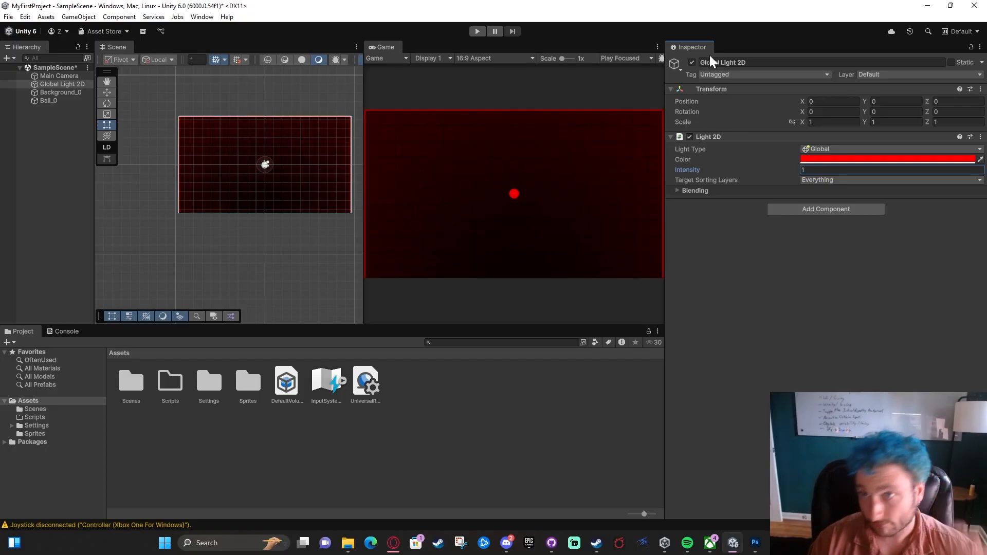
pyautogui.click(822, 160)
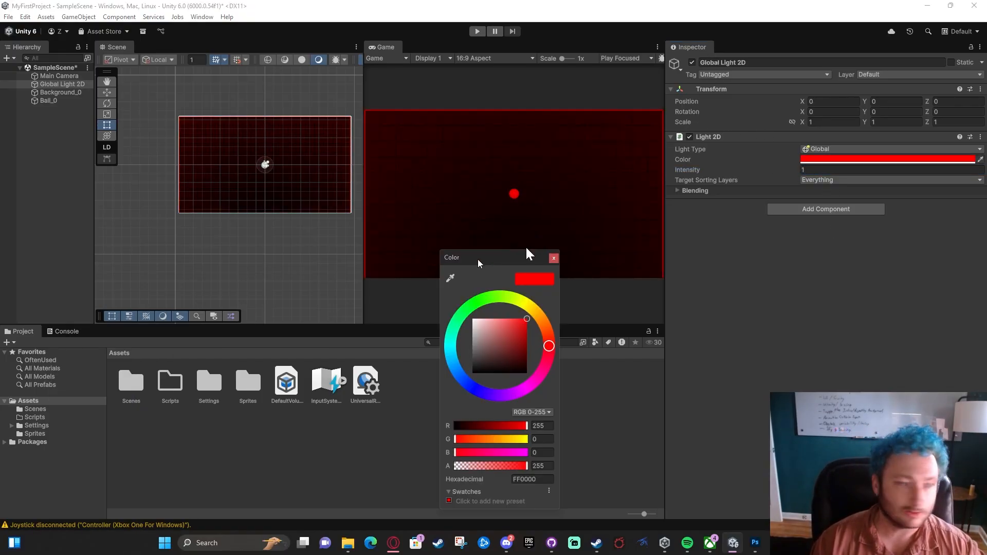
pyautogui.moveTo(478, 257); pyautogui.dragTo(856, 208)
pyautogui.moveTo(869, 283); pyautogui.dragTo(754, 201)
pyautogui.click(737, 154)
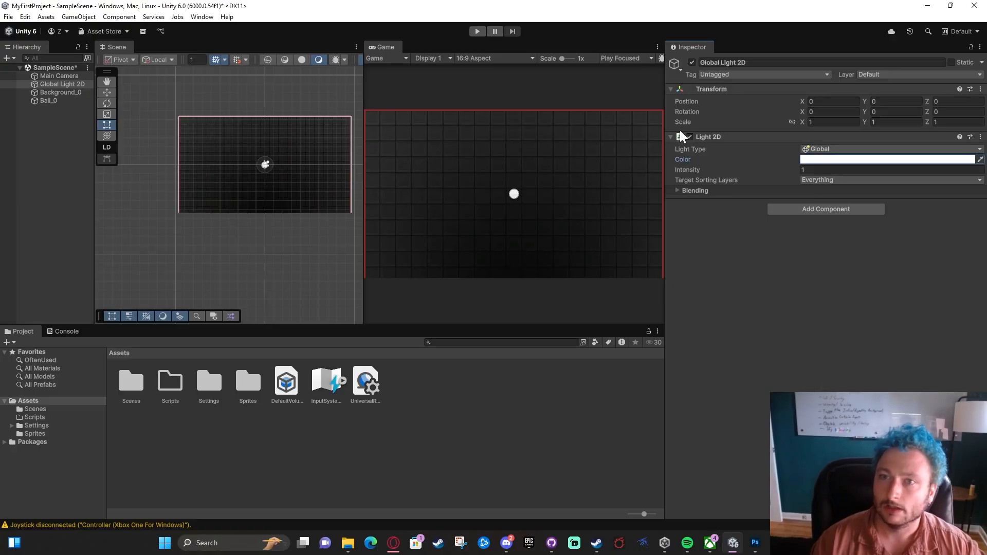
# Step: Disable and re-enable the Light 2D component of Global Light 2D, and check the Console before returning to the project assets
pyautogui.click(690, 137)
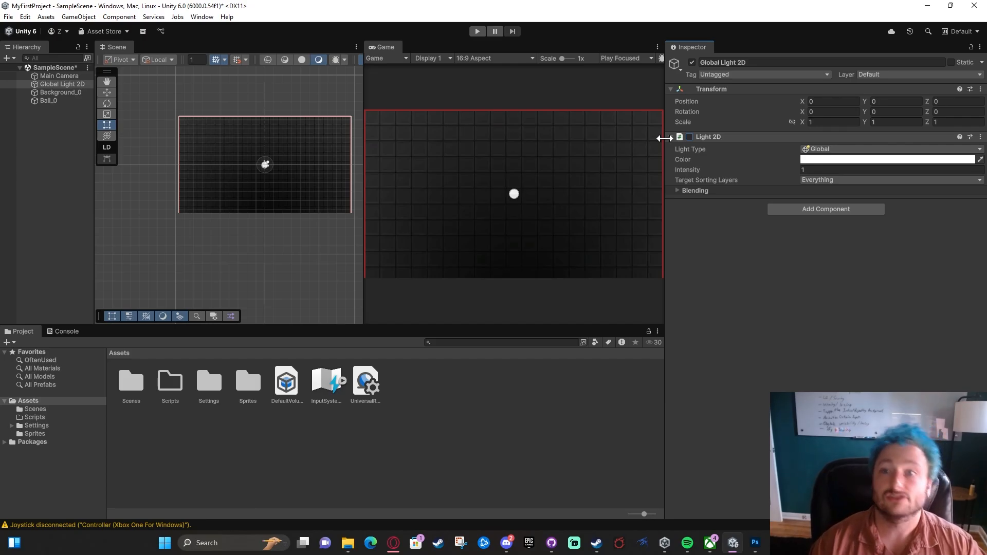
pyautogui.click(689, 136)
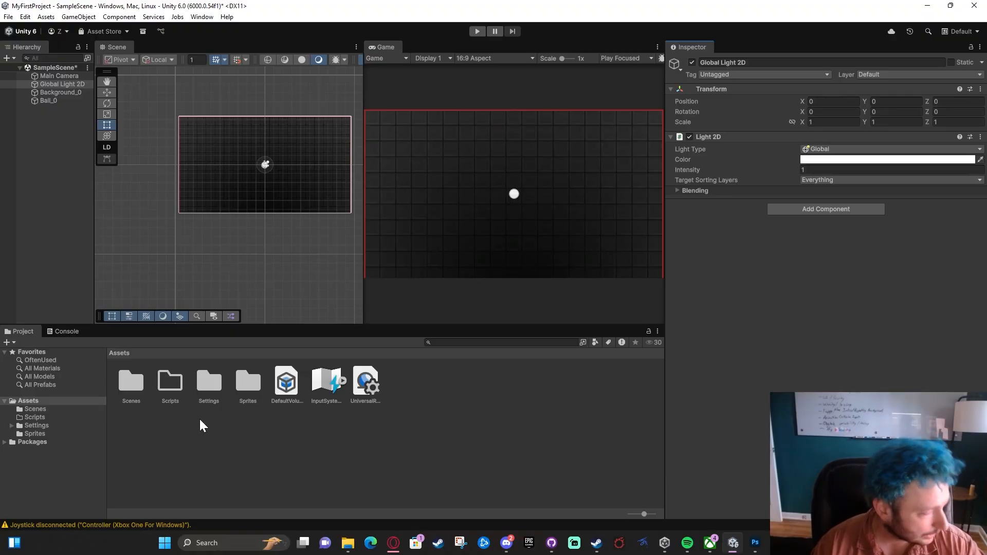
pyautogui.click(65, 332)
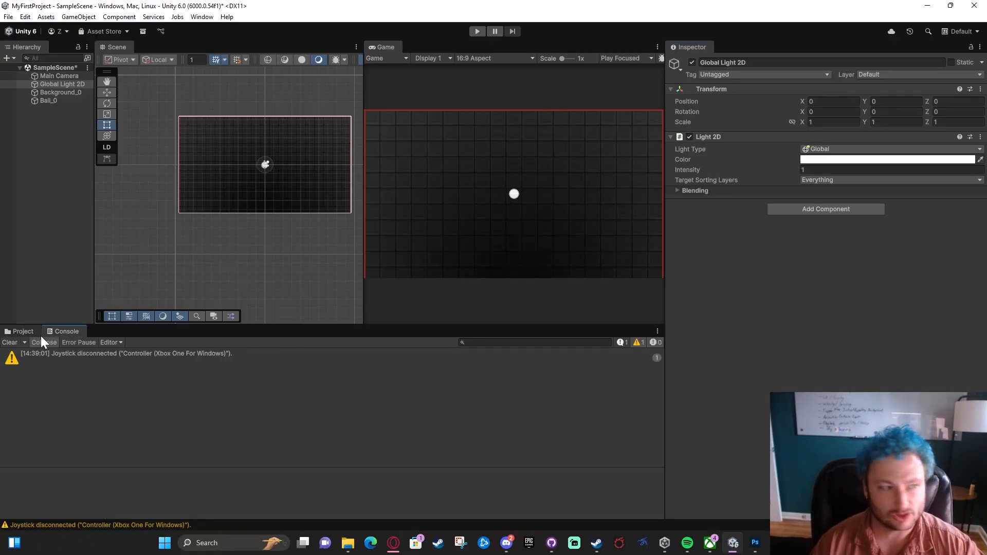
pyautogui.click(22, 332)
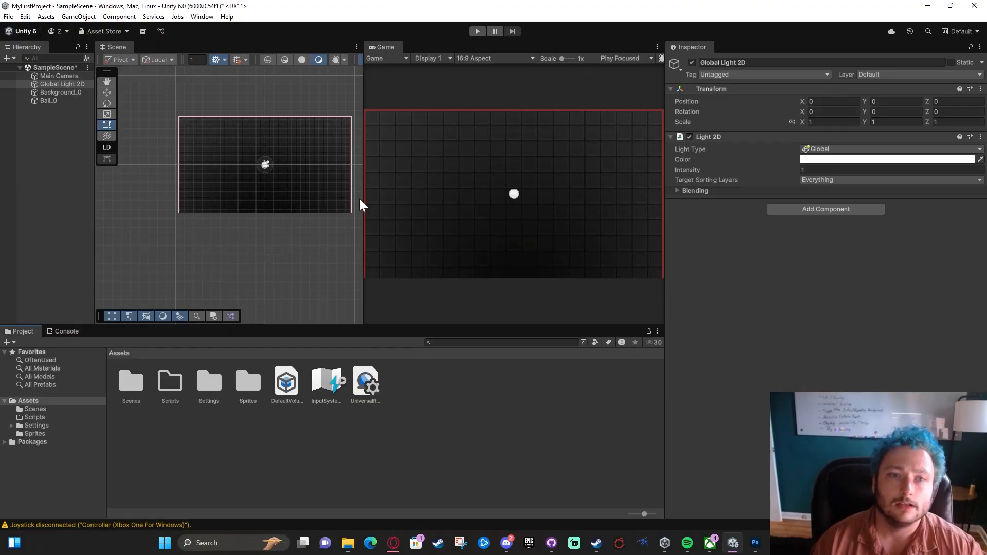
# Step: Widen the Scene view and briefly show its Search and Cameras overlays, hiding each again
pyautogui.moveTo(364, 197); pyautogui.dragTo(613, 180)
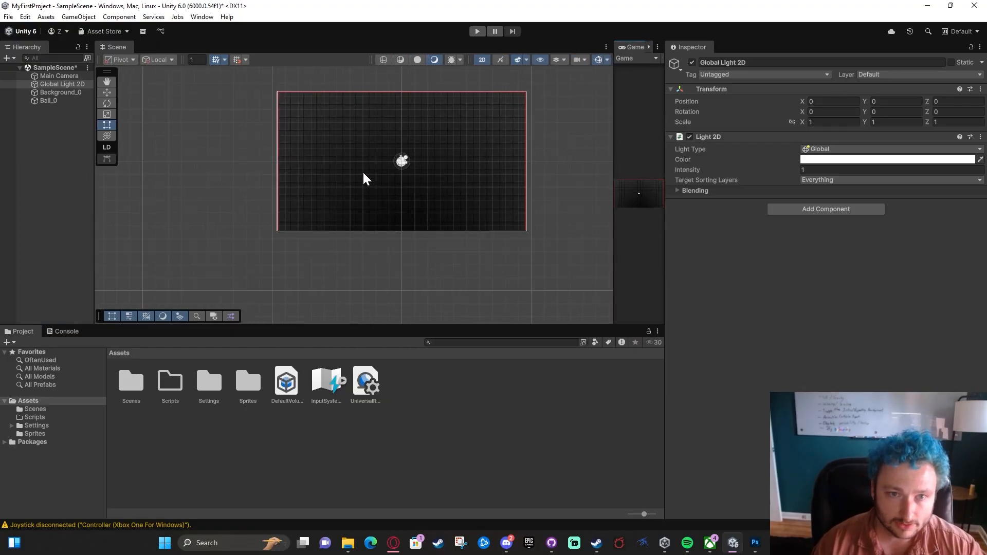
pyautogui.scroll(3, 364, 179)
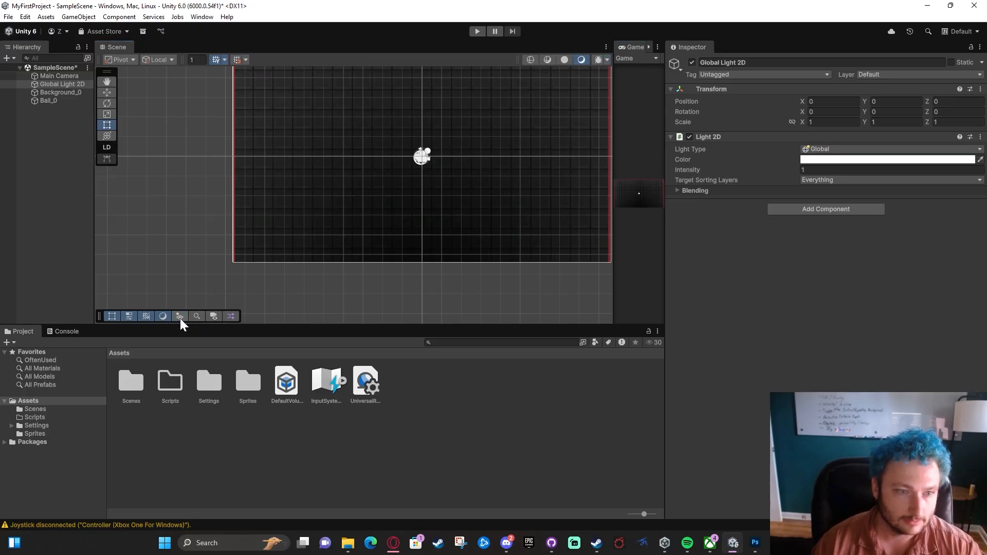
pyautogui.click(200, 317)
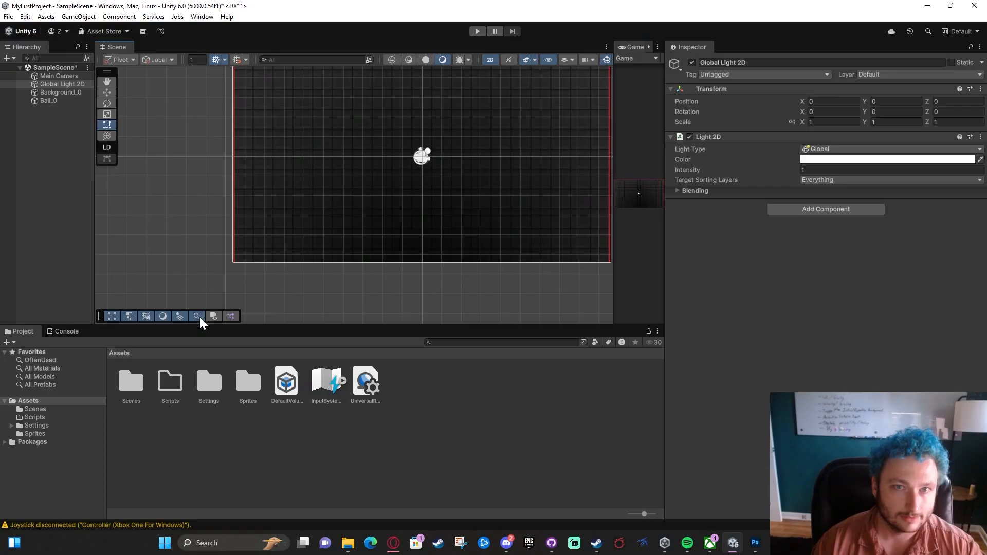
pyautogui.click(200, 317)
pyautogui.click(218, 318)
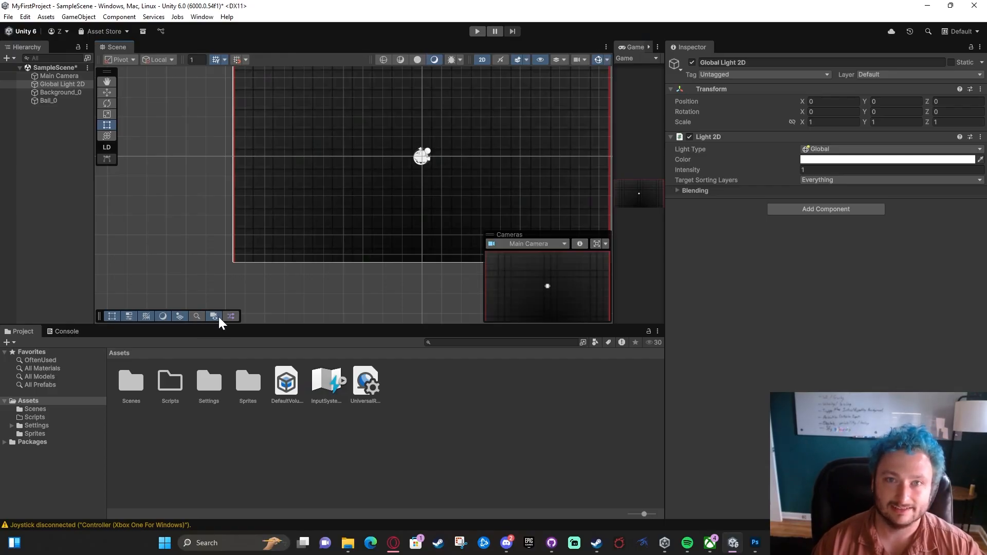
pyautogui.click(218, 319)
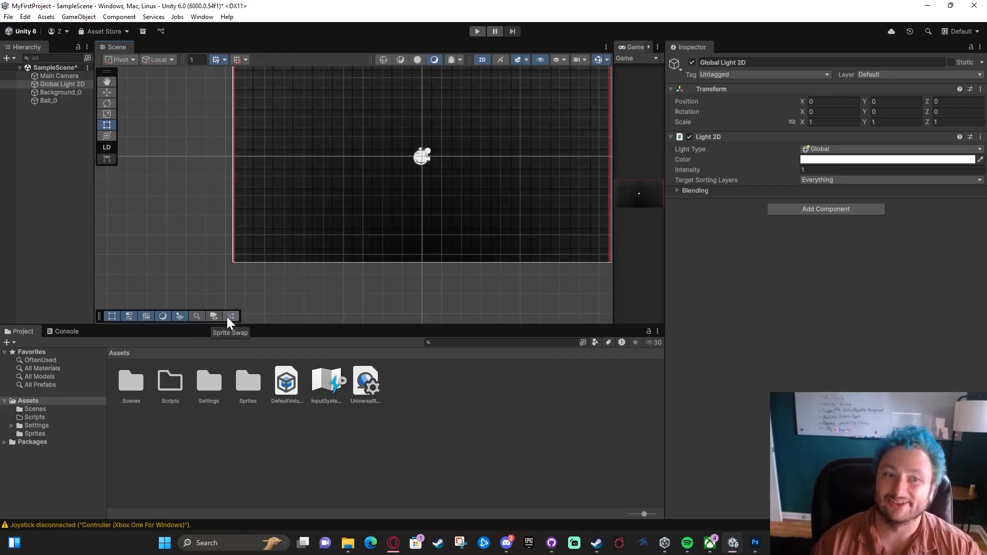
# Step: Frame the whole background in the Scene view and activate the View tool
pyautogui.scroll(-5, 491, 177)
pyautogui.moveTo(494, 181); pyautogui.dragTo(447, 196, button='middle')
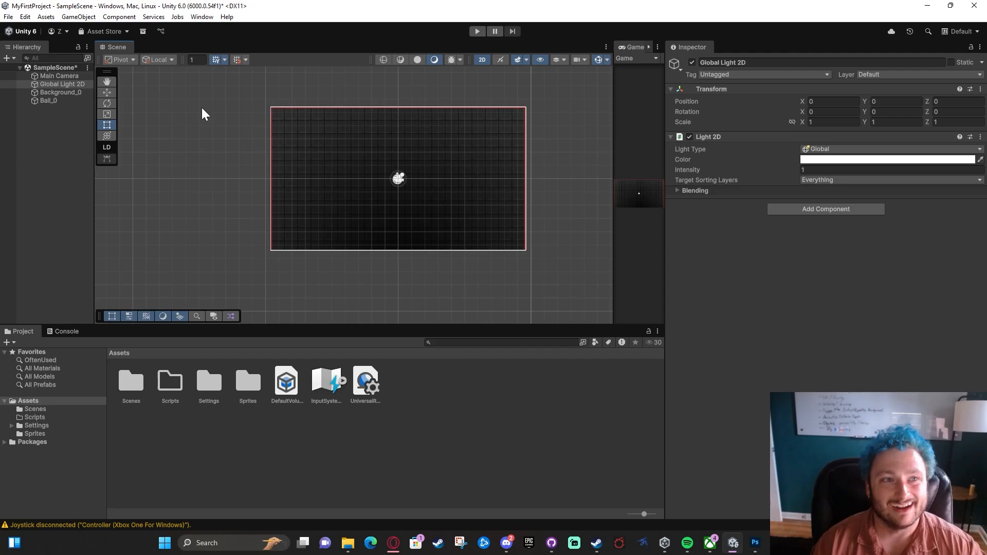
pyautogui.click(110, 82)
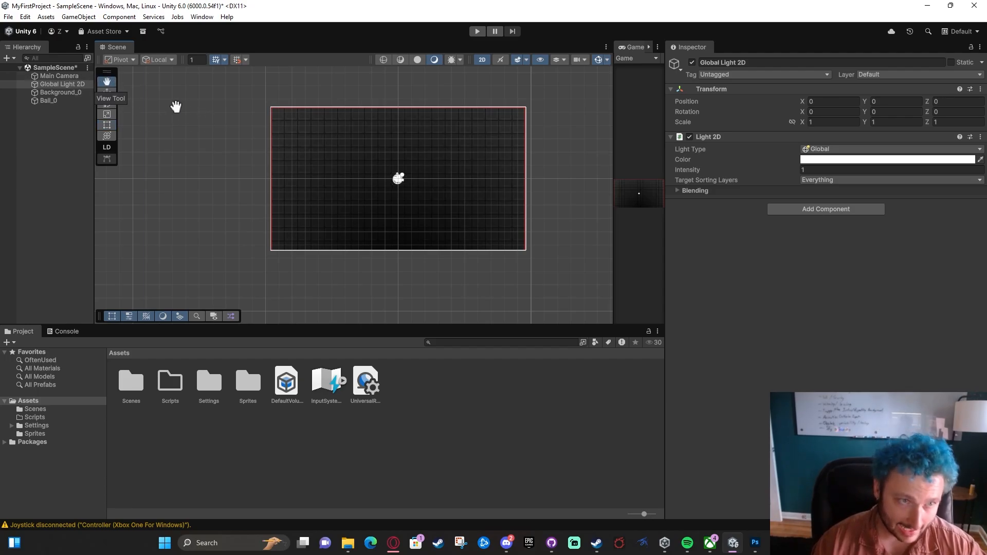
pyautogui.moveTo(507, 214); pyautogui.dragTo(510, 124)
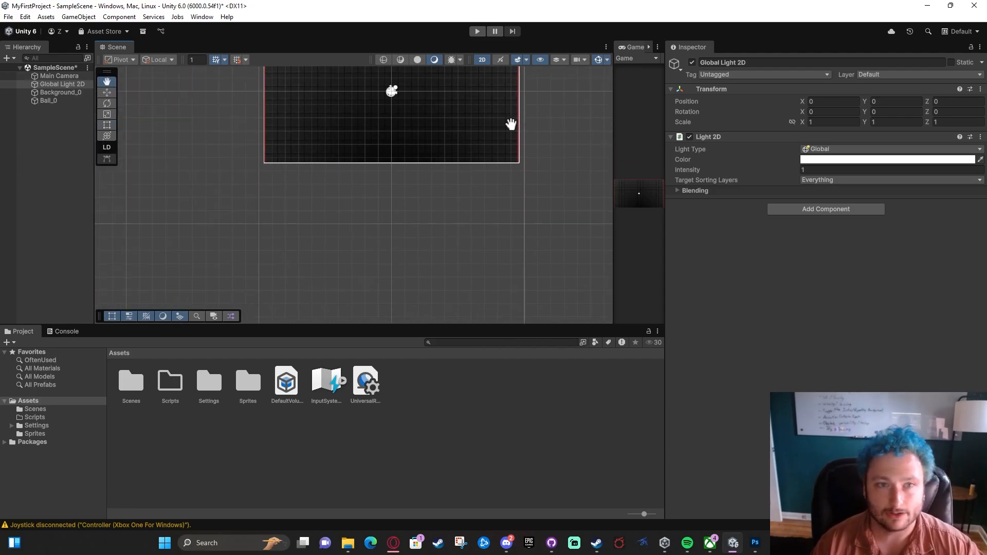
pyautogui.scroll(-5, 504, 136)
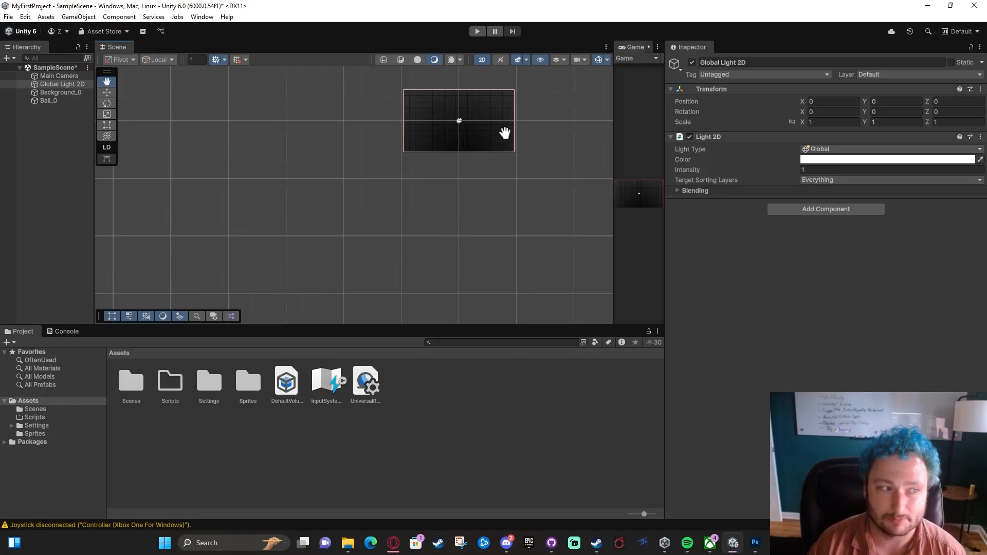
pyautogui.moveTo(505, 132); pyautogui.dragTo(463, 173)
pyautogui.scroll(4, 409, 153)
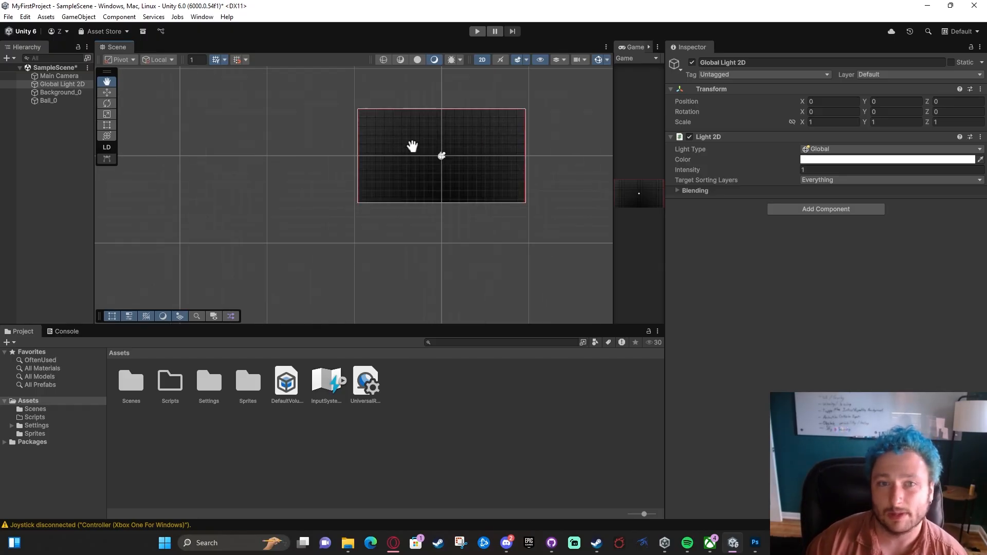
pyautogui.moveTo(412, 148); pyautogui.dragTo(353, 156)
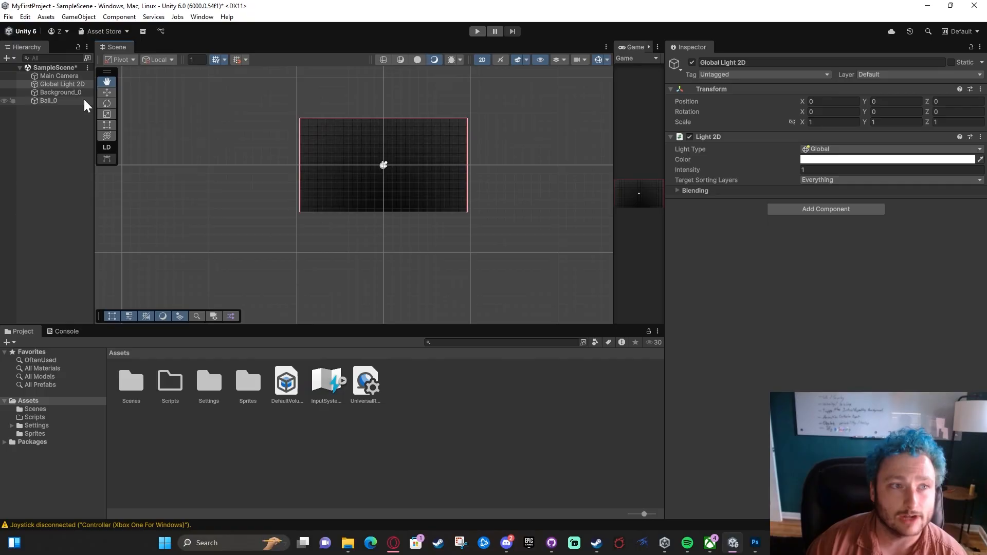
# Step: Try shifting Global Light 2D to an X position of -2.24 and undo the shift
pyautogui.click(112, 94)
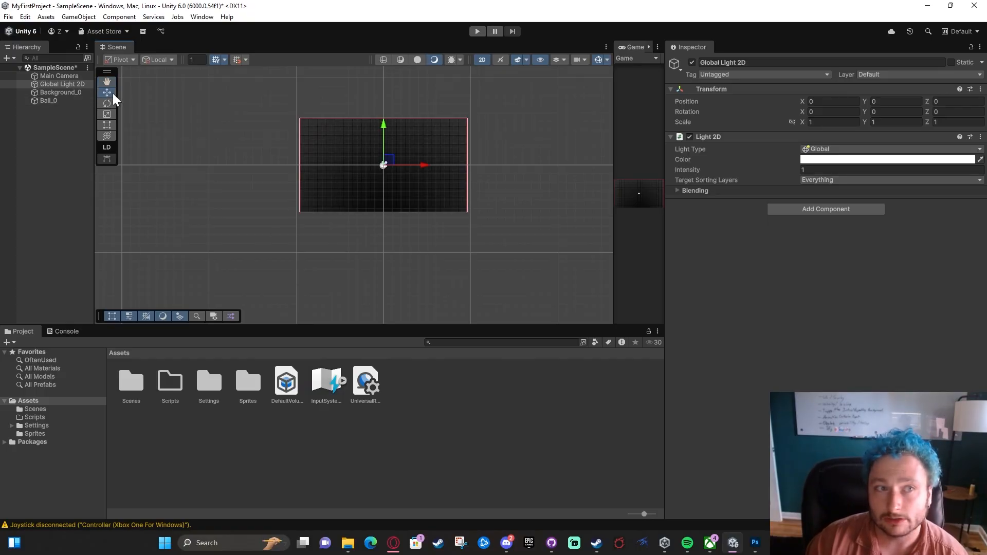
pyautogui.scroll(6, 394, 134)
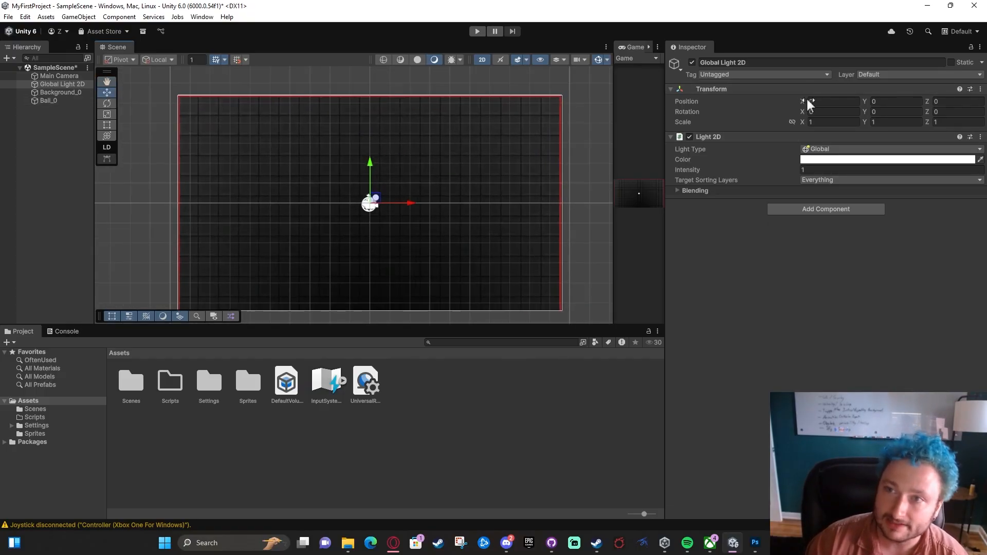
pyautogui.moveTo(807, 98); pyautogui.dragTo(773, 104)
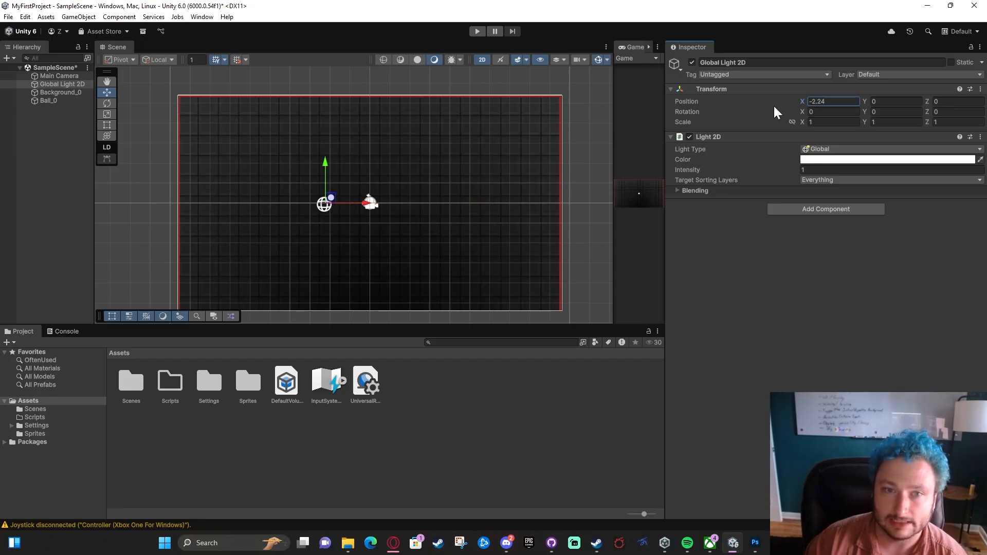
pyautogui.hotkey('ctrl', 'z')
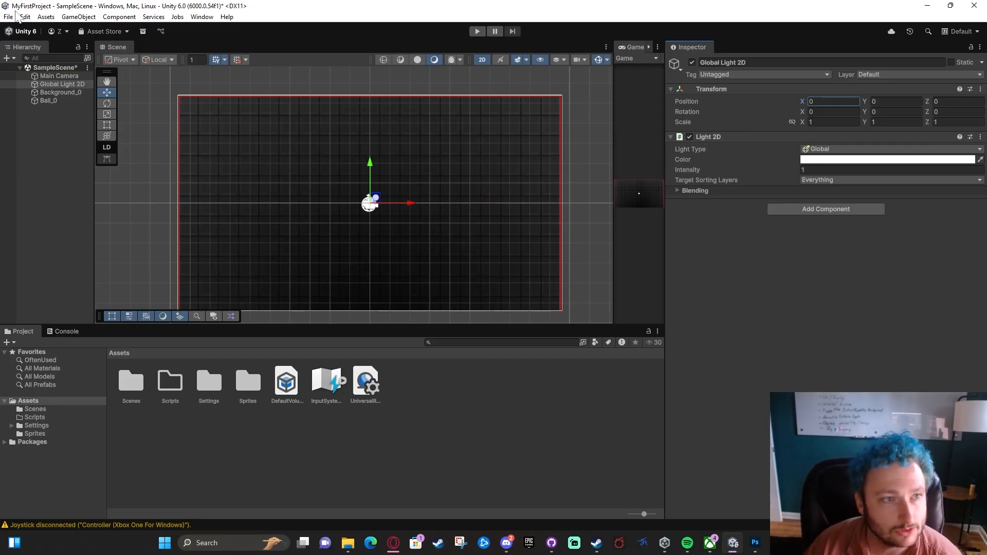
# Step: Move Ball_0 freehand to about X -2.8, Y 3.24 in the scene
pyautogui.click(49, 100)
pyautogui.moveTo(376, 204); pyautogui.dragTo(321, 130)
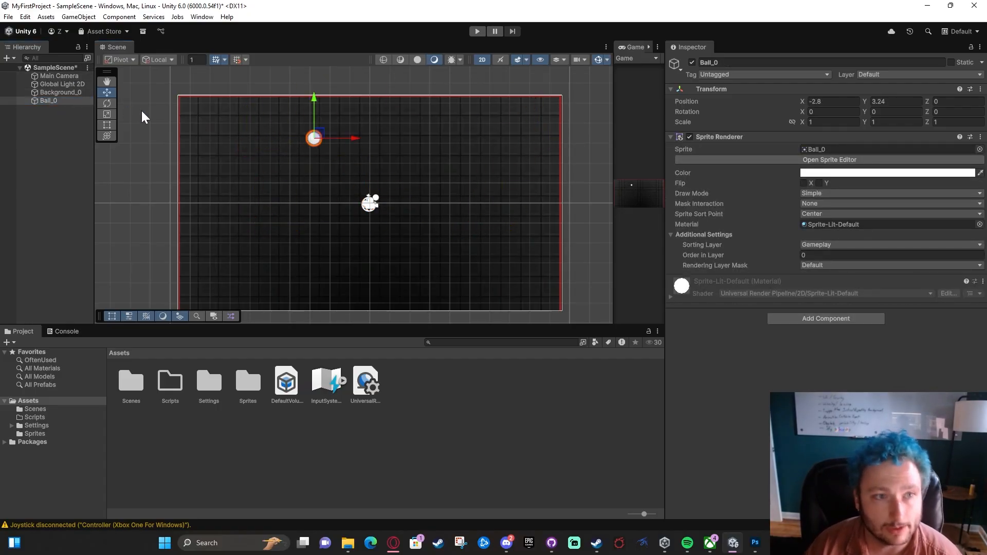
# Step: Try rotating Background_0 to about -453 degrees around Z, and undo both this rotation and the preceding move of Ball_0
pyautogui.click(107, 103)
pyautogui.click(200, 180)
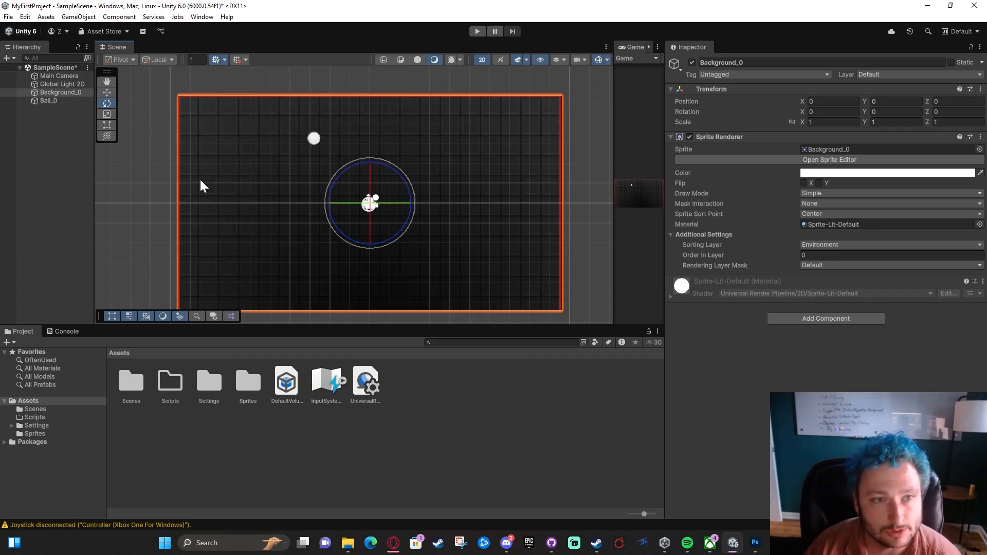
pyautogui.scroll(2, 327, 163)
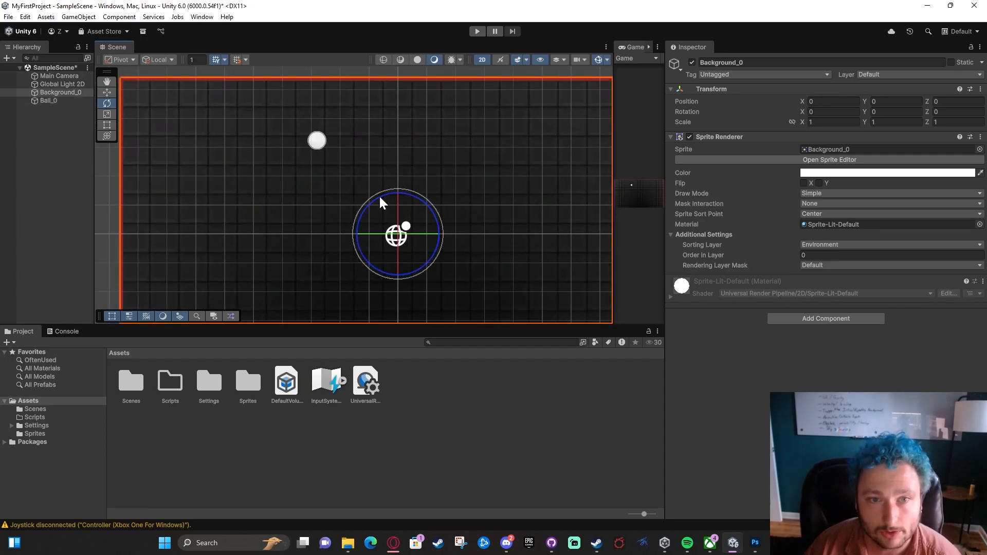
pyautogui.moveTo(380, 201); pyautogui.dragTo(229, 448)
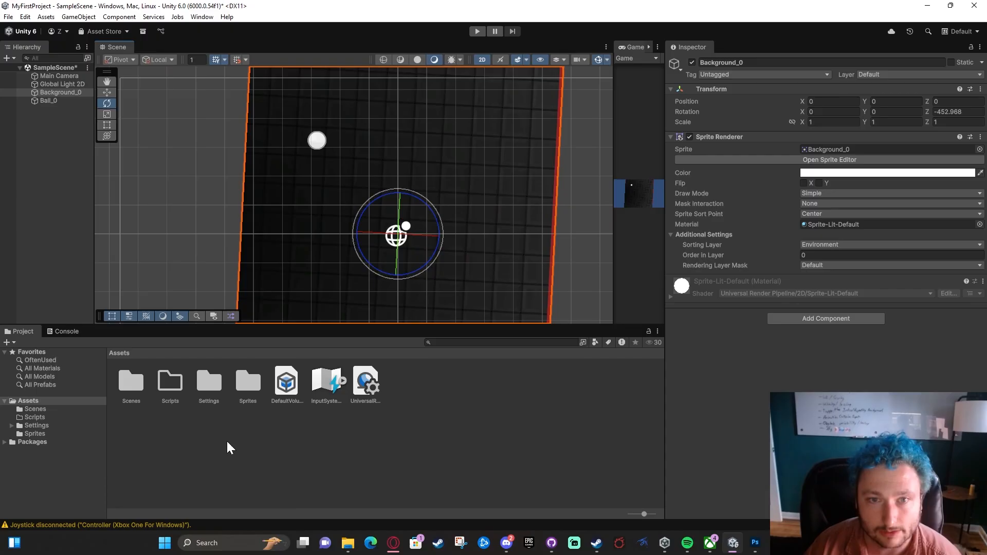
pyautogui.hotkey('ctrl', 'z')
pyautogui.hotkey('ctrl', 'z')
pyautogui.hotkey('ctrl', 'z')
pyautogui.hotkey('ctrl', 'z')
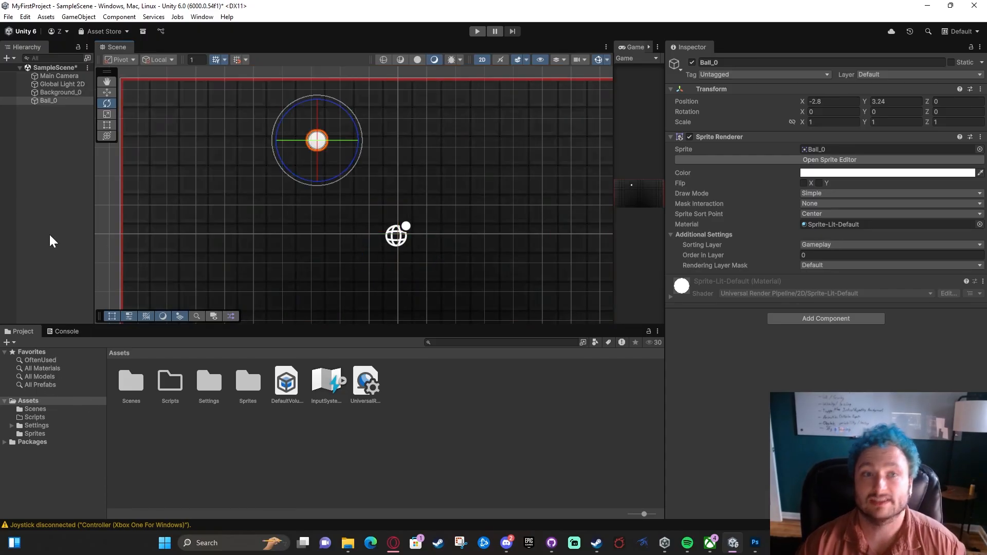
pyautogui.hotkey('ctrl', 'z')
pyautogui.hotkey('ctrl', 'z')
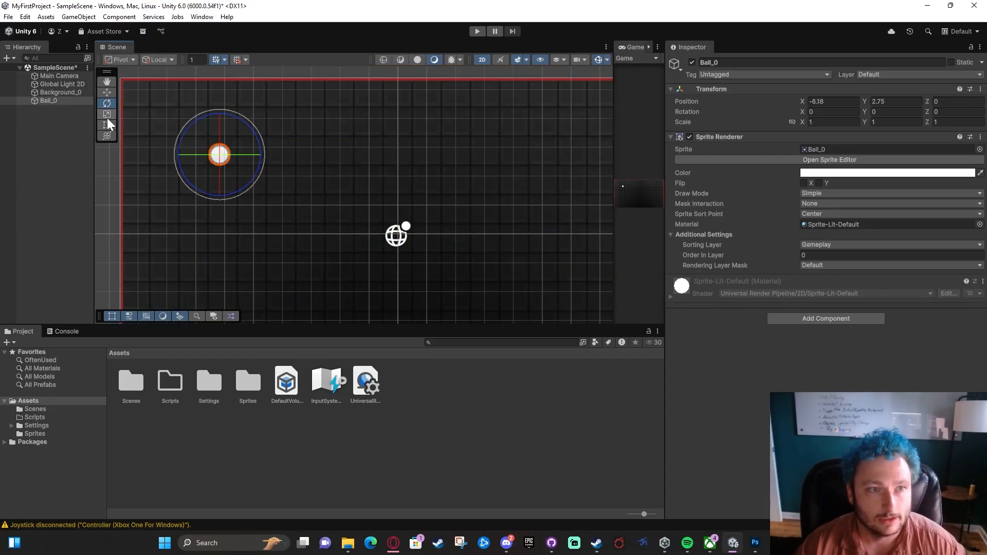
# Step: Widen the Game view and try scaling Background_0 uniformly to about 8.1, undoing the scale change
pyautogui.click(107, 115)
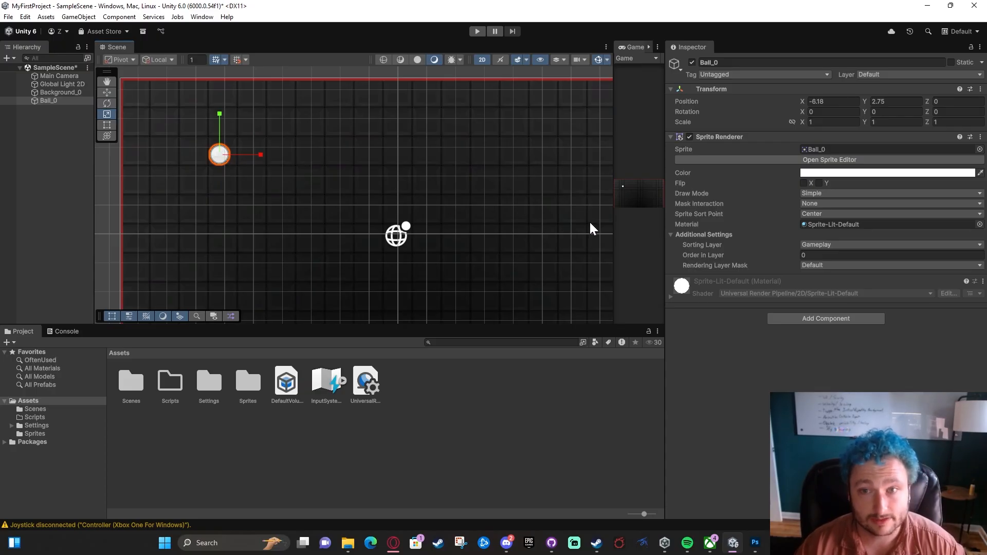
pyautogui.moveTo(615, 242); pyautogui.dragTo(245, 218)
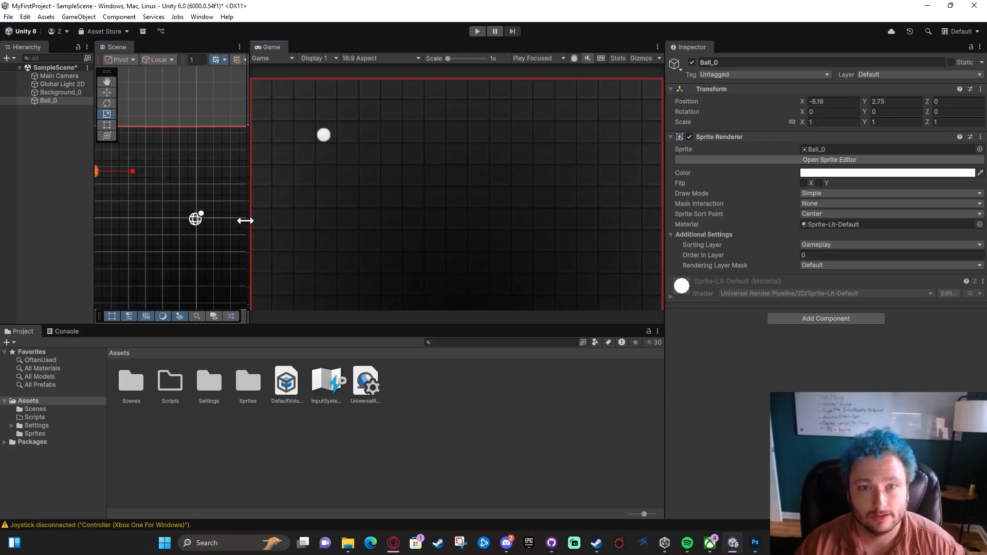
pyautogui.click(201, 208)
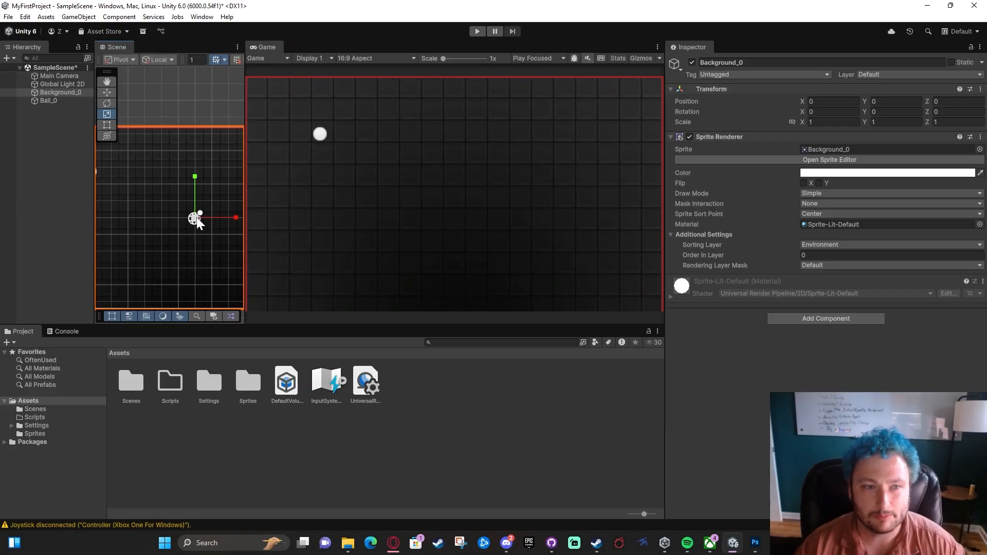
pyautogui.moveTo(196, 217); pyautogui.dragTo(535, 159)
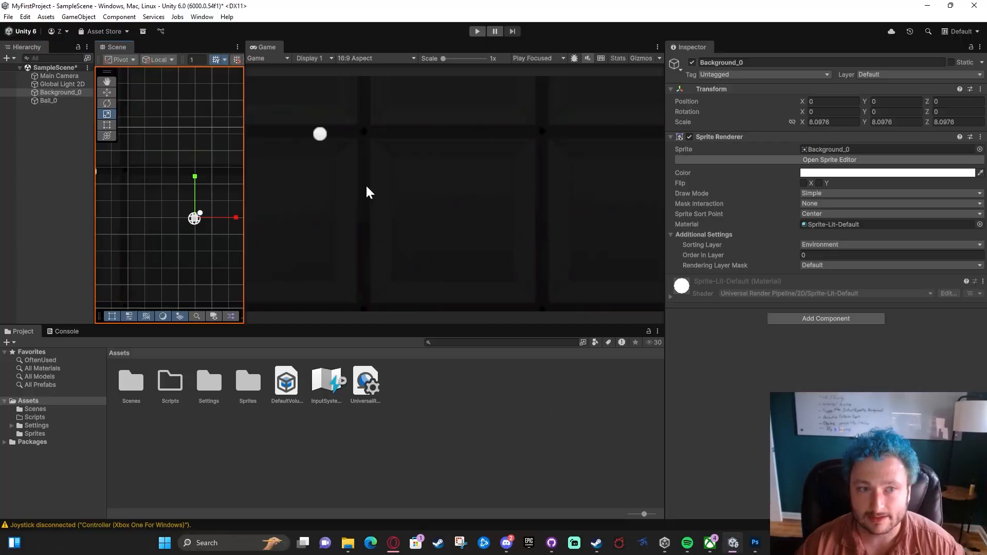
pyautogui.hotkey('ctrl', 'z')
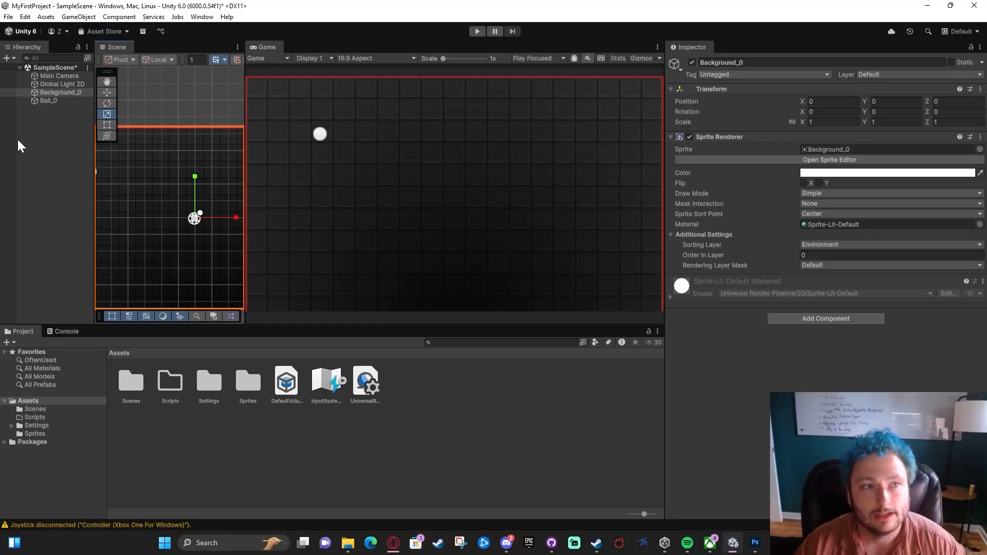
# Step: Try resizing Background_0 from its upper-left corner with the Rect tool and undo the resize
pyautogui.click(111, 127)
pyautogui.moveTo(186, 184); pyautogui.dragTo(207, 184, button='middle')
pyautogui.scroll(-1, 167, 165)
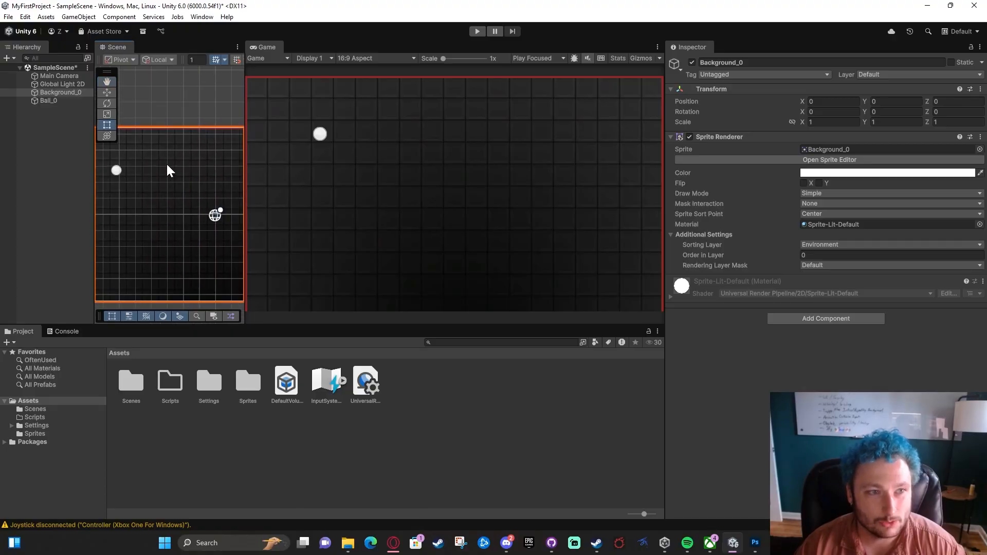
pyautogui.scroll(-5, 167, 165)
pyautogui.moveTo(132, 136); pyautogui.dragTo(149, 171, button='middle')
pyautogui.moveTo(111, 176); pyautogui.dragTo(214, 238)
pyautogui.hotkey('ctrl', 'z')
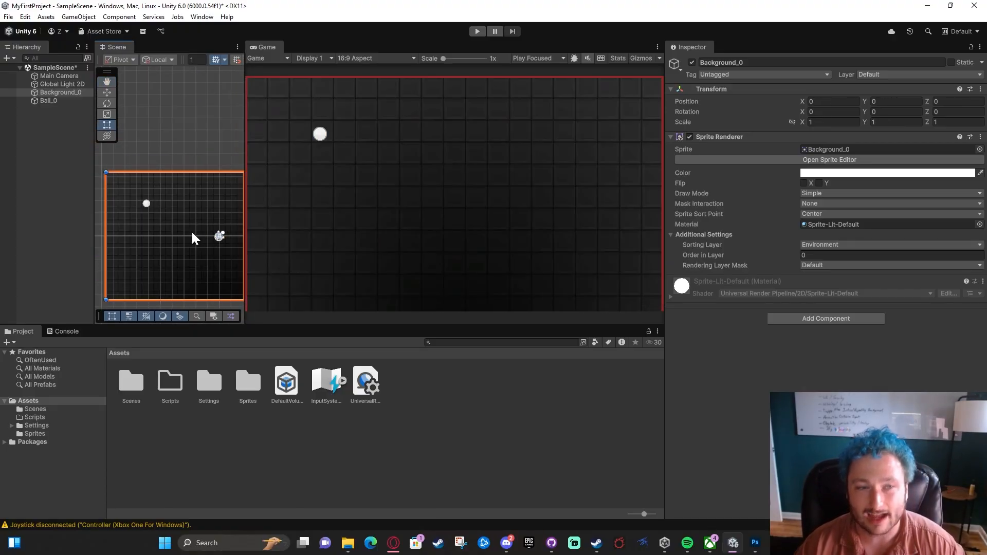
# Step: Try moving Ball_0 with the Move tool to about X -1.12, Y -0.21 and undo the move
pyautogui.click(145, 203)
pyautogui.press('w')
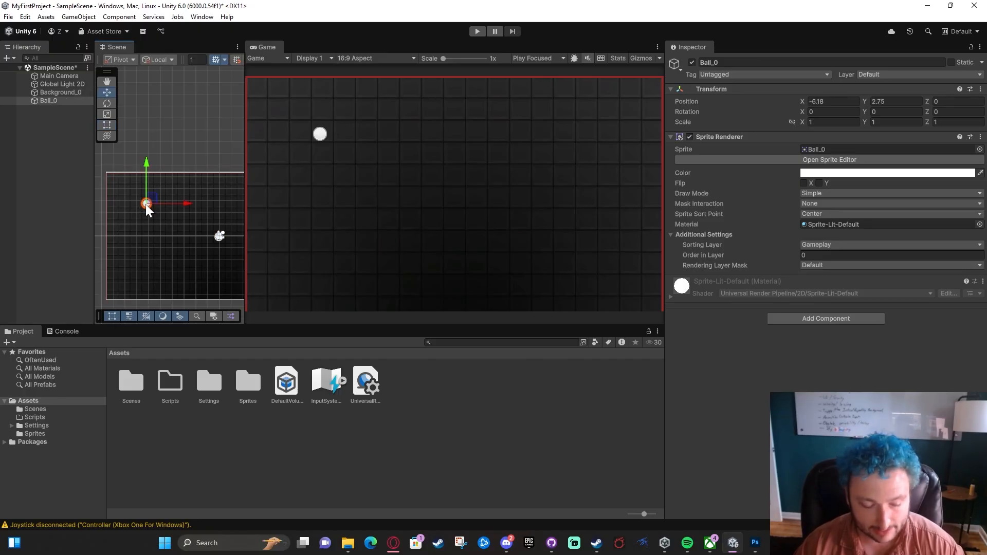
pyautogui.moveTo(151, 205); pyautogui.dragTo(207, 235)
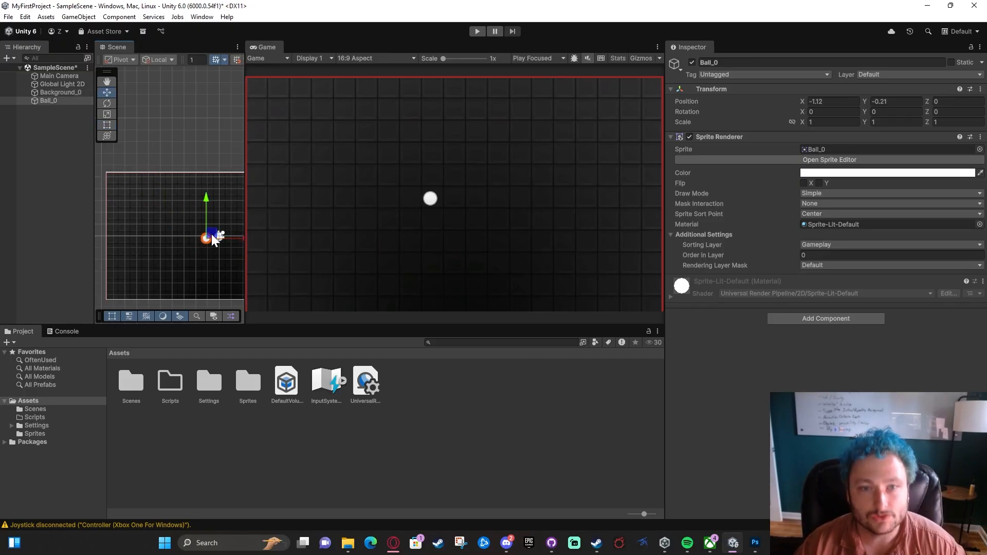
pyautogui.hotkey('ctrl', 'z')
# Step: Move Ball_0 to about X -4.44, Y -0.39 with the combined Transform tool, undo a trial rotation and return to the Move tool
pyautogui.click(107, 125)
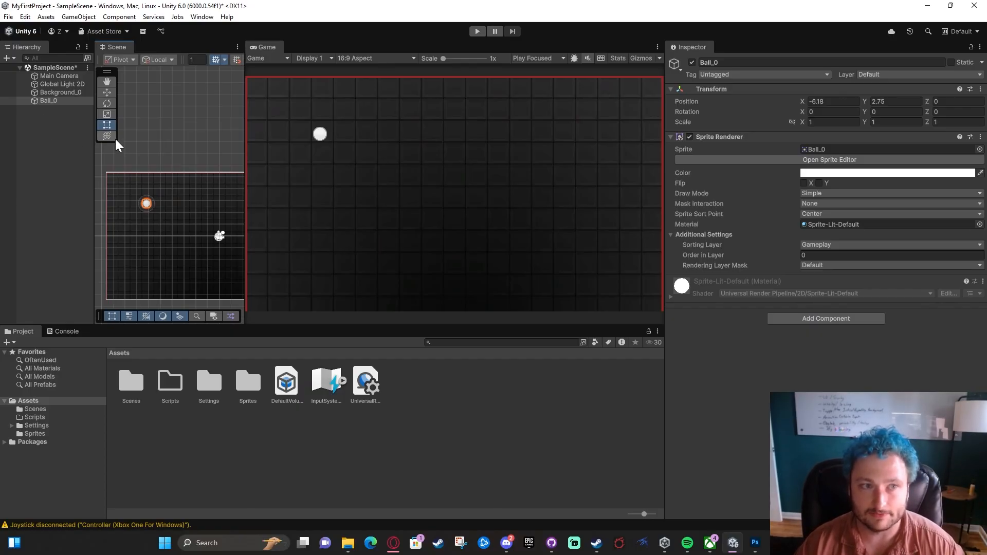
pyautogui.click(108, 139)
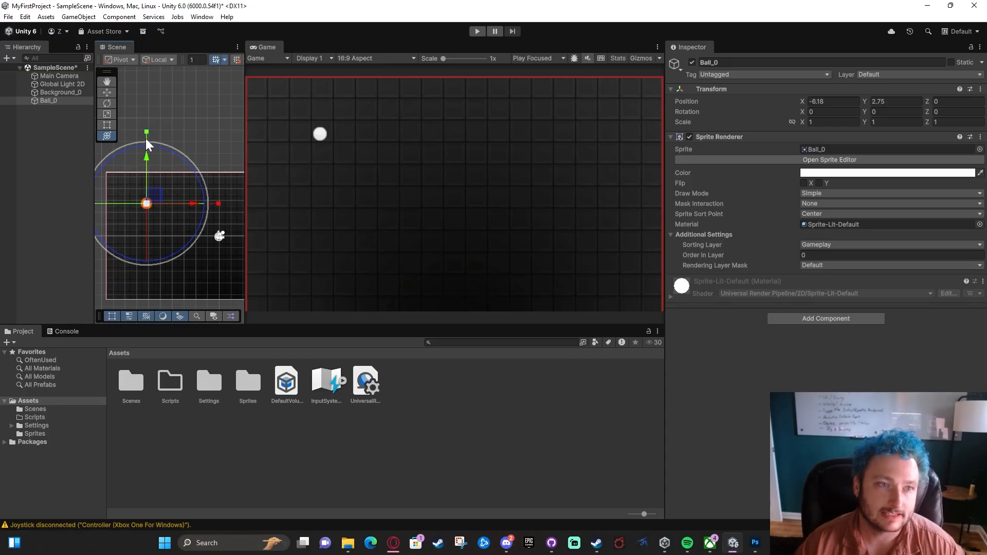
pyautogui.moveTo(157, 193); pyautogui.dragTo(178, 231)
pyautogui.moveTo(189, 184); pyautogui.dragTo(239, 150)
pyautogui.hotkey('ctrl', 'z')
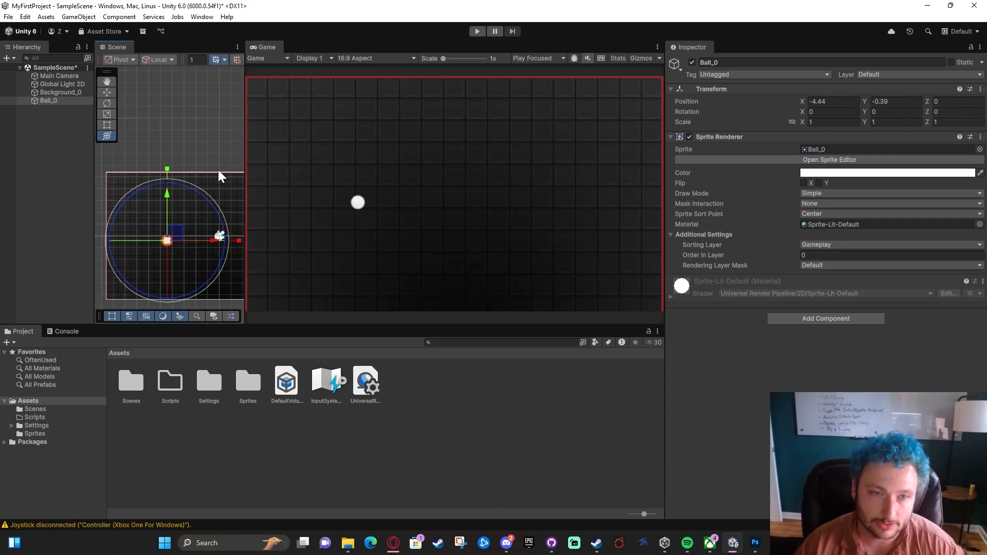
pyautogui.click(109, 94)
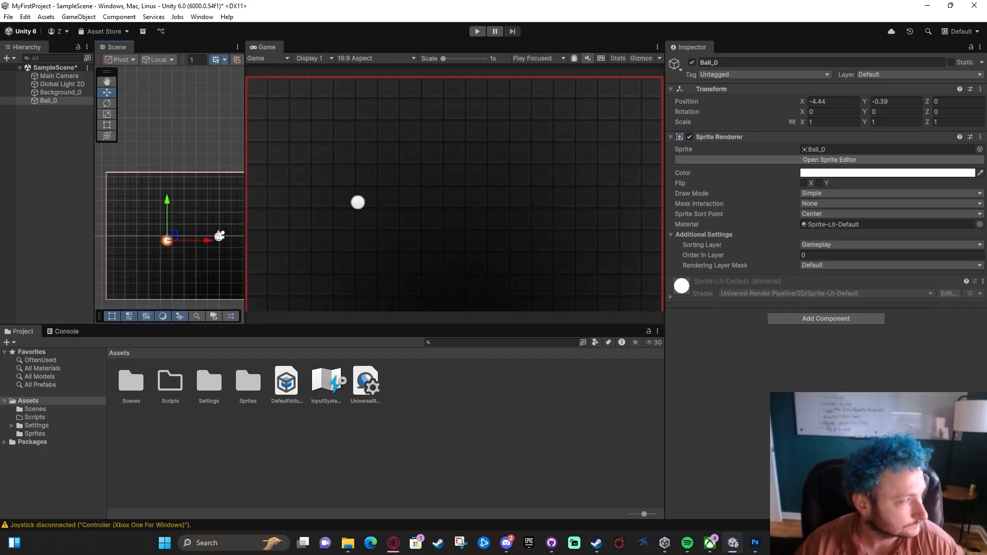
# Step: Resize the Scene and Game views to roughly equal widths, and run the scene briefly in Play mode before stopping it
pyautogui.hotkey('alt', 'Tab')
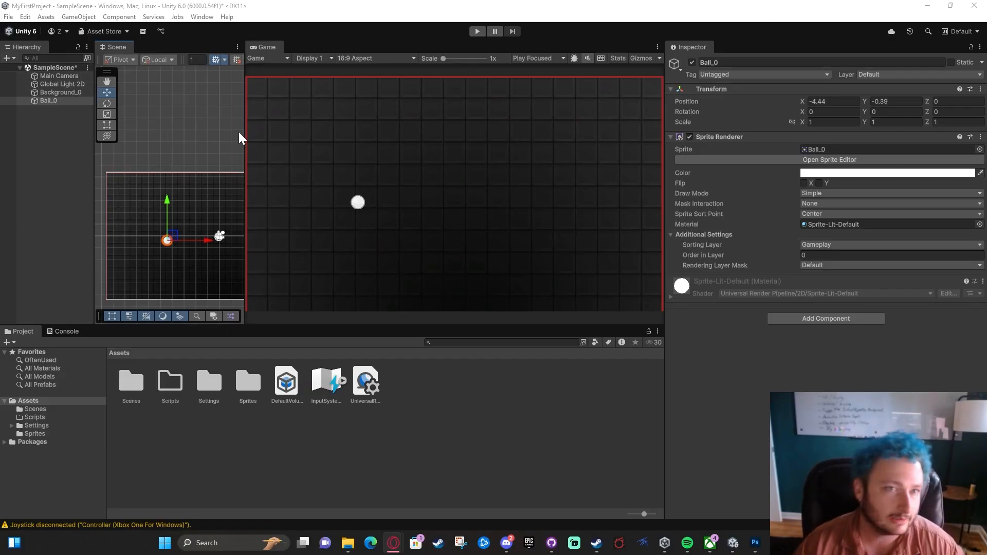
pyautogui.moveTo(245, 123); pyautogui.dragTo(403, 116)
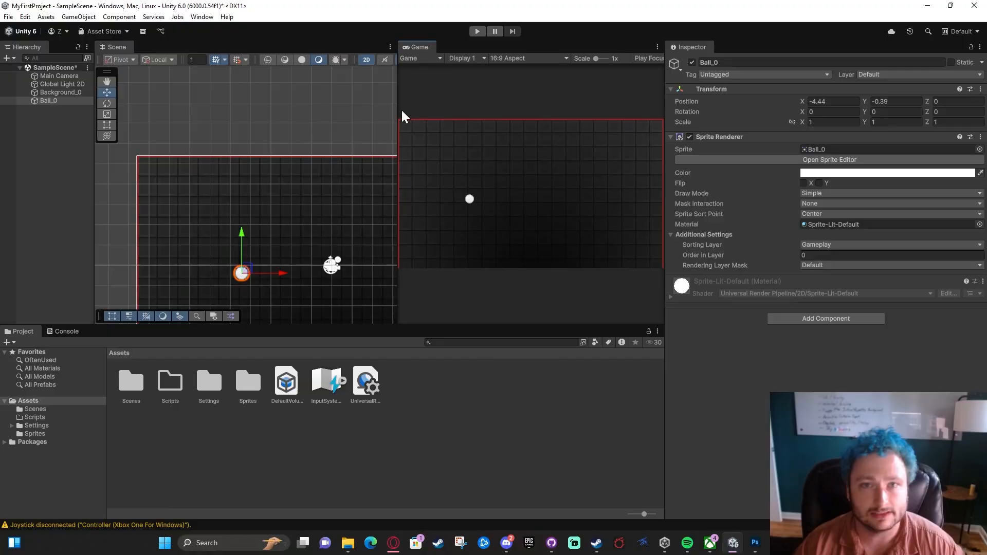
pyautogui.click(478, 32)
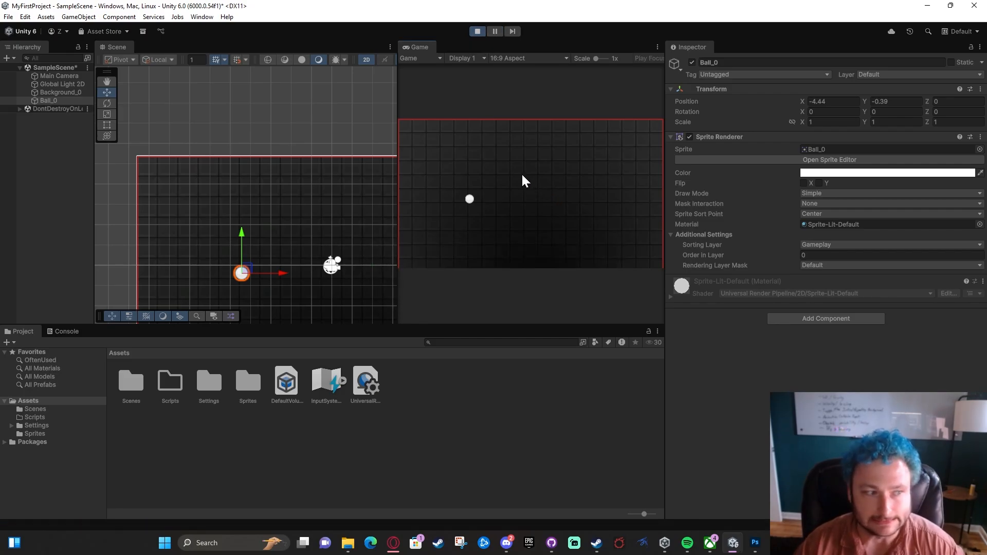
pyautogui.click(477, 32)
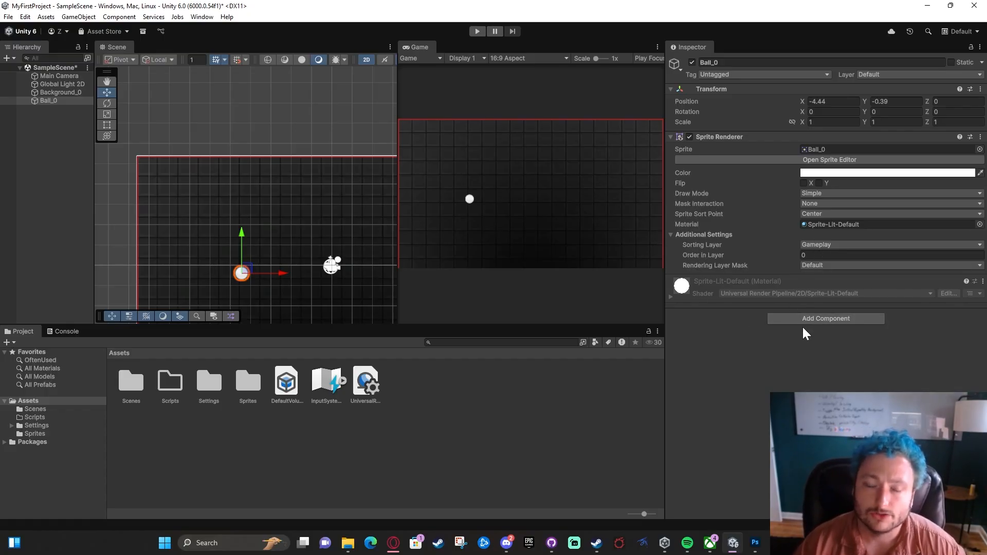
# Step: Add a Rigidbody 2D component to Ball_0 and test it by running the scene in Play mode and stopping it
pyautogui.click(49, 100)
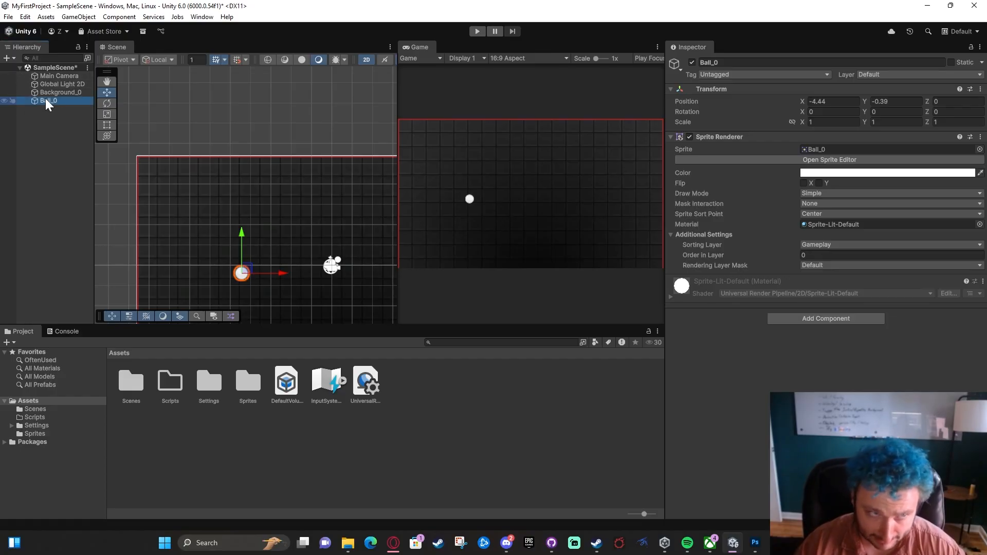
pyautogui.click(804, 318)
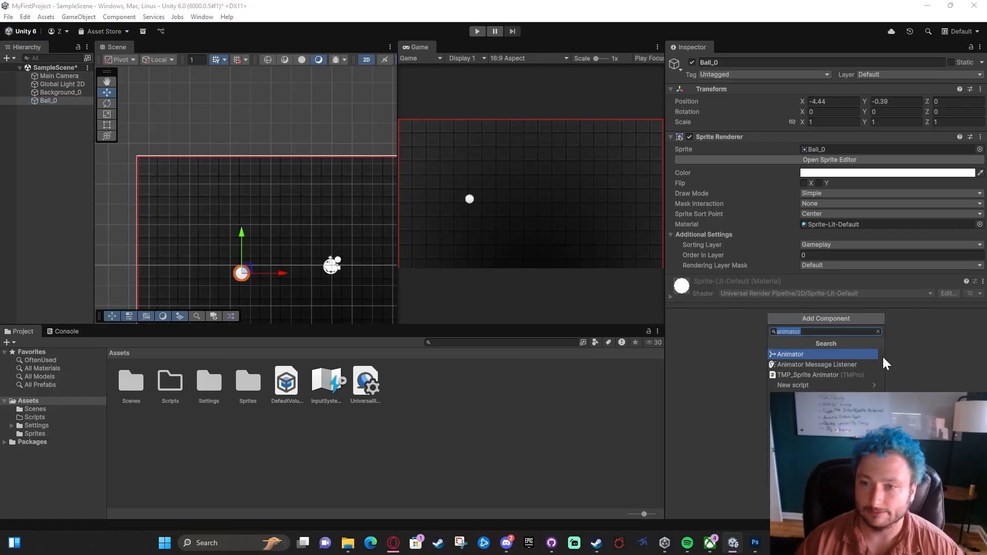
pyautogui.click(878, 331)
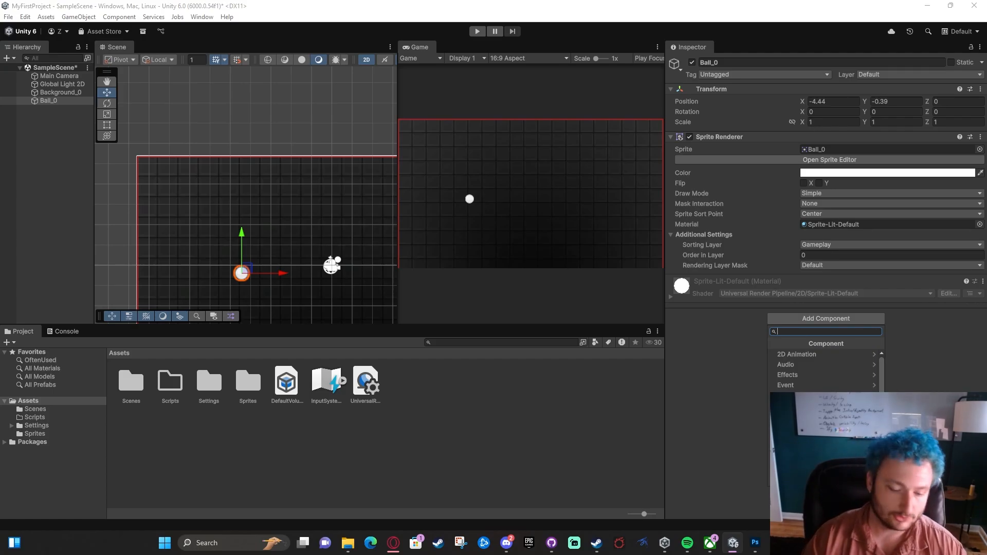
pyautogui.write('rigid')
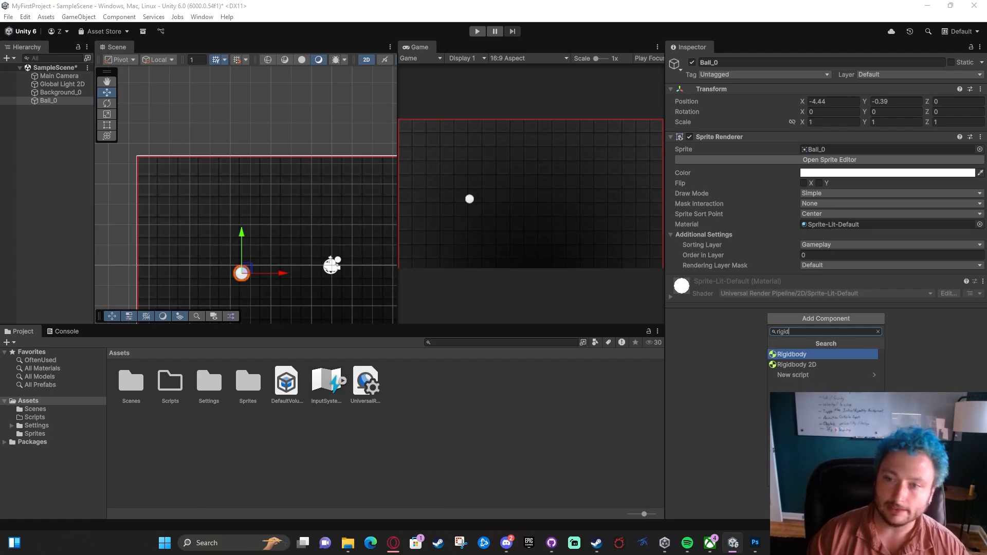
pyautogui.press('Down')
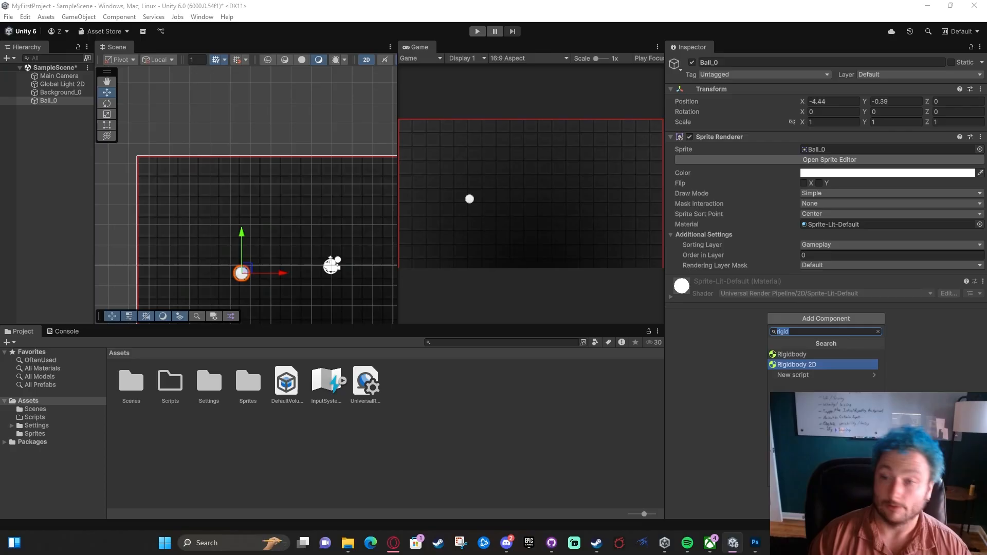
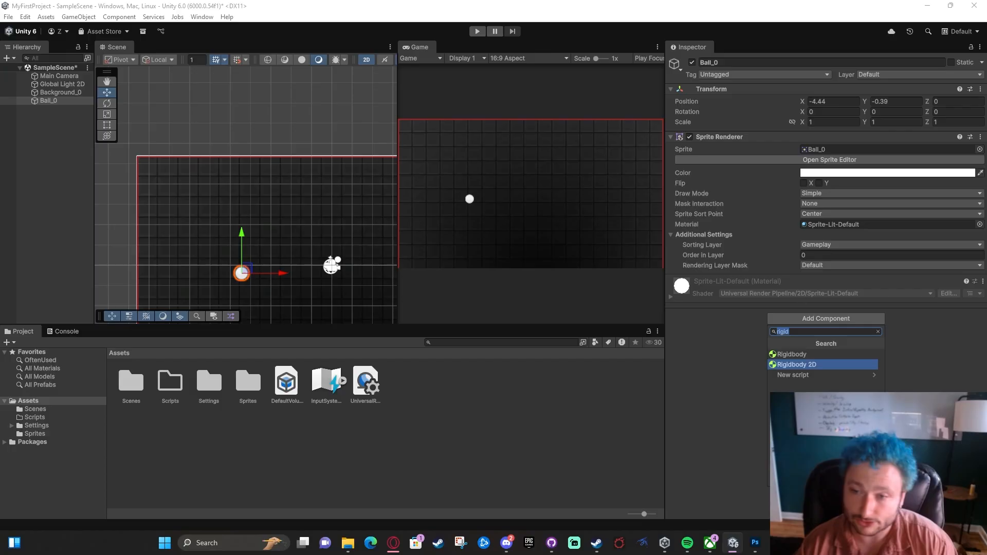
pyautogui.press('Return')
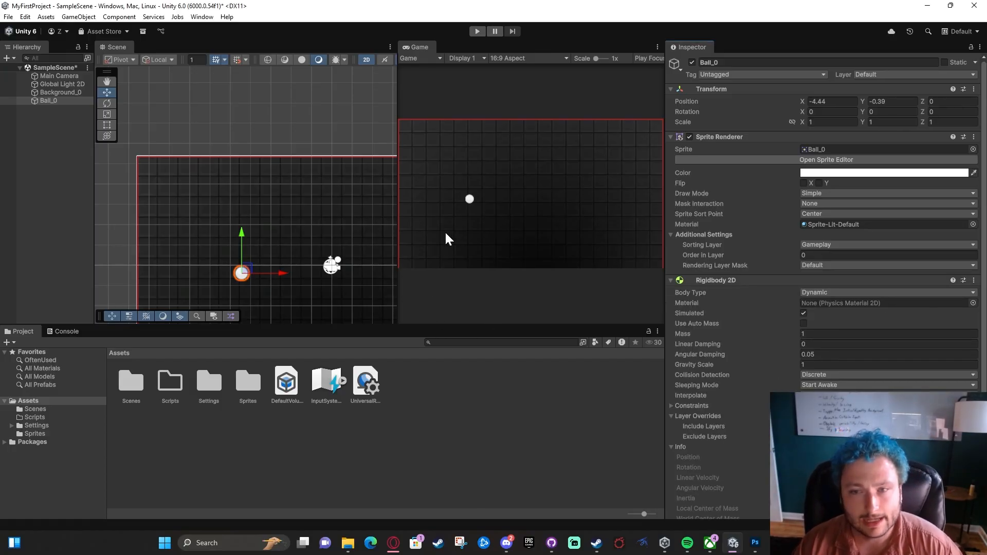
pyautogui.click(478, 31)
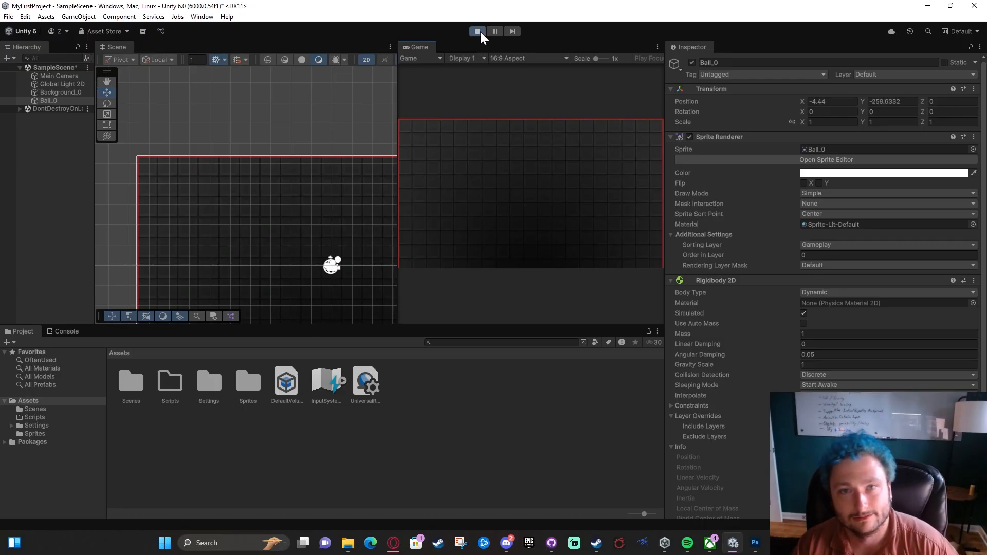
pyautogui.click(478, 31)
# Step: Remove the Rigidbody 2D component from Ball_0
pyautogui.scroll(-6, 299, 280)
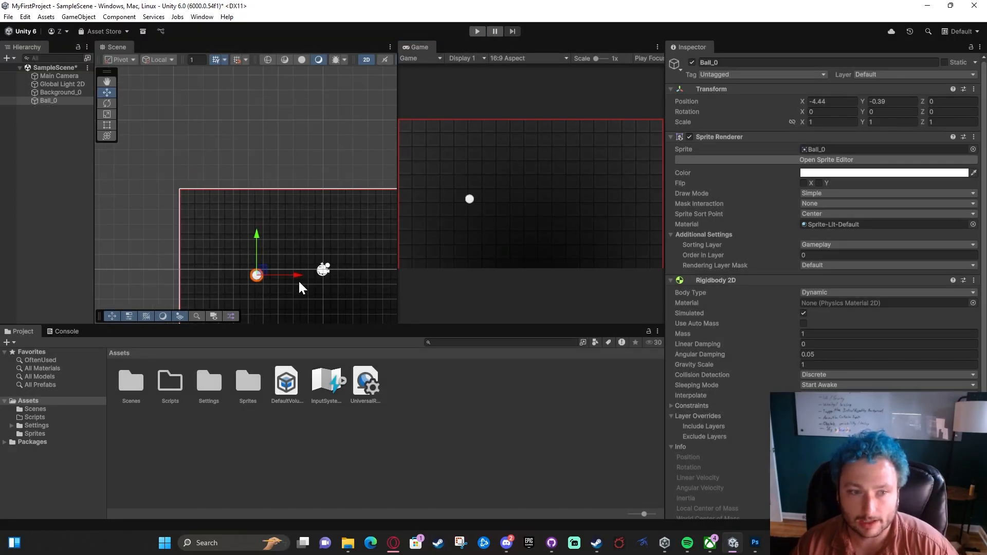
pyautogui.moveTo(299, 280); pyautogui.dragTo(278, 237, button='middle')
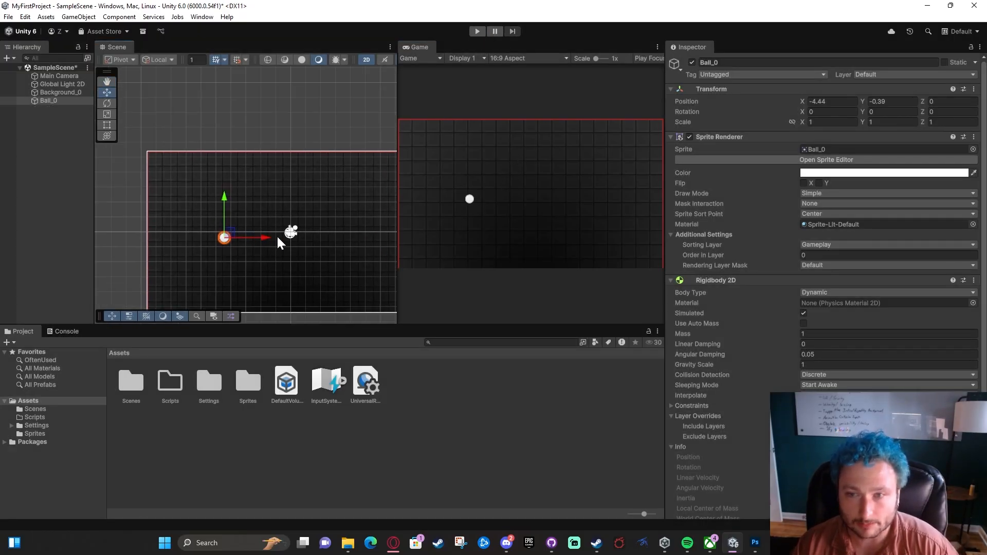
pyautogui.rightClick(718, 285)
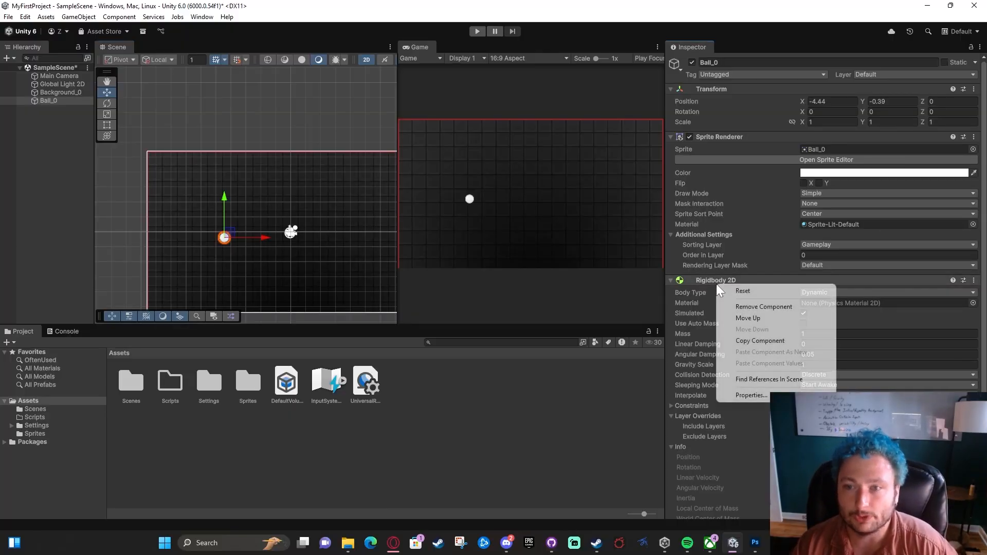
pyautogui.click(776, 306)
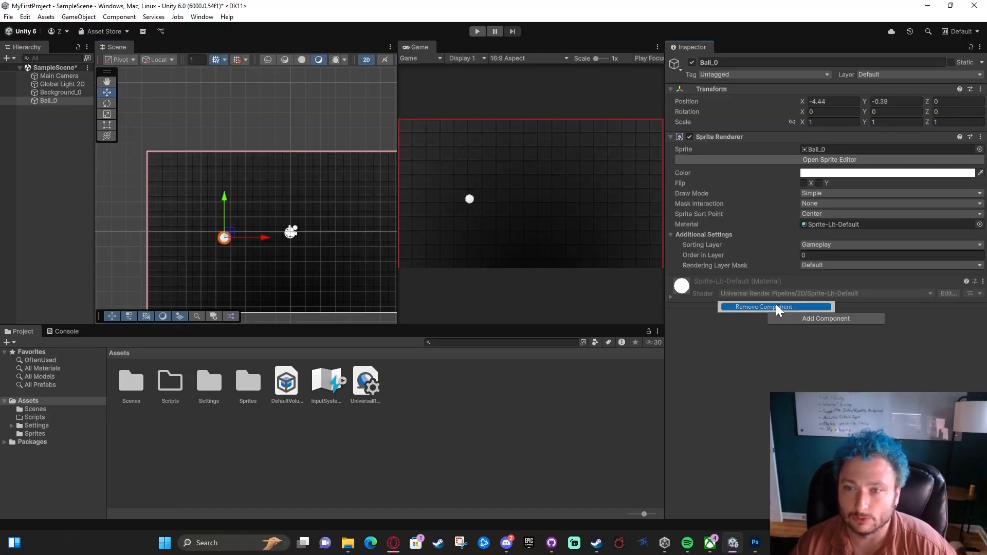
# Step: Run the scene in Play mode, move Ball_0 to about X -0.11, Y -0.08 while it runs, and stop it
pyautogui.click(473, 30)
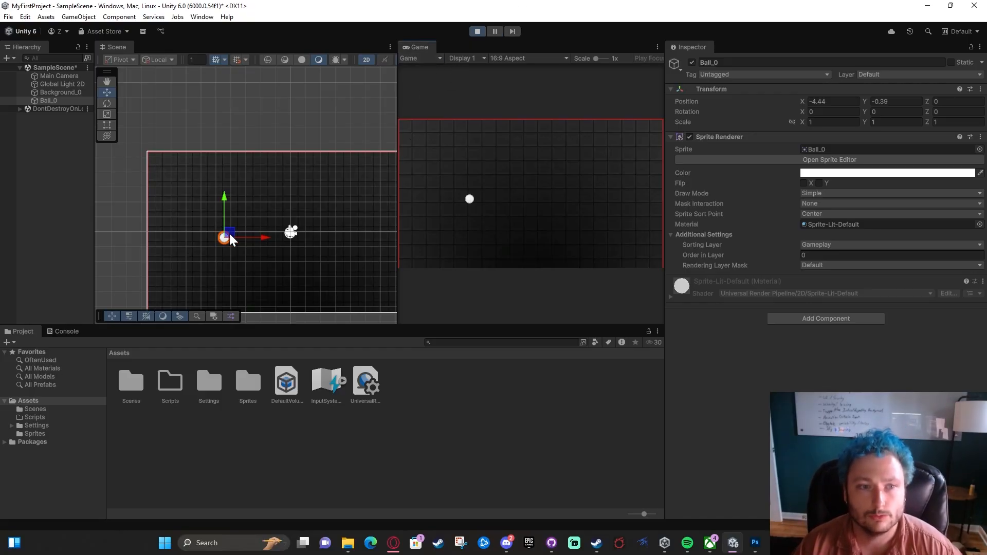
pyautogui.moveTo(229, 233); pyautogui.dragTo(294, 229)
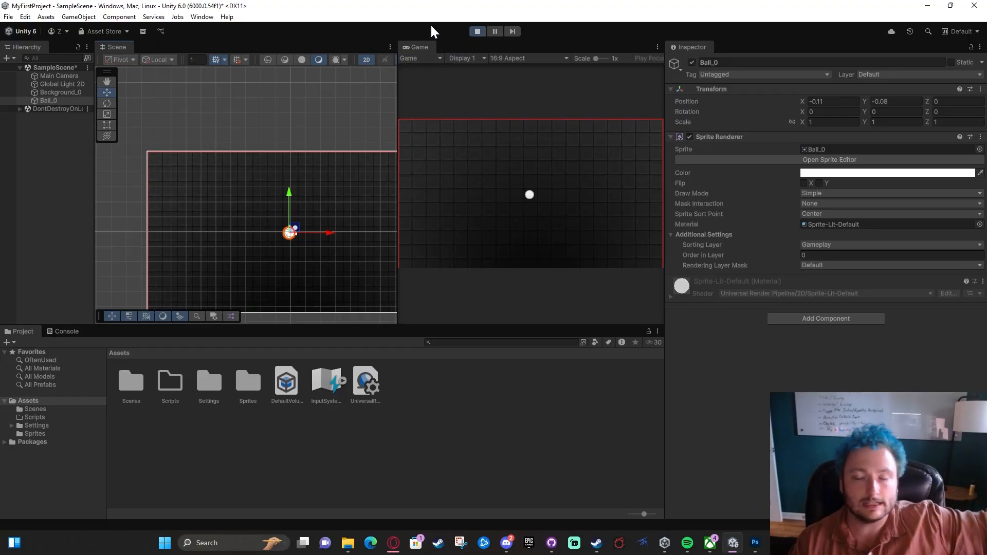
pyautogui.click(478, 31)
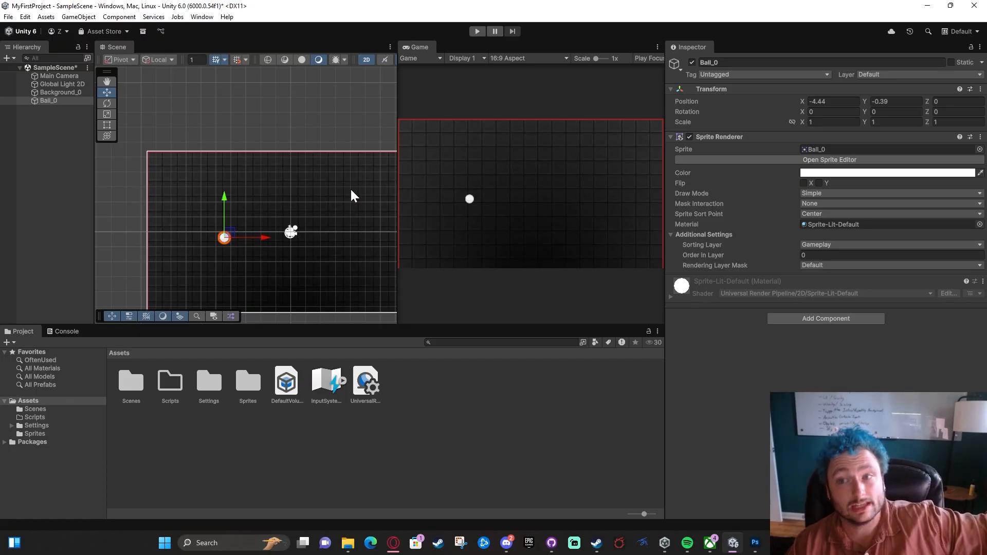
# Step: Move Ball_0 to about X -0.07, Y -0.05 in the scene and add a Rigidbody 2D component to it
pyautogui.moveTo(232, 232); pyautogui.dragTo(293, 228)
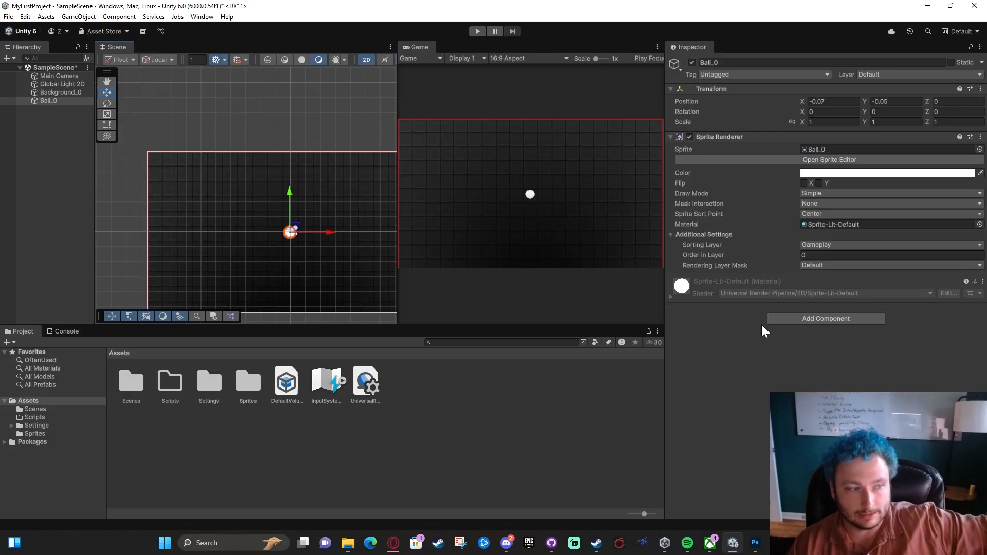
pyautogui.click(787, 318)
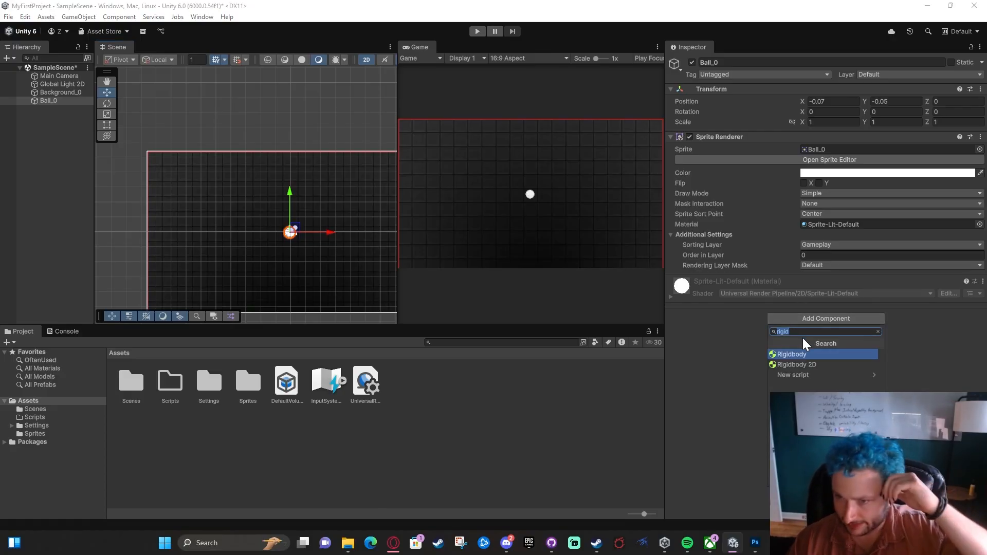
pyautogui.click(809, 363)
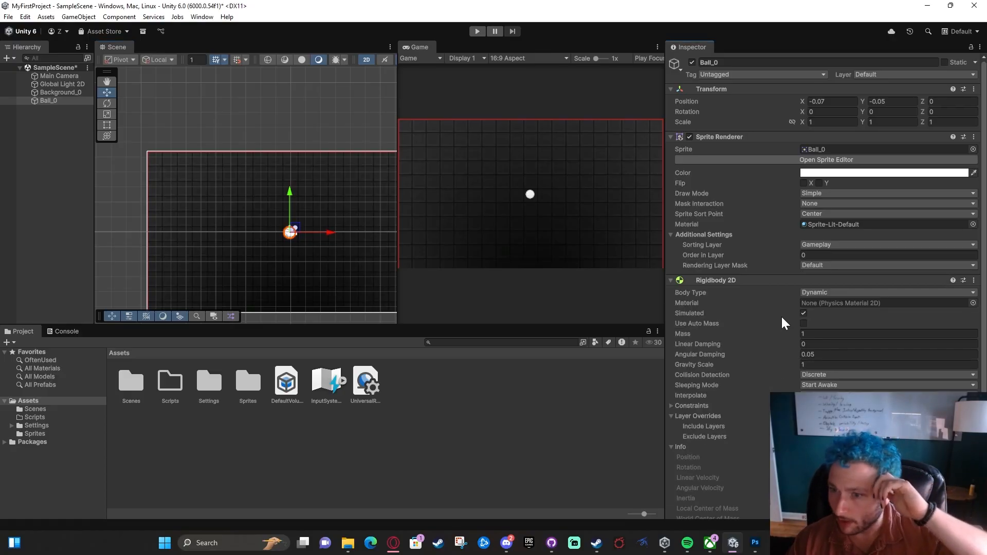
# Step: Collapse Ball_0's Rigidbody 2D settings and add a Circle Collider 2D component to the ball
pyautogui.click(41, 165)
pyautogui.scroll(-2, 202, 217)
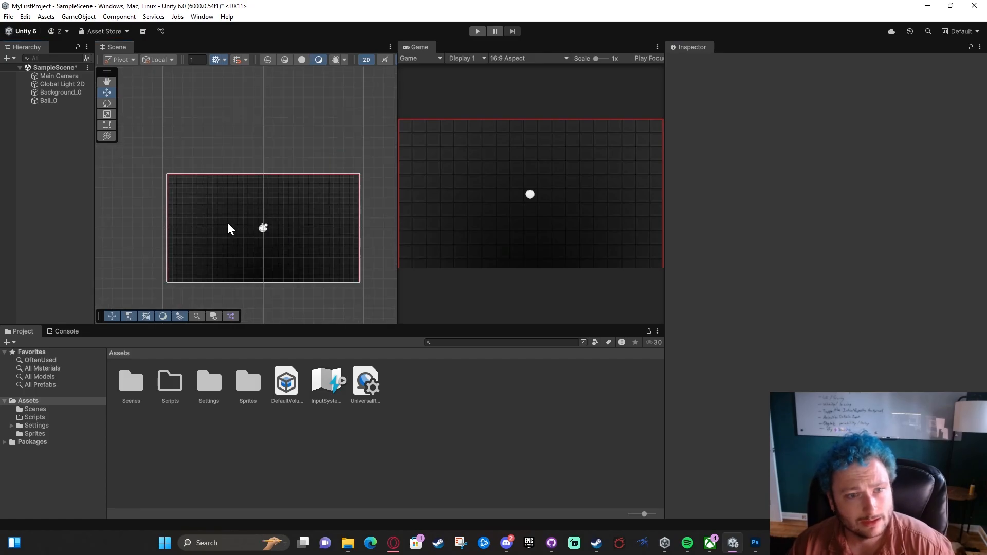
pyautogui.moveTo(227, 222); pyautogui.dragTo(211, 193, button='middle')
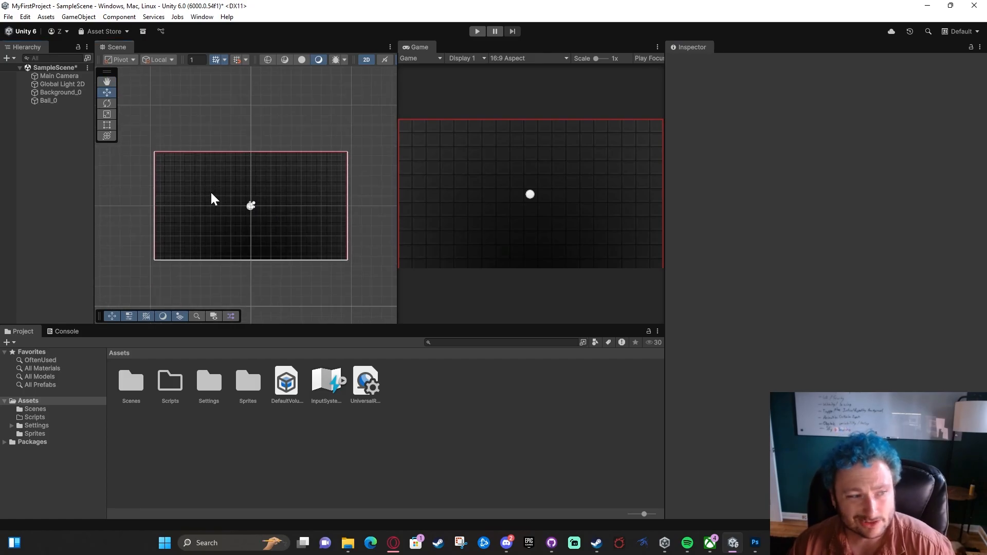
pyautogui.click(64, 101)
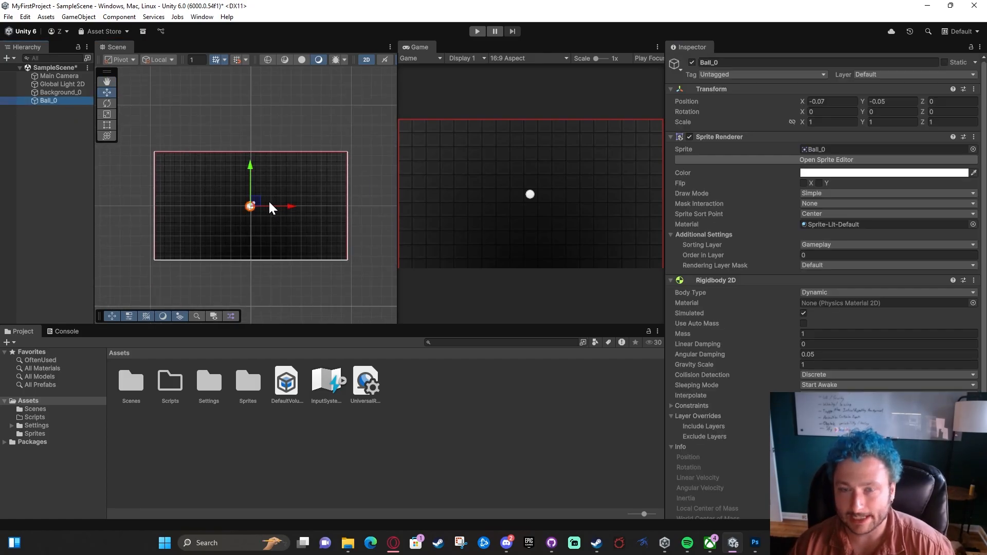
pyautogui.click(740, 282)
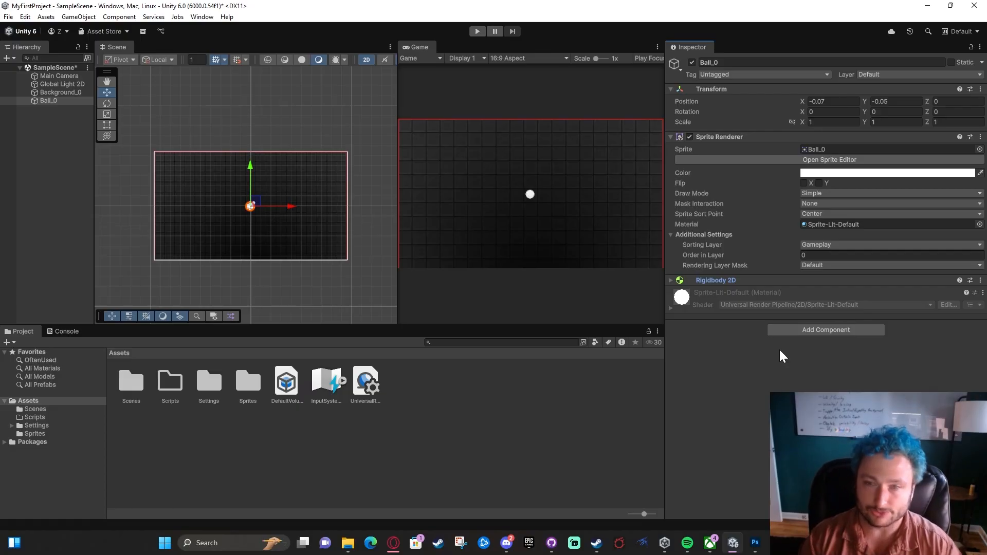
pyautogui.click(787, 333)
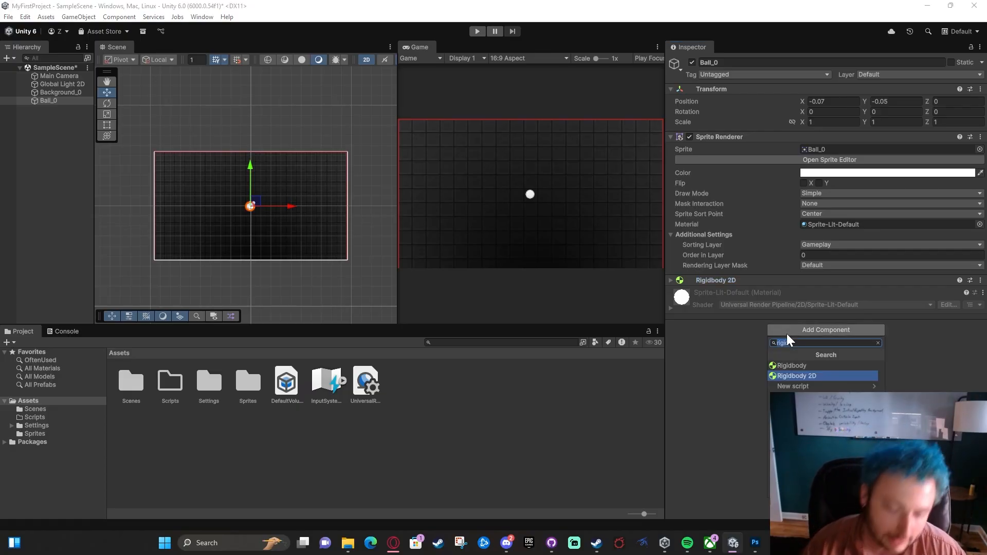
pyautogui.write('circ')
pyautogui.press('Up')
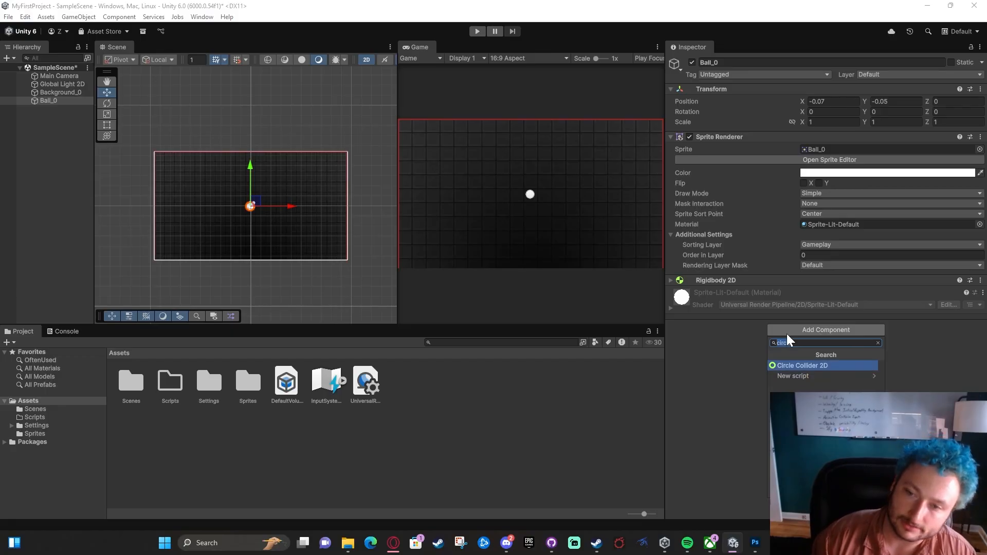
pyautogui.press('Return')
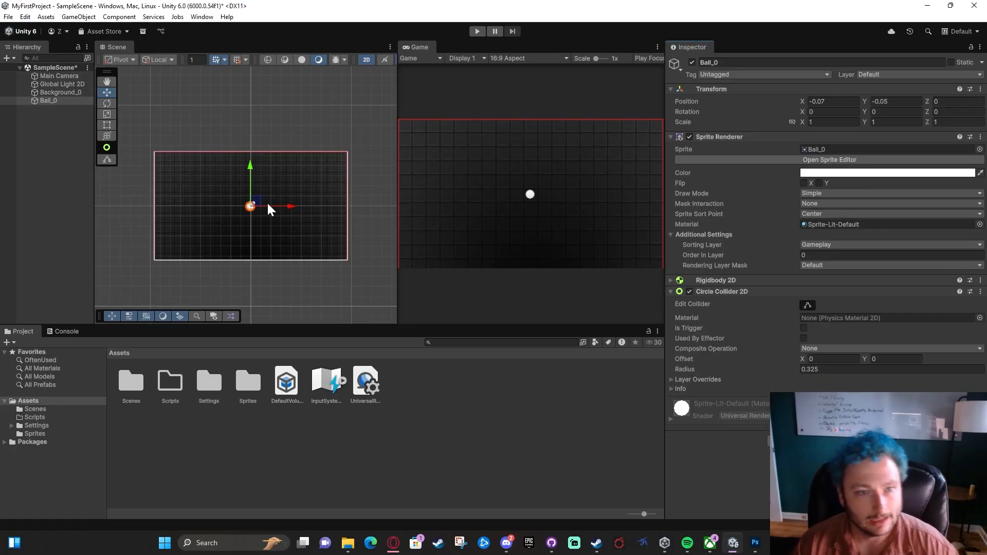
# Step: Edit Ball_0's circle collider in the scene, stretching it on both sides to a radius of about 0.67 and an X offset of about -0.03
pyautogui.scroll(10, 254, 175)
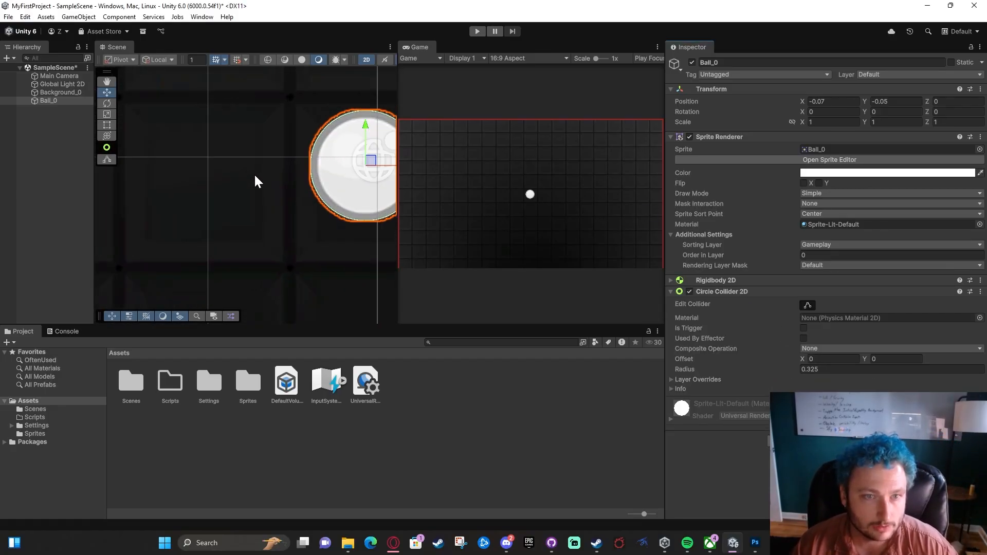
pyautogui.moveTo(254, 174); pyautogui.dragTo(214, 186, button='middle')
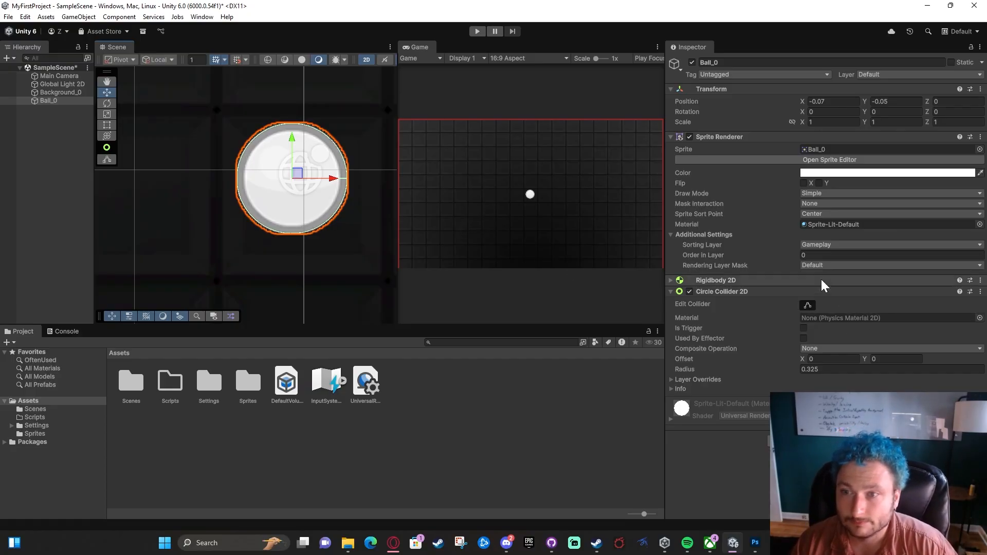
pyautogui.click(807, 305)
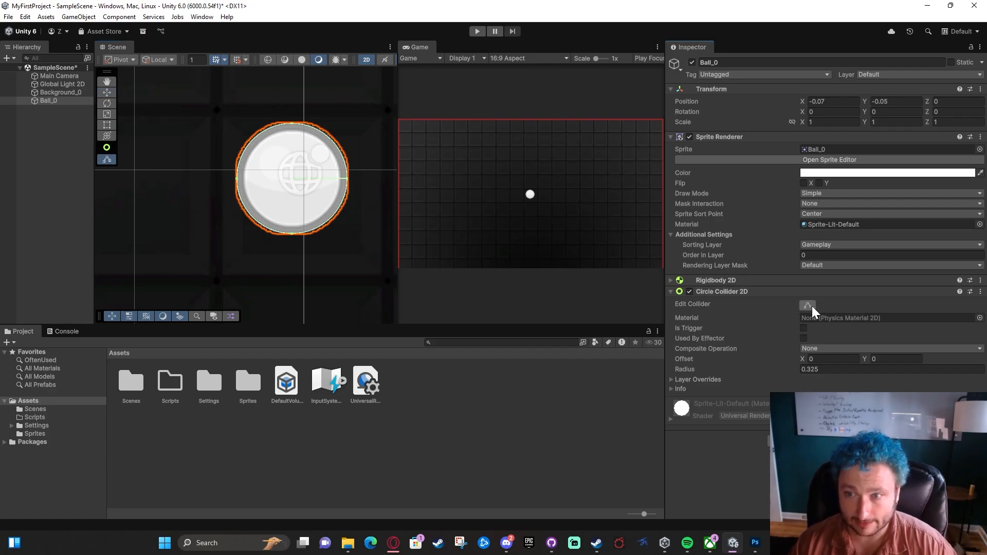
pyautogui.scroll(2, 344, 180)
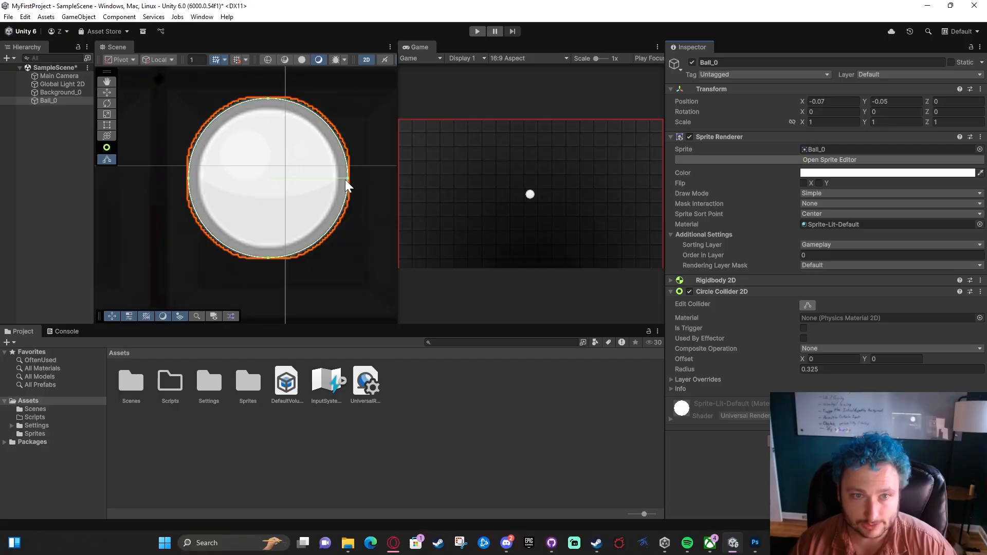
pyautogui.scroll(3, 345, 180)
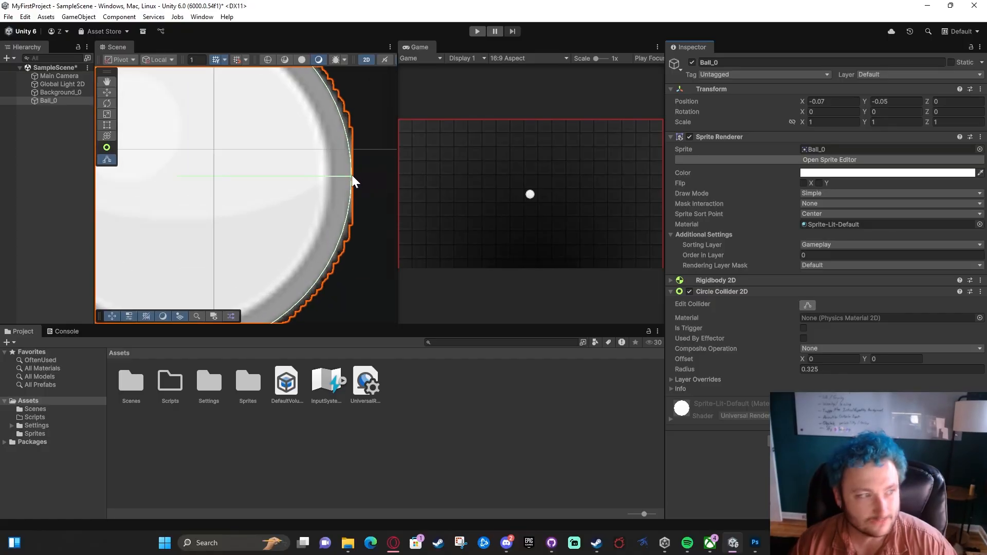
pyautogui.scroll(-5, 354, 184)
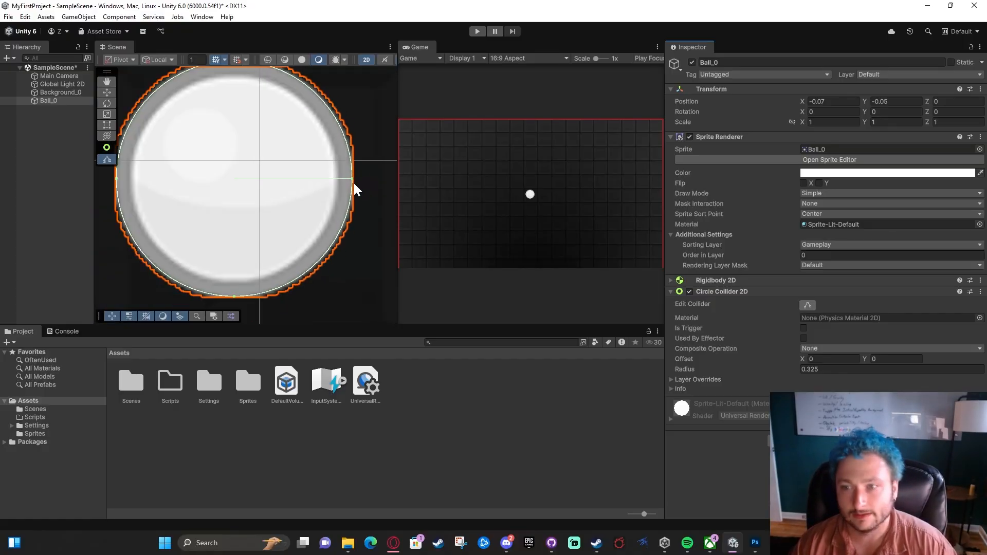
pyautogui.moveTo(353, 179); pyautogui.dragTo(428, 176)
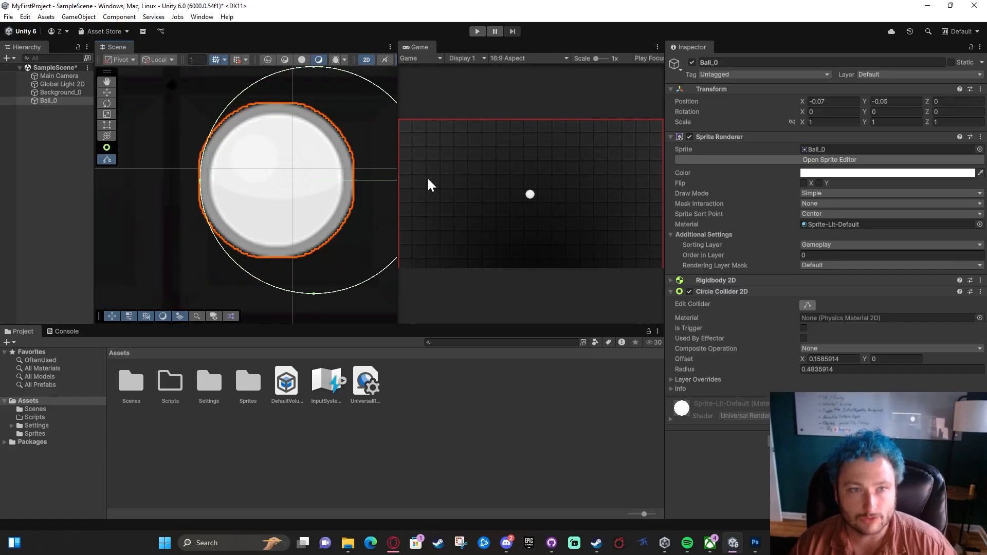
pyautogui.moveTo(197, 181); pyautogui.dragTo(110, 189)
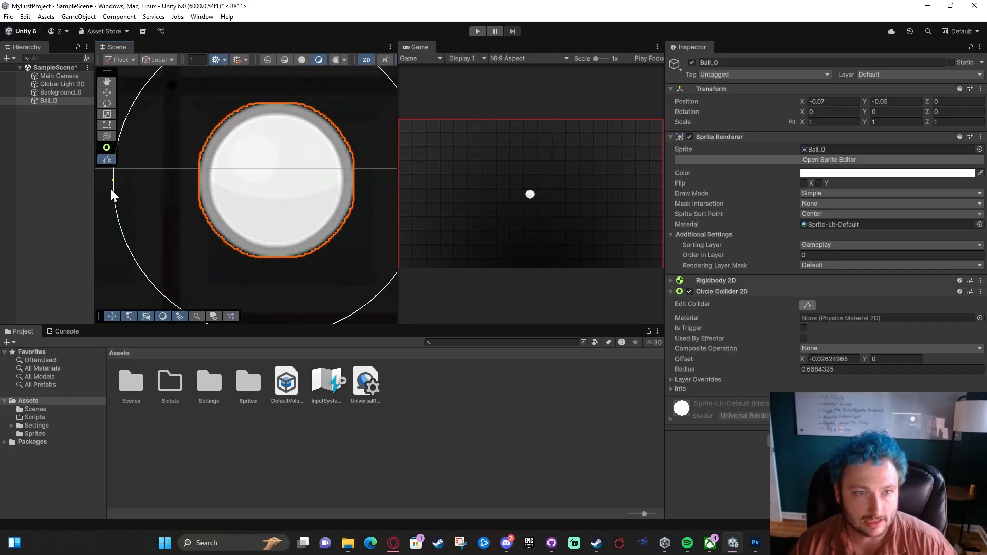
# Step: Increase the radius of Ball_0's circle collider to 0.83
pyautogui.scroll(-4, 206, 182)
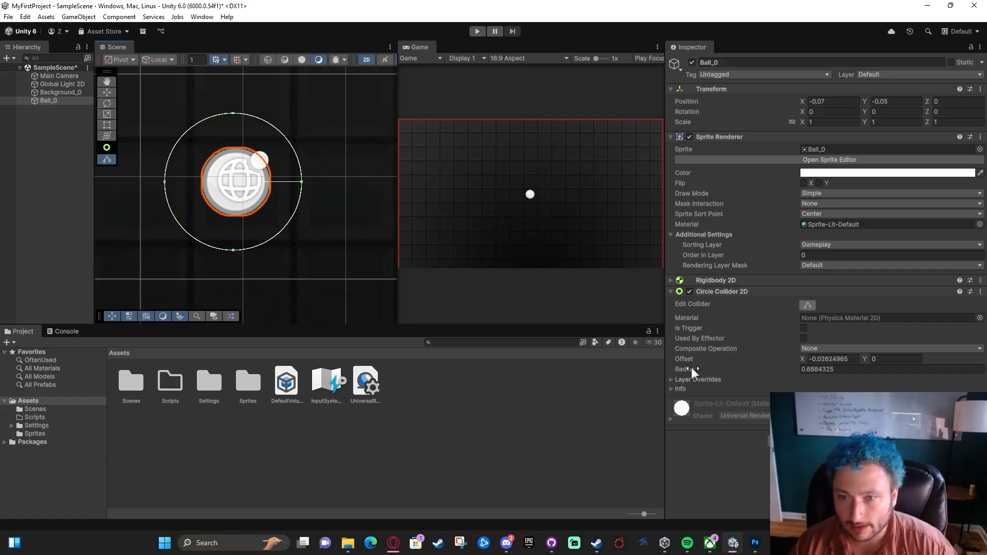
pyautogui.moveTo(680, 369)
pyautogui.mouseDown()
pyautogui.moveTo(705, 365)
pyautogui.moveTo(678, 363)
pyautogui.moveTo(692, 364)
pyautogui.mouseUp()
pyautogui.scroll(-2, 253, 257)
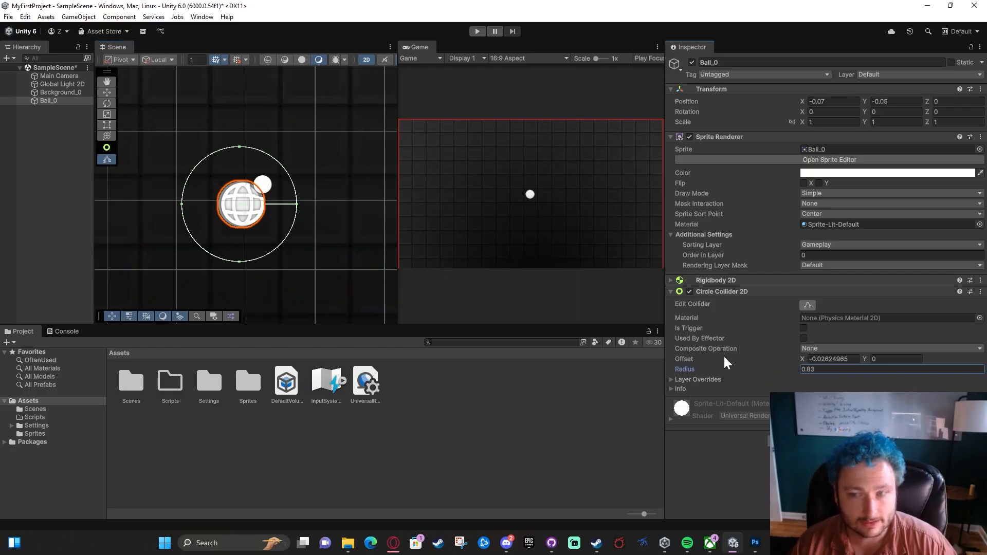
# Step: Shift Ball_0's circle collider sideways to an X offset of 1.35
pyautogui.moveTo(801, 357); pyautogui.dragTo(833, 360)
pyautogui.scroll(-2, 339, 222)
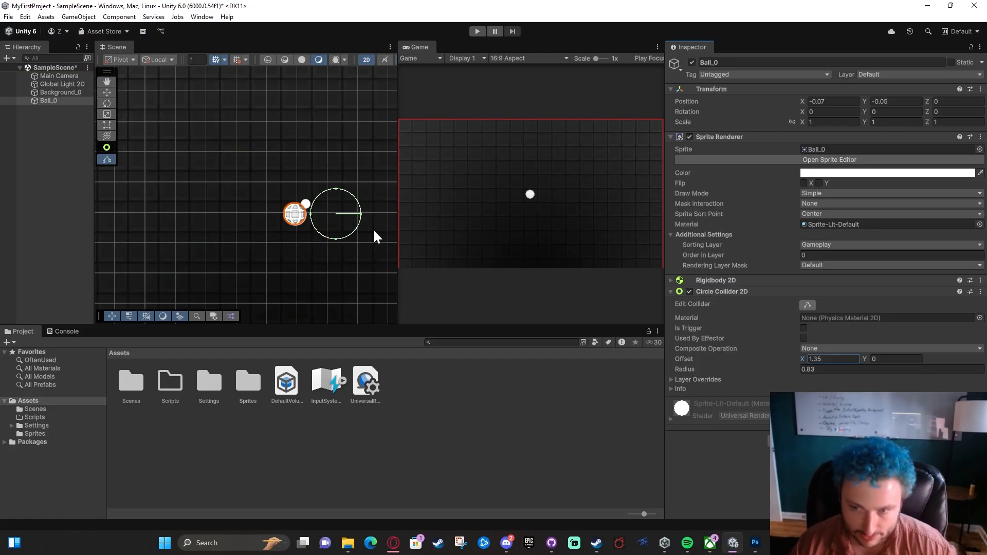
# Step: Undo all the offset and radius edits made to Ball_0's circle collider
pyautogui.hotkey('ctrl', 'z')
pyautogui.hotkey('ctrl', 'z')
pyautogui.hotkey('ctrl', 'z')
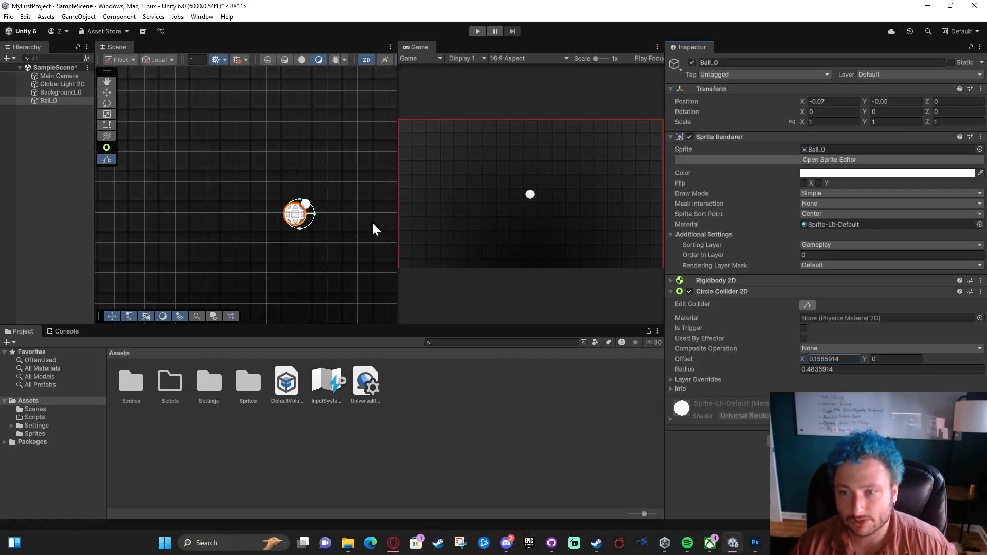
pyautogui.hotkey('ctrl', 'z')
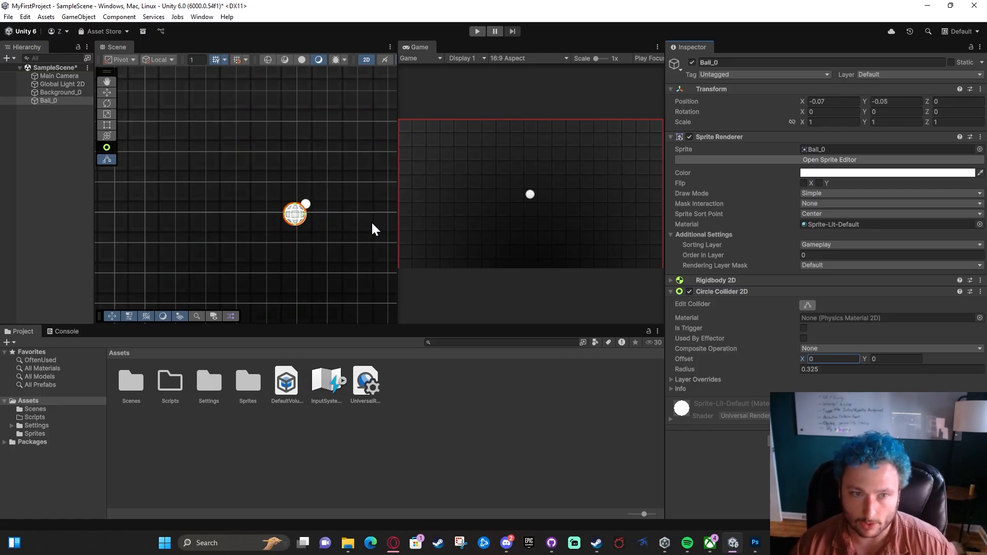
pyautogui.click(861, 350)
pyautogui.click(827, 360)
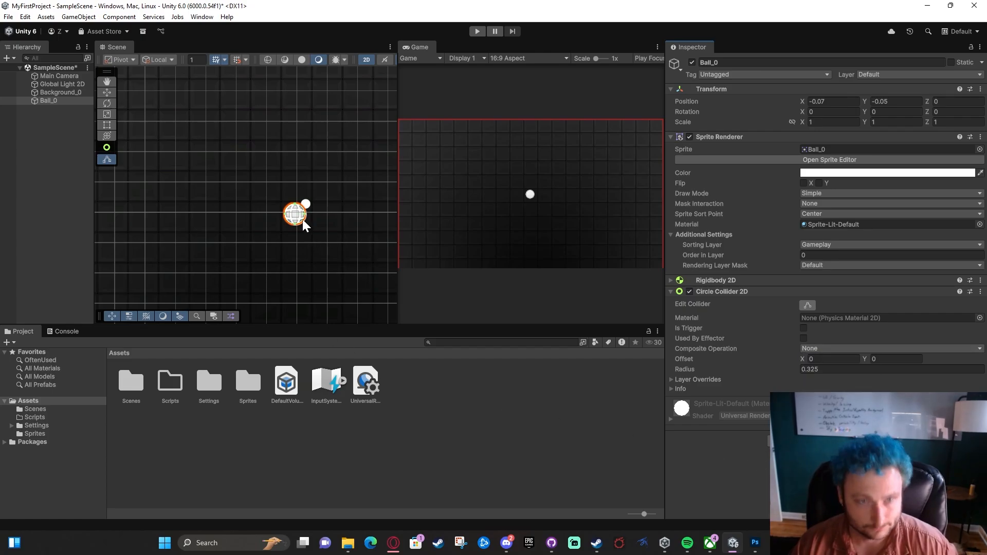
# Step: Run the scene in Play mode to check how Ball_0 falls, and stop the run
pyautogui.scroll(-2, 234, 235)
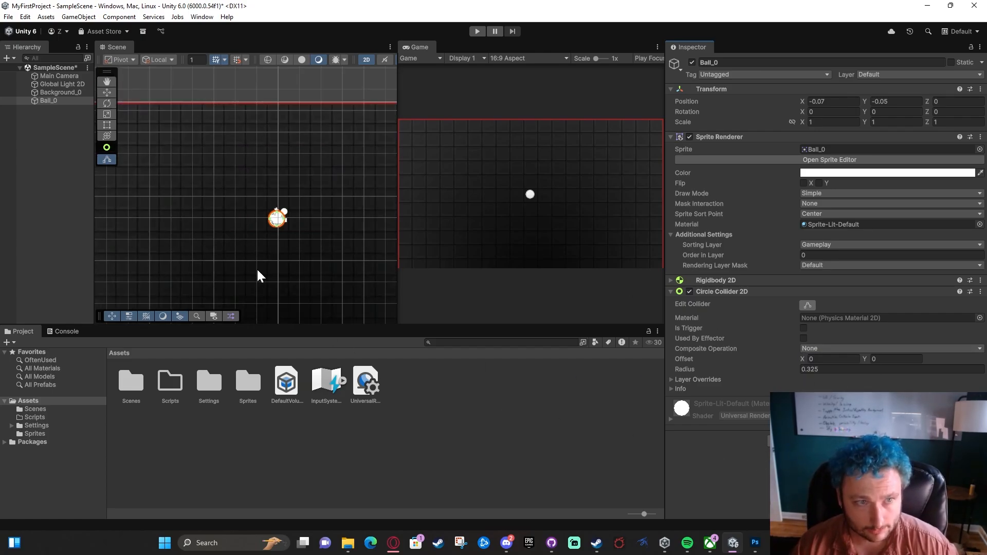
pyautogui.scroll(-1, 285, 250)
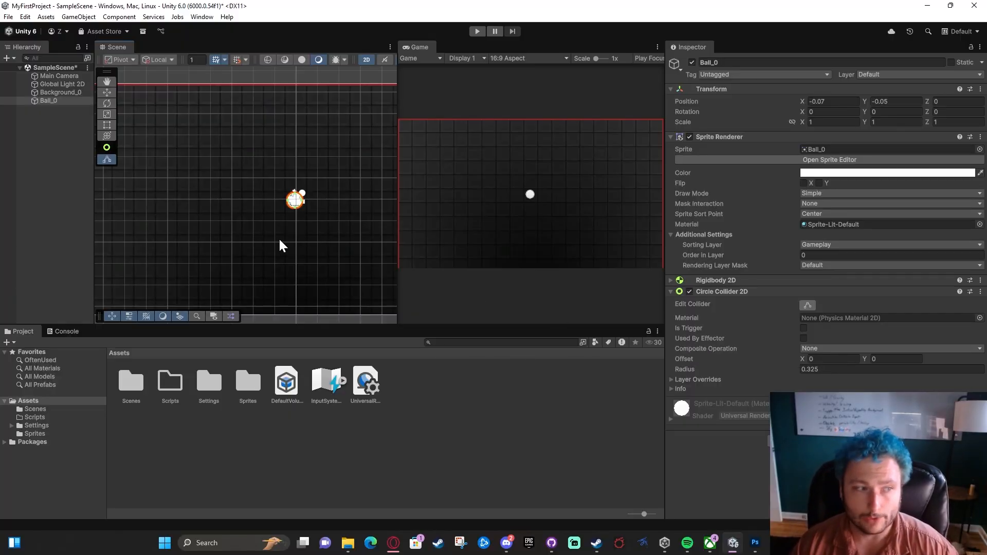
pyautogui.click(481, 31)
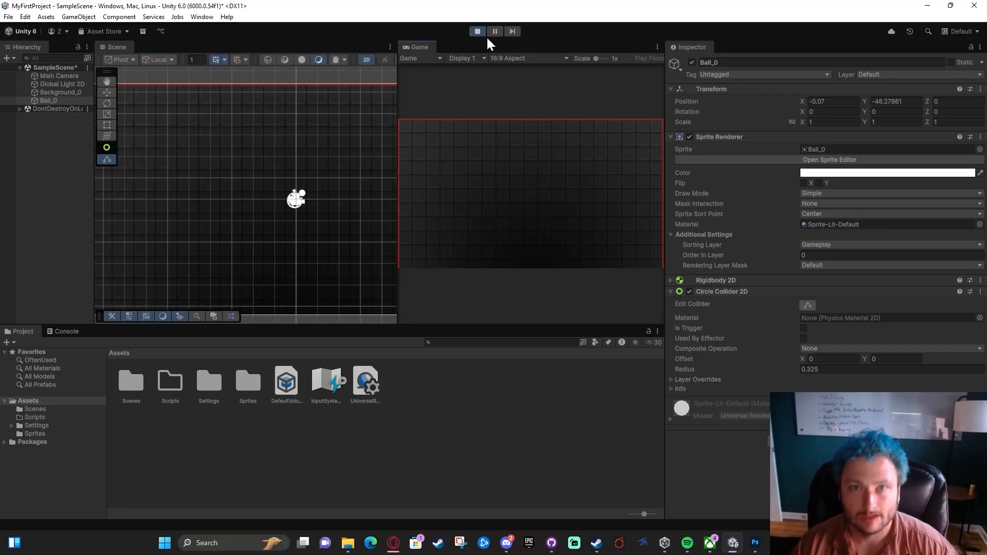
pyautogui.click(483, 32)
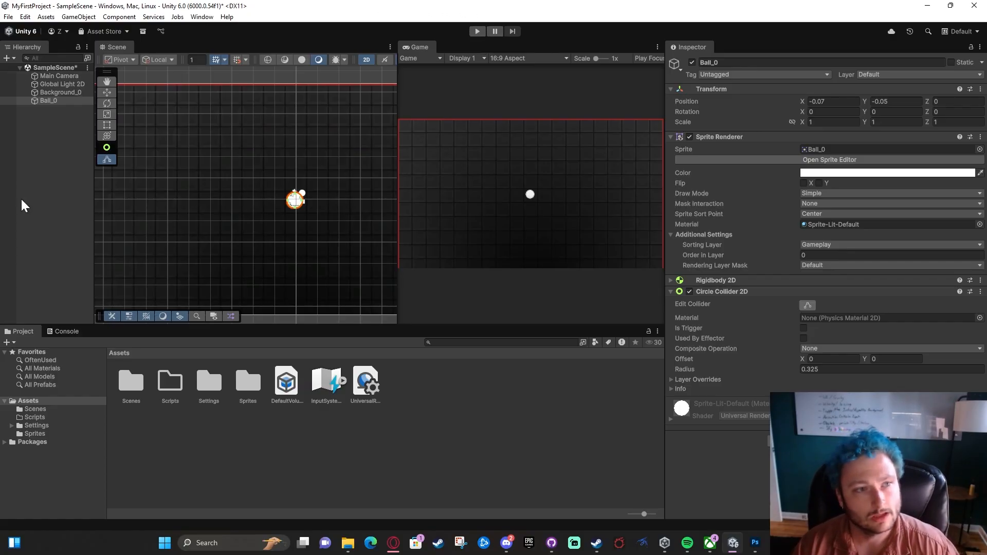
# Step: Select the Background_0 object in the scene and add a Box Collider 2D component to it
pyautogui.click(138, 195)
pyautogui.click(296, 220)
pyautogui.scroll(-5, 128, 205)
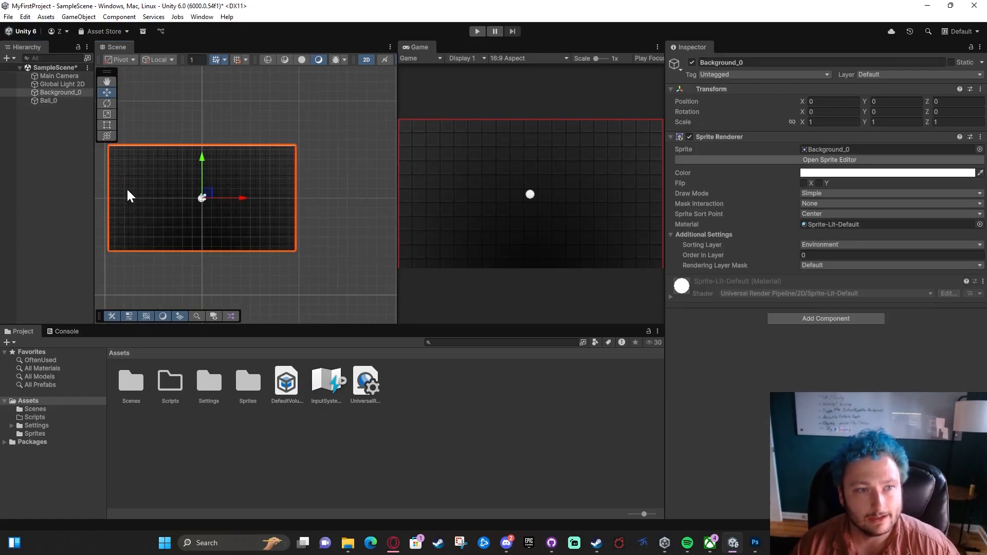
pyautogui.moveTo(128, 194); pyautogui.dragTo(181, 188, button='middle')
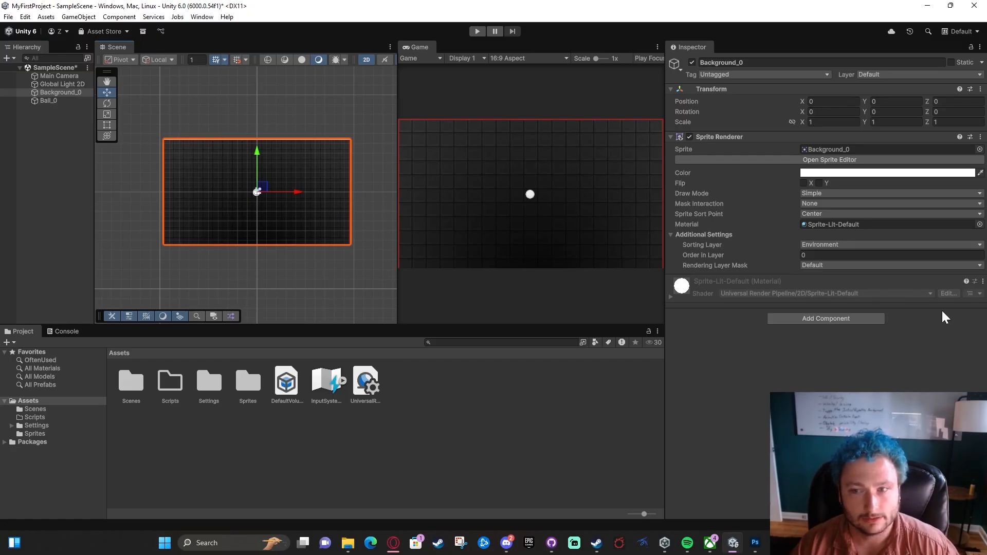
pyautogui.click(799, 323)
pyautogui.write('box')
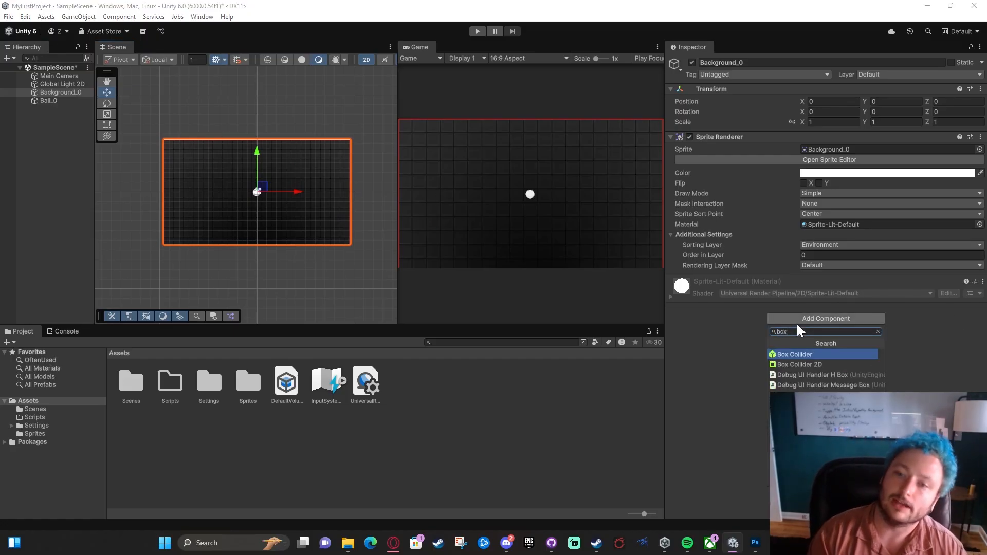
pyautogui.press('Down')
pyautogui.press('Return')
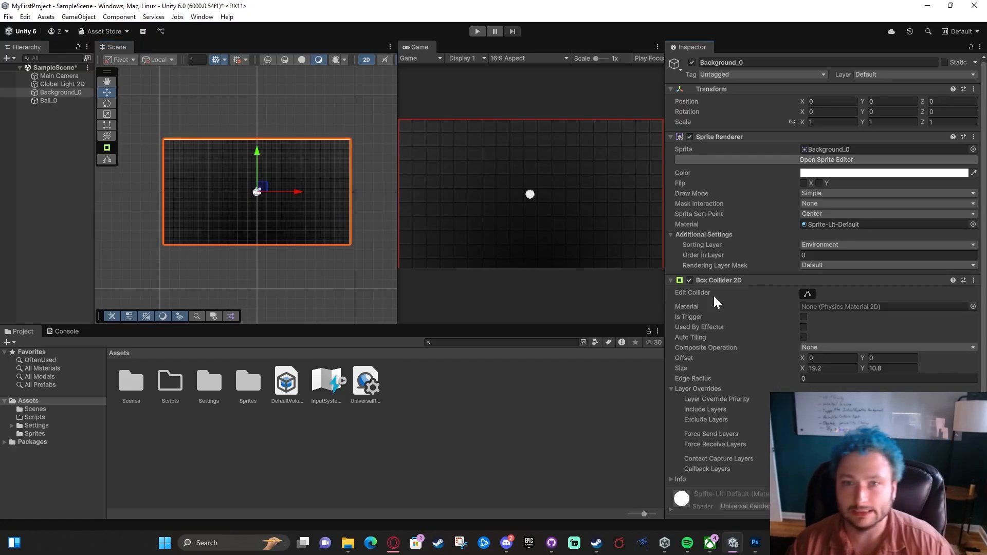
# Step: Test the ball against Background_0's box collider in Play mode, inspect the collider's outline in edit mode, and stop the run
pyautogui.click(477, 31)
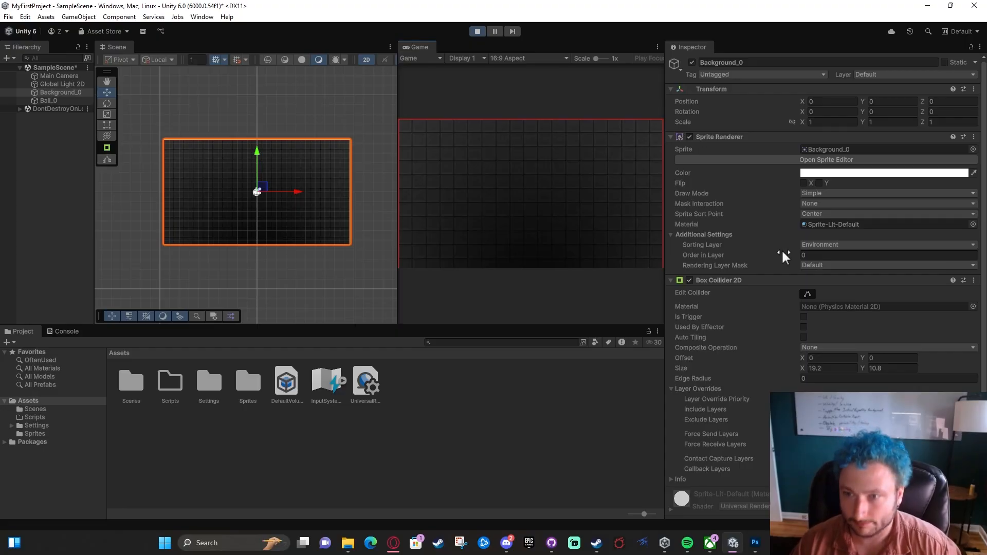
pyautogui.click(808, 294)
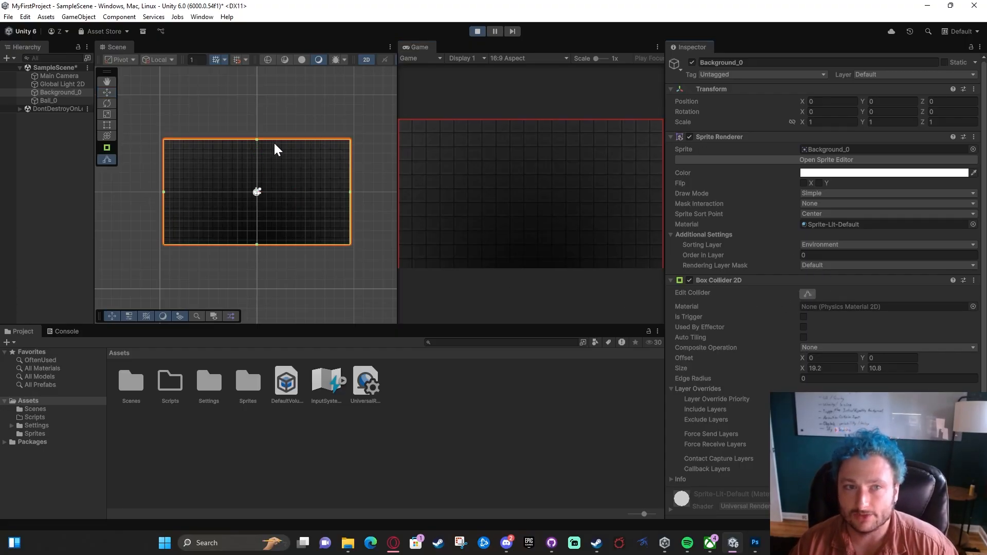
pyautogui.scroll(1, 250, 230)
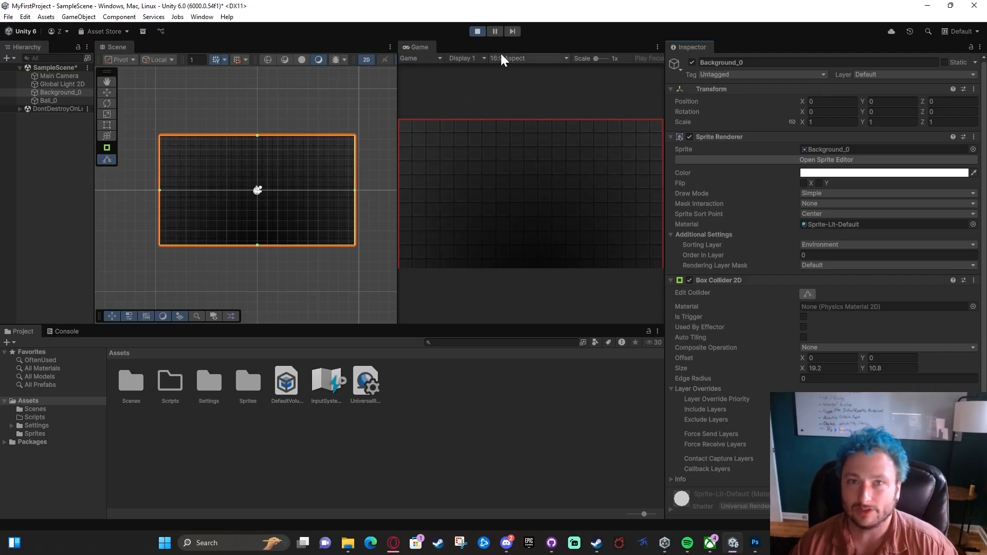
pyautogui.click(477, 31)
# Step: Remove the Box Collider 2D from Background_0 and add an Edge Collider 2D in its place
pyautogui.rightClick(754, 282)
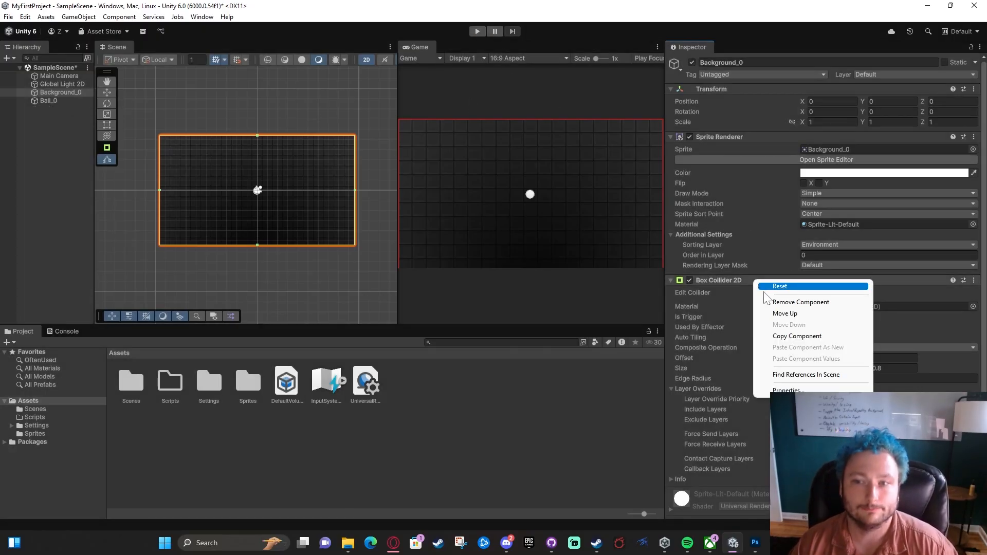
pyautogui.click(781, 302)
pyautogui.click(789, 319)
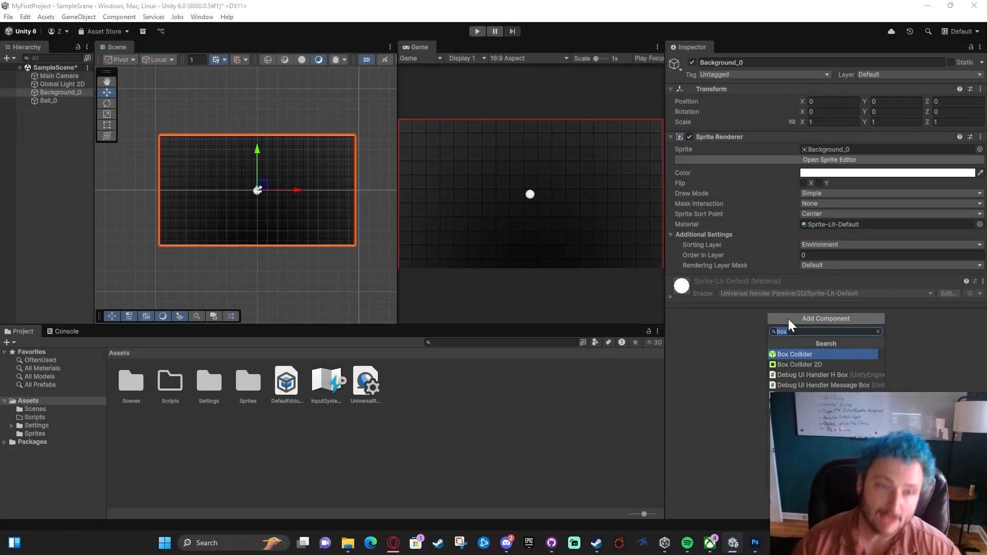
pyautogui.write('edge')
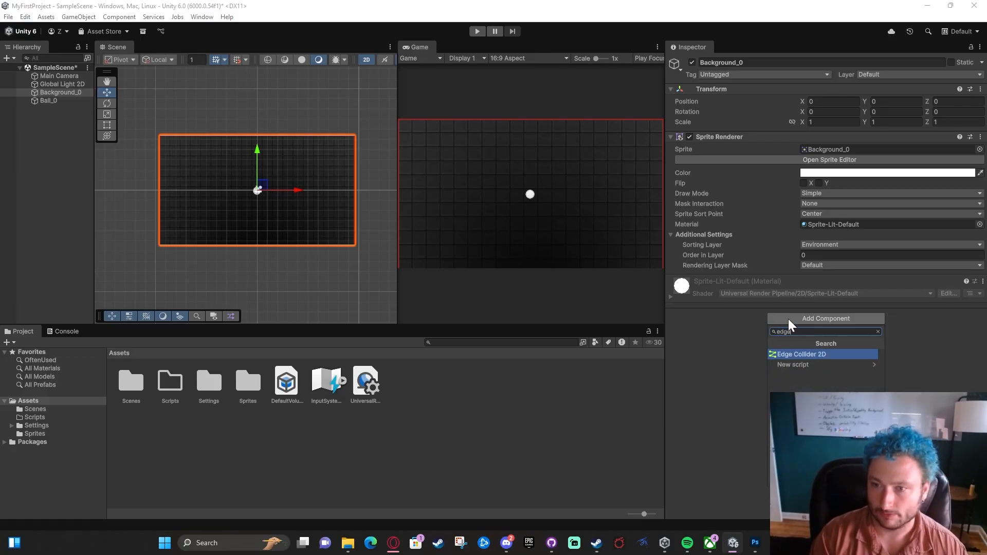
pyautogui.click(812, 355)
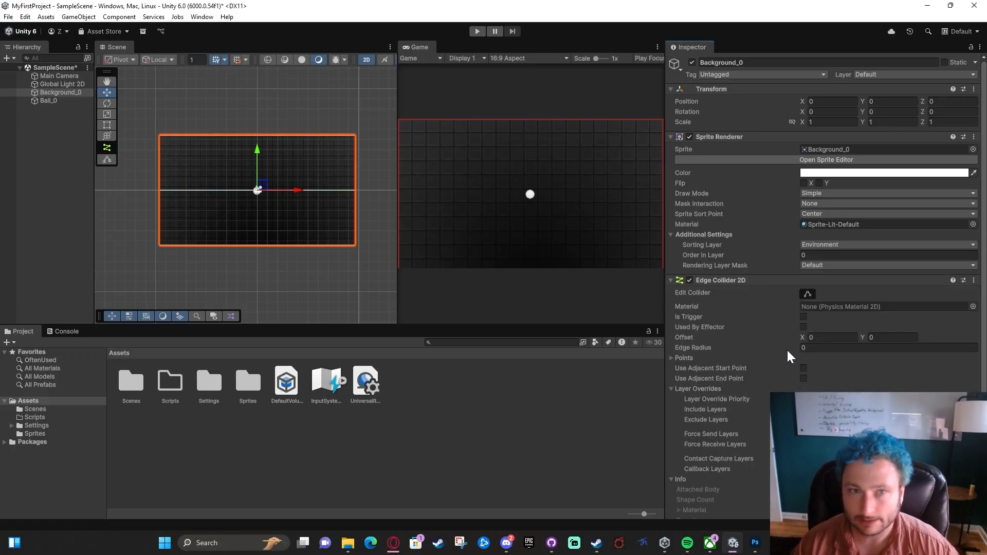
# Step: Move Ball_0 up to Y 3.15, above the background's edge collider, and run the scene in Play mode
pyautogui.scroll(2, 286, 190)
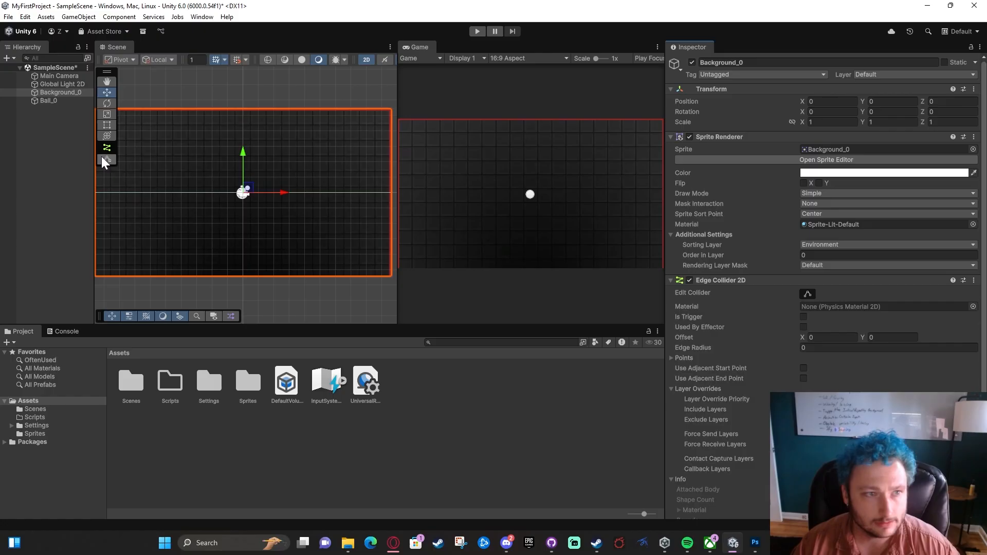
pyautogui.click(48, 100)
pyautogui.moveTo(241, 154); pyautogui.dragTo(278, 107)
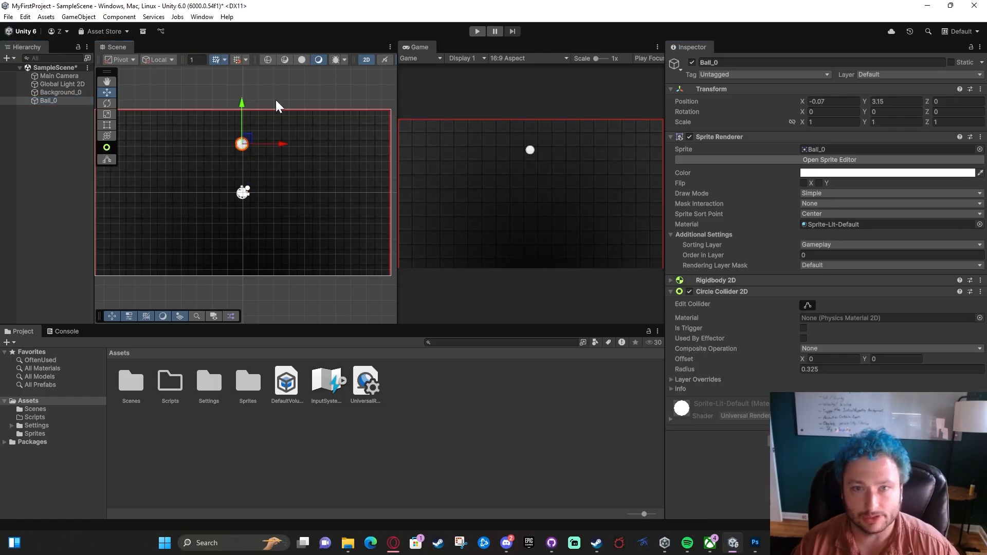
pyautogui.click(477, 31)
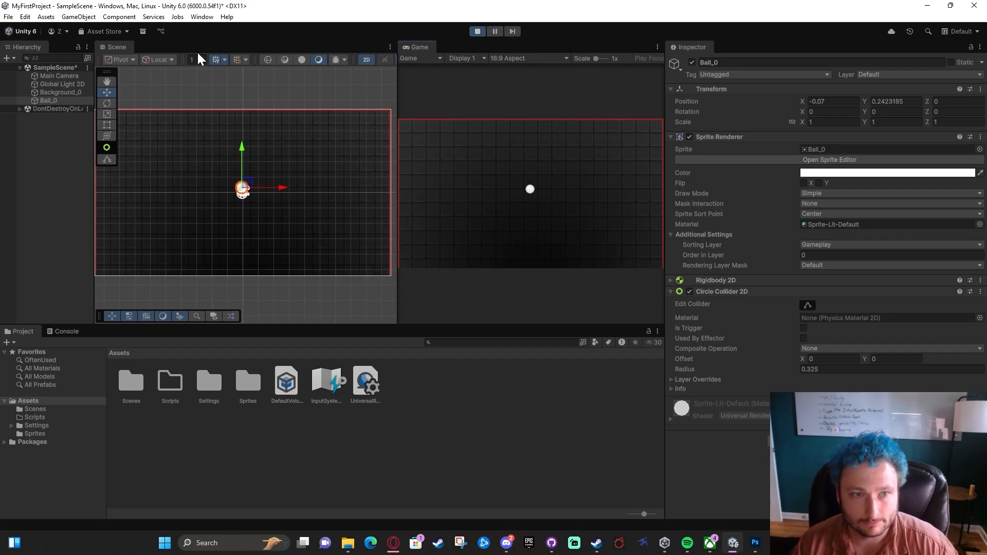
# Step: Select Background_0 and collapse the Layer Overrides and Info sections of its Edge Collider 2D
pyautogui.click(49, 93)
pyautogui.press('f')
pyautogui.scroll(-3, 129, 199)
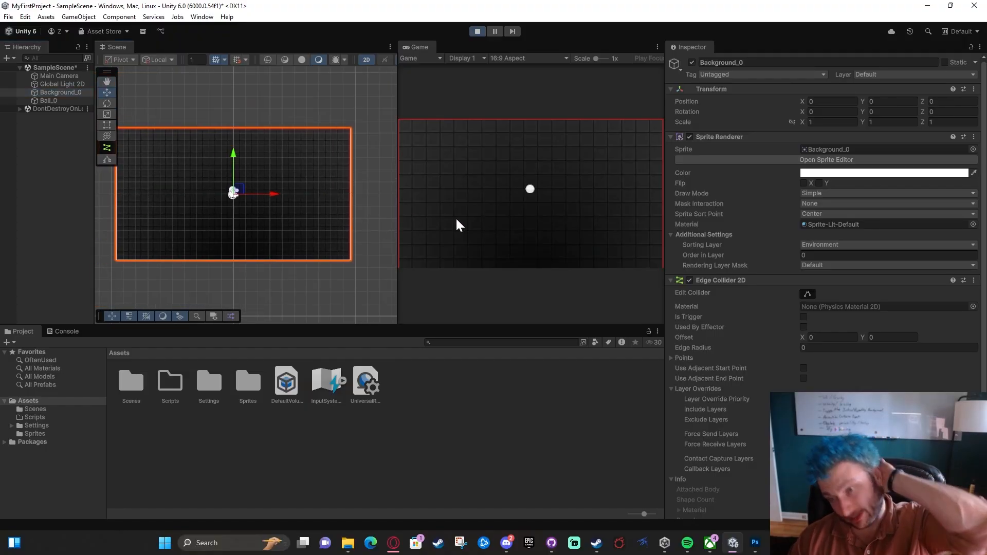
pyautogui.scroll(2, 331, 215)
pyautogui.moveTo(236, 194); pyautogui.dragTo(314, 187, button='middle')
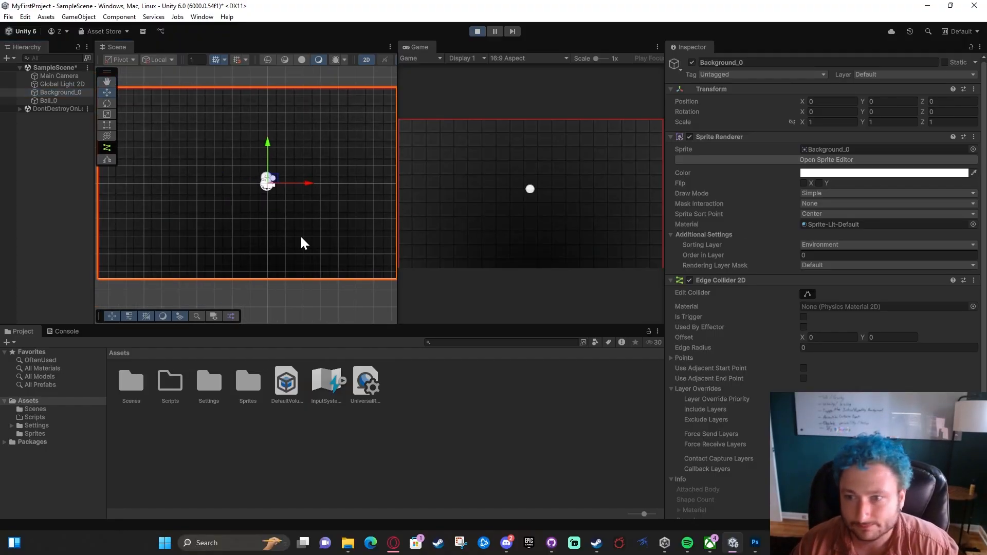
pyautogui.scroll(-3, 271, 233)
pyautogui.moveTo(270, 231); pyautogui.dragTo(290, 233, button='middle')
pyautogui.click(698, 388)
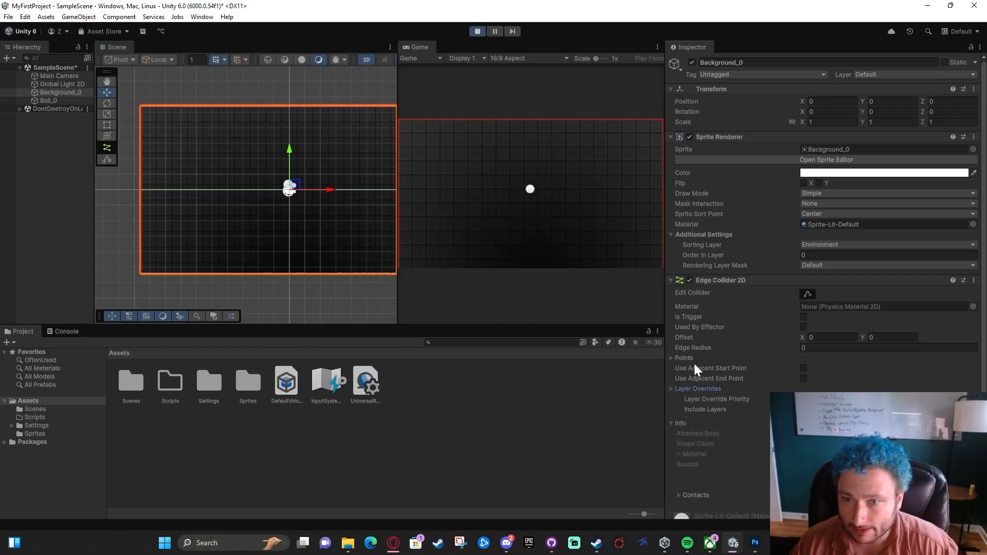
pyautogui.click(681, 399)
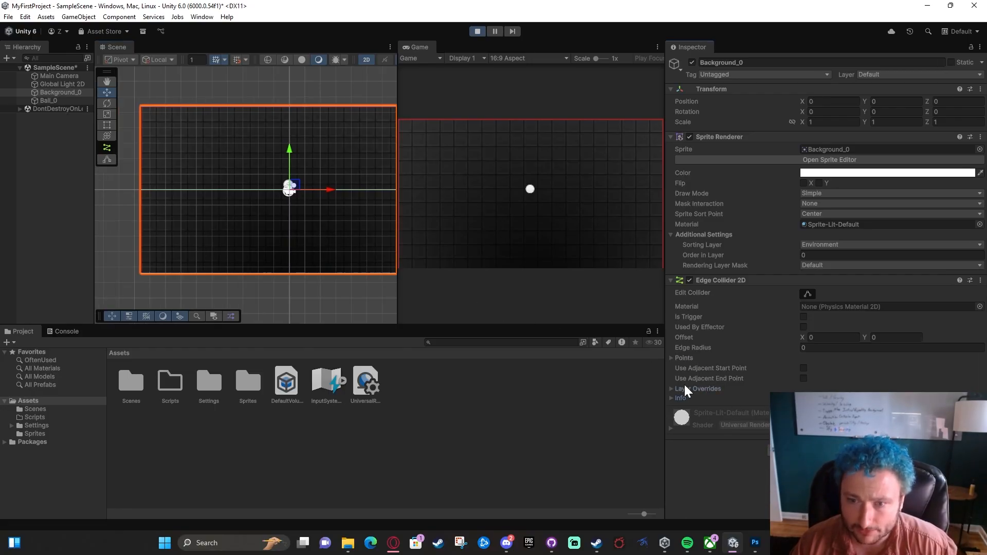
# Step: Tilt Background_0's edge collider while the scene runs by setting the Y value of point Element 0 to -2.54
pyautogui.click(688, 357)
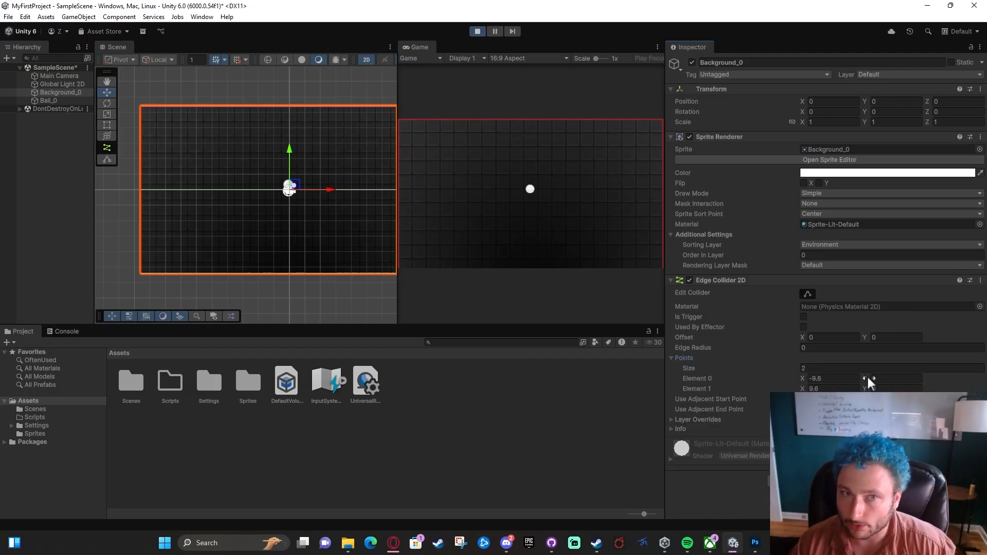
pyautogui.moveTo(868, 379); pyautogui.dragTo(822, 376)
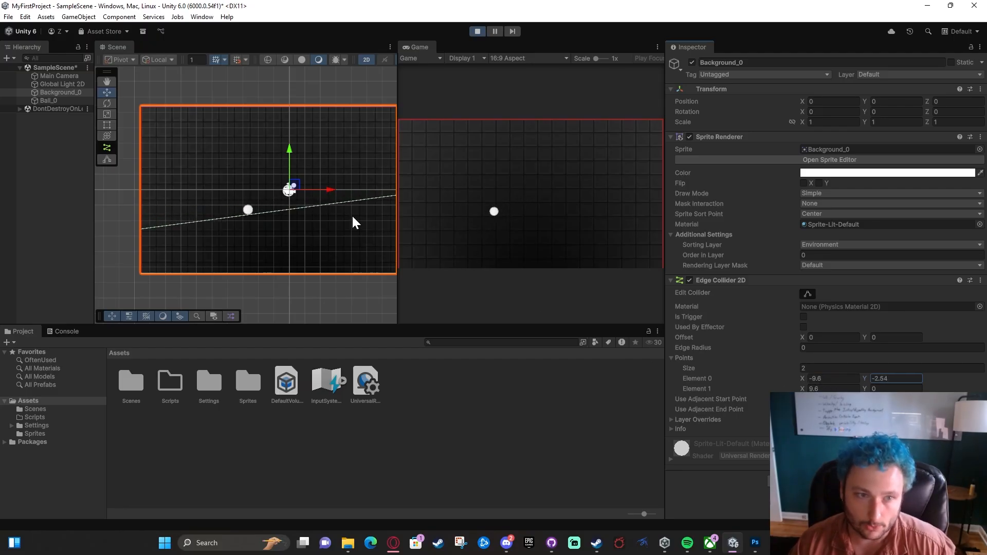
pyautogui.scroll(3, 149, 237)
pyautogui.moveTo(154, 239); pyautogui.dragTo(409, 90, button='middle')
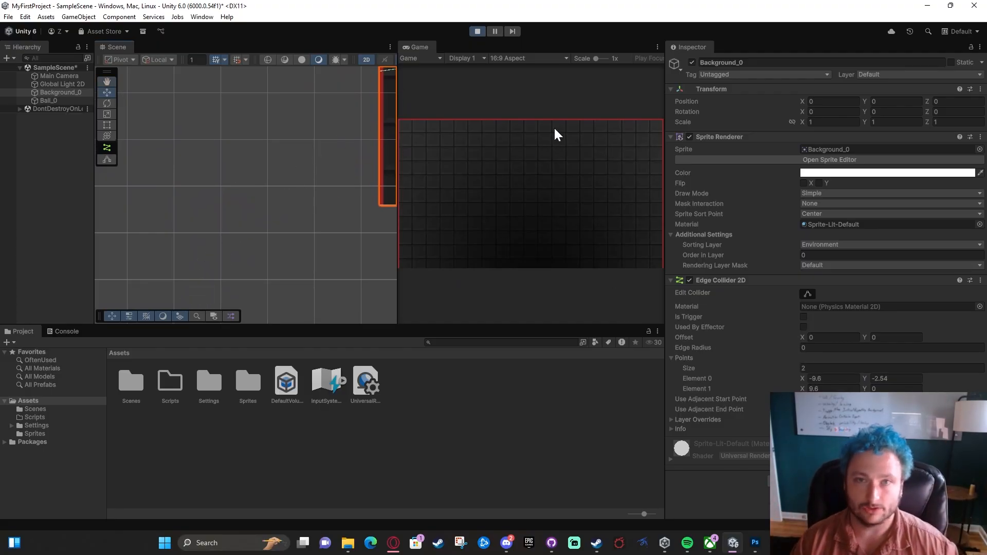
# Step: Stop Play mode and set the number of points in Background_0's Edge Collider 2D to 5
pyautogui.click(478, 31)
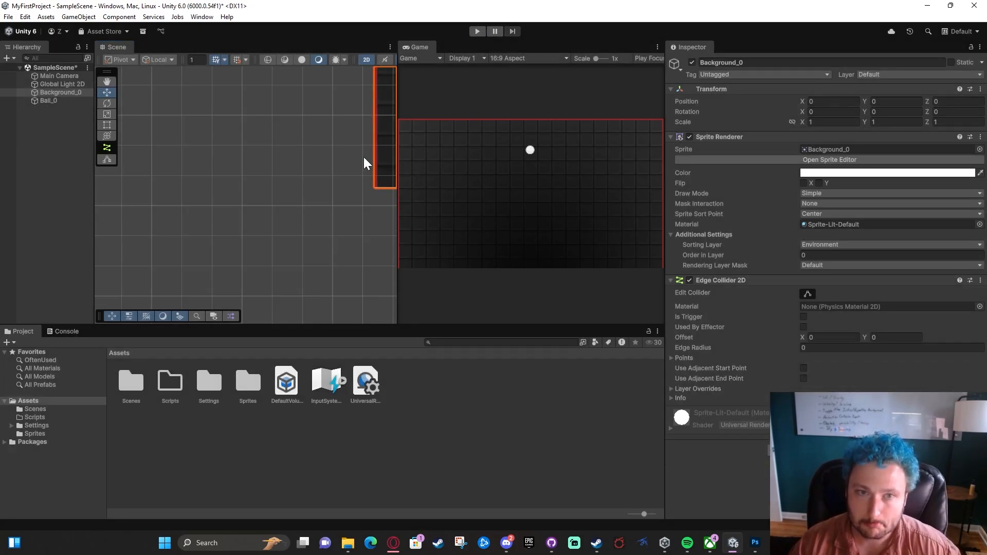
pyautogui.moveTo(353, 148); pyautogui.dragTo(229, 173, button='middle')
pyautogui.scroll(-2, 332, 161)
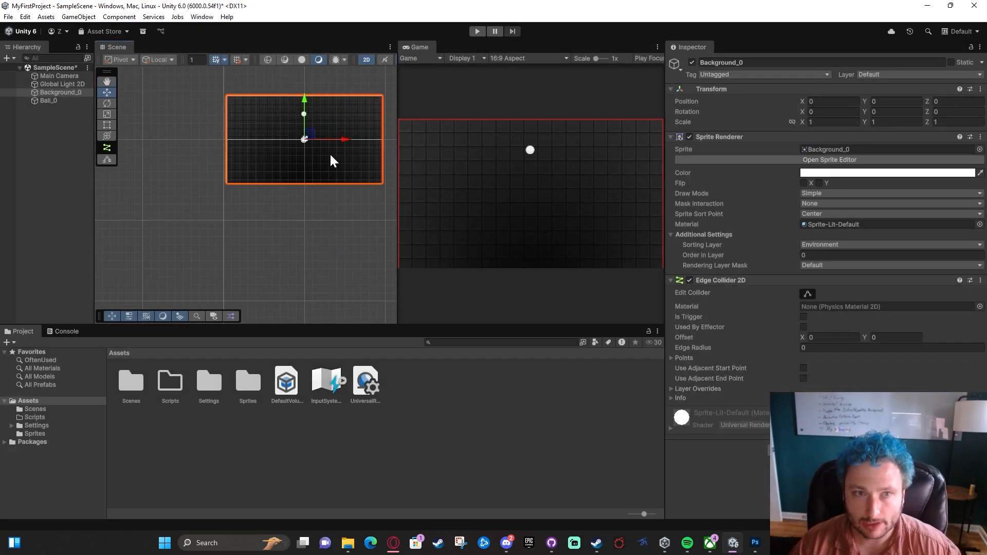
pyautogui.moveTo(333, 161); pyautogui.dragTo(275, 182, button='middle')
pyautogui.click(686, 358)
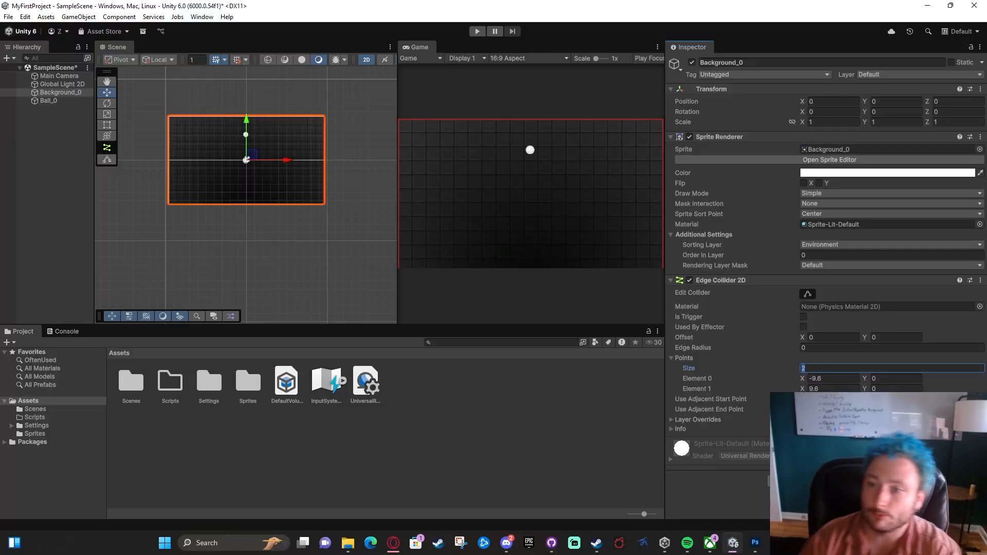
pyautogui.write('54')
pyautogui.press('BackSpace')
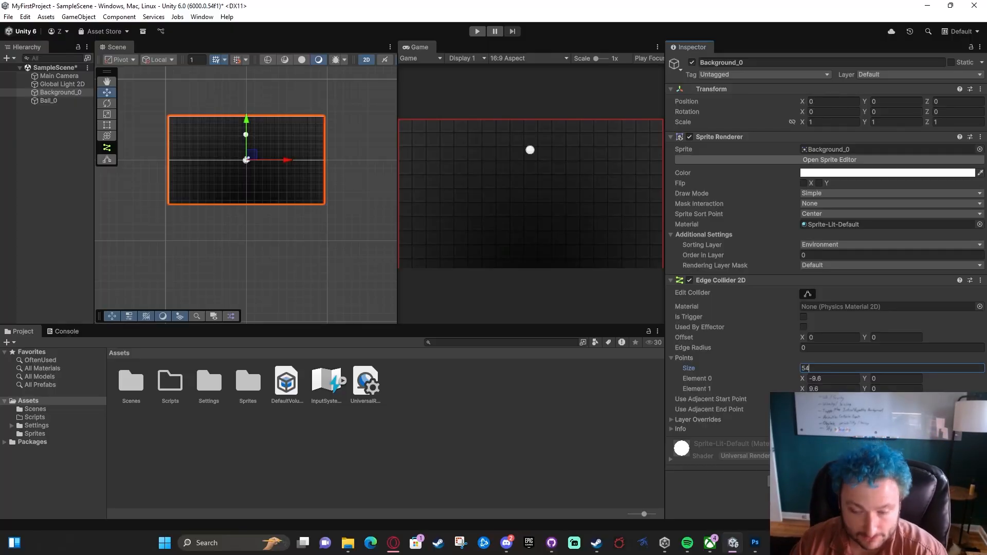
pyautogui.press('Return')
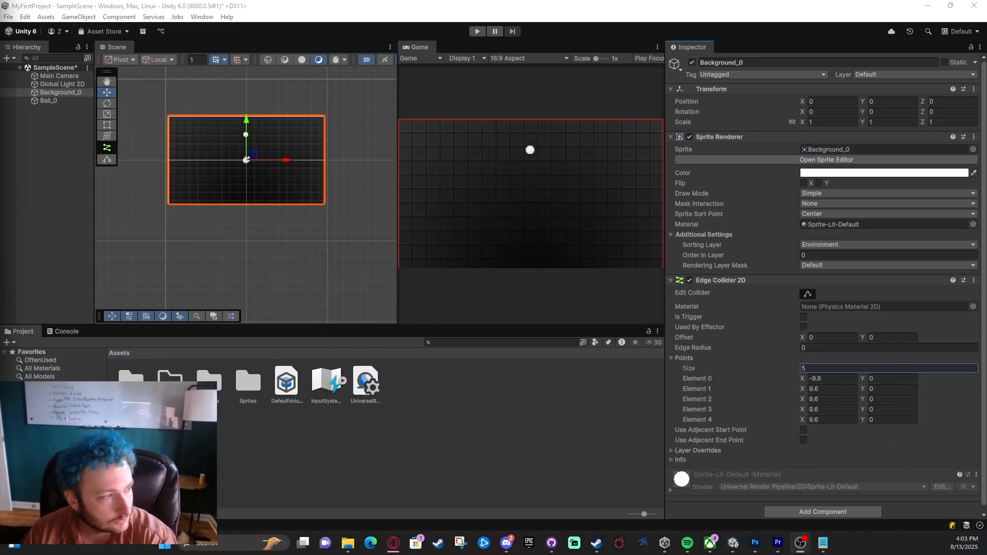
pyautogui.scroll(-1, 833, 388)
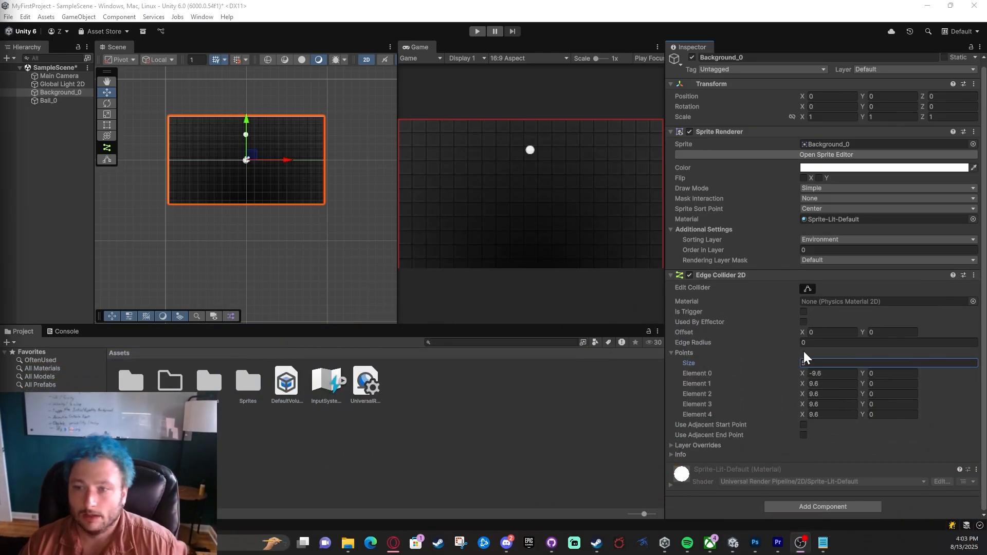
# Step: Confirm the collider's point count, then open the Sprites folder and inspect the Background texture's pixel dimensions
pyautogui.press('Tab')
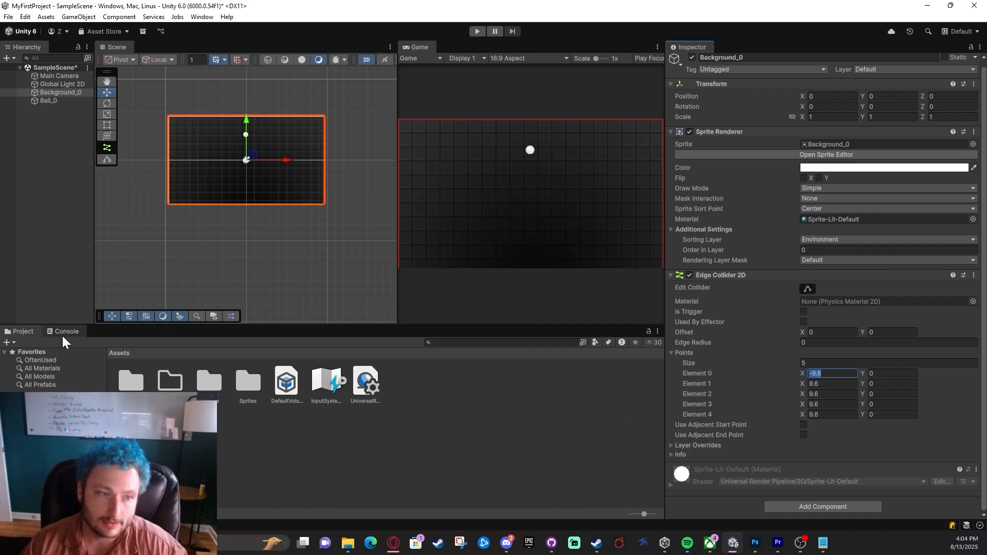
pyautogui.doubleClick(248, 380)
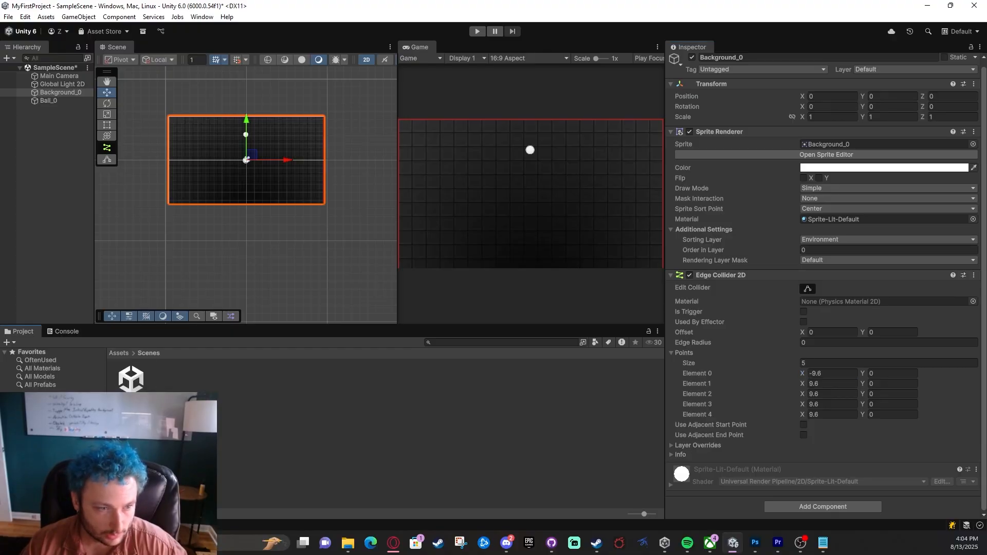
pyautogui.click(129, 379)
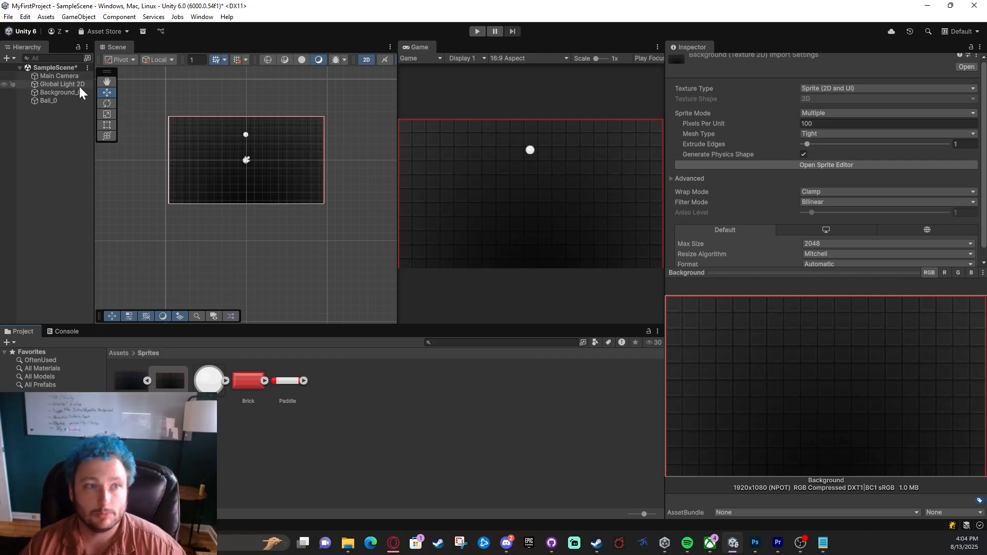
# Step: Reselect Background_0, expand its Edge Collider 2D points, and set the Y values of Element 0 and Element 1 to 5.4
pyautogui.click(62, 94)
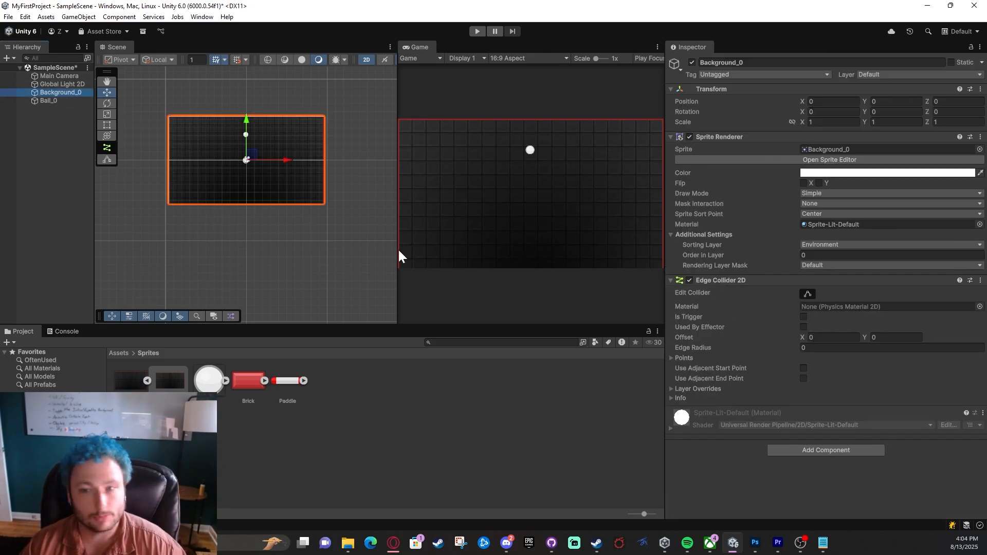
pyautogui.click(690, 360)
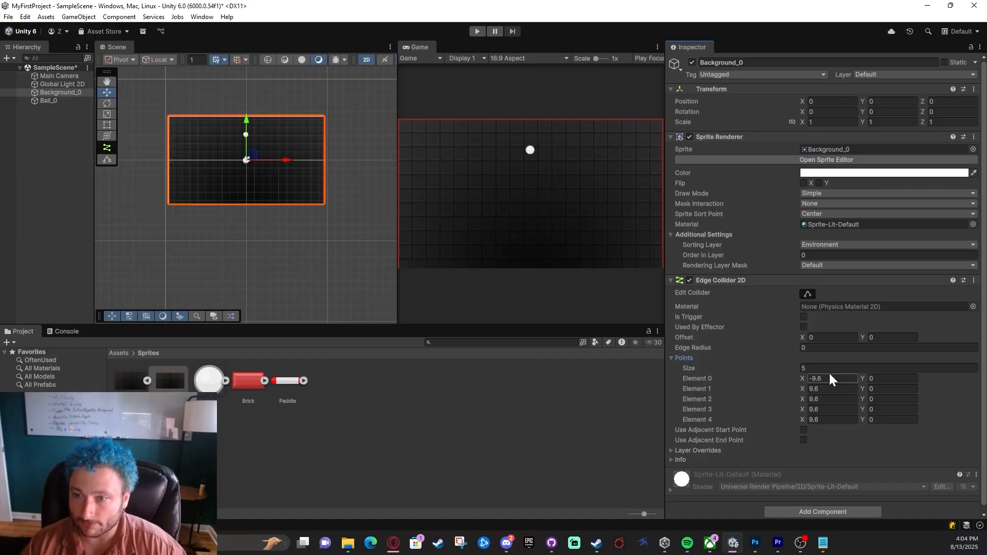
pyautogui.click(881, 380)
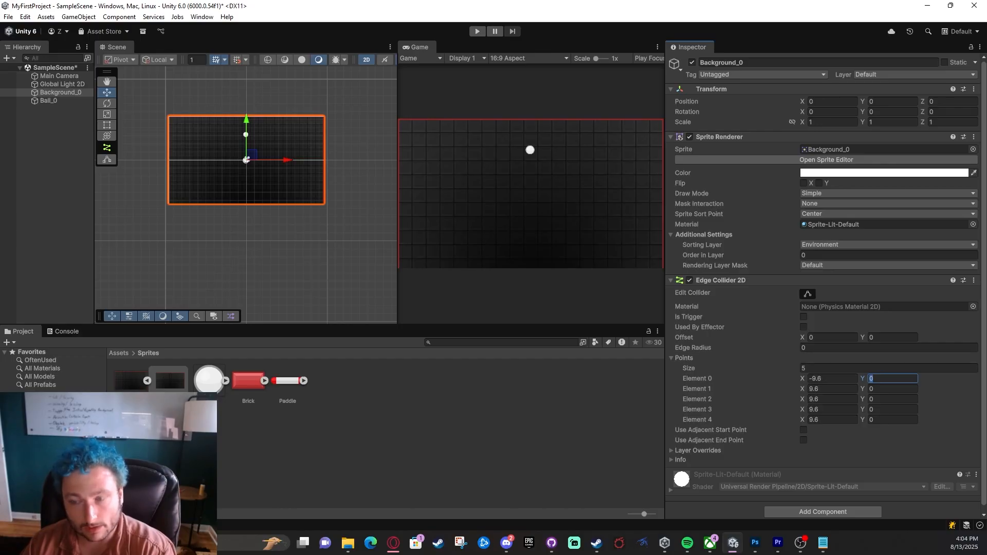
pyautogui.write('5.4')
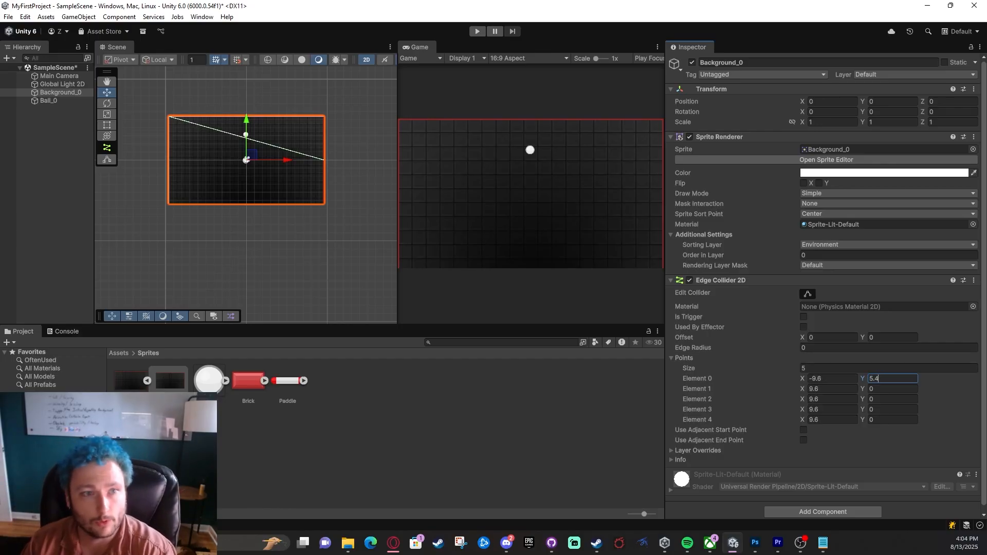
pyautogui.click(833, 389)
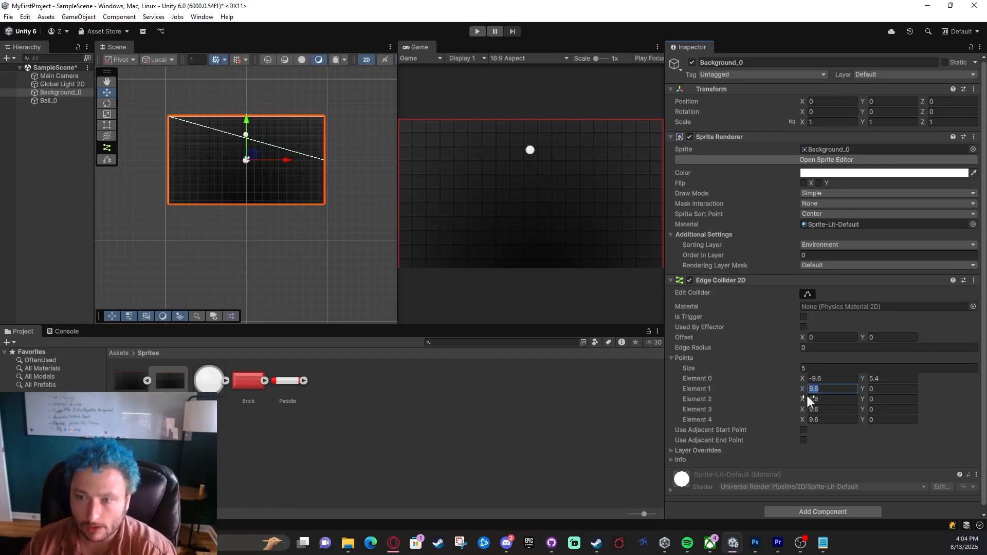
pyautogui.press('Tab')
pyautogui.write('54')
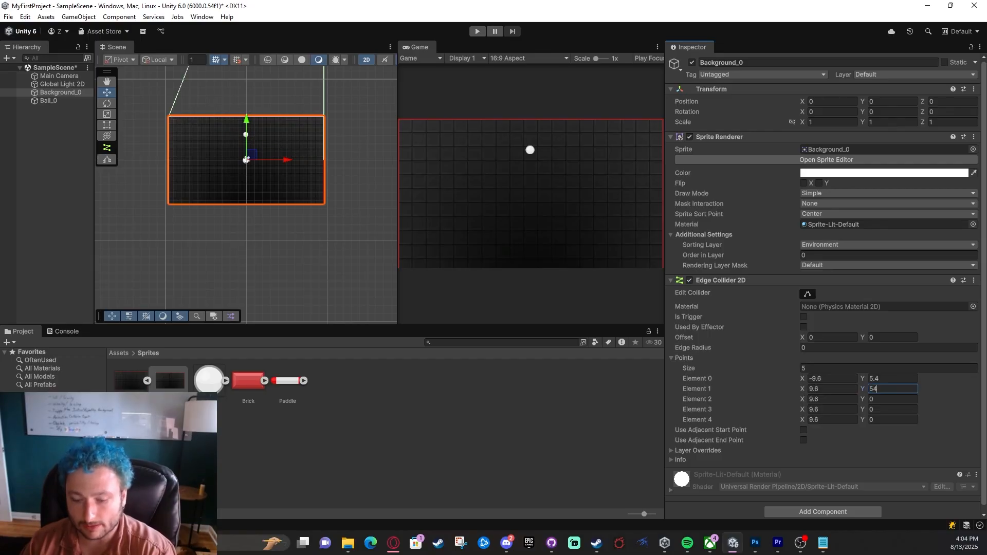
pyautogui.press('BackSpace')
pyautogui.write('.4')
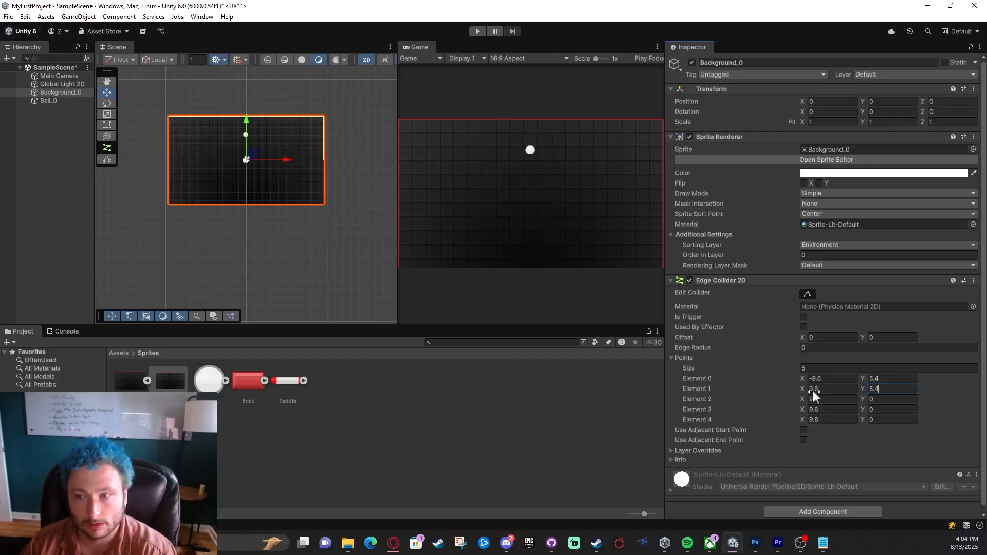
# Step: Raise the collider's upper edge above the background by setting the Y values of Element 1 and Element 0 to 5.8
pyautogui.click(242, 134)
pyautogui.press('f')
pyautogui.moveTo(162, 98); pyautogui.dragTo(297, 129, button='middle')
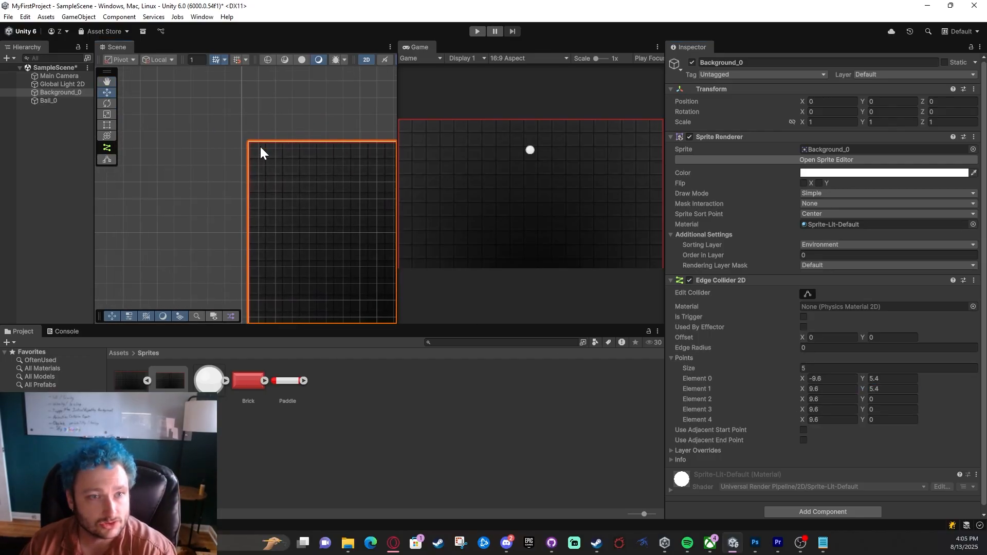
pyautogui.scroll(8, 260, 146)
pyautogui.moveTo(268, 176); pyautogui.dragTo(196, 200, button='middle')
pyautogui.click(892, 389)
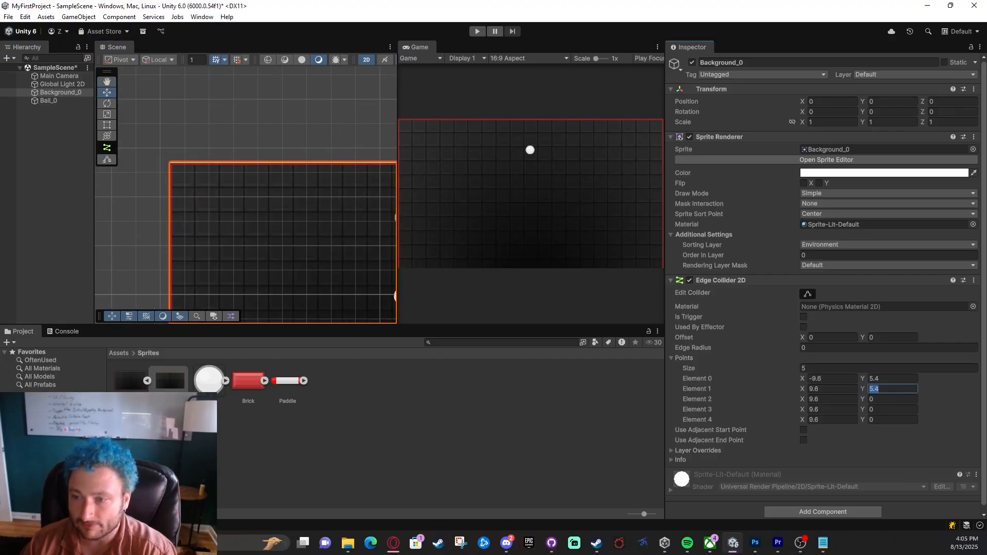
pyautogui.write('5.8')
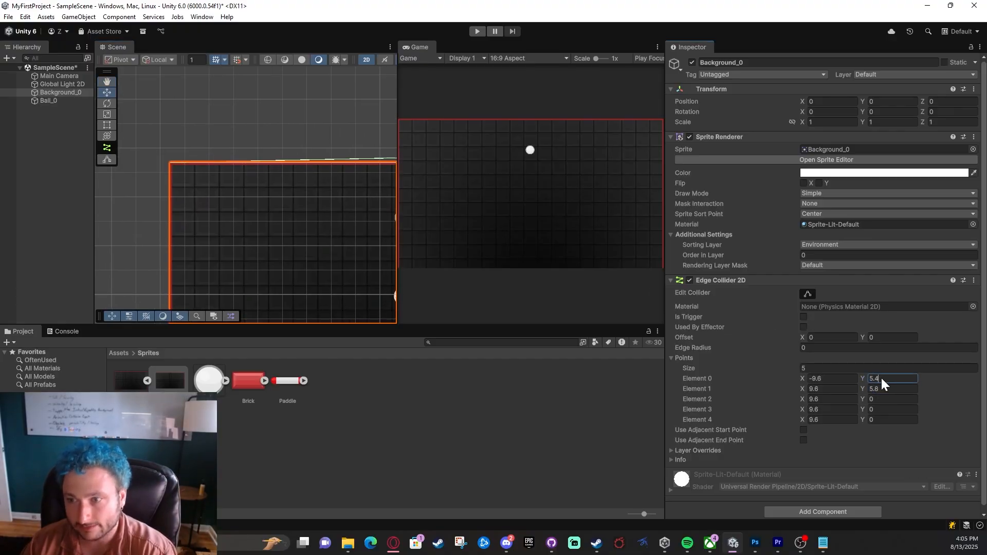
pyautogui.click(881, 379)
pyautogui.write('5.8')
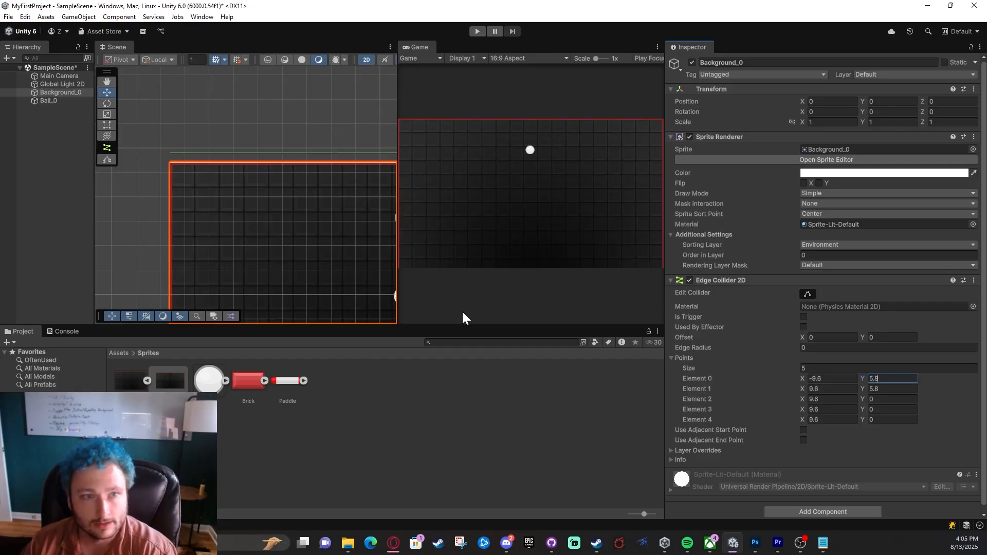
pyautogui.press('Return')
# Step: Widen the collider's upper edge by setting X to -9.8 for Element 0 and 9.8 for Element 1
pyautogui.scroll(-2, 253, 214)
pyautogui.moveTo(254, 214); pyautogui.dragTo(177, 214, button='middle')
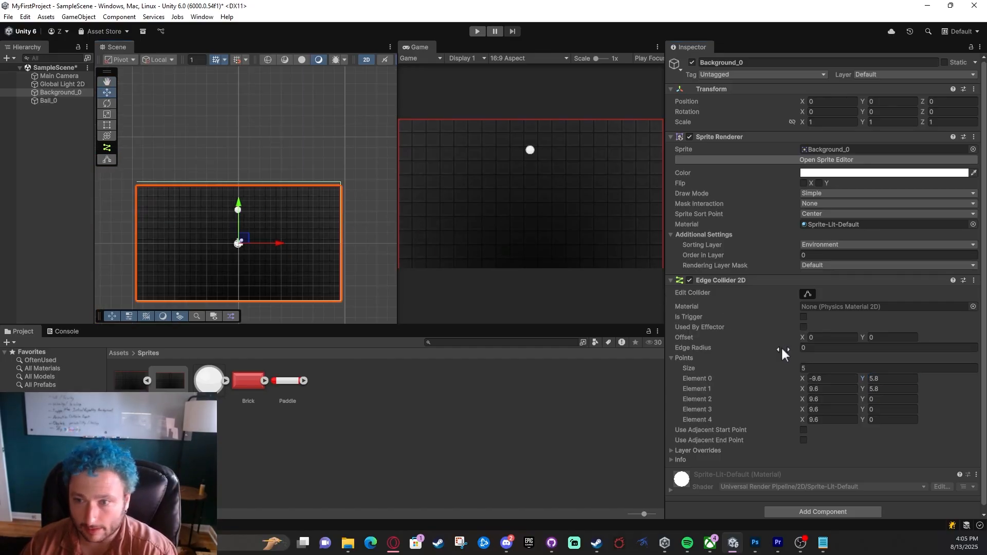
pyautogui.click(818, 378)
pyautogui.write('-9.8')
pyautogui.click(817, 386)
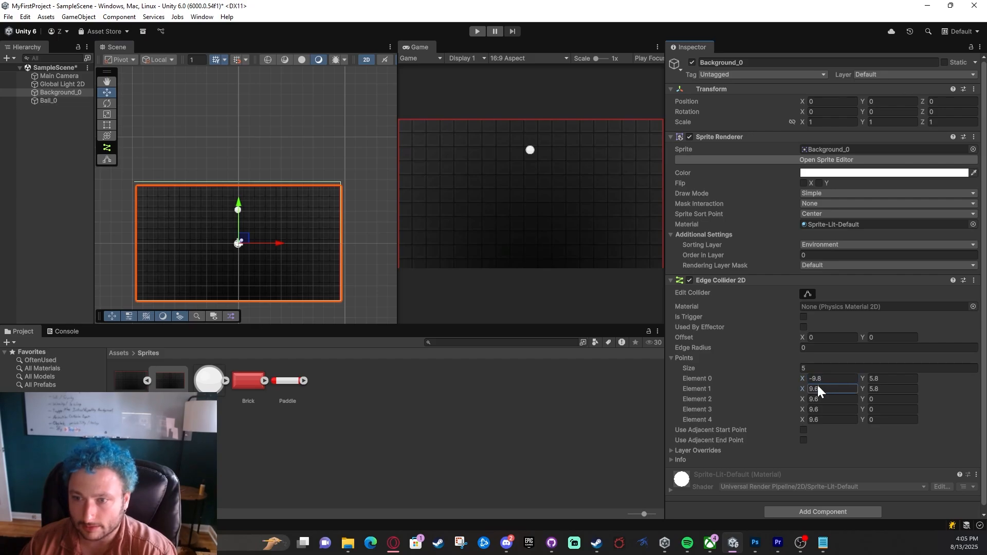
pyautogui.press('BackSpace')
pyautogui.write('8')
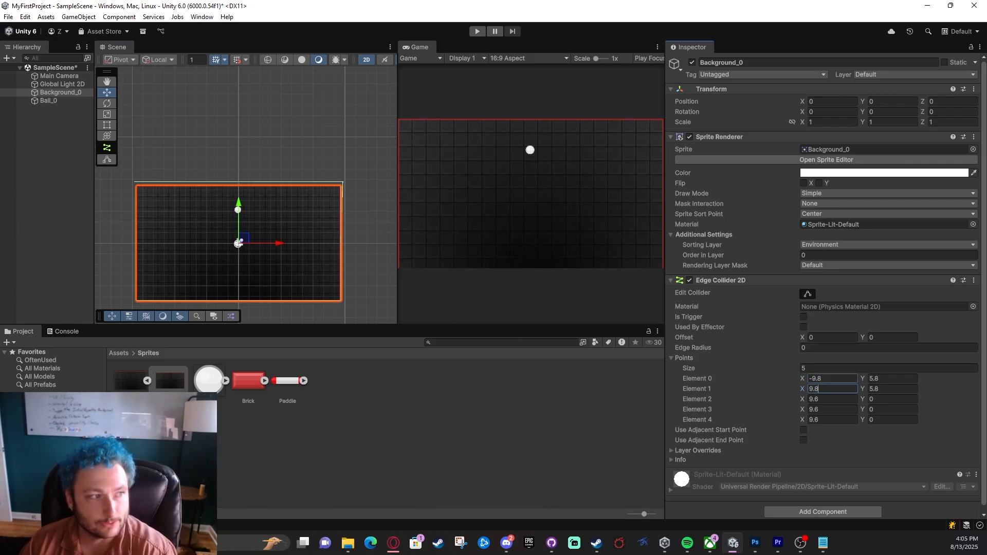
pyautogui.scroll(5, 265, 190)
pyautogui.moveTo(246, 196); pyautogui.dragTo(276, 158, button='middle')
pyautogui.scroll(-2, 350, 174)
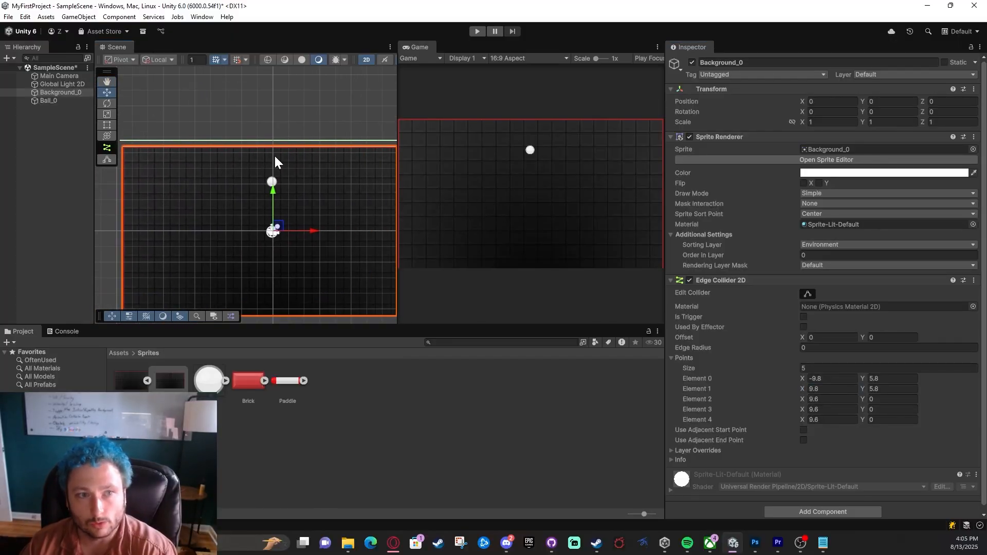
pyautogui.scroll(-3, 275, 157)
pyautogui.rightClick(275, 157)
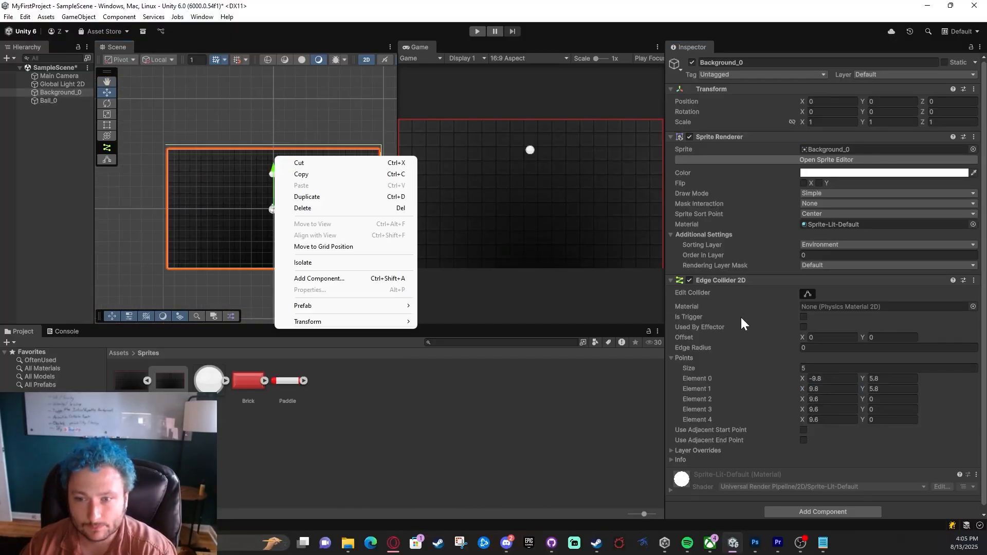
pyautogui.click(313, 97)
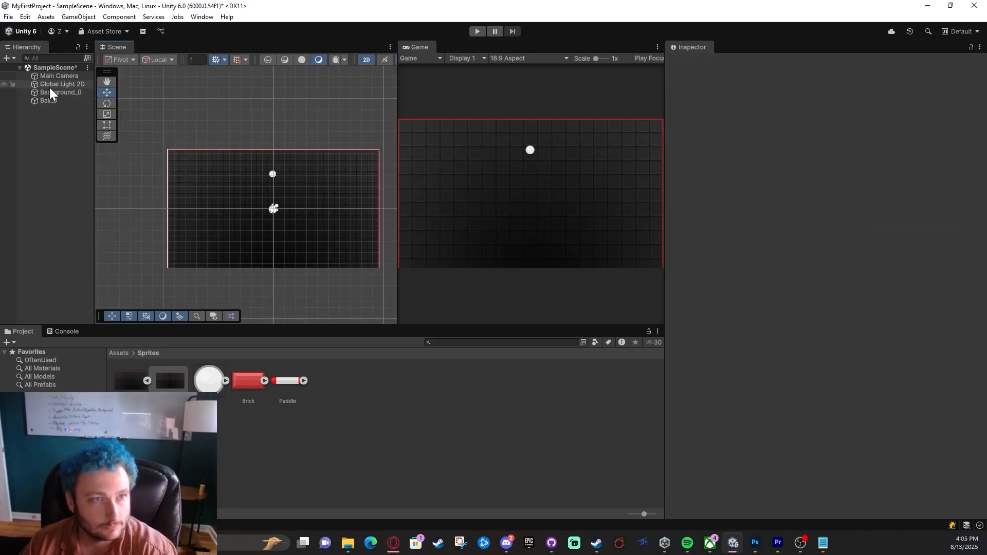
pyautogui.click(50, 89)
pyautogui.click(692, 358)
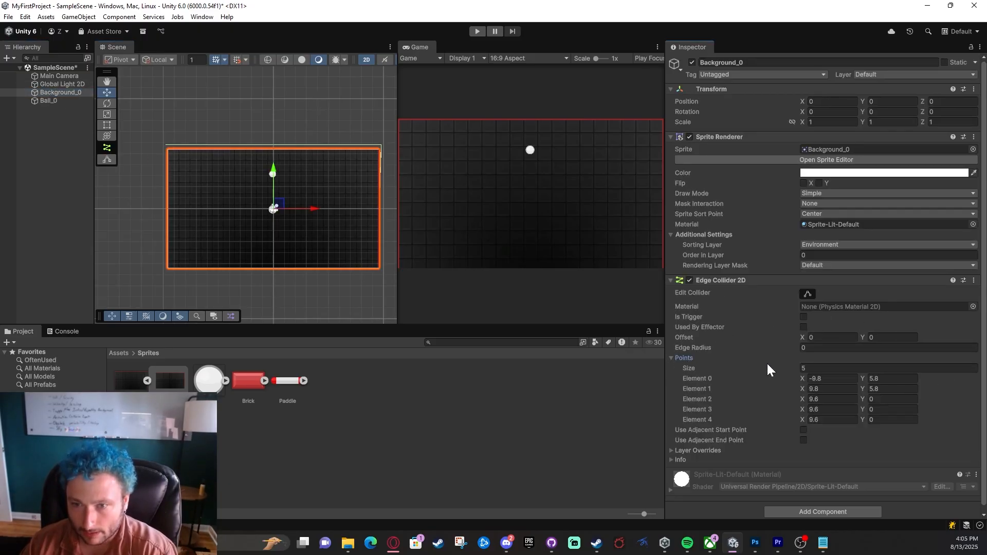
# Step: Place collider point Element 2 beyond the background's lower-right corner at X 9.8, Y -5.8
pyautogui.click(831, 399)
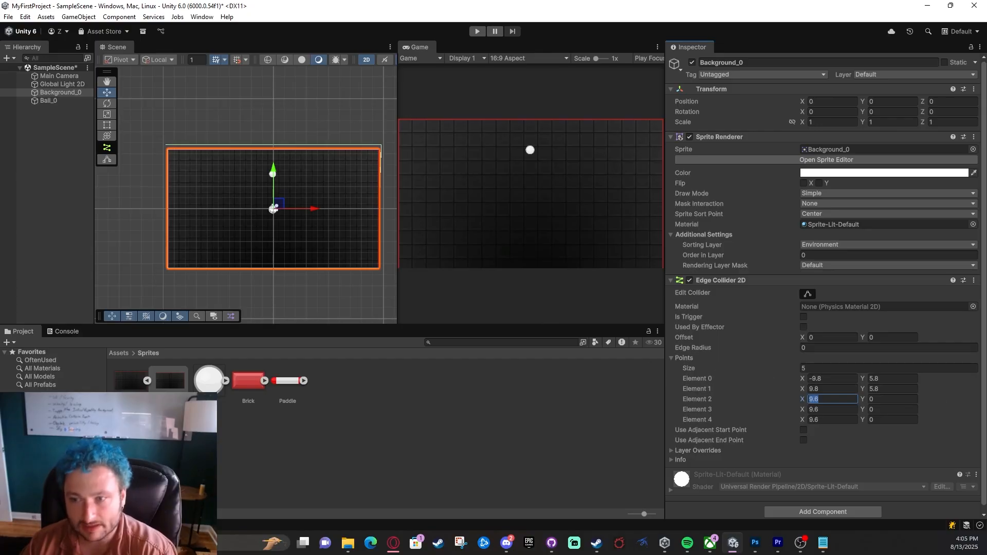
pyautogui.click(828, 401)
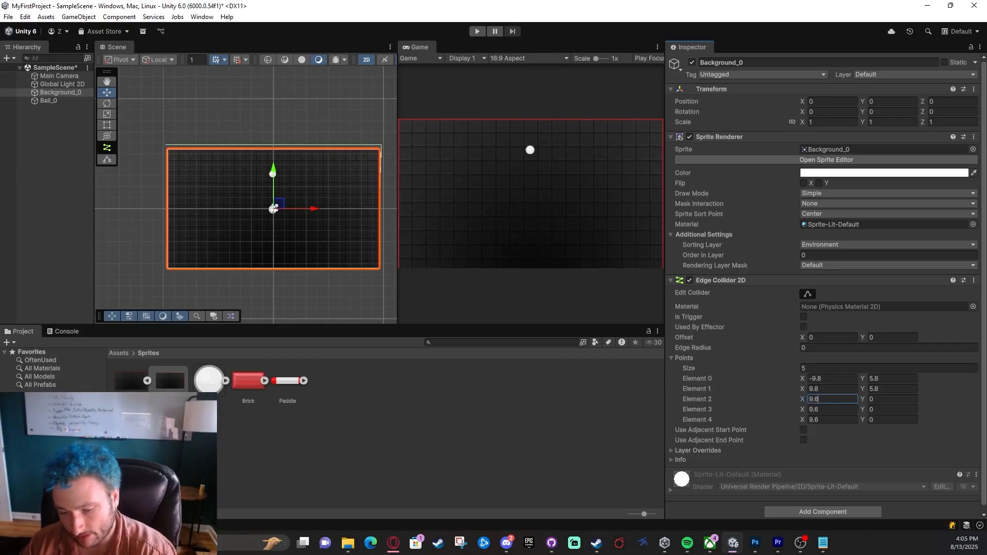
pyautogui.press('BackSpace')
pyautogui.write('8')
pyautogui.press('Tab')
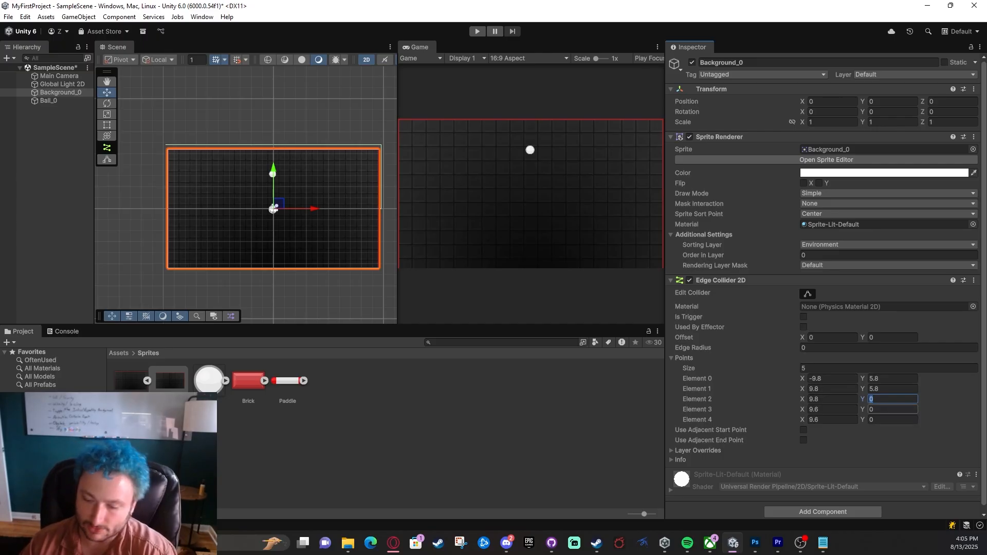
pyautogui.write('-5.8')
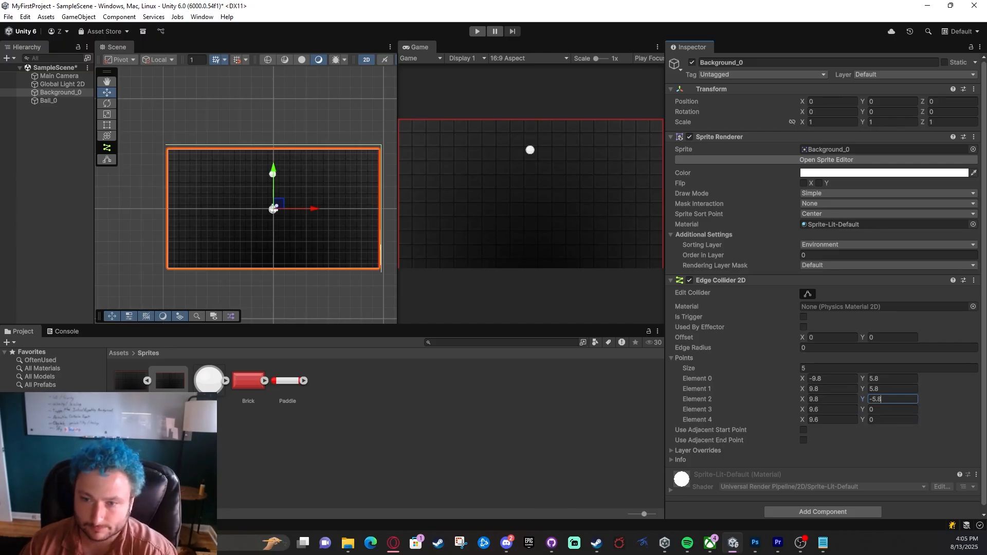
# Step: Place collider point Element 3 beyond the background's lower-left corner at X -9.8, Y -5.8
pyautogui.click(828, 411)
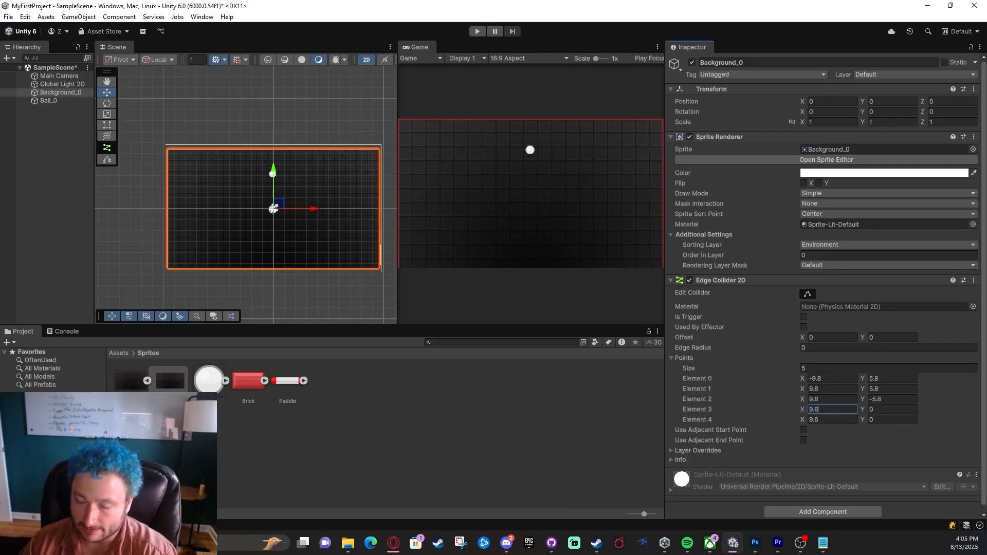
pyautogui.press('BackSpace')
pyautogui.press('BackSpace')
pyautogui.press('BackSpace')
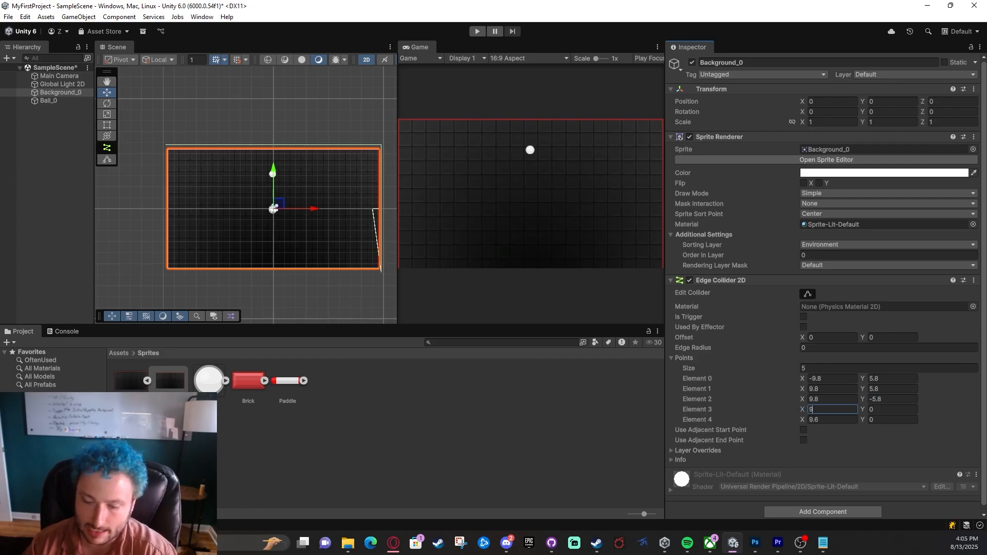
pyautogui.write('-9.8')
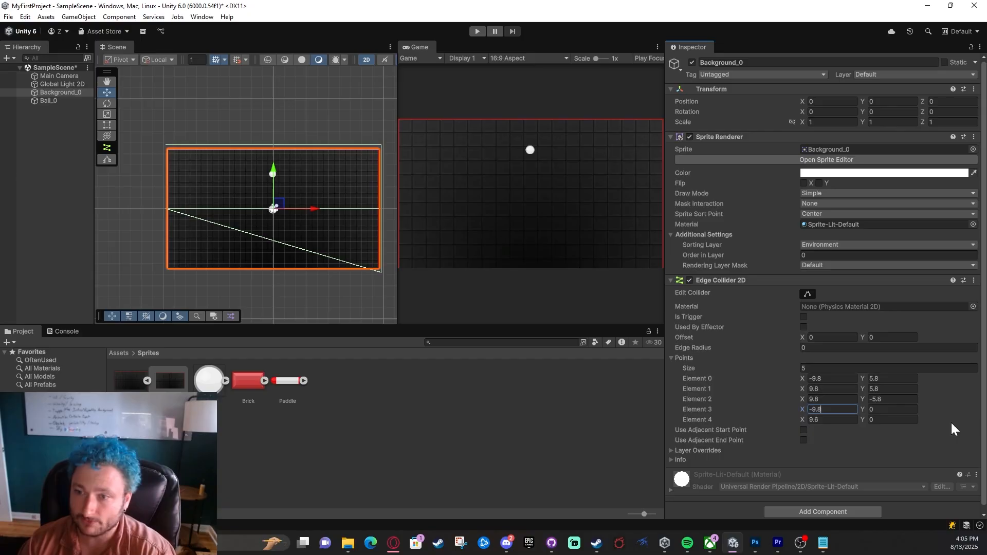
pyautogui.press('Tab')
pyautogui.write('-5.8')
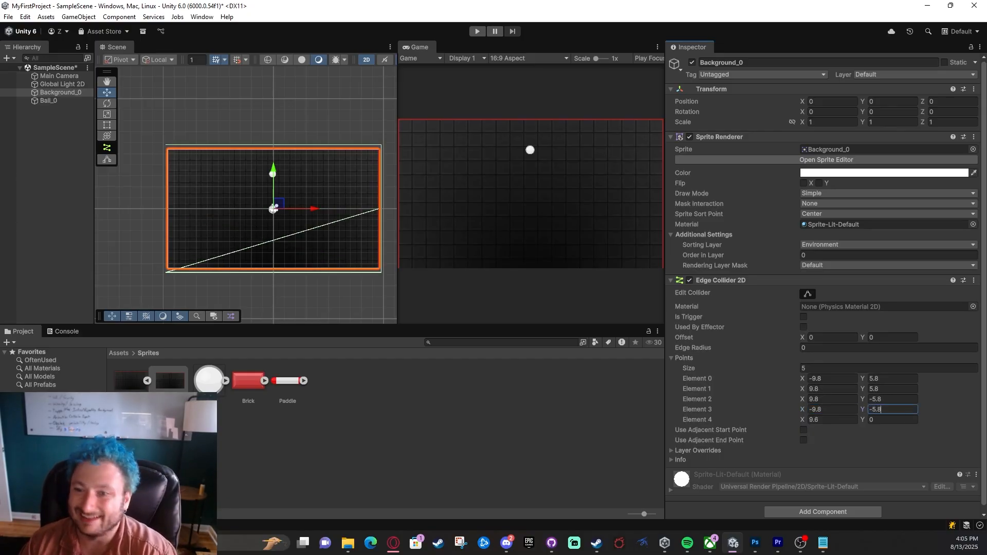
# Step: Close the edge collider's outline by setting point Element 4 to X -9.8, Y 5.8
pyautogui.click(898, 421)
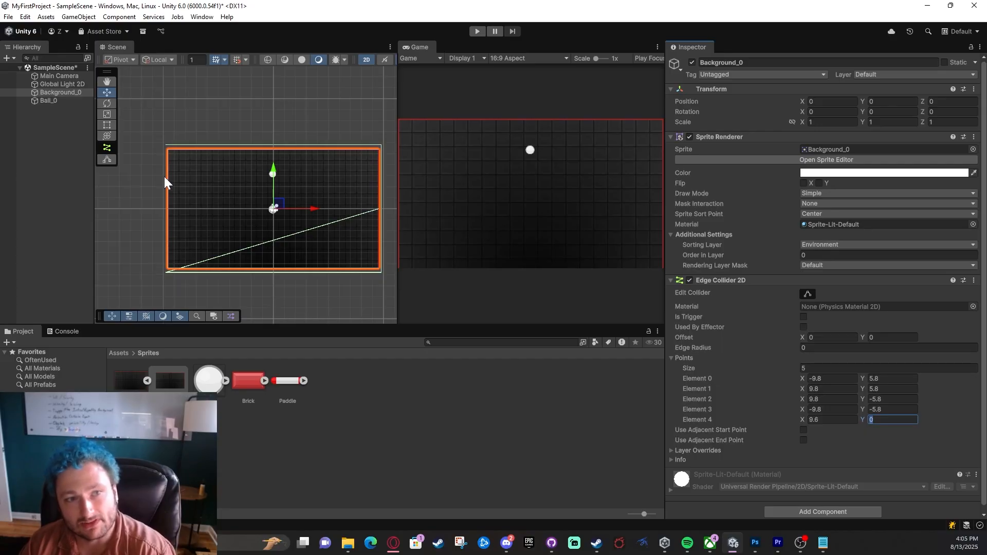
pyautogui.write('5.')
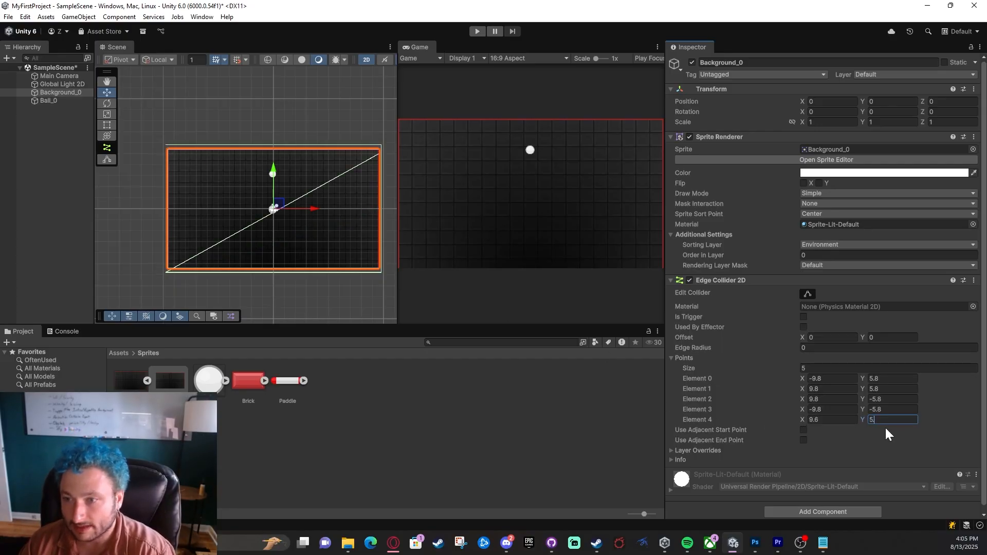
pyautogui.write('8')
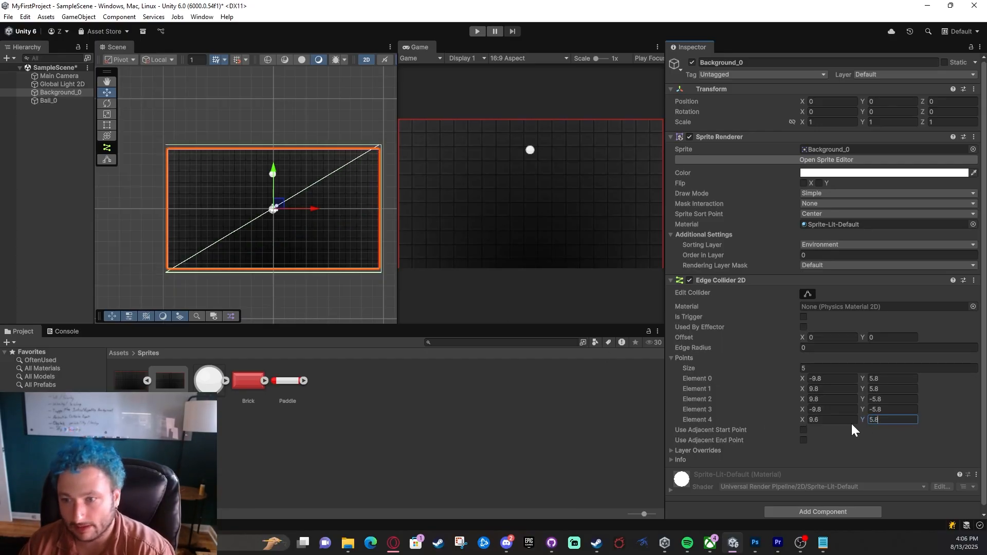
pyautogui.click(850, 421)
pyautogui.write('-9')
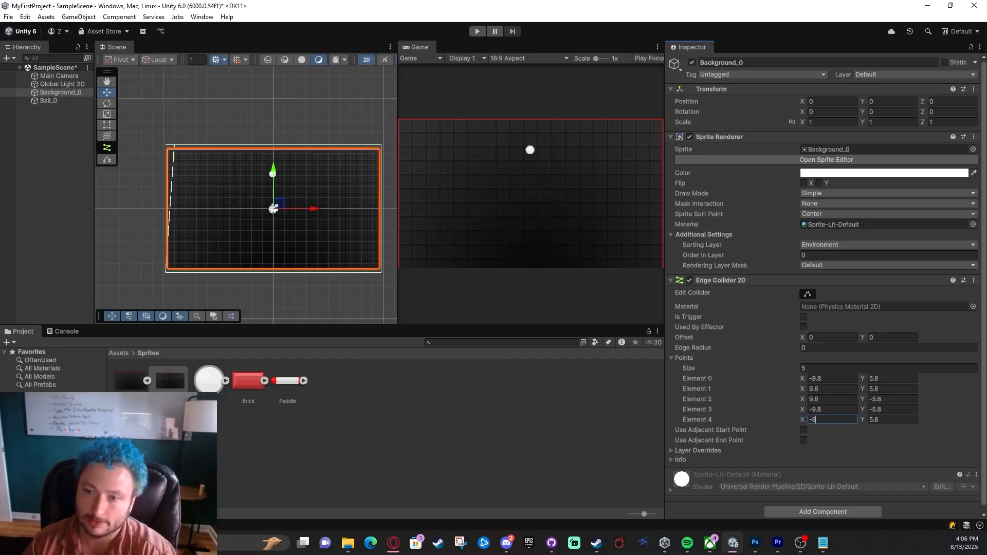
pyautogui.write('.8')
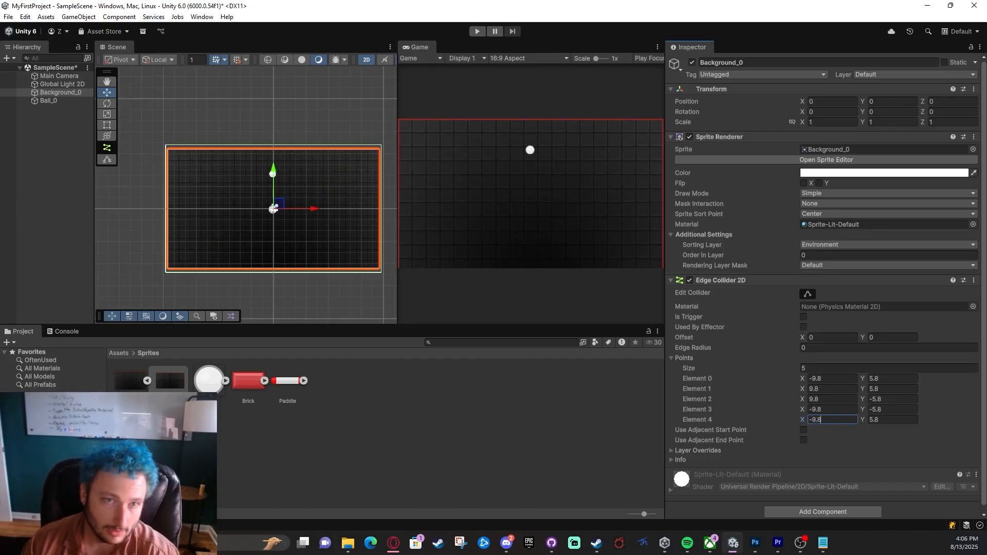
pyautogui.moveTo(316, 175); pyautogui.dragTo(294, 171, button='middle')
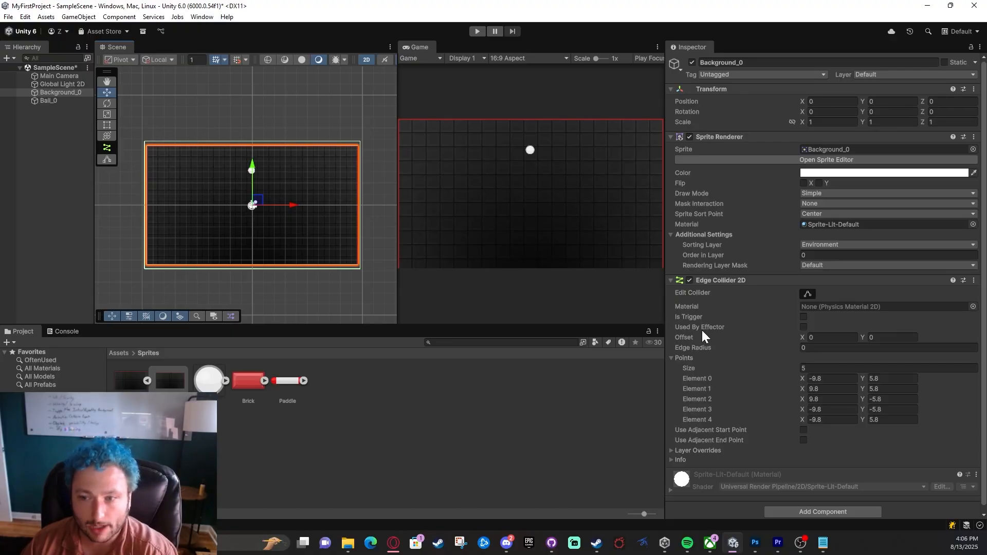
# Step: Tighten the collider's upper edge by setting Element 0 to X -9.6, Y 5.6 and Element 1 to X 9.6, Y 5.6
pyautogui.click(822, 380)
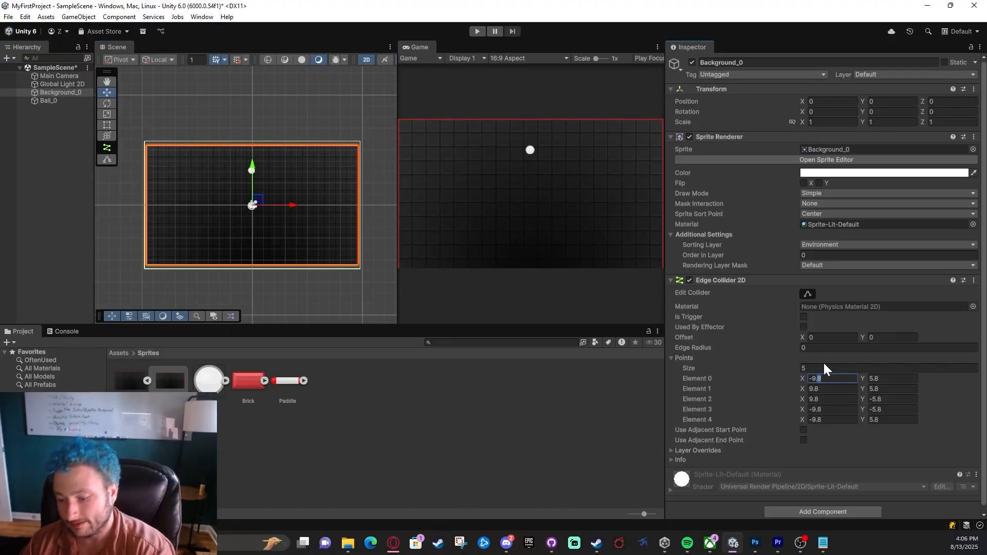
pyautogui.write('6')
pyautogui.doubleClick(876, 381)
pyautogui.write('6')
pyautogui.doubleClick(876, 392)
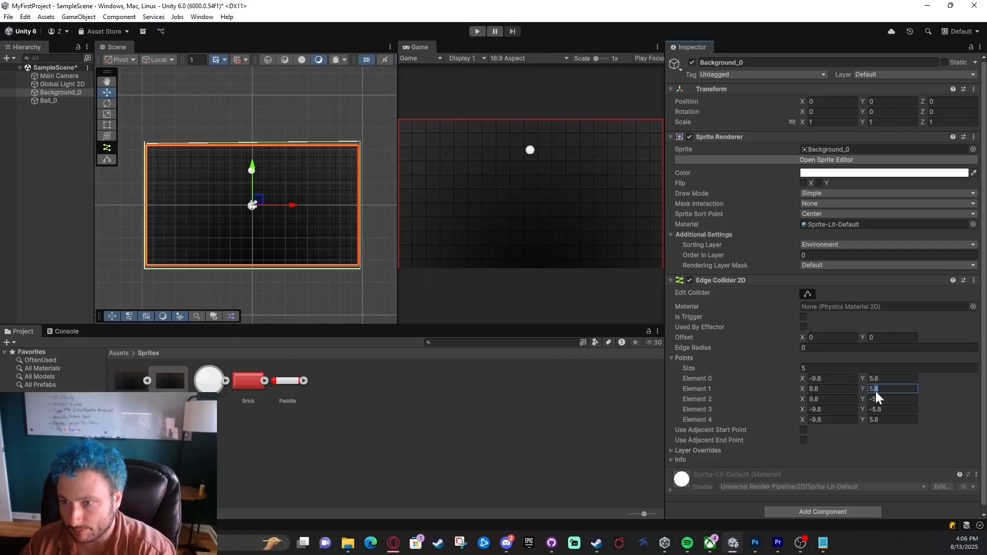
pyautogui.write('6')
pyautogui.doubleClick(816, 389)
pyautogui.write('6')
# Step: Set collider point Element 2's X to 9.6 and Element 3 to X -9.6, Y -5.6
pyautogui.click(827, 400)
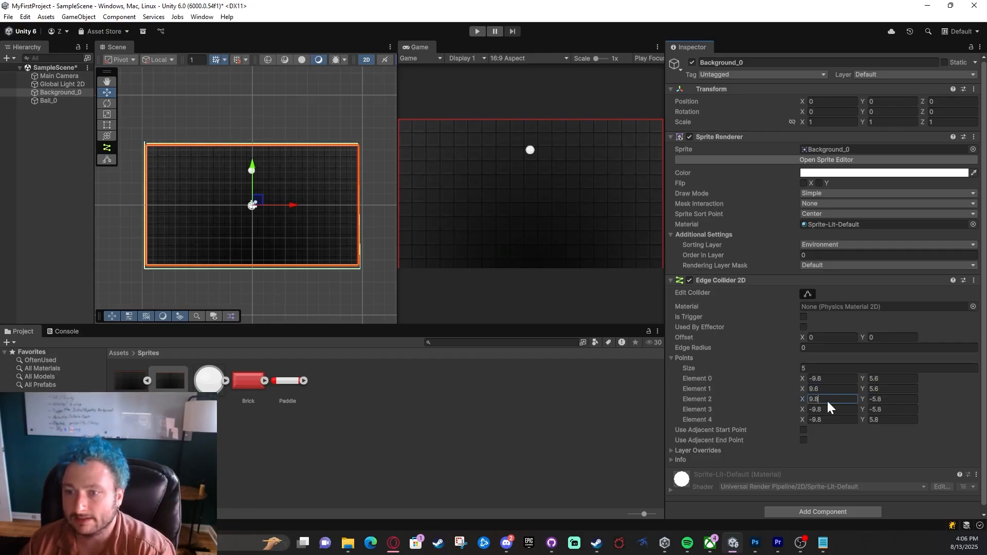
pyautogui.doubleClick(815, 400)
pyautogui.write('6')
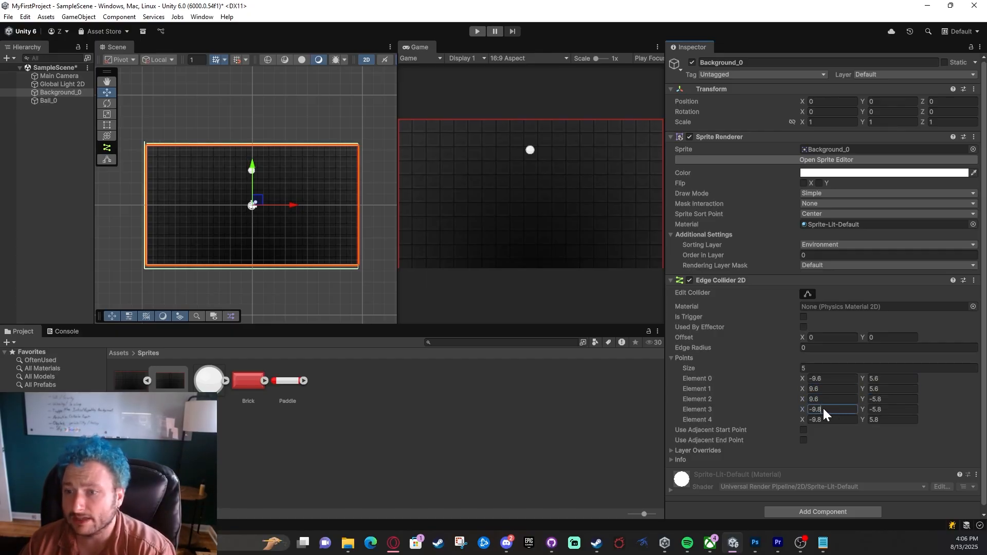
pyautogui.doubleClick(820, 409)
pyautogui.write('6')
pyautogui.doubleClick(878, 409)
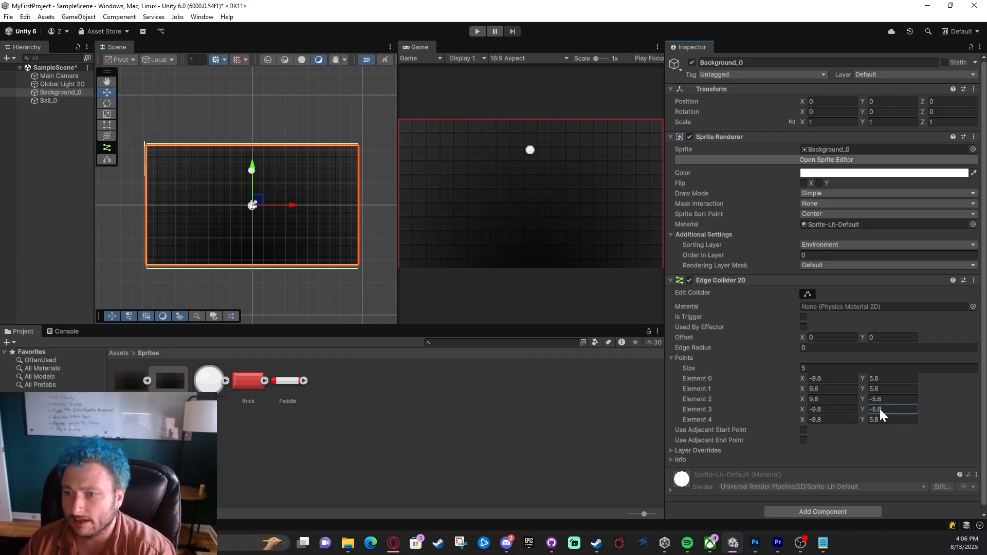
pyautogui.write('6')
# Step: Match the collider's closing point Element 4 to the first point at X -9.6, Y 5.6
pyautogui.doubleClick(879, 421)
pyautogui.write('6')
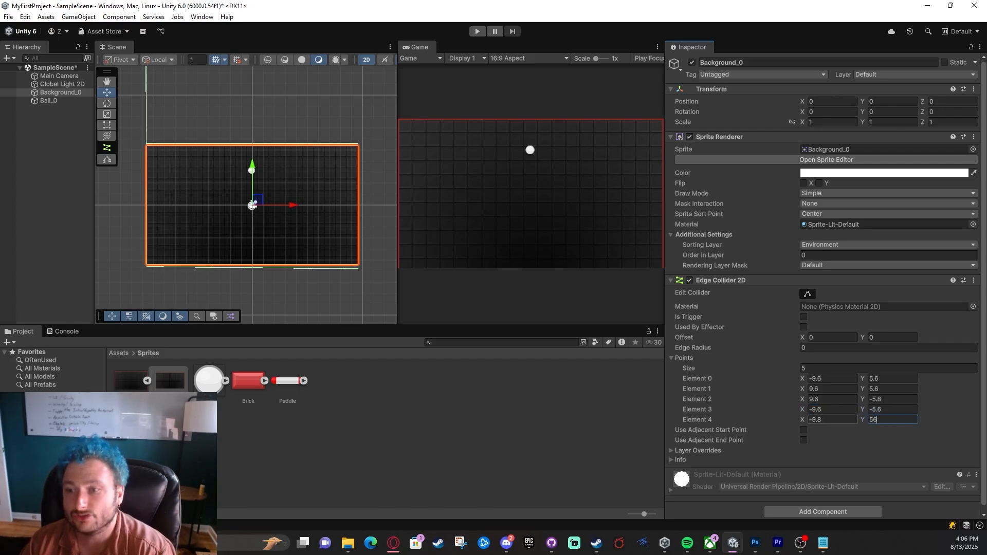
pyautogui.press('BackSpace')
pyautogui.write('.5')
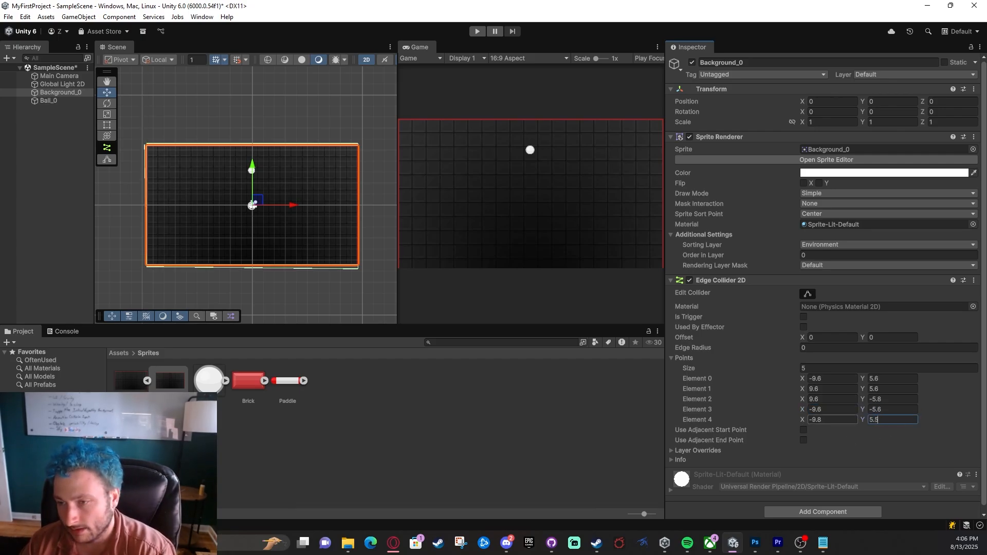
pyautogui.press('BackSpace')
pyautogui.write('6')
pyautogui.click(822, 420)
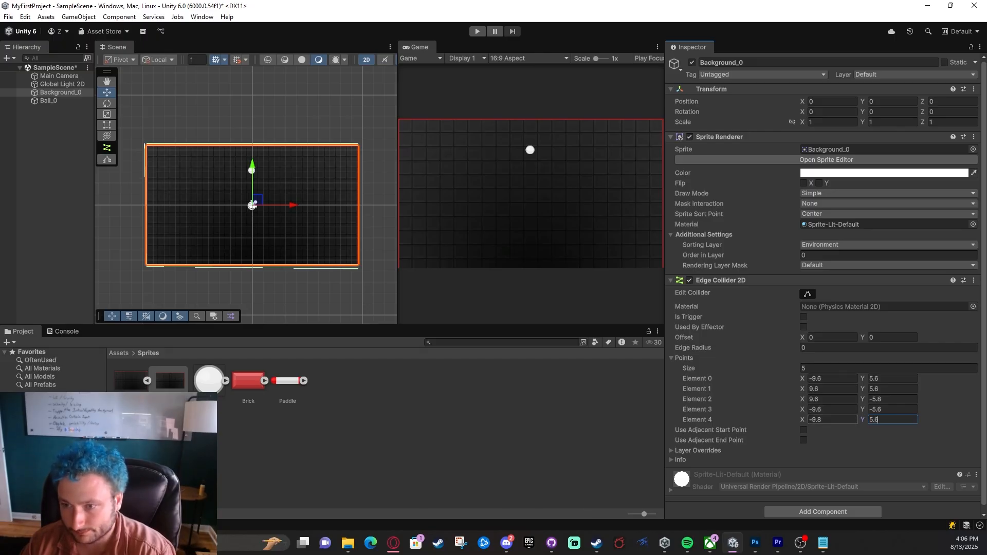
pyautogui.write('6')
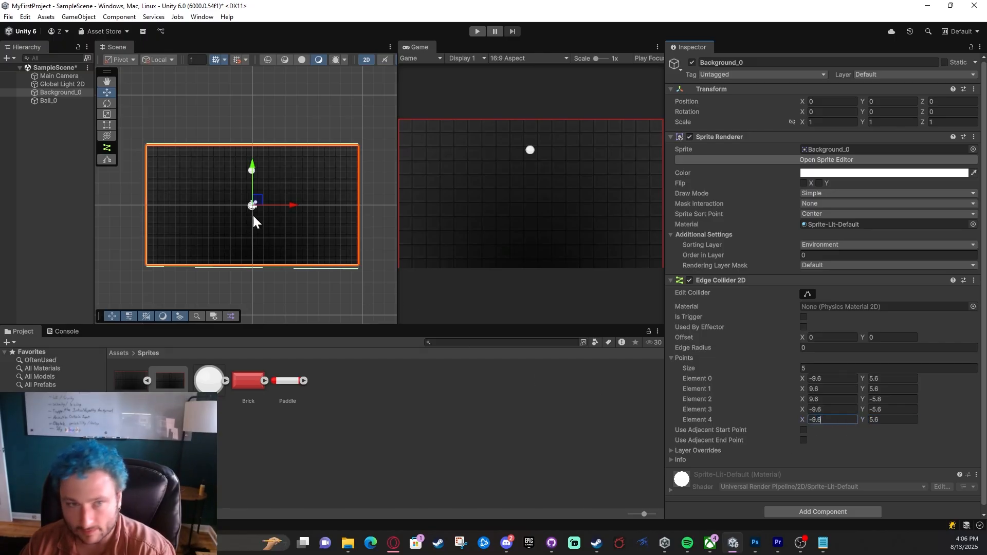
# Step: Set collider point Element 2's Y to -5.6 to level the collider's lower edge
pyautogui.scroll(10, 172, 194)
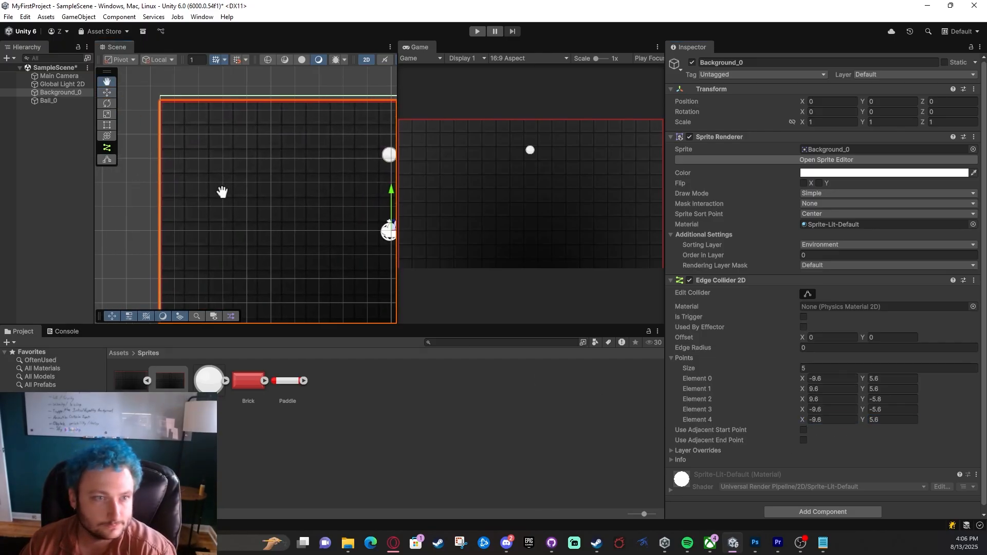
pyautogui.scroll(2, 244, 198)
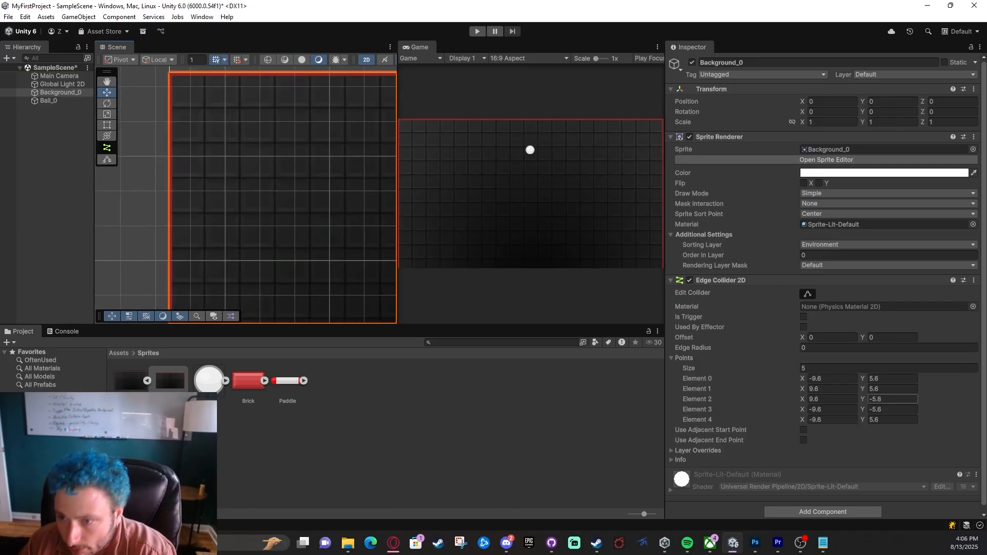
pyautogui.click(892, 409)
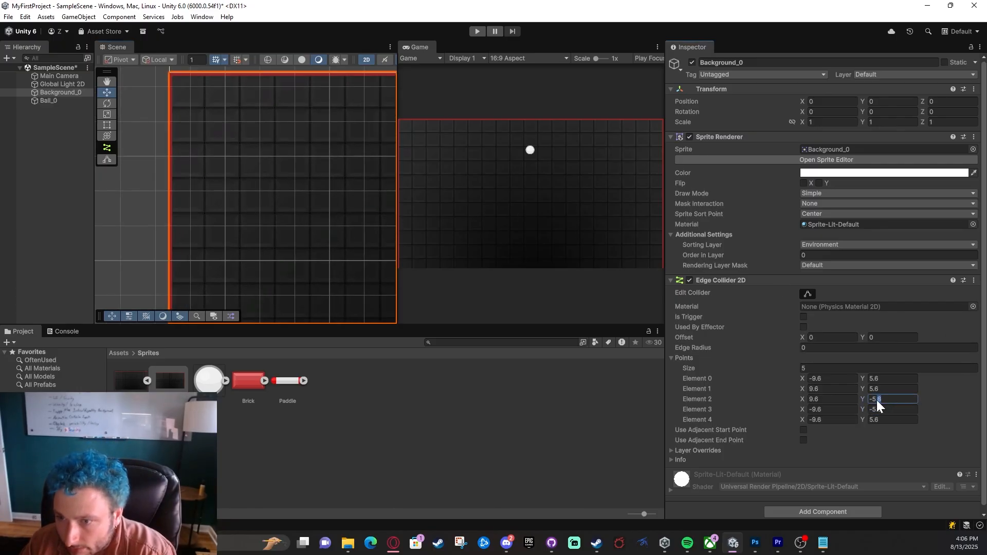
pyautogui.write('6')
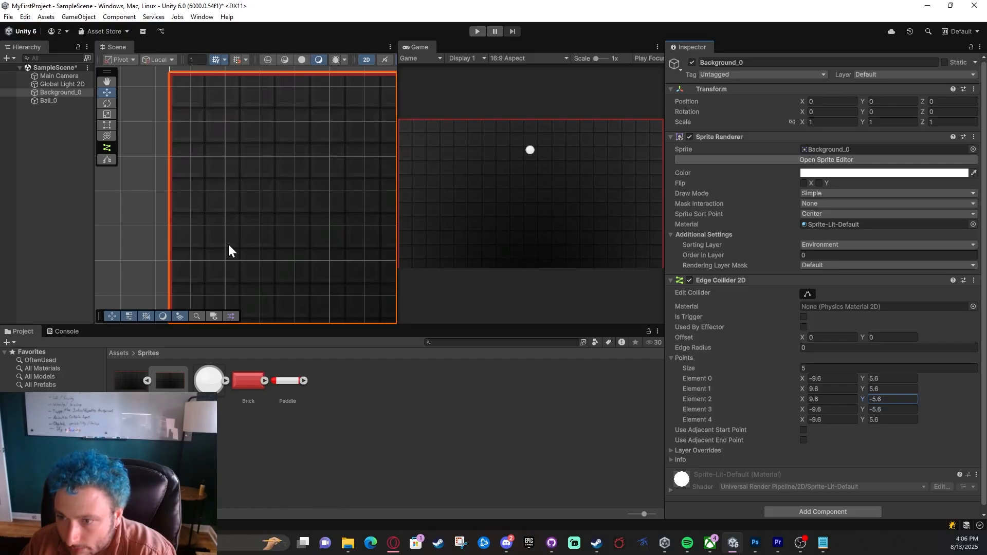
# Step: Check how closely the edge collider follows the background's right side and overall border
pyautogui.scroll(-4, 228, 246)
pyautogui.moveTo(247, 225); pyautogui.dragTo(910, 201, button='middle')
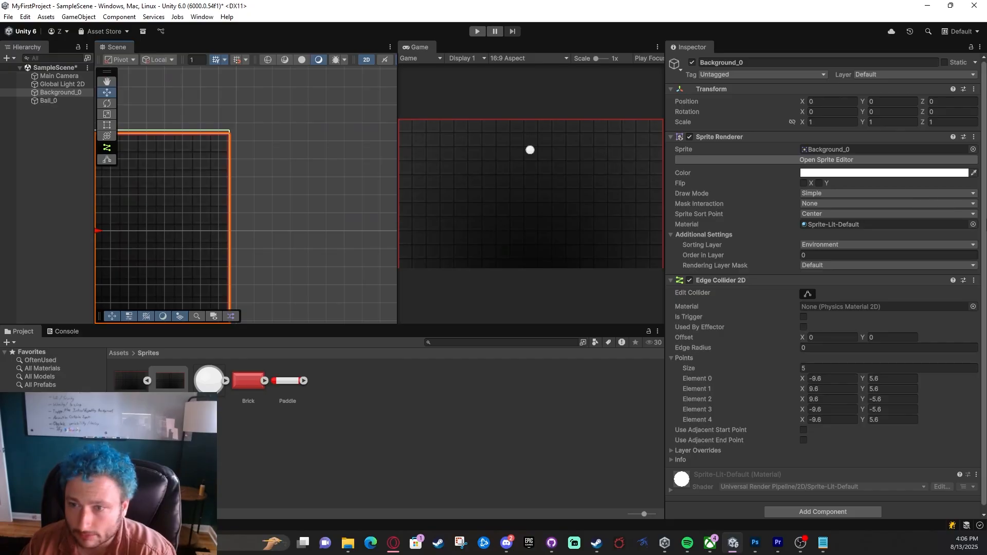
pyautogui.click(830, 389)
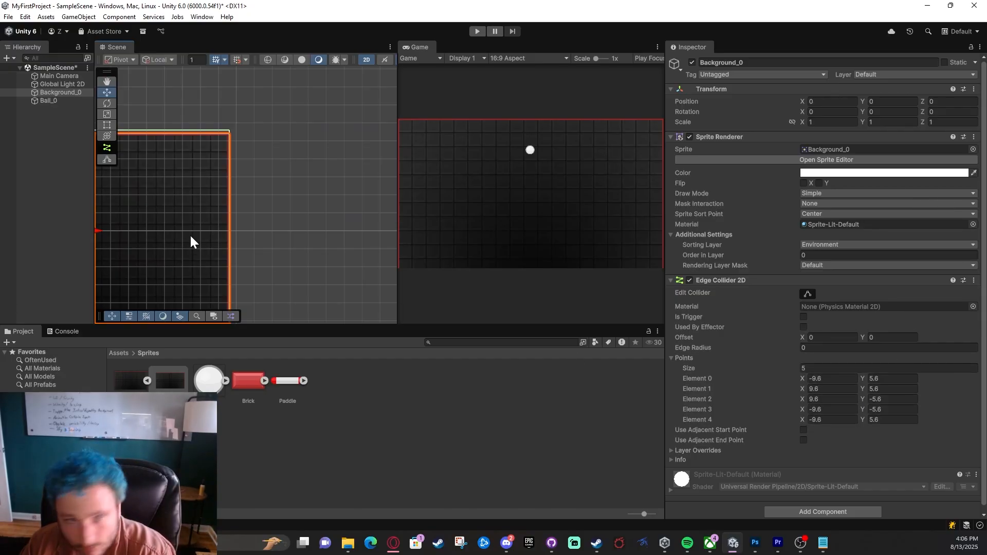
pyautogui.scroll(-3, 177, 222)
pyautogui.moveTo(171, 218); pyautogui.dragTo(354, 196, button='middle')
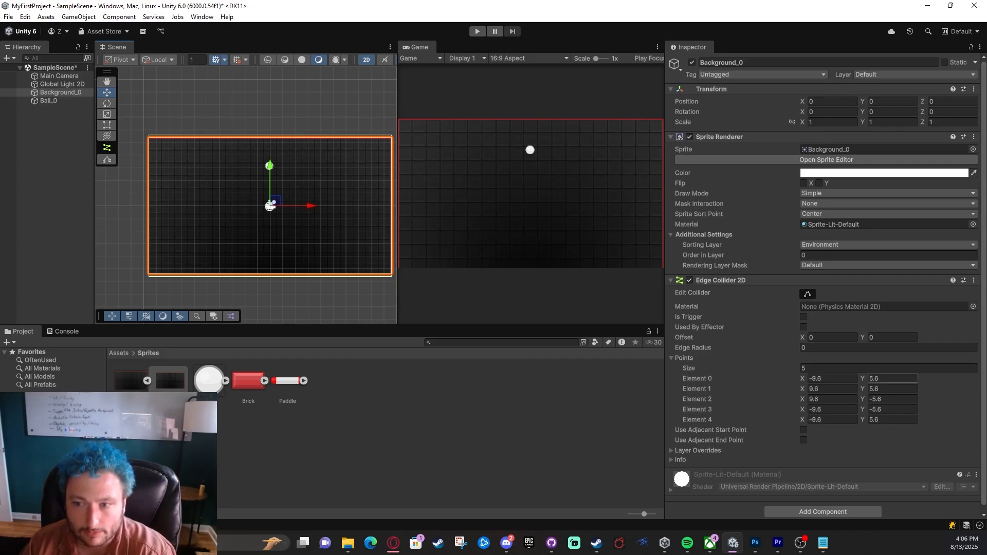
pyautogui.click(892, 379)
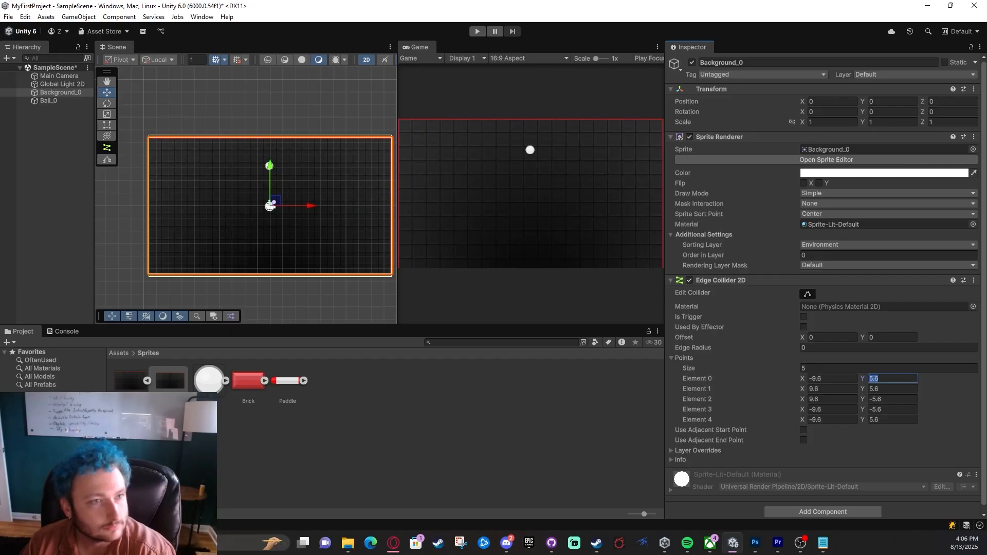
# Step: Review the settings of the Main Camera, Ball_0, Background_0 and Global Light 2D objects, including the camera's projection size
pyautogui.click(52, 75)
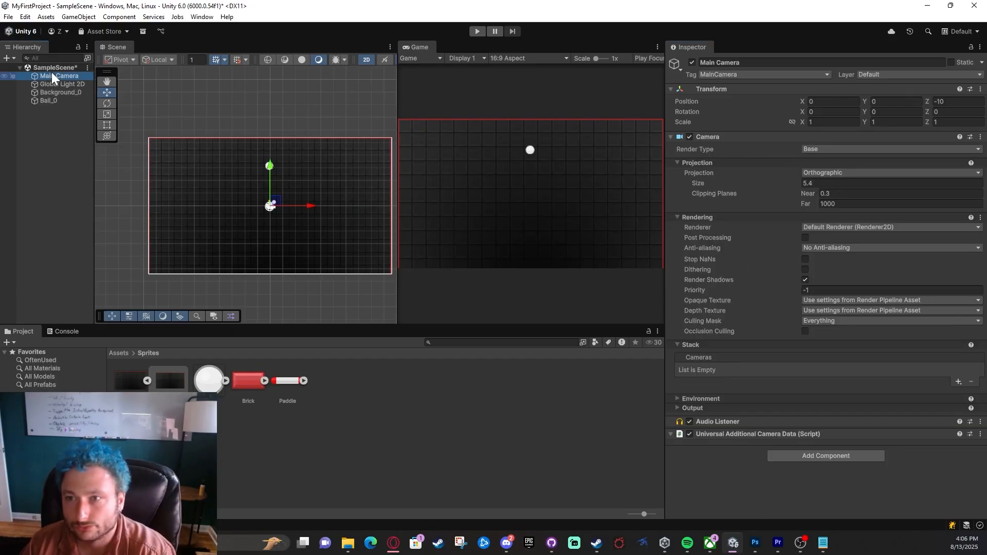
pyautogui.click(54, 93)
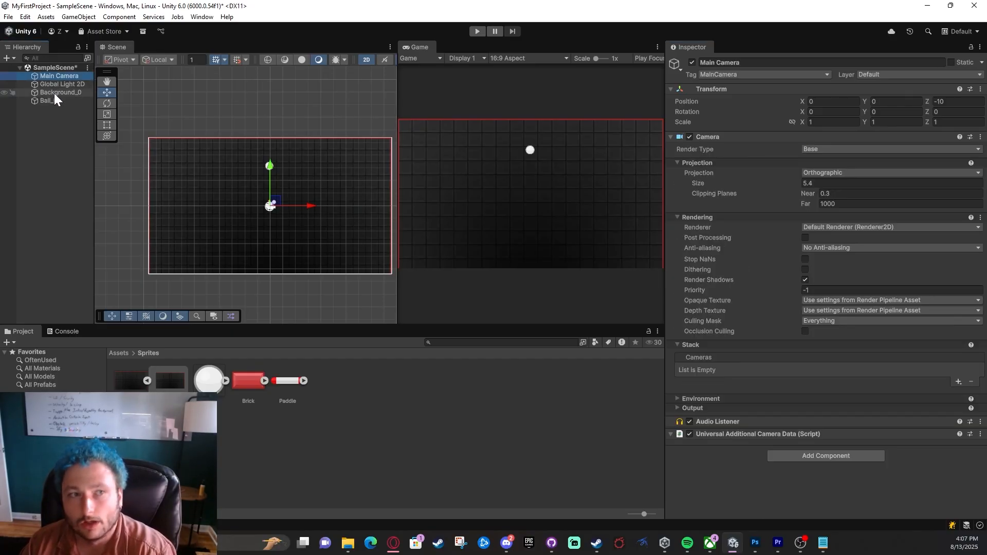
pyautogui.click(41, 99)
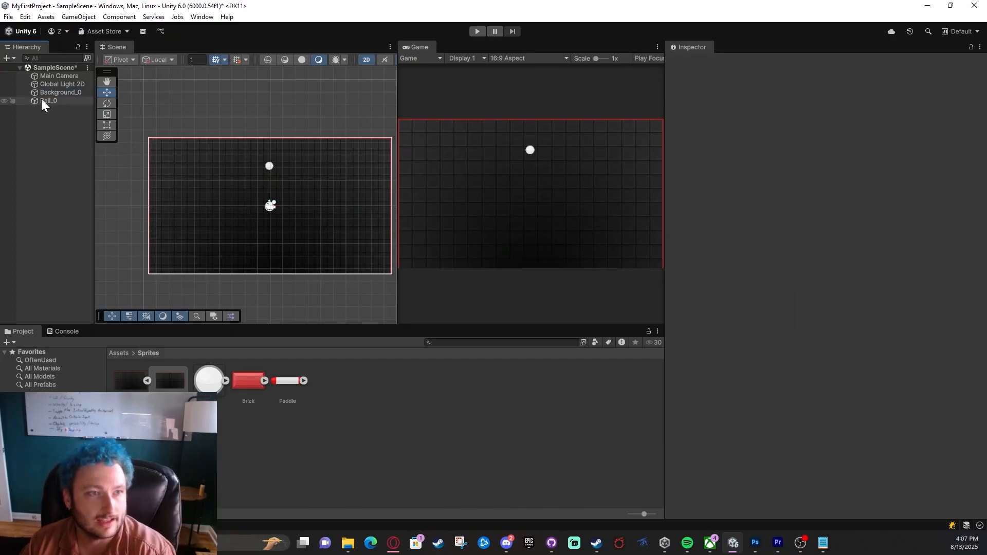
pyautogui.click(49, 92)
pyautogui.click(54, 85)
pyautogui.click(56, 92)
pyautogui.click(56, 100)
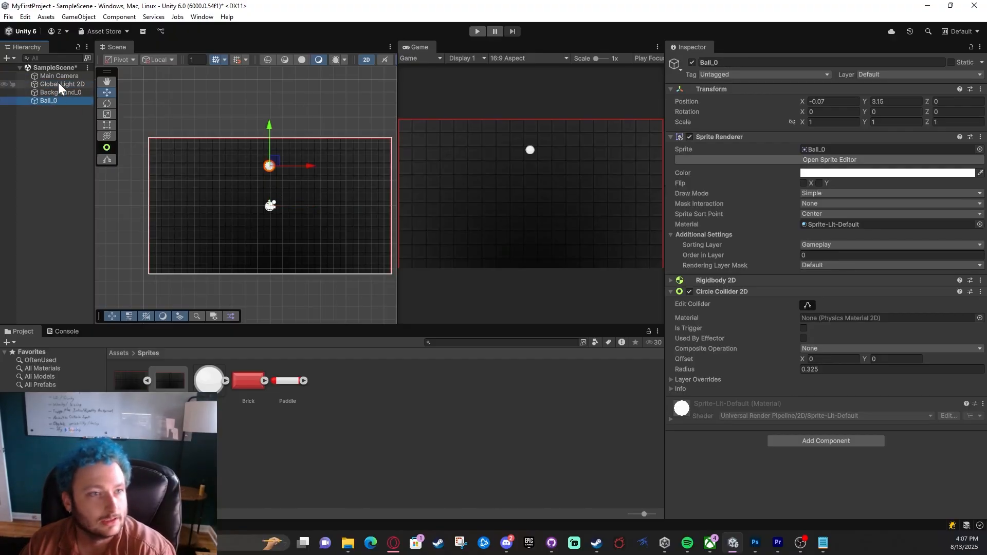
pyautogui.click(57, 76)
pyautogui.click(69, 93)
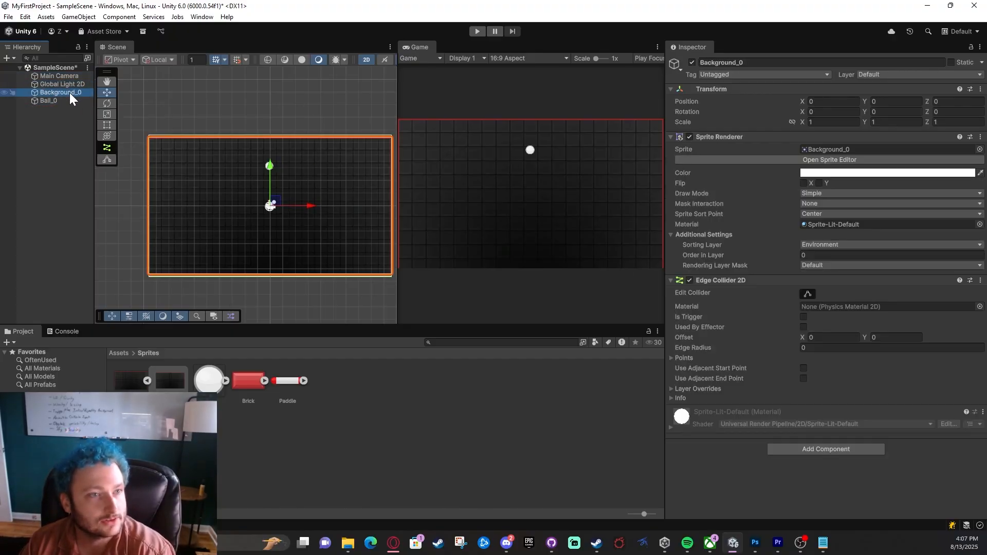
pyautogui.click(54, 84)
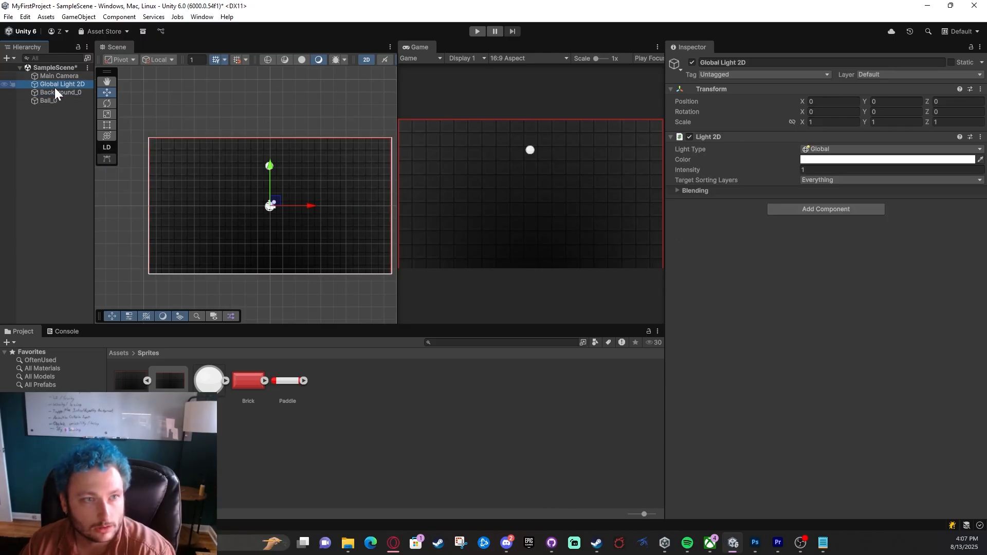
# Step: Reopen the background's collider points and lower the upper edge by setting Y to 5.4 for Element 0 and Element 1
pyautogui.click(55, 92)
pyautogui.click(691, 361)
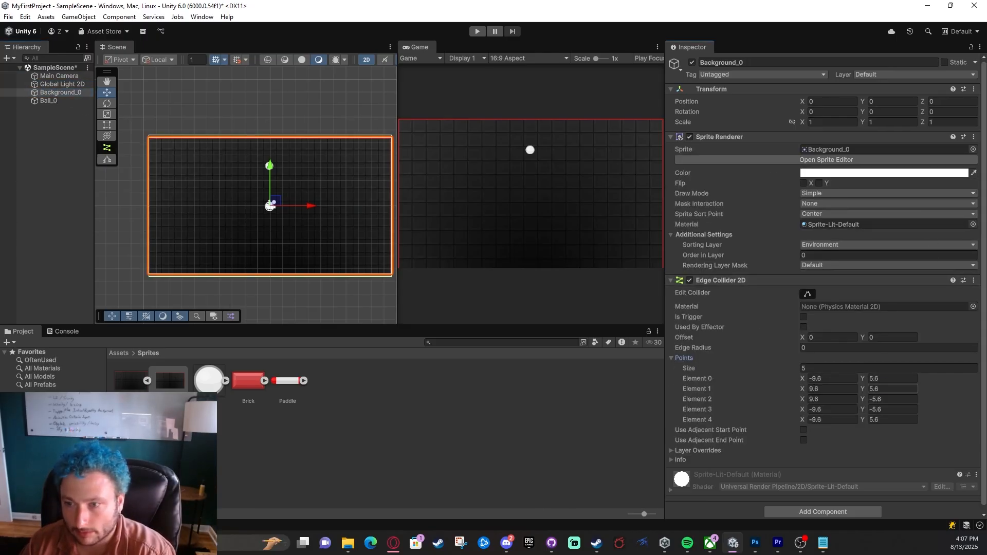
pyautogui.click(888, 378)
pyautogui.write('5.4')
pyautogui.click(877, 389)
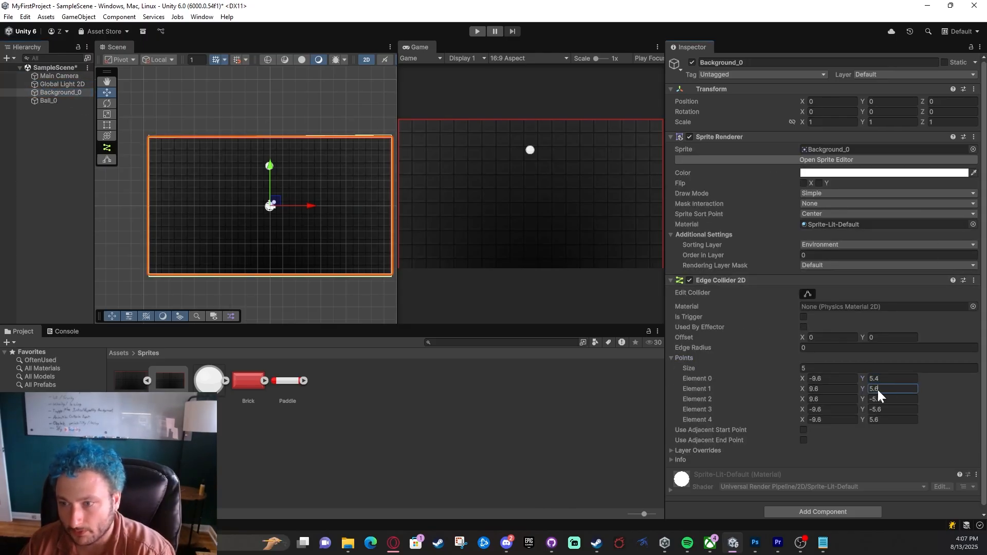
pyautogui.write('5.4')
# Step: Set Y to -5.4 for collider points Element 2 and Element 3, and to 5.4 for Element 4
pyautogui.click(887, 399)
pyautogui.write('-5.4')
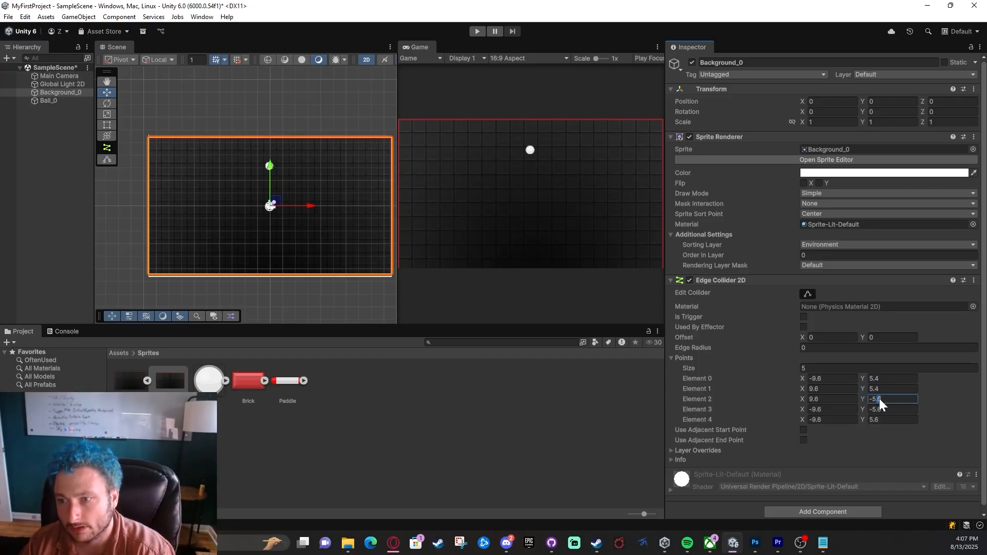
pyautogui.click(879, 407)
pyautogui.write('-5.4')
pyautogui.click(884, 419)
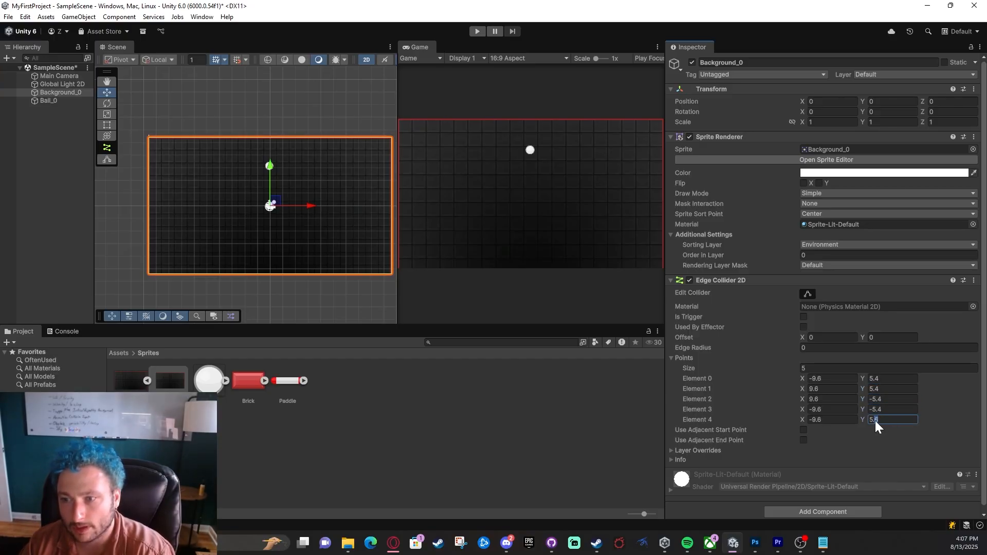
pyautogui.write('4')
pyautogui.press('Return')
# Step: Inspect the collider's fit around the background, run the game to test the ball's fall, and stop it
pyautogui.scroll(-3, 205, 231)
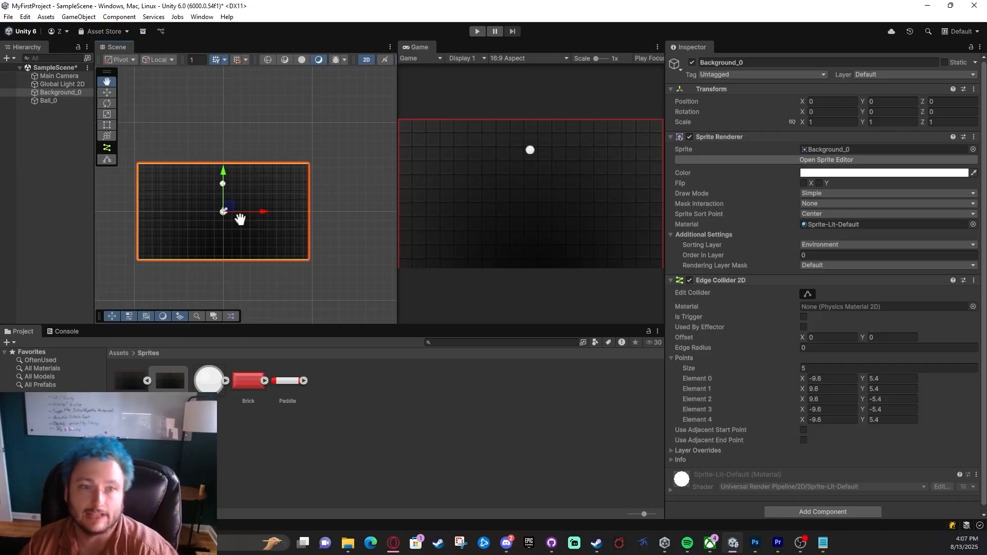
pyautogui.scroll(3, 255, 211)
pyautogui.moveTo(260, 169); pyautogui.dragTo(318, 183, button='middle')
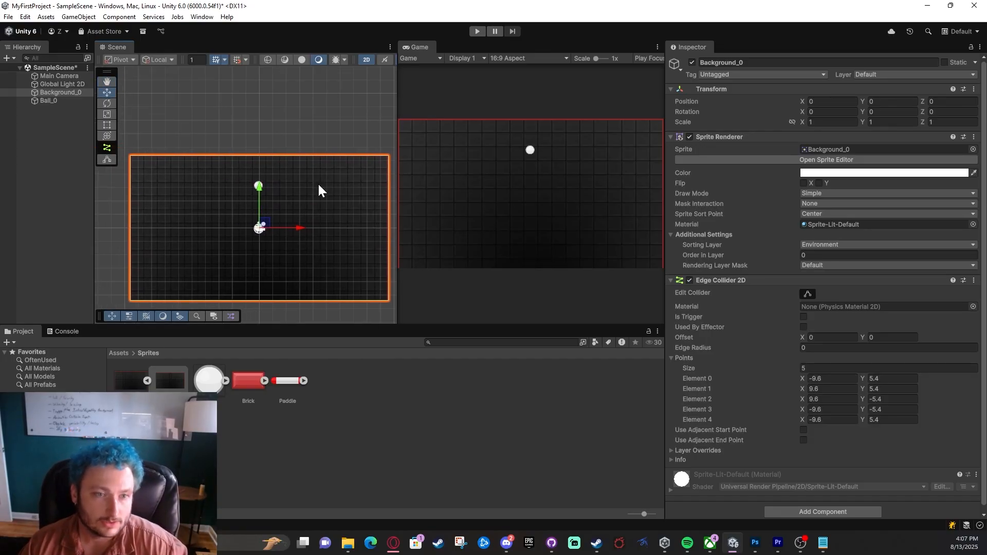
pyautogui.moveTo(302, 262); pyautogui.dragTo(281, 227, button='middle')
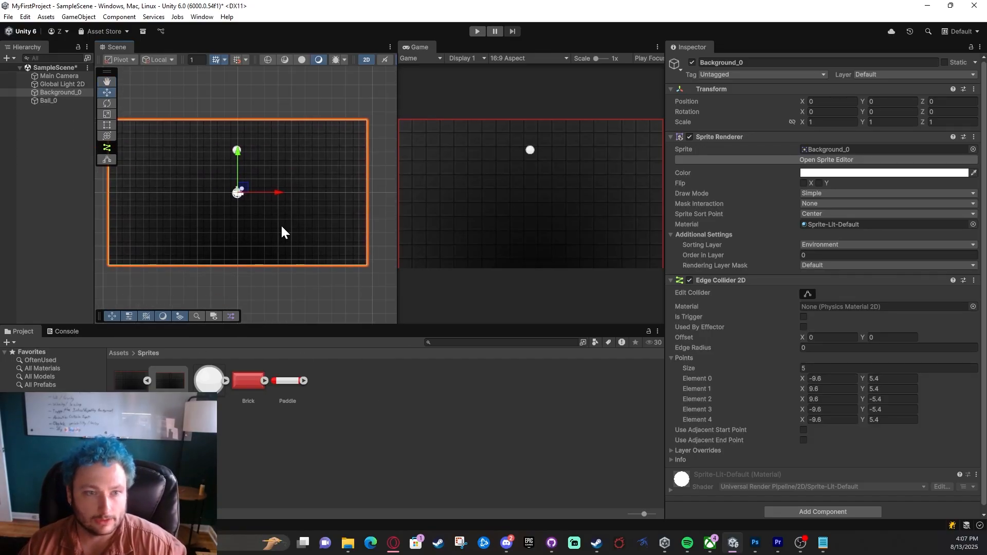
pyautogui.click(479, 31)
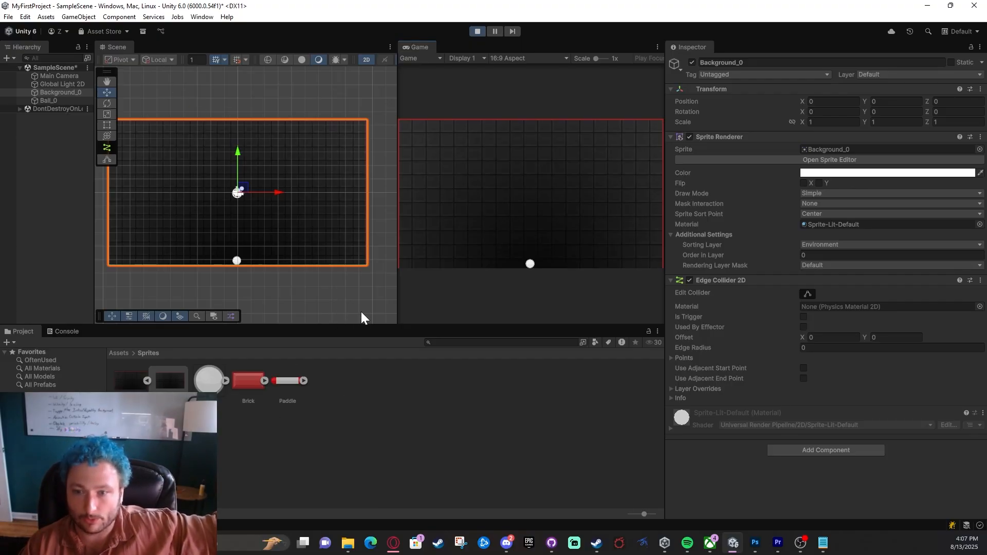
pyautogui.click(482, 30)
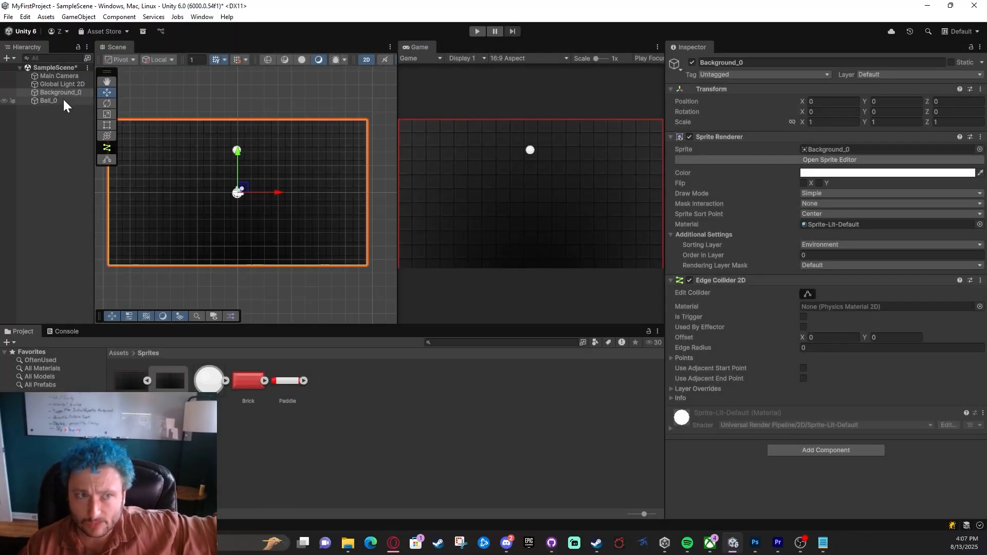
# Step: Remove the Edge Collider 2D component from Background_0
pyautogui.rightClick(748, 280)
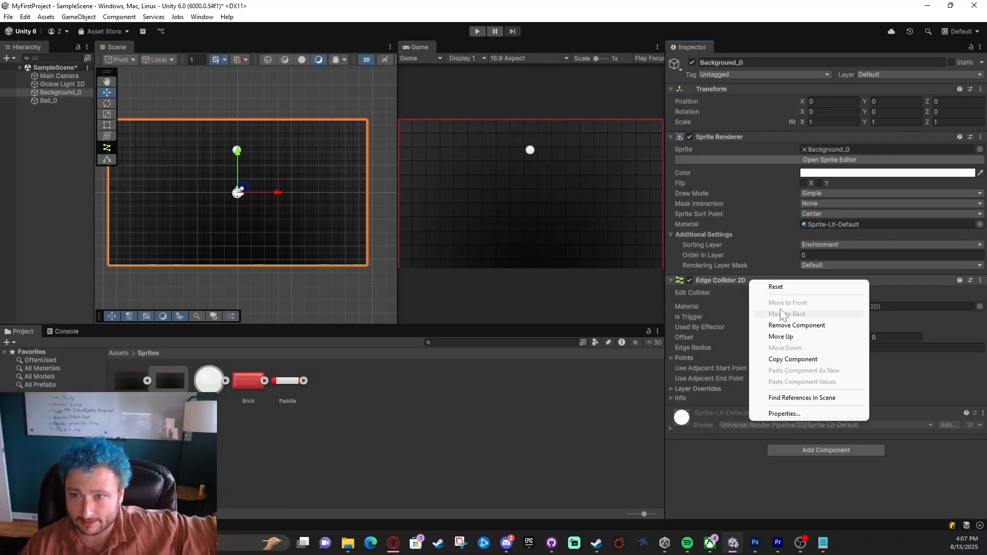
pyautogui.click(783, 326)
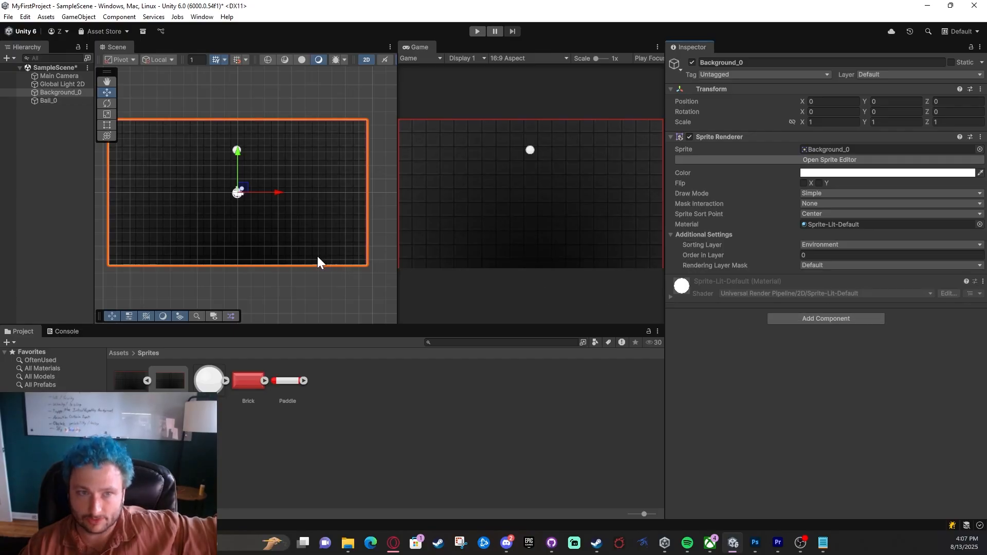
# Step: Create a square 2D sprite as a child of Background_0 and keep it selected
pyautogui.rightClick(51, 92)
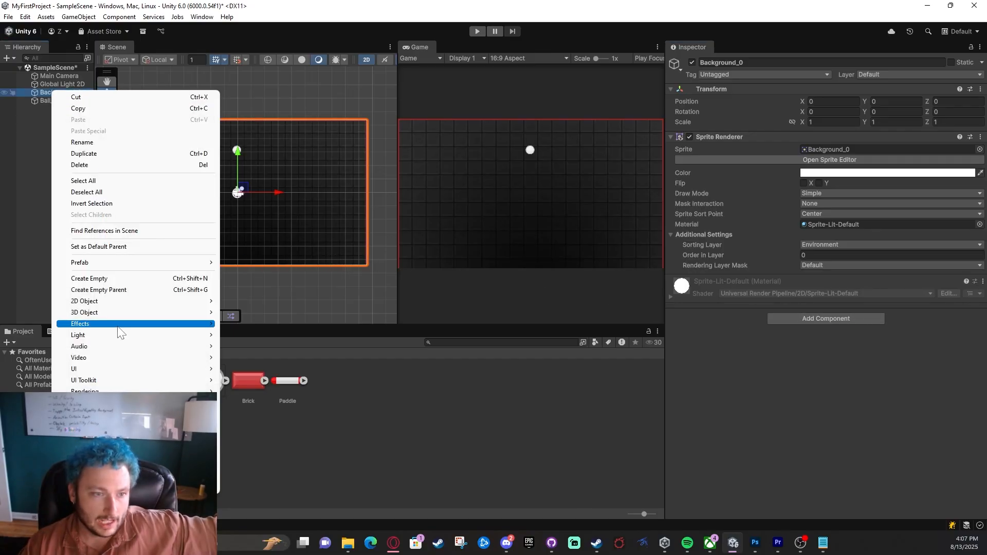
pyautogui.moveTo(117, 304)
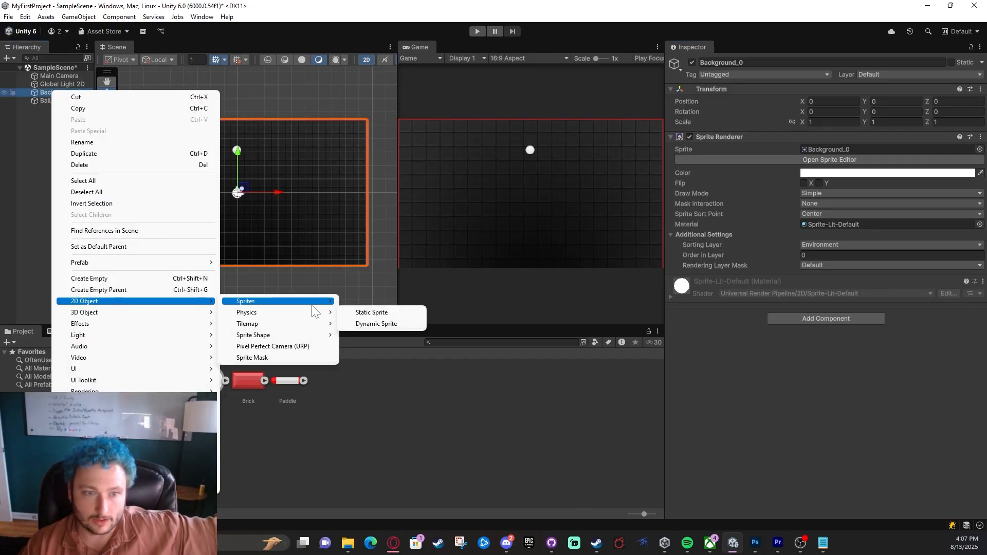
pyautogui.moveTo(308, 302)
pyautogui.click(379, 313)
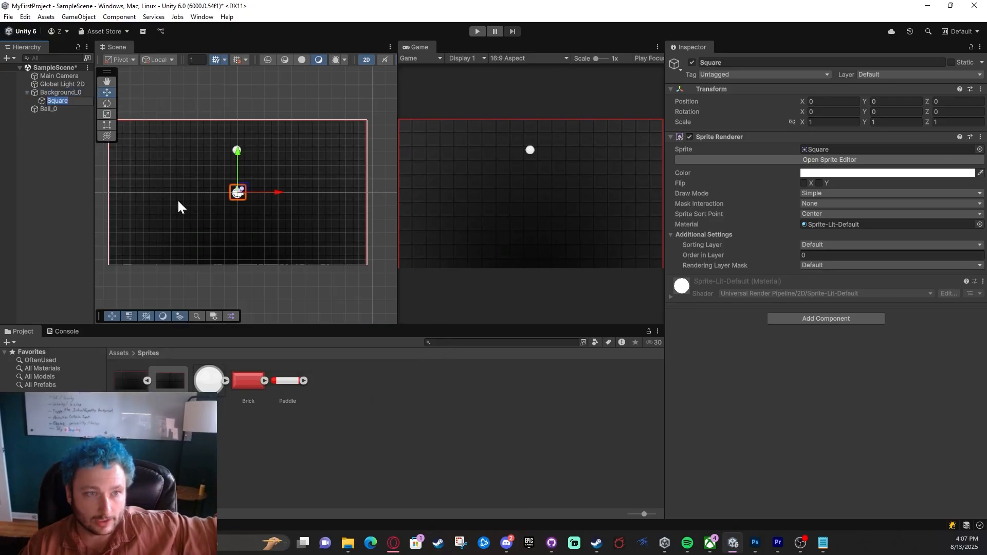
pyautogui.click(54, 115)
pyautogui.click(57, 100)
pyautogui.click(60, 93)
pyautogui.click(59, 101)
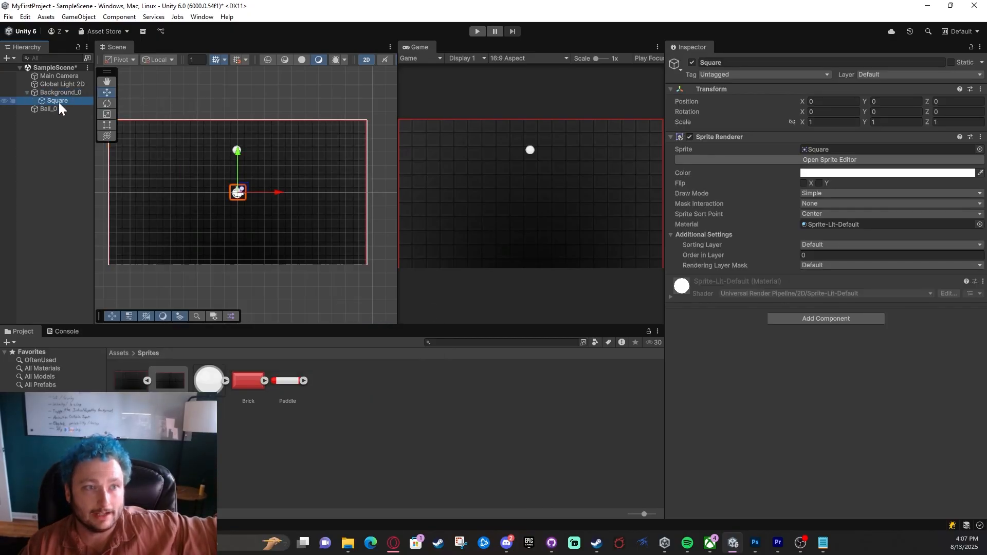
# Step: Move the square to the background's left edge at about X -10.12, Y 0.53, and add a Box Collider 2D to it
pyautogui.moveTo(246, 190); pyautogui.dragTo(110, 181)
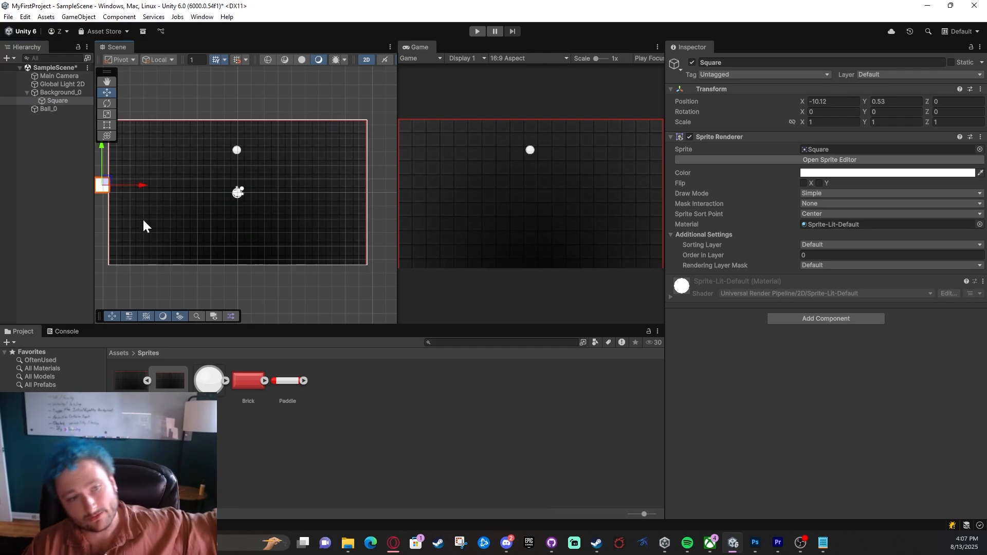
pyautogui.click(822, 318)
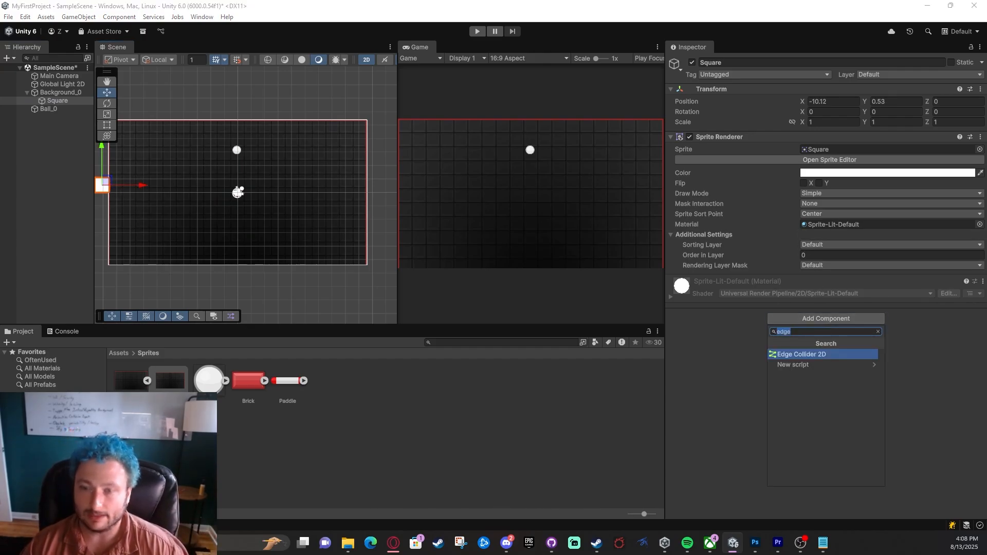
pyautogui.write('boxco')
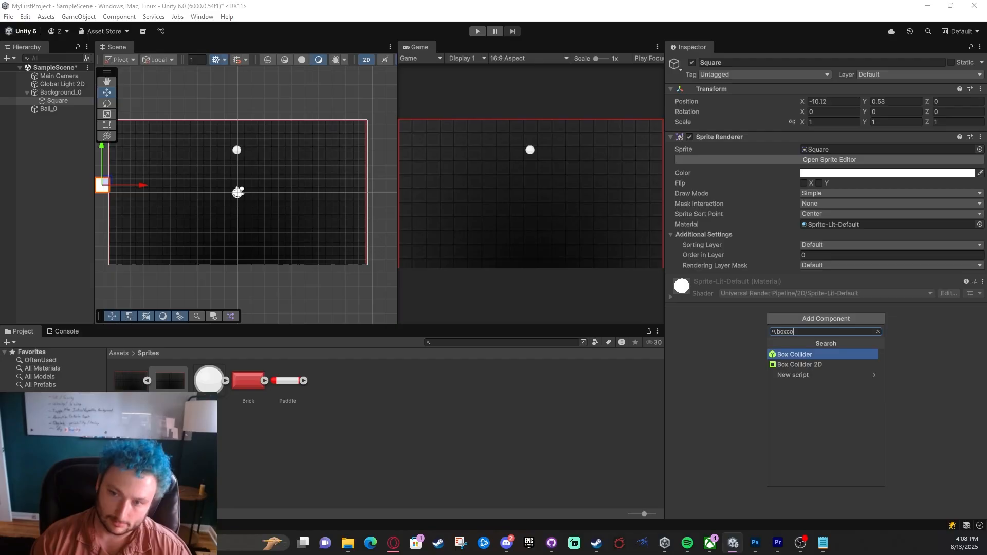
pyautogui.press('Down')
pyautogui.press('Return')
# Step: Stretch the square vertically to a Y scale of about 16.3 so it forms a wall taller than the background
pyautogui.moveTo(166, 156); pyautogui.dragTo(262, 169, button='middle')
pyautogui.scroll(5, 225, 163)
pyautogui.press('r')
pyautogui.moveTo(219, 153); pyautogui.dragTo(310, 69)
pyautogui.scroll(-3, 310, 73)
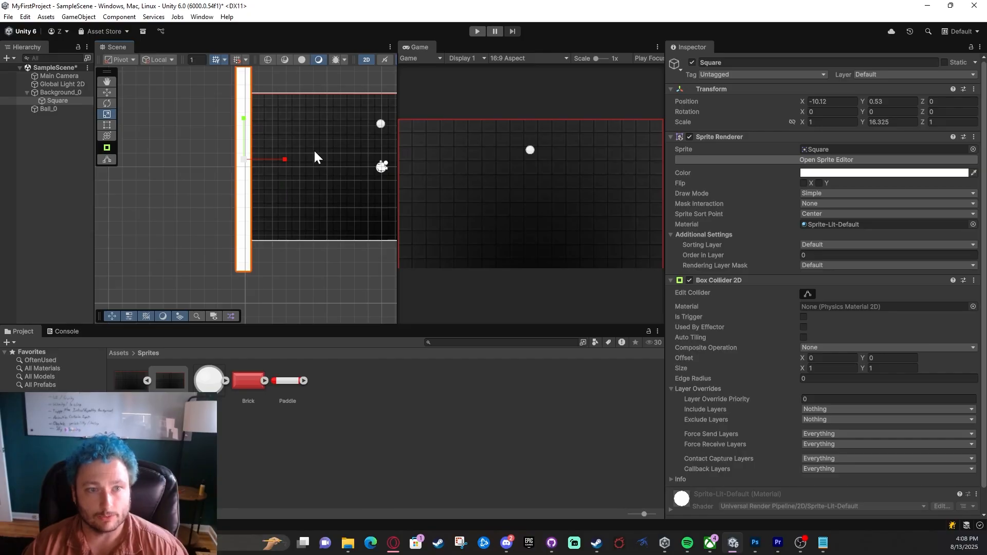
# Step: Duplicate the left wall and move the copy to the background's right edge
pyautogui.moveTo(313, 149); pyautogui.dragTo(281, 149, button='middle')
pyautogui.hotkey('ctrl', 'd')
pyautogui.press('w')
pyautogui.scroll(-2, 309, 169)
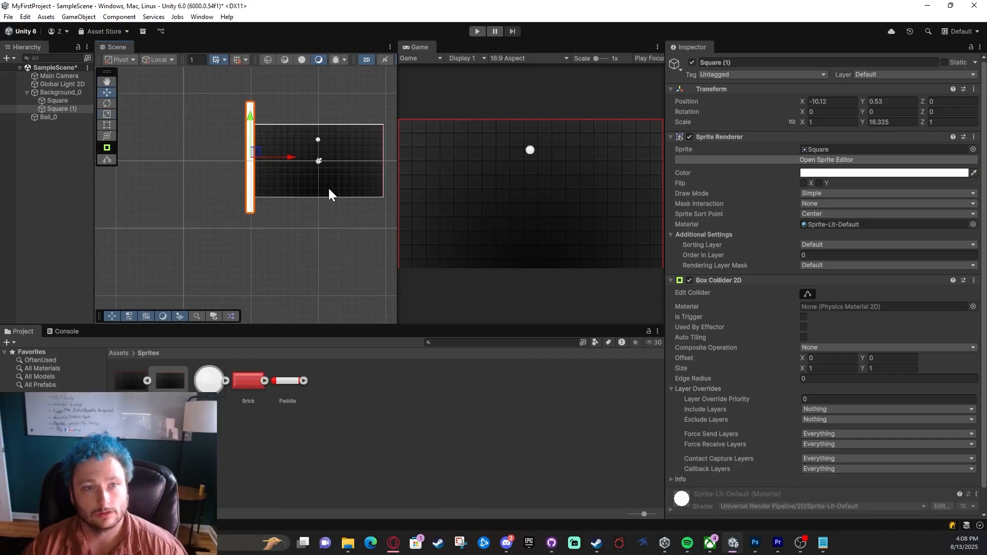
pyautogui.moveTo(328, 187); pyautogui.dragTo(260, 156, button='middle')
pyautogui.moveTo(240, 148); pyautogui.dragTo(407, 119)
# Step: Duplicate the wall as a ceiling along the background's upper edge, scaled to about 25.4 in X and 0.82 in Y
pyautogui.hotkey('ctrl', 'd')
pyautogui.press('r')
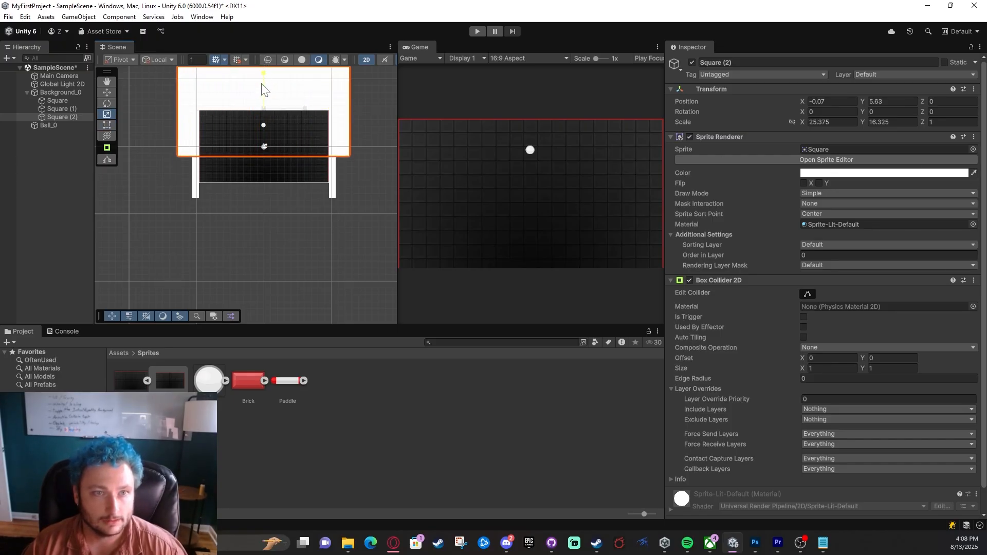
pyautogui.moveTo(263, 90); pyautogui.dragTo(245, 174)
# Step: Duplicate the ceiling bar and move the copy down to about Y -5.8 as the floor
pyautogui.press('w')
pyautogui.hotkey('ctrl', 'd')
pyautogui.moveTo(245, 165); pyautogui.dragTo(245, 163)
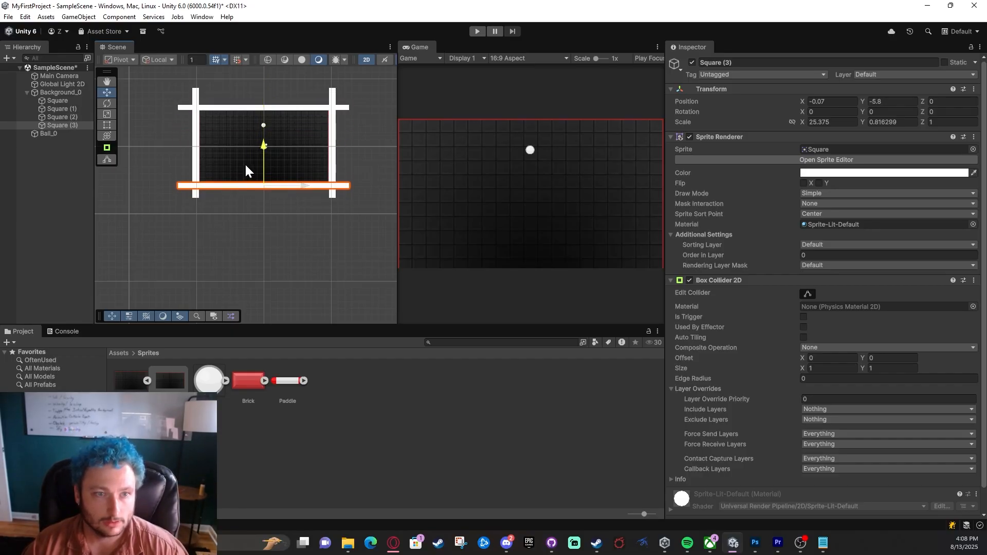
# Step: Select all four wall squares to check the enclosure, run the game to test the ball's fall, stop it, and clear the selection
pyautogui.keyDown('shift'); pyautogui.click(79, 104); pyautogui.keyUp('shift')
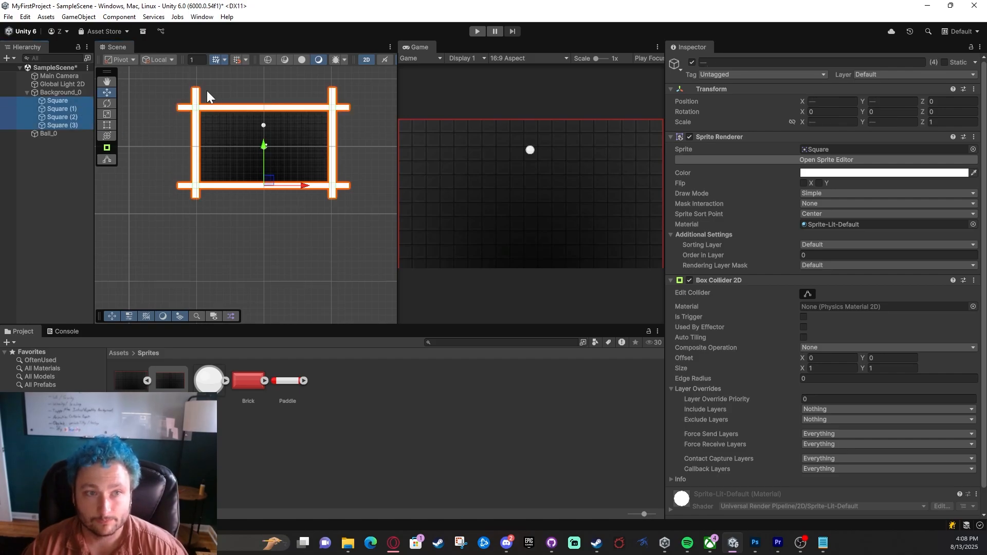
pyautogui.click(477, 32)
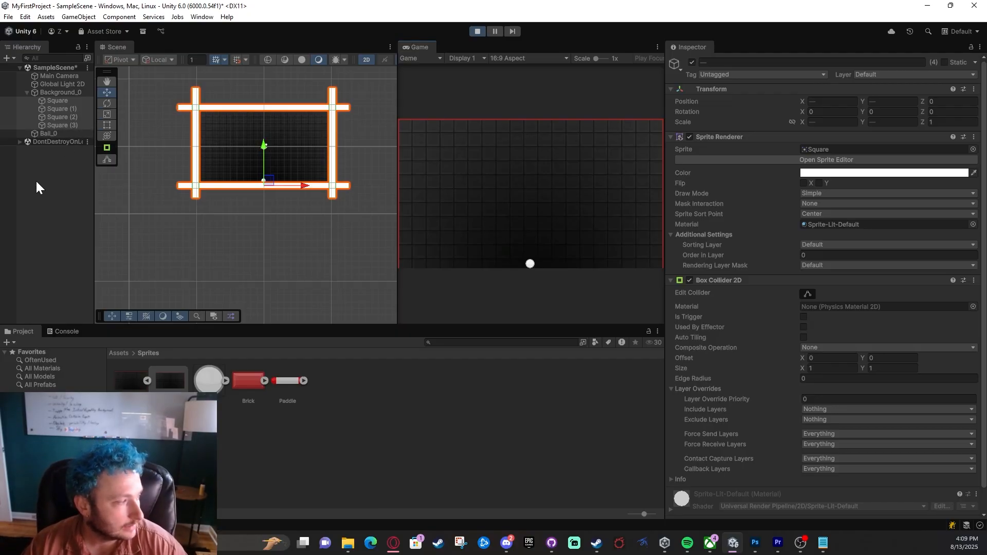
pyautogui.click(477, 32)
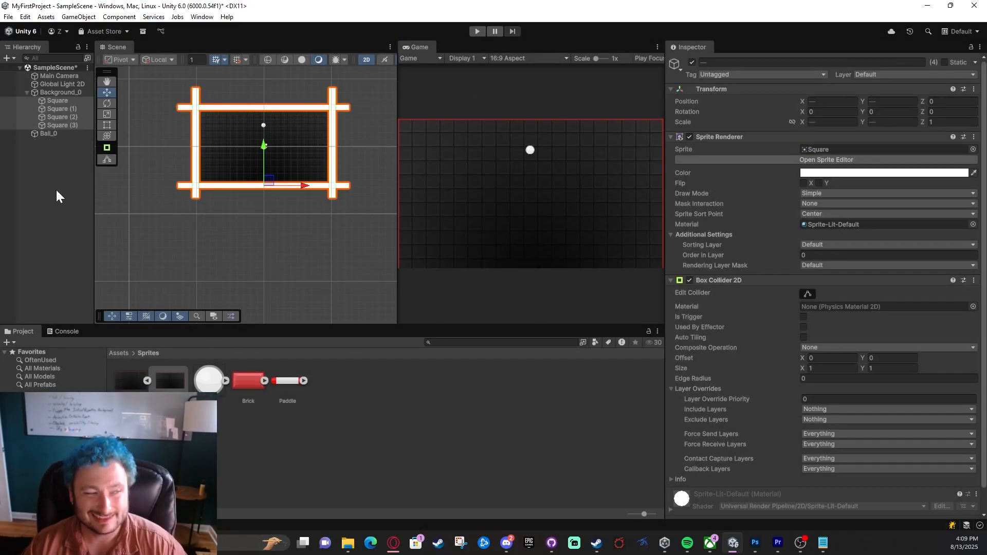
pyautogui.click(42, 249)
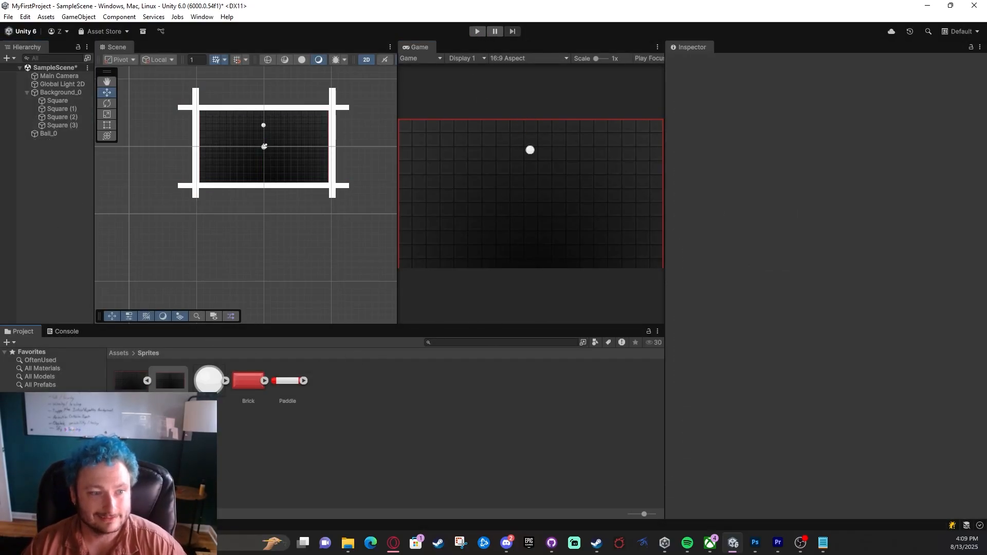
# Step: Create a folder named Materials in the project's Assets folder
pyautogui.click(119, 353)
pyautogui.rightClick(293, 456)
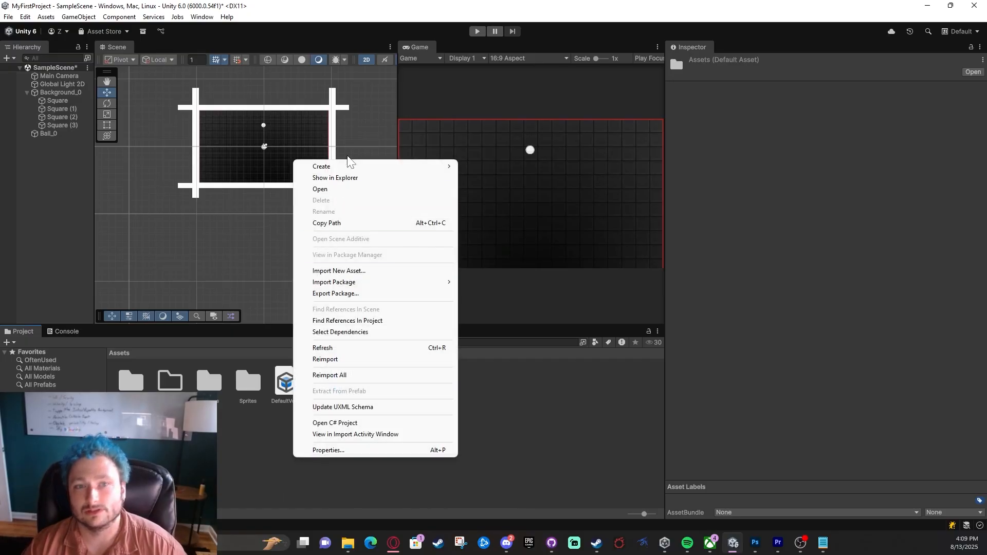
pyautogui.moveTo(350, 166)
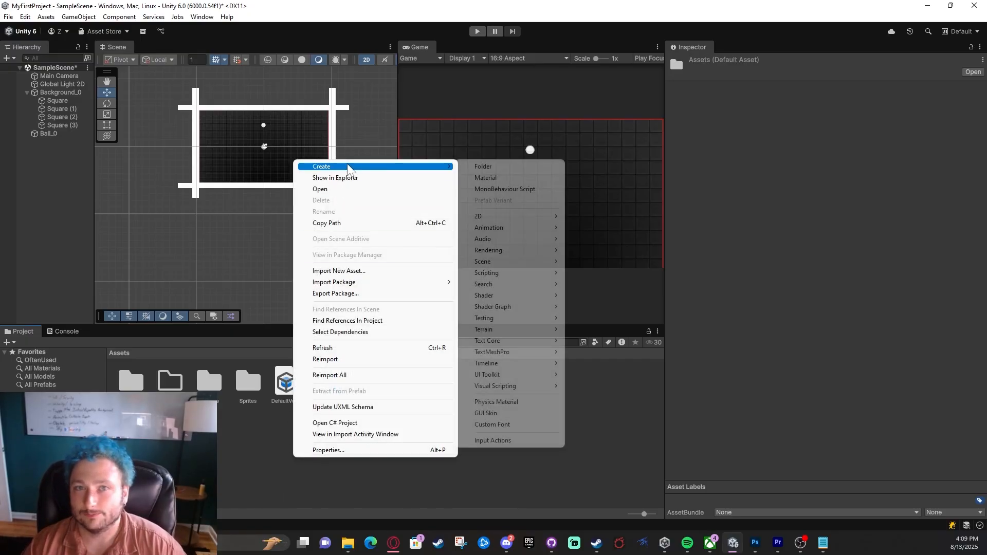
pyautogui.click(503, 168)
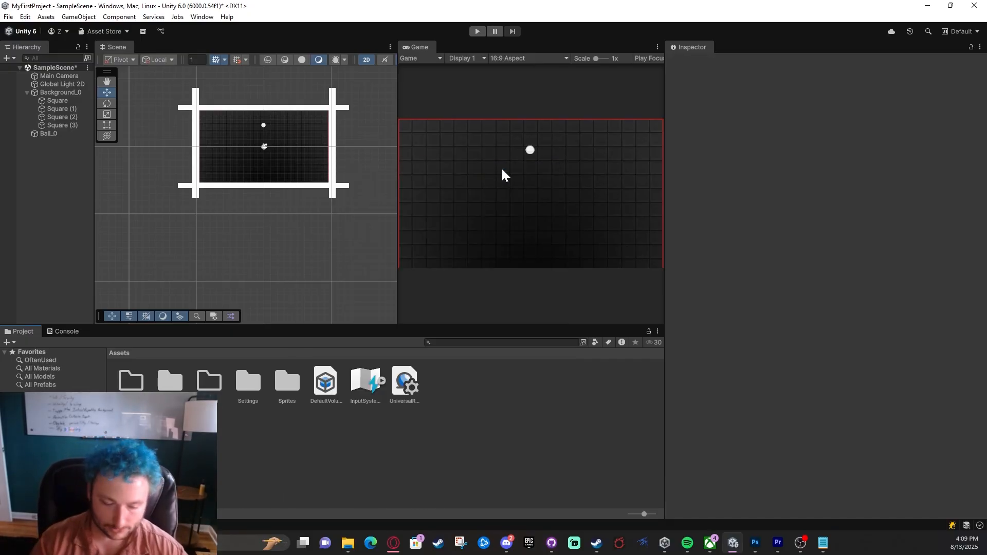
pyautogui.press('Return')
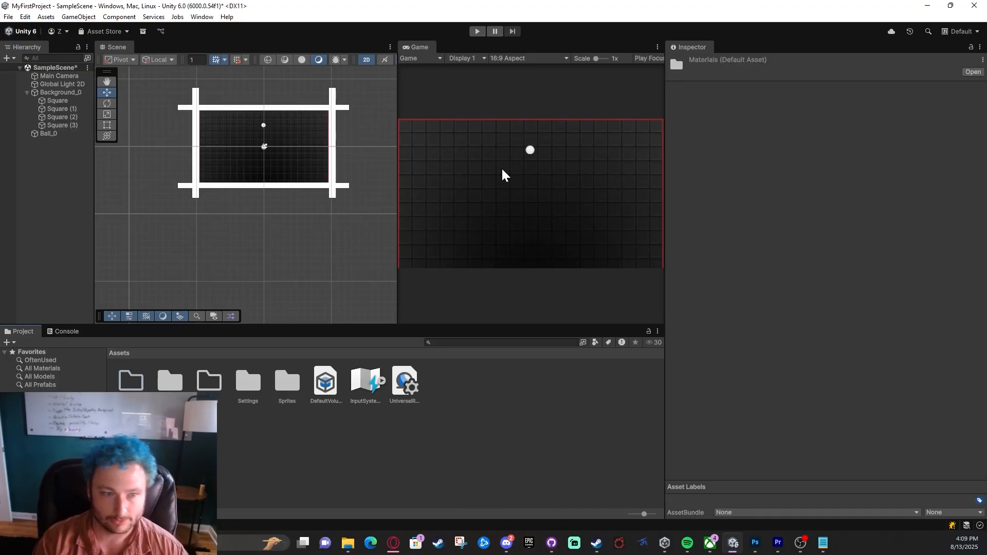
# Step: Create a Physics Material 2D named Bouncy in the Materials folder and set its Bounciness to 1
pyautogui.doubleClick(137, 387)
pyautogui.rightClick(142, 389)
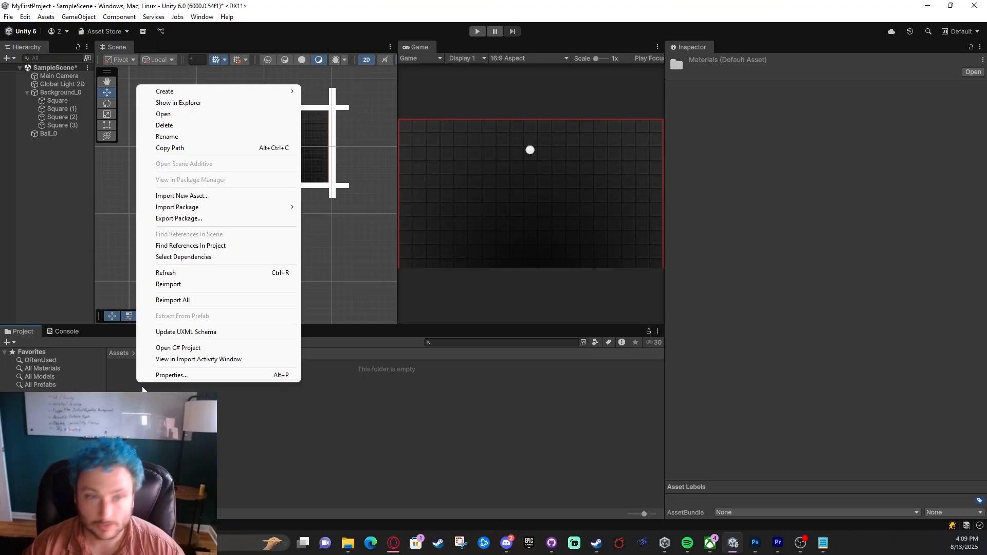
pyautogui.moveTo(193, 94)
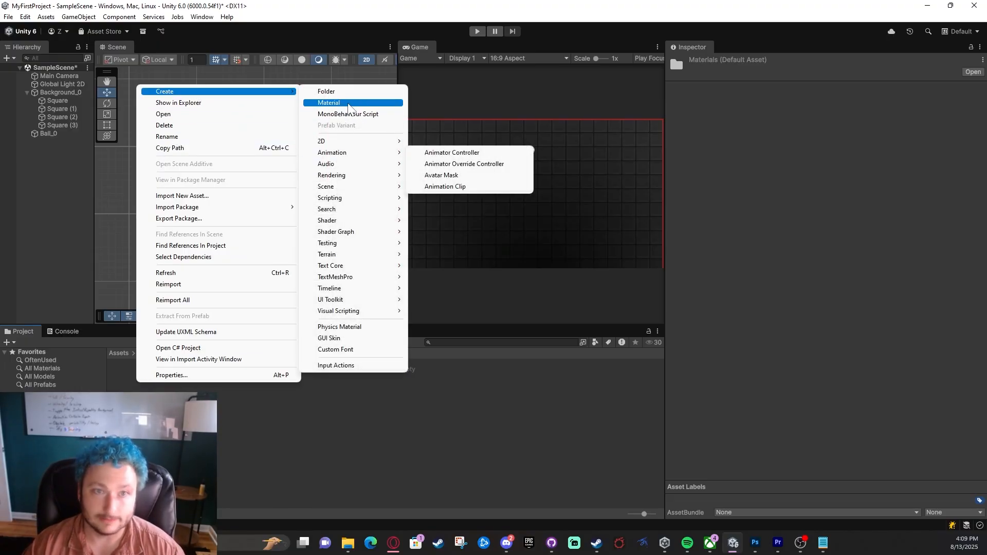
pyautogui.moveTo(345, 141)
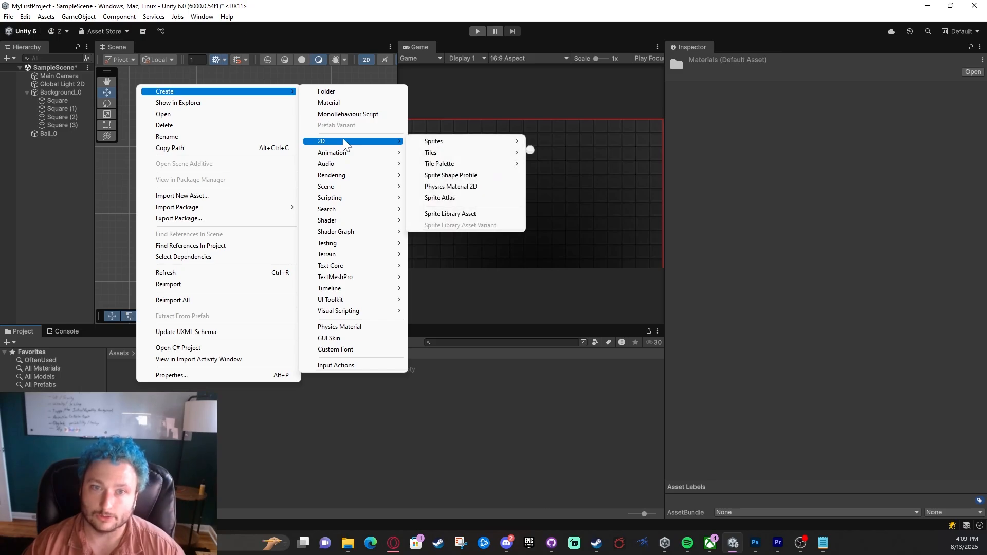
pyautogui.click(458, 187)
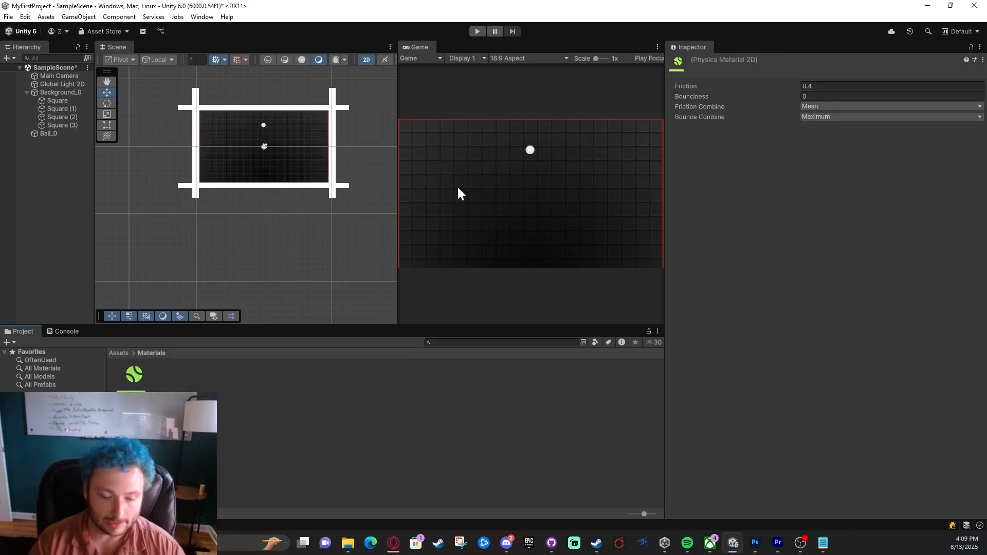
pyautogui.write('Bouncy')
pyautogui.press('Return')
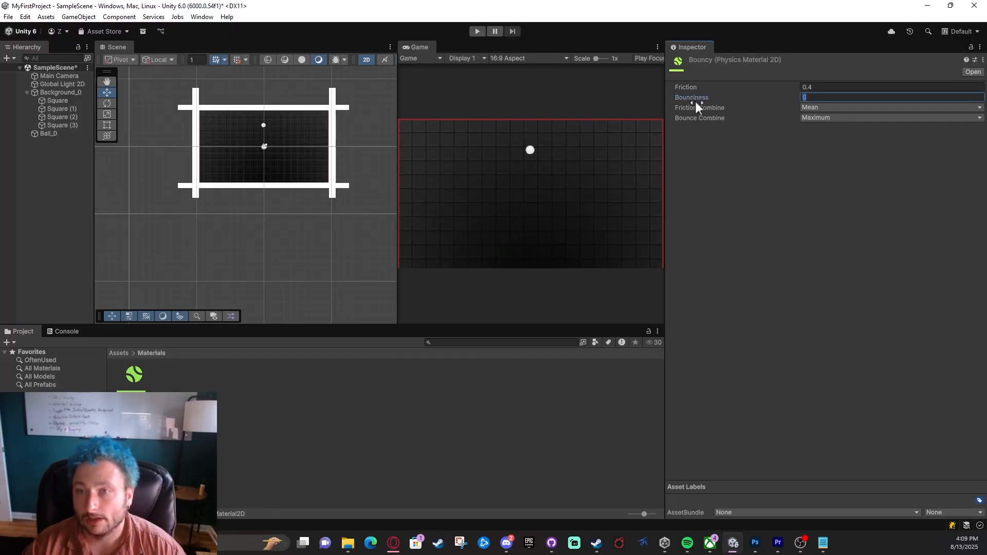
pyautogui.write('1')
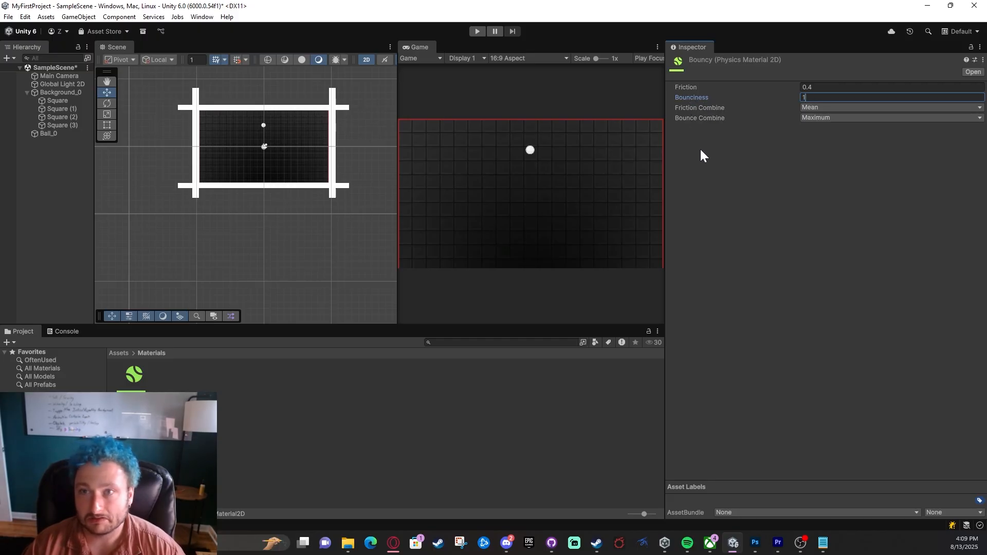
pyautogui.press('Return')
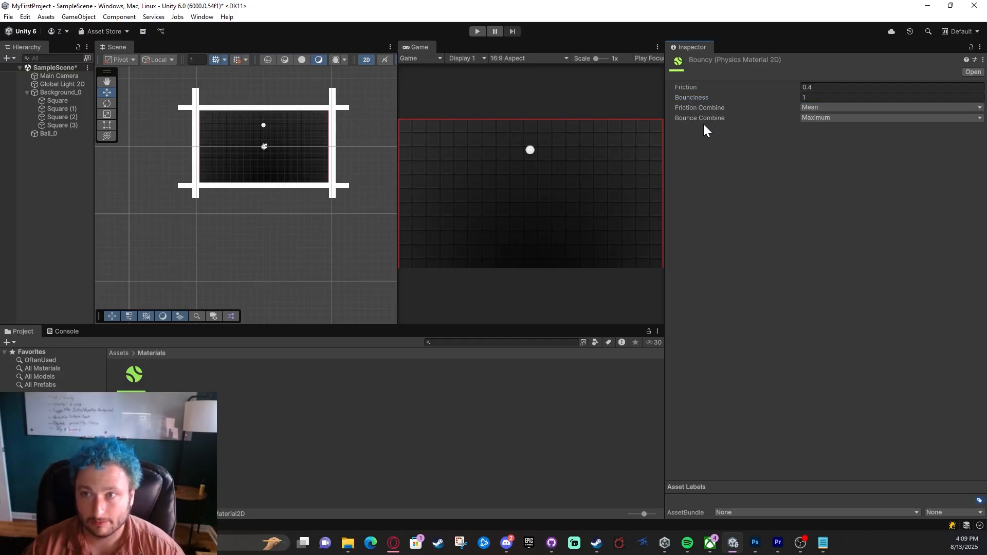
# Step: Assign the Bouncy material to the Rigidbody 2D of Ball_0
pyautogui.click(262, 126)
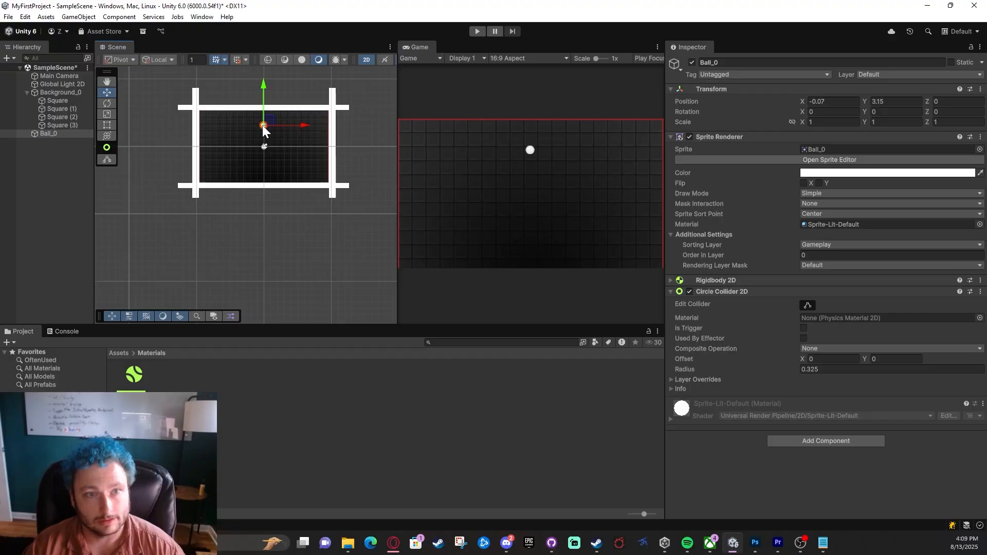
pyautogui.moveTo(141, 380); pyautogui.dragTo(539, 439)
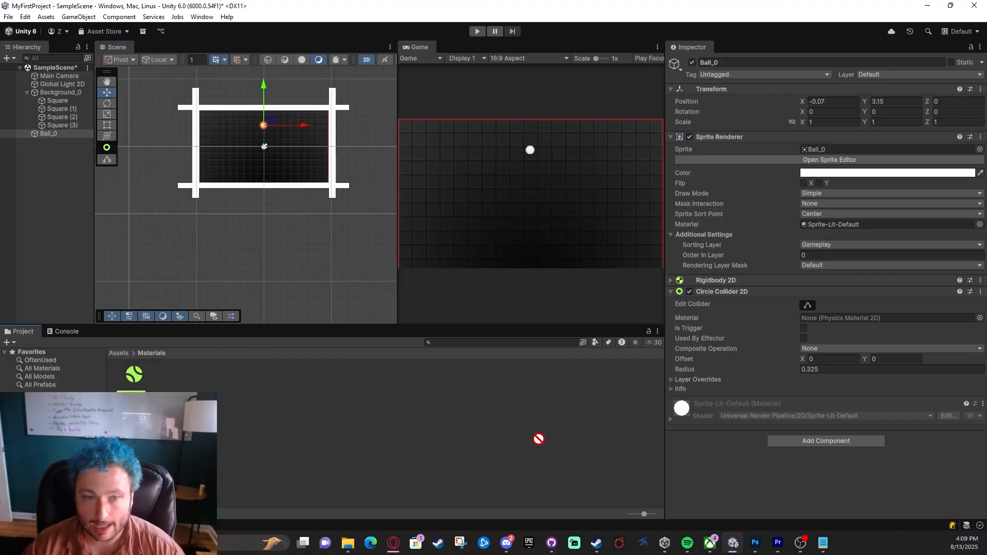
pyautogui.click(766, 281)
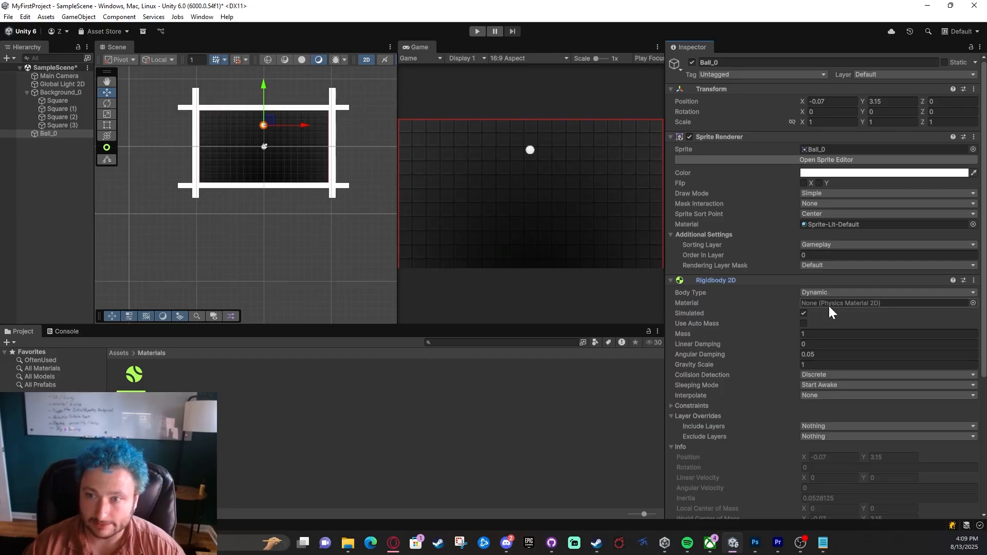
pyautogui.moveTo(125, 380); pyautogui.dragTo(841, 302)
# Step: Frame the ball and walls in the scene and run the game to test the ball's bounce
pyautogui.scroll(3, 289, 142)
pyautogui.scroll(2, 289, 149)
pyautogui.moveTo(289, 149); pyautogui.dragTo(310, 212, button='middle')
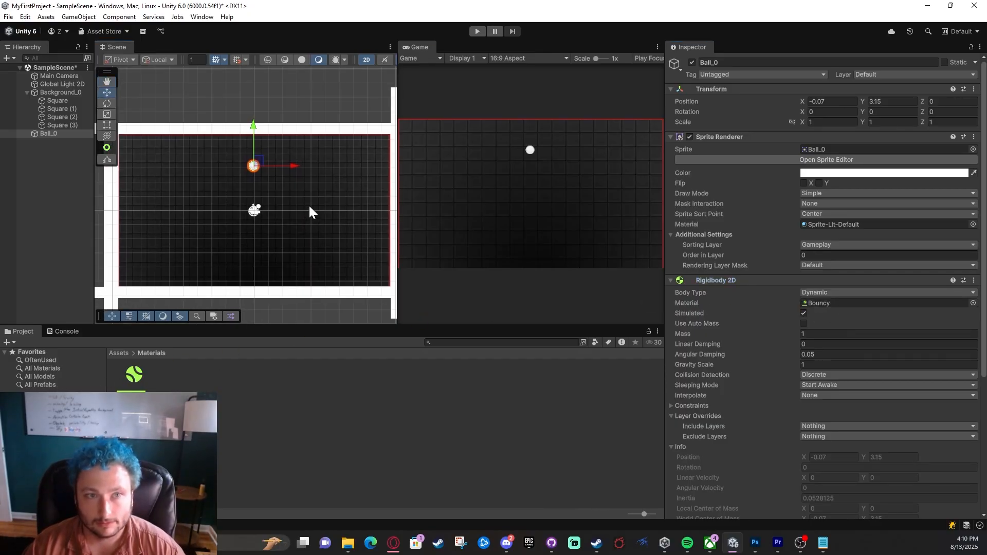
pyautogui.click(477, 31)
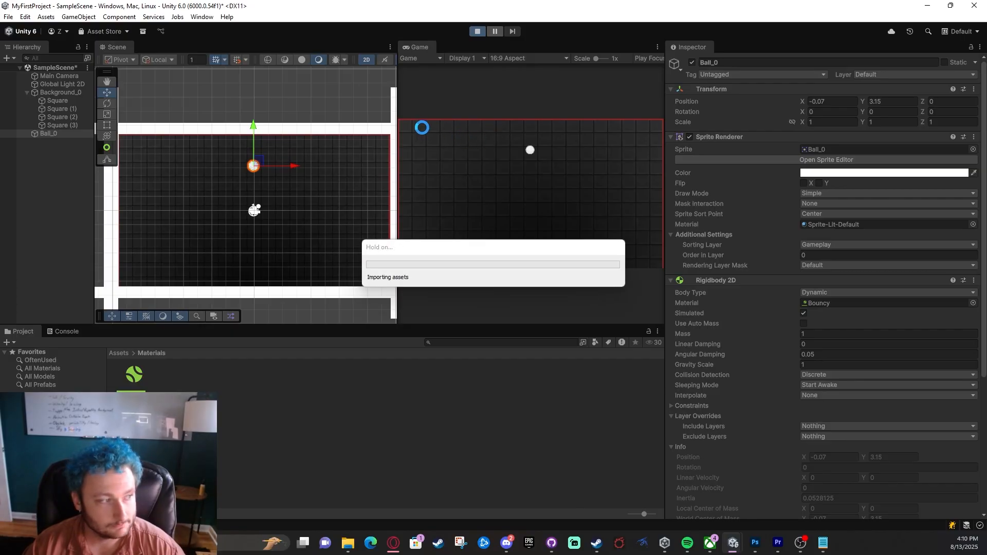